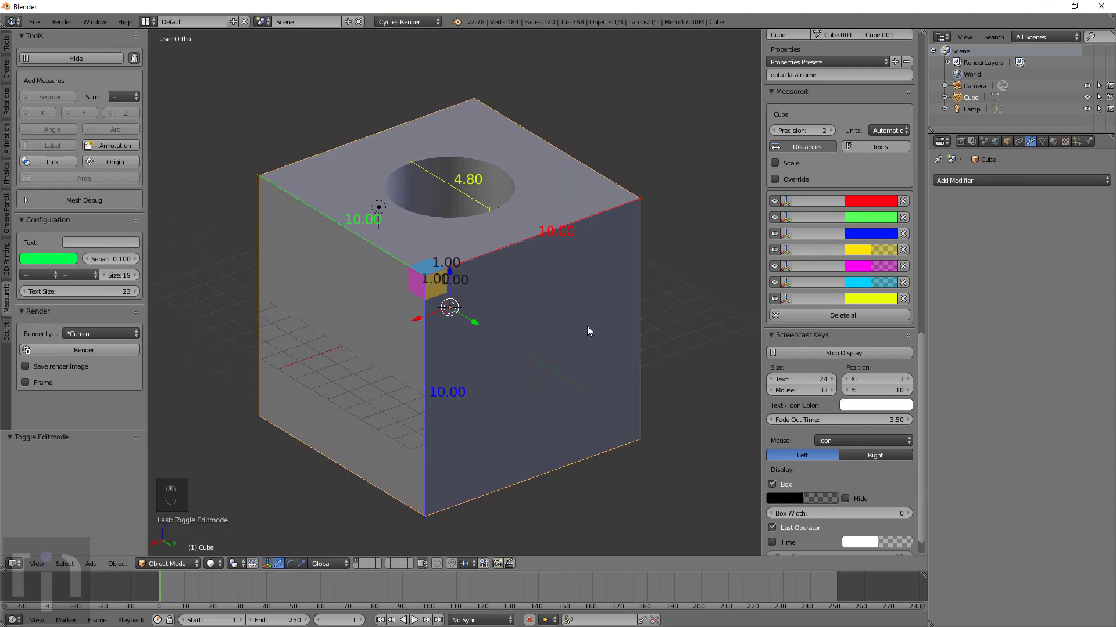
Orbit and zoom around the finished annotated cube to inspect its labels
{"action": "scroll", "coordinate": [555, 302], "scroll_direction": "up", "scroll_amount": 4}
{"action": "scroll", "coordinate": [554, 302], "scroll_direction": "down", "scroll_amount": 3}
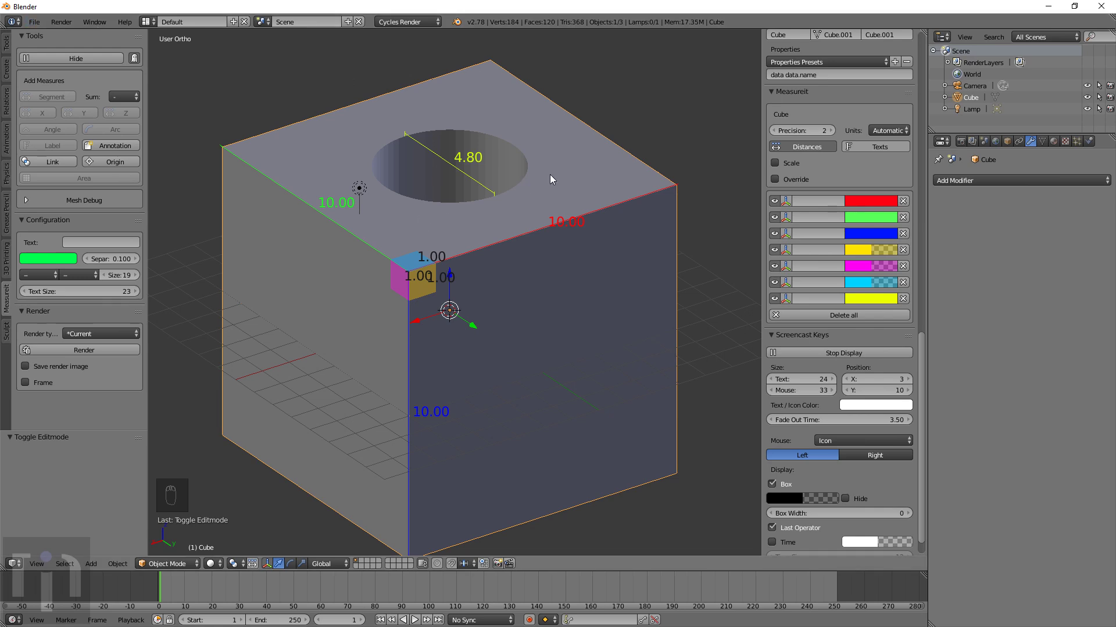
{"action": "middle_click_drag", "start_coordinate": [560, 213], "coordinate": [497, 302]}
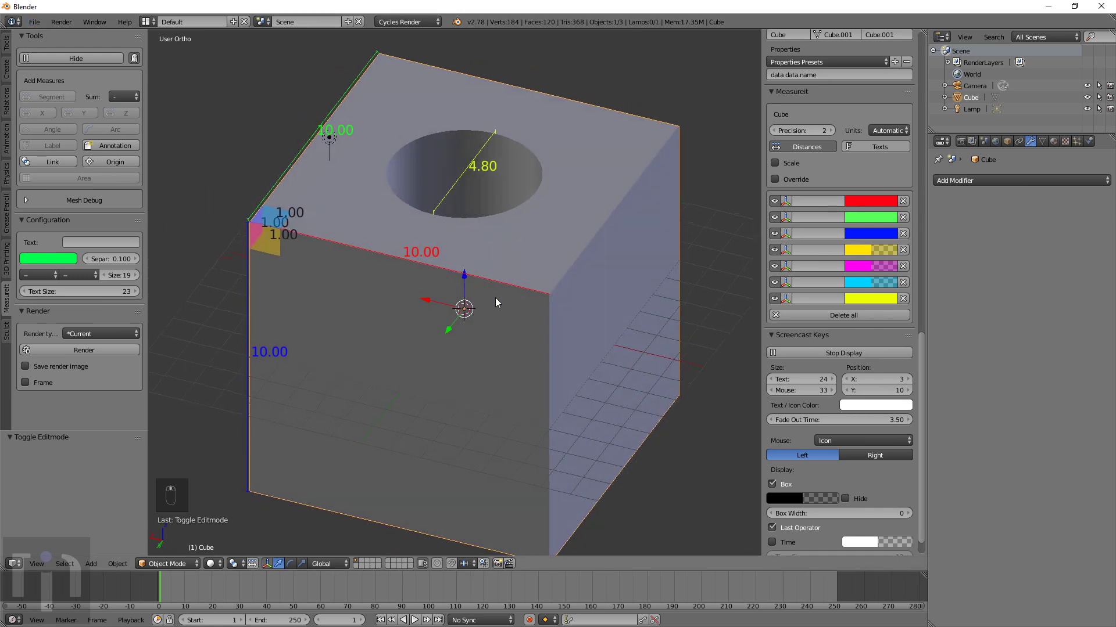
{"action": "middle_click_drag", "start_coordinate": [409, 292], "coordinate": [518, 284]}
{"action": "scroll", "coordinate": [531, 282], "scroll_direction": "up", "scroll_amount": 2}
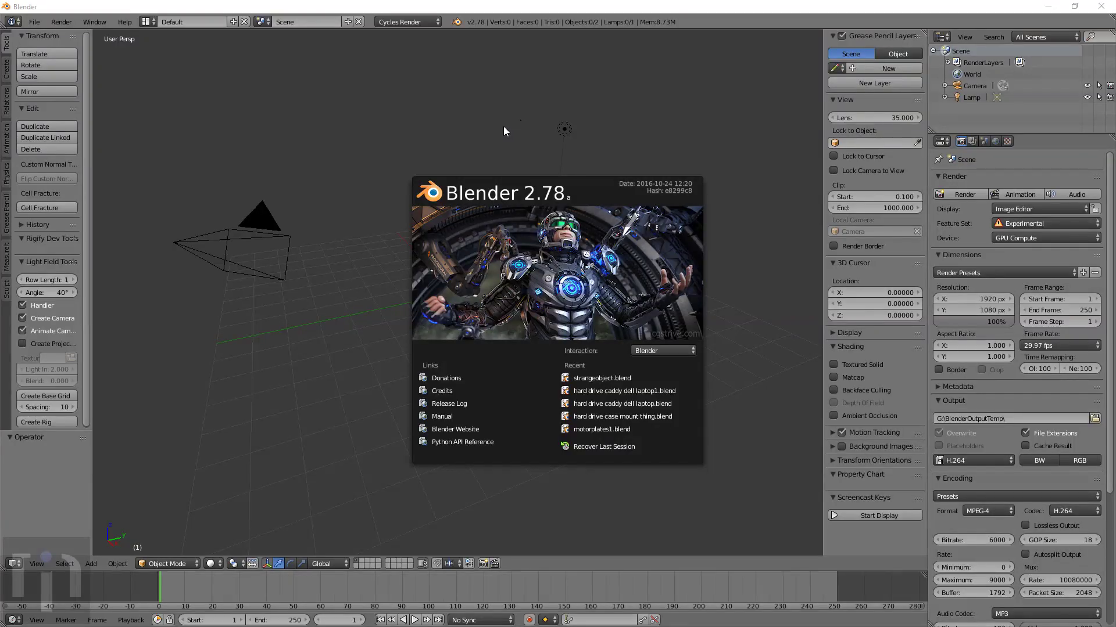
Close the splash screen and add a default cube at the origin
{"action": "left_click", "coordinate": [374, 180]}
{"action": "key", "text": "shift+a"}
{"action": "mouse_move", "coordinate": [493, 252]}
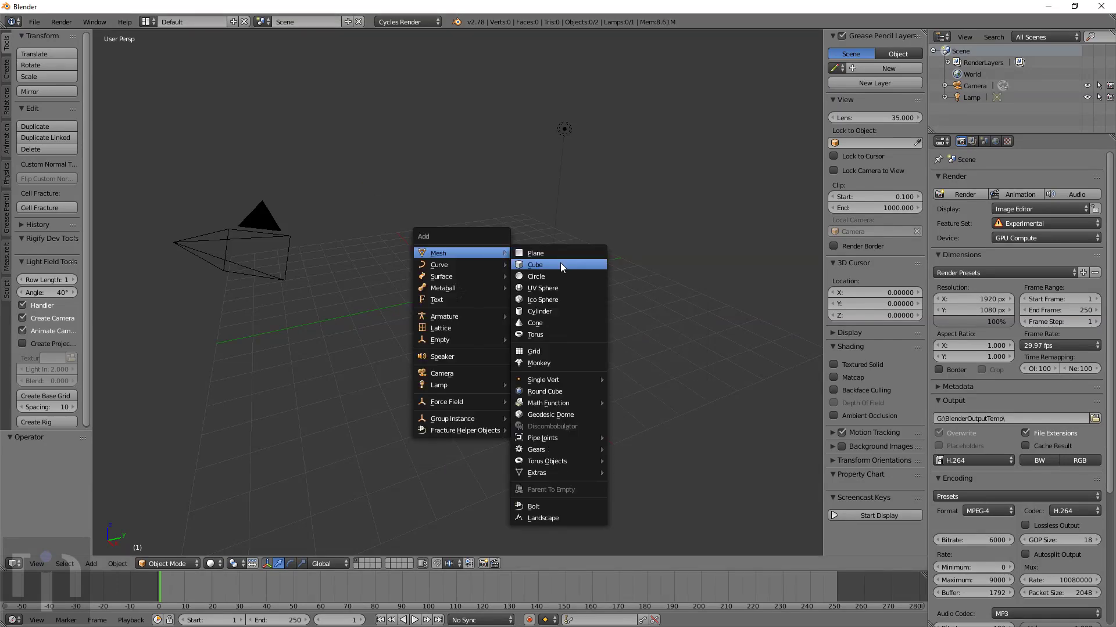
{"action": "left_click", "coordinate": [561, 262]}
{"action": "scroll", "coordinate": [883, 486], "scroll_direction": "down", "scroll_amount": 10}
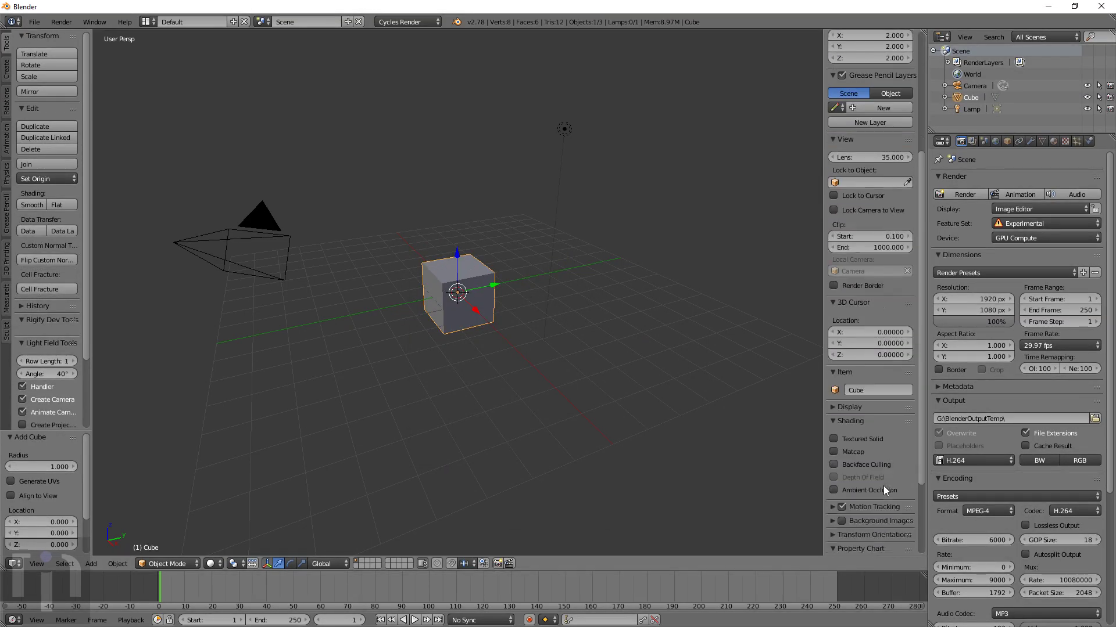
Start the Screencast Keys display and zoom in on the cube
{"action": "left_click", "coordinate": [866, 539]}
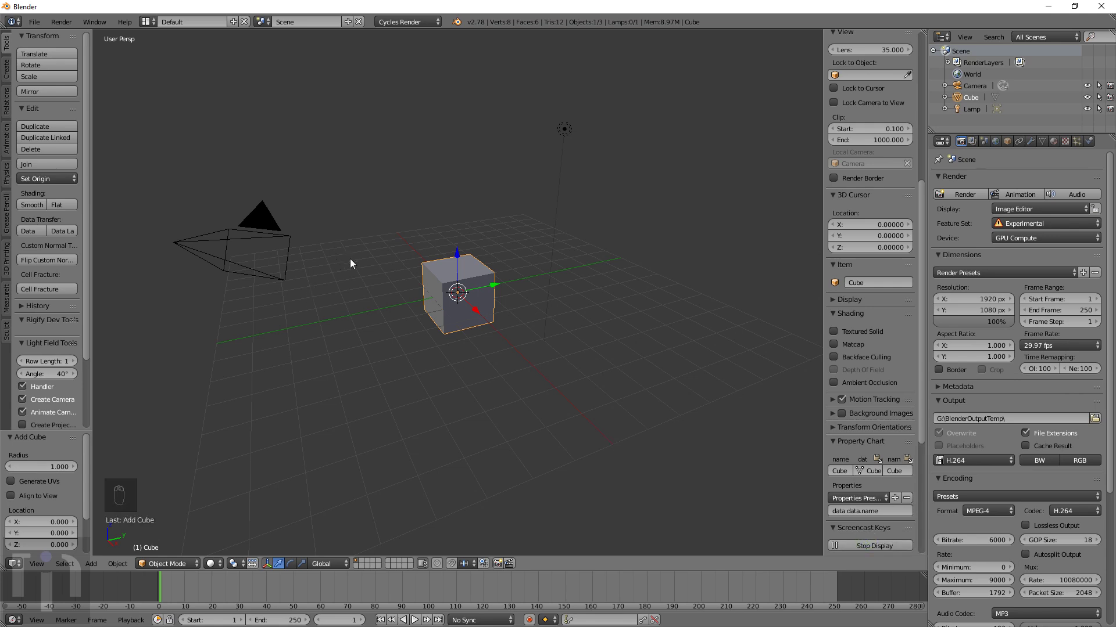
{"action": "scroll", "coordinate": [351, 263], "scroll_direction": "up", "scroll_amount": 6}
{"action": "scroll", "coordinate": [350, 263], "scroll_direction": "down", "scroll_amount": 3}
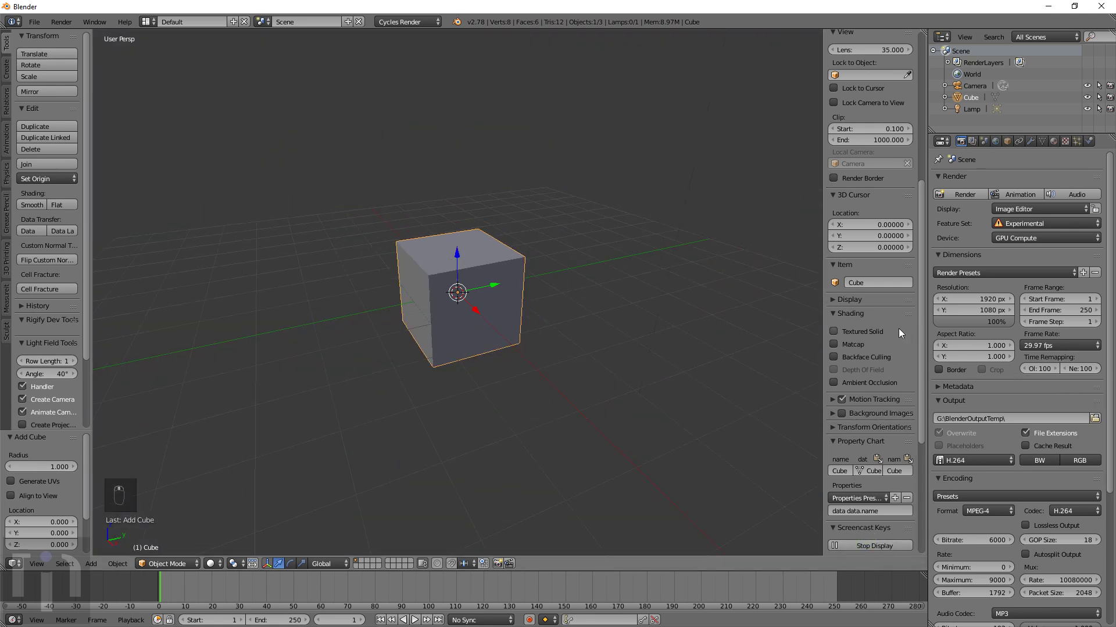
{"action": "scroll", "coordinate": [890, 326], "scroll_direction": "up", "scroll_amount": 10}
{"action": "left_click", "coordinate": [38, 22]}
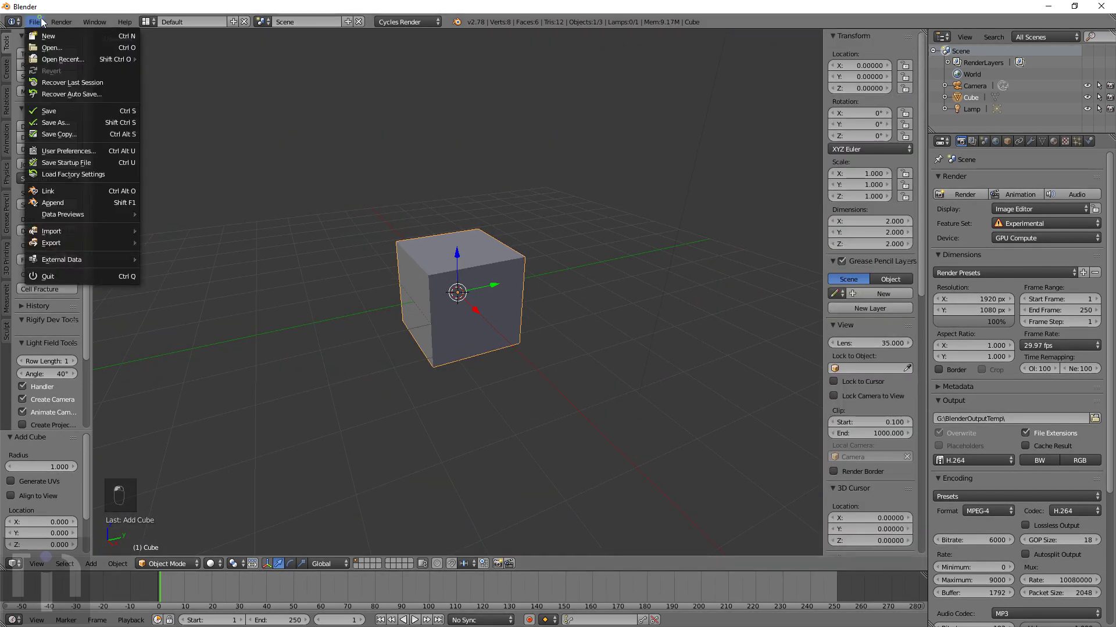
{"action": "left_click", "coordinate": [69, 151]}
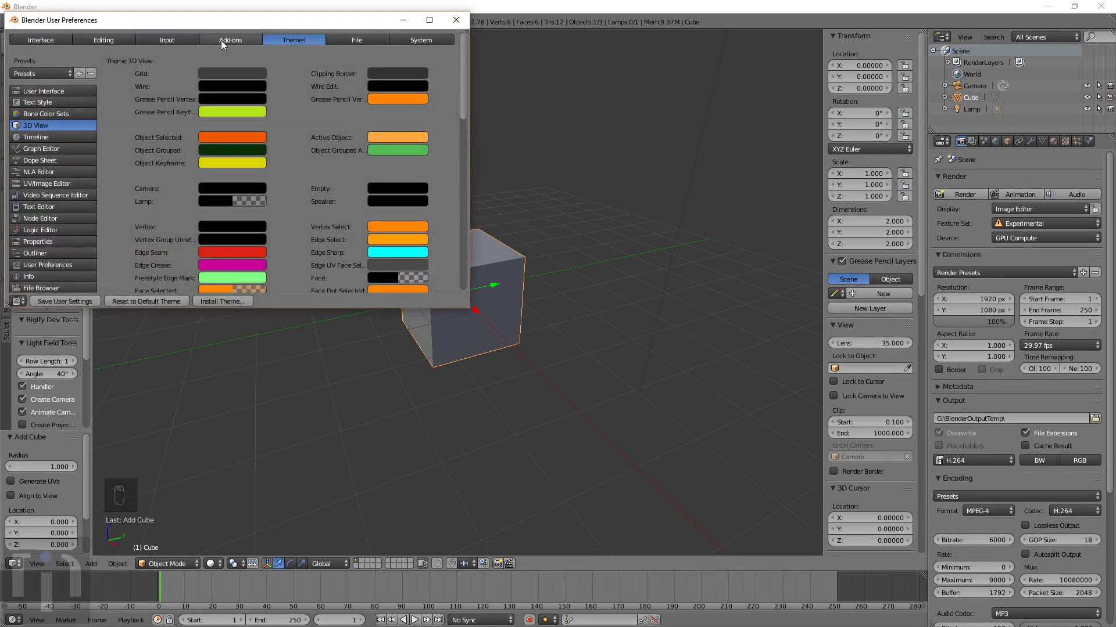
{"action": "left_click", "coordinate": [220, 40]}
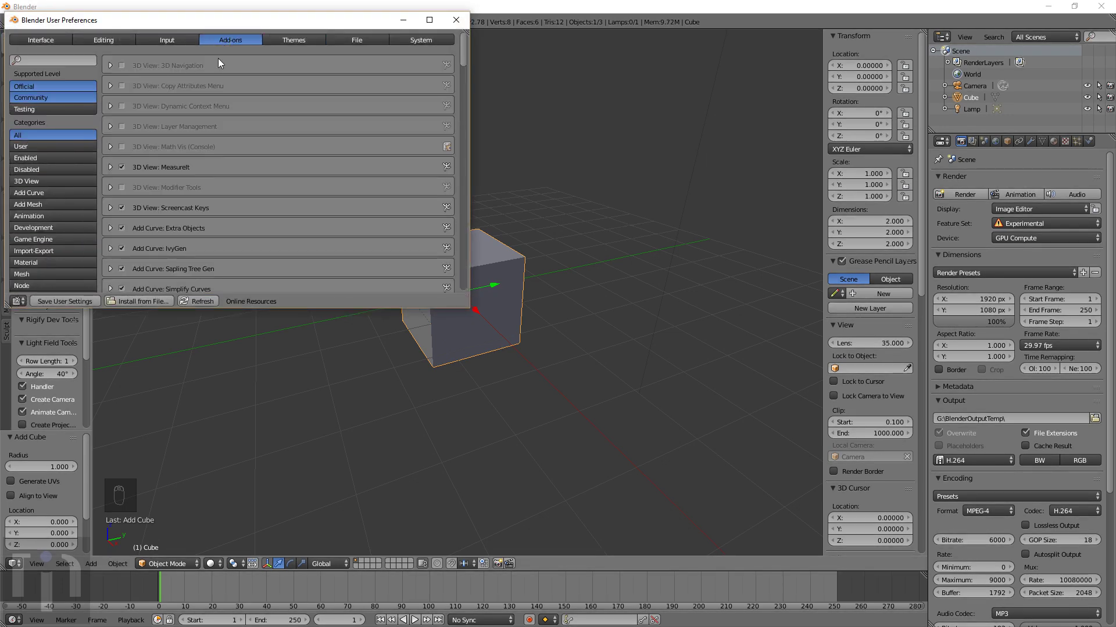
{"action": "left_click_drag", "start_coordinate": [210, 28], "coordinate": [375, 119]}
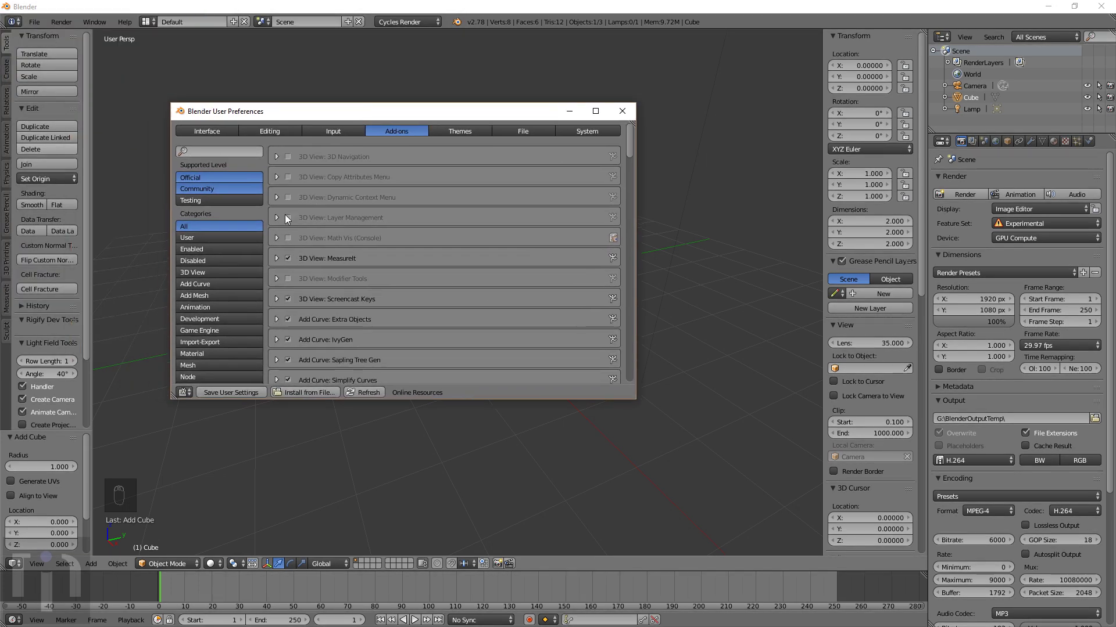
{"action": "left_click", "coordinate": [209, 151]}
{"action": "type", "text": "mea"}
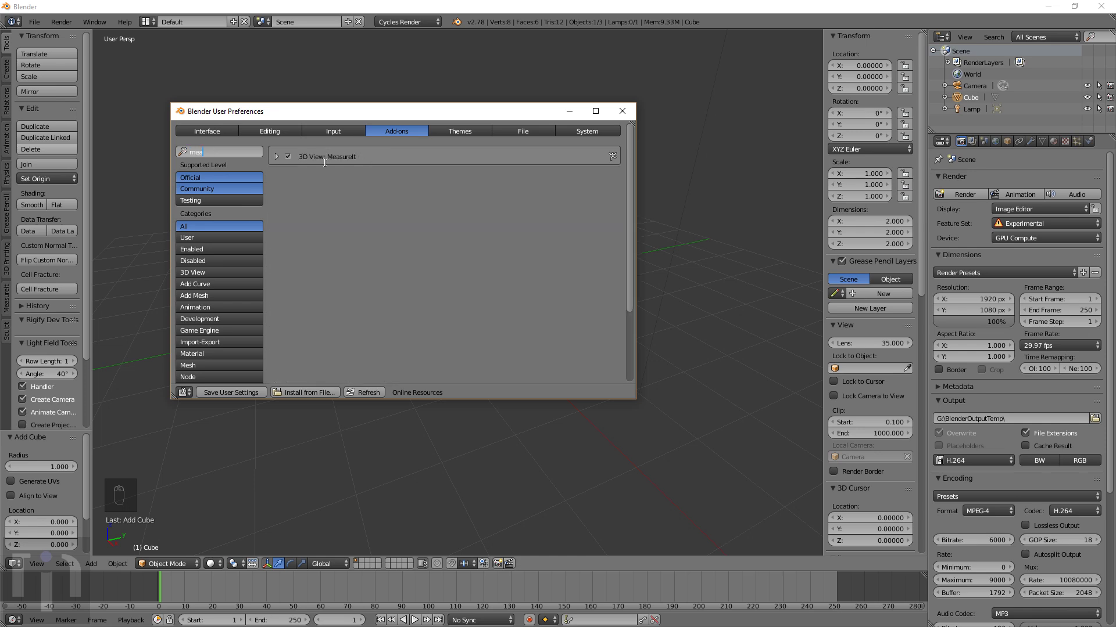
{"action": "left_click", "coordinate": [621, 111]}
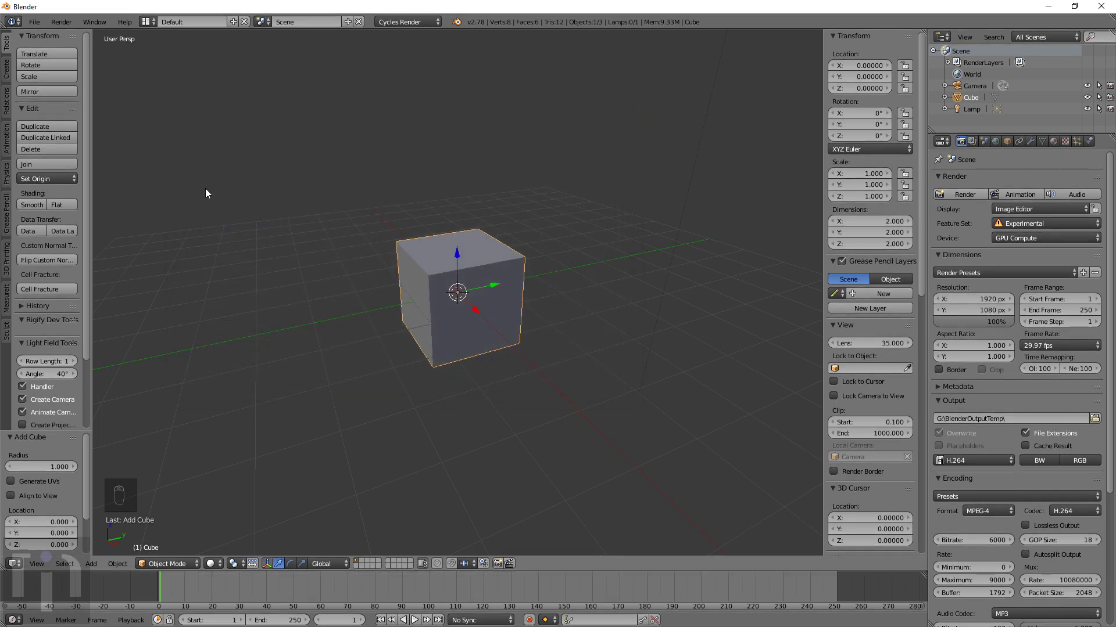
Open the MeasureIt tool-shelf tab and widen its panel
{"action": "left_click", "coordinate": [7, 302]}
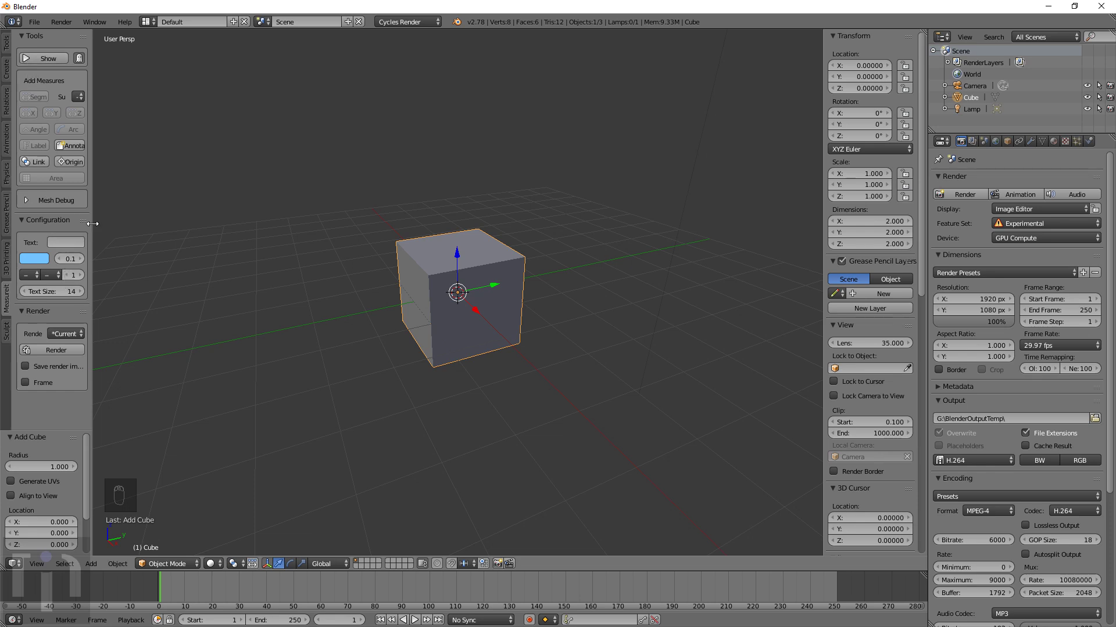
{"action": "left_click_drag", "start_coordinate": [92, 224], "coordinate": [148, 237]}
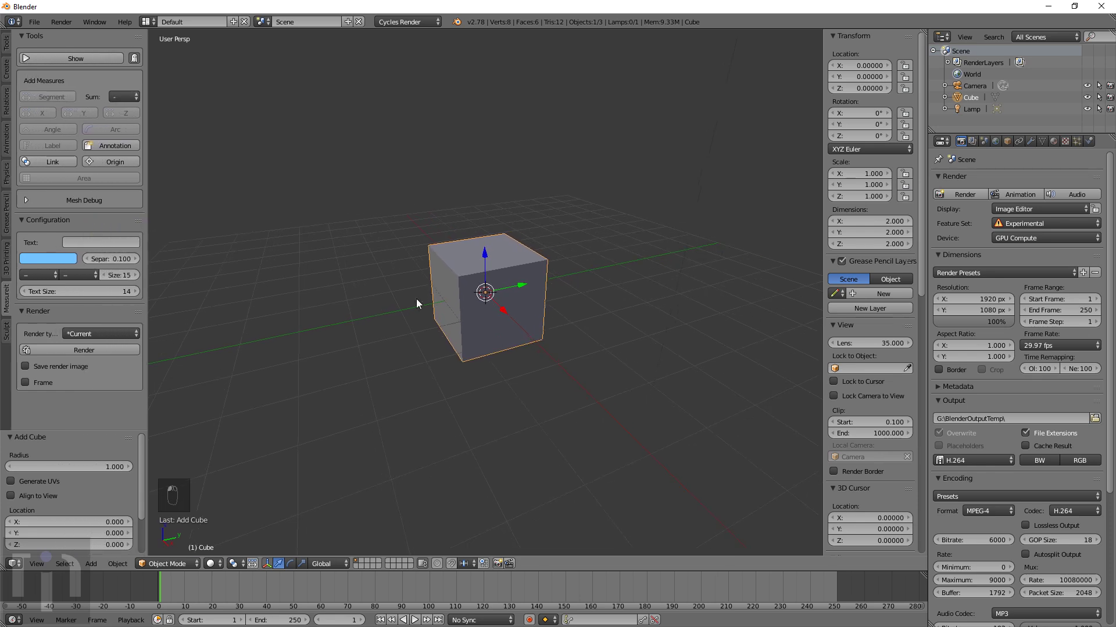
{"action": "scroll", "coordinate": [835, 431], "scroll_direction": "down", "scroll_amount": 15}
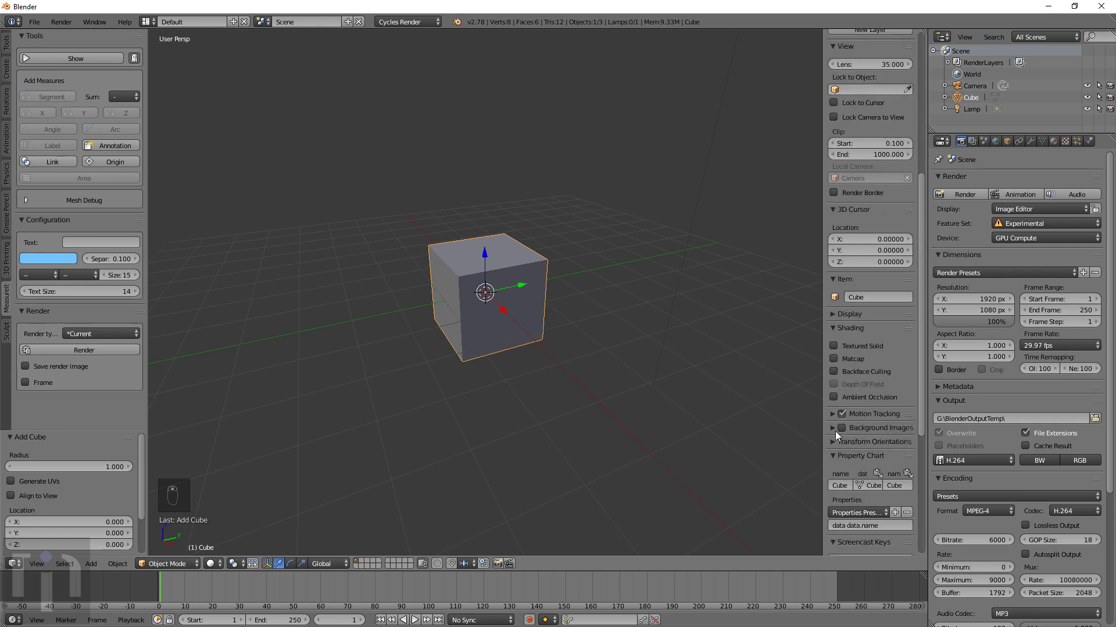
{"action": "scroll", "coordinate": [605, 348], "scroll_direction": "down", "scroll_amount": 3}
{"action": "scroll", "coordinate": [605, 348], "scroll_direction": "up", "scroll_amount": 2}
{"action": "scroll", "coordinate": [552, 291], "scroll_direction": "up", "scroll_amount": 2}
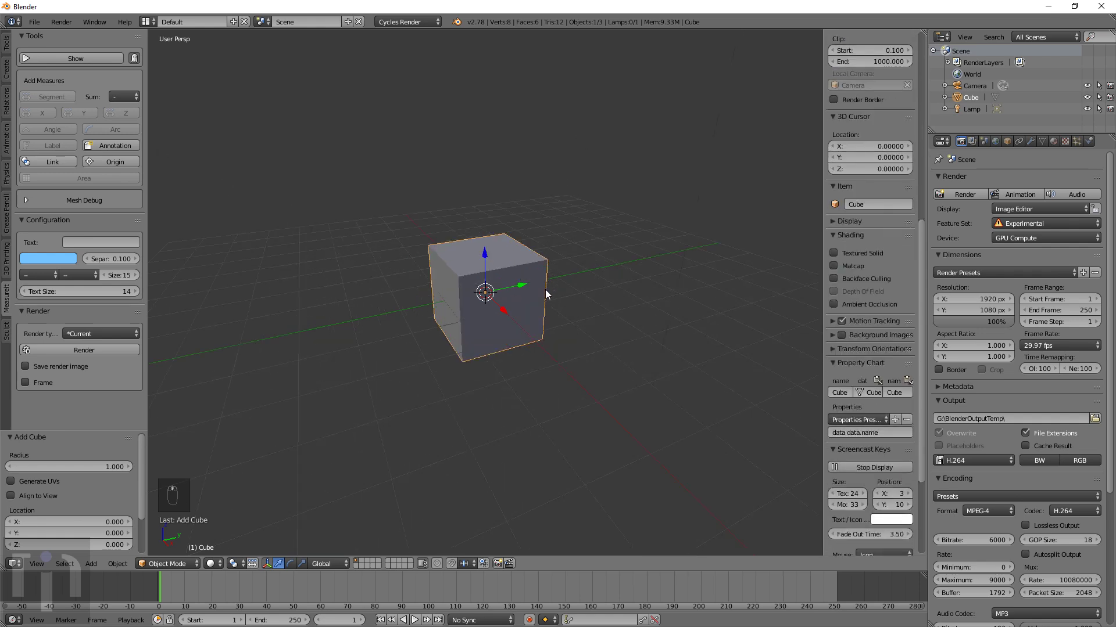
Enter Edit Mode and select the two vertices of the cube's top front edge
{"action": "key", "text": "Tab"}
{"action": "scroll", "coordinate": [535, 279], "scroll_direction": "up", "scroll_amount": 5}
{"action": "right_click", "coordinate": [356, 216]}
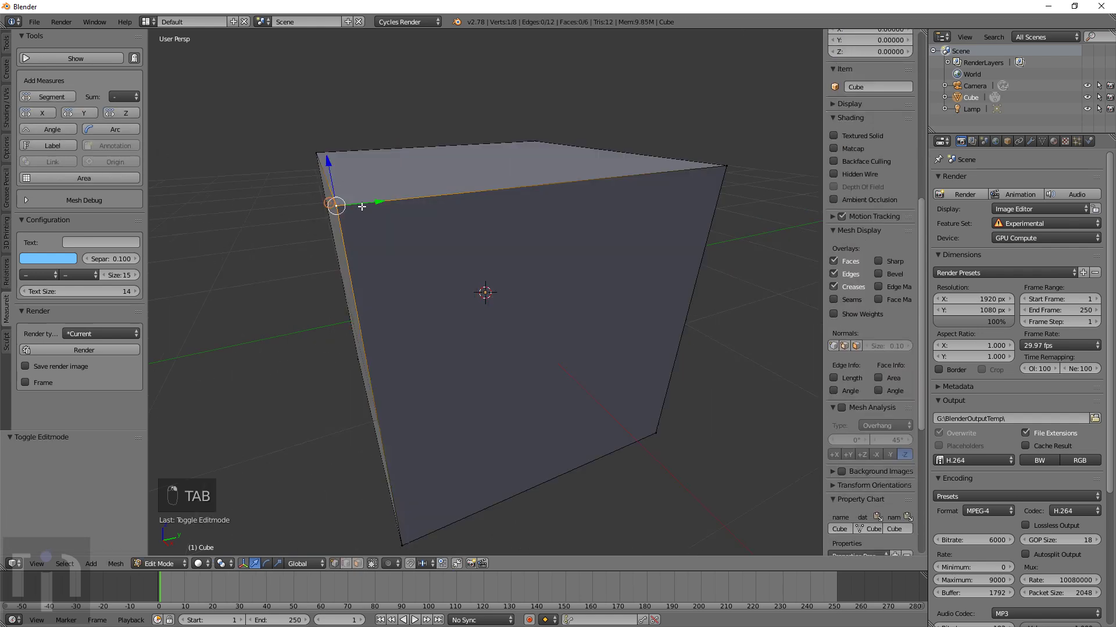
{"action": "right_click", "coordinate": [723, 167]}
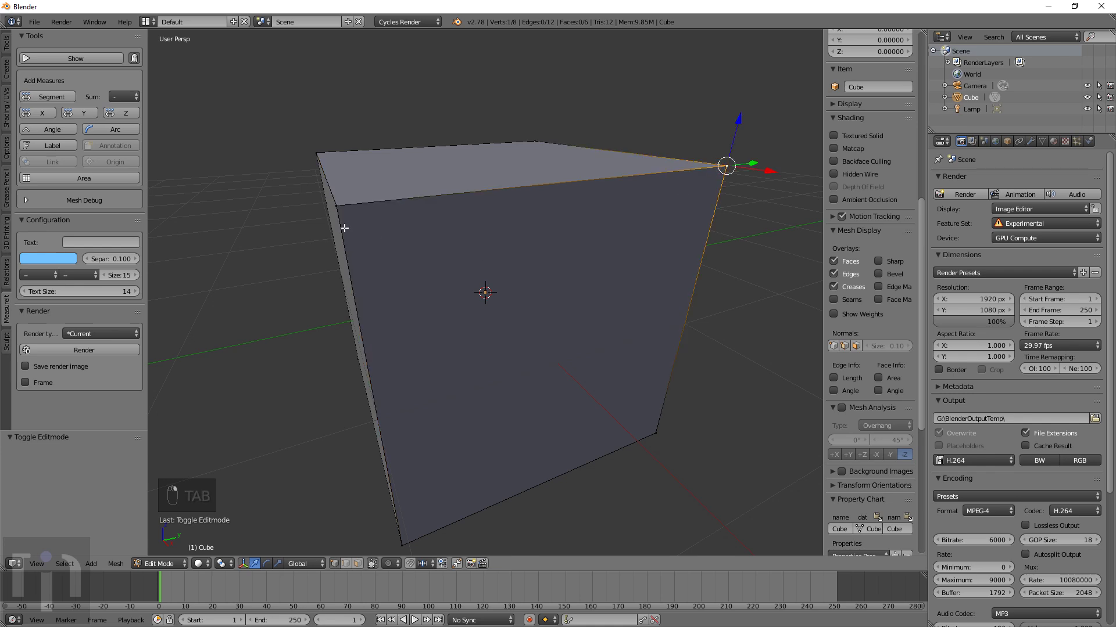
{"action": "right_click", "coordinate": [336, 206], "text": "shift"}
{"action": "scroll", "coordinate": [423, 224], "scroll_direction": "down", "scroll_amount": 5}
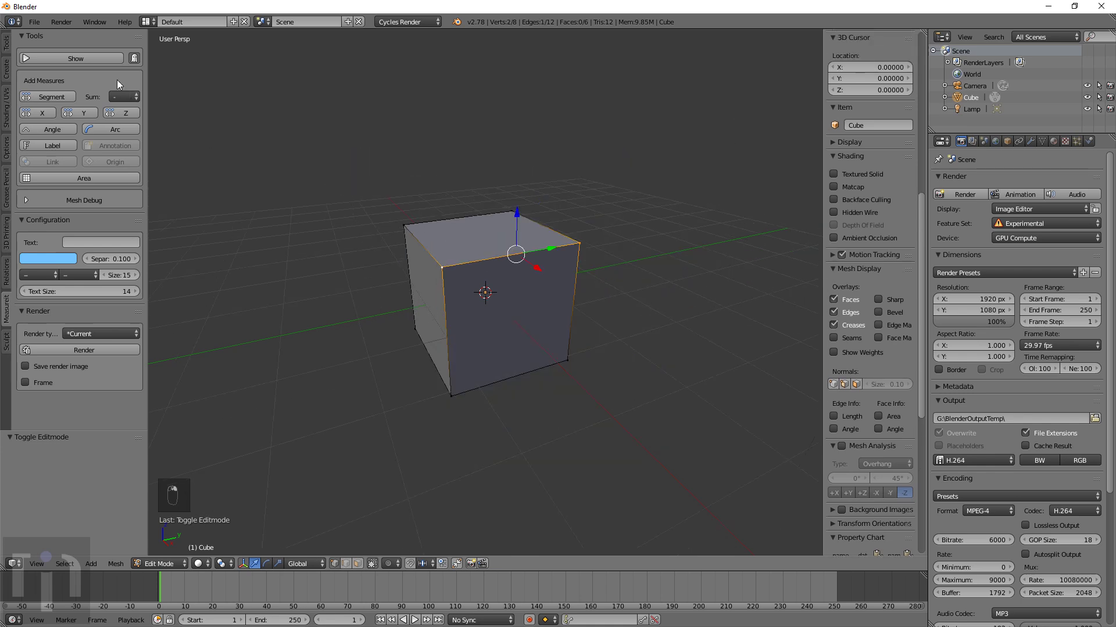
Turn on MeasureIt display and add a segment measure along that edge
{"action": "left_click", "coordinate": [78, 58]}
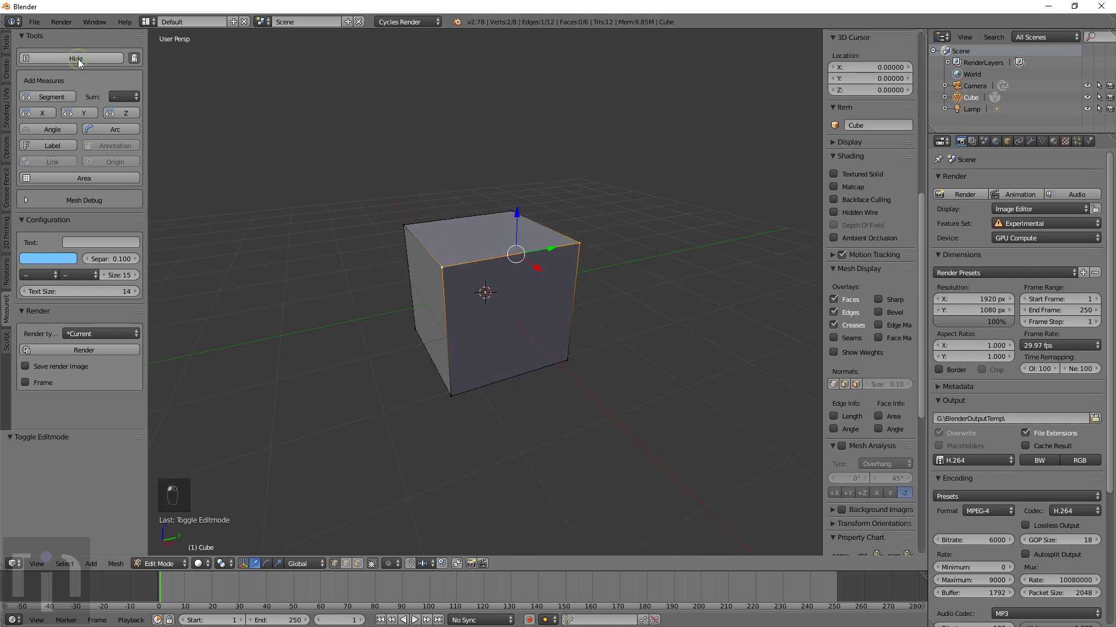
{"action": "left_click", "coordinate": [61, 97]}
{"action": "scroll", "coordinate": [559, 258], "scroll_direction": "up", "scroll_amount": 5}
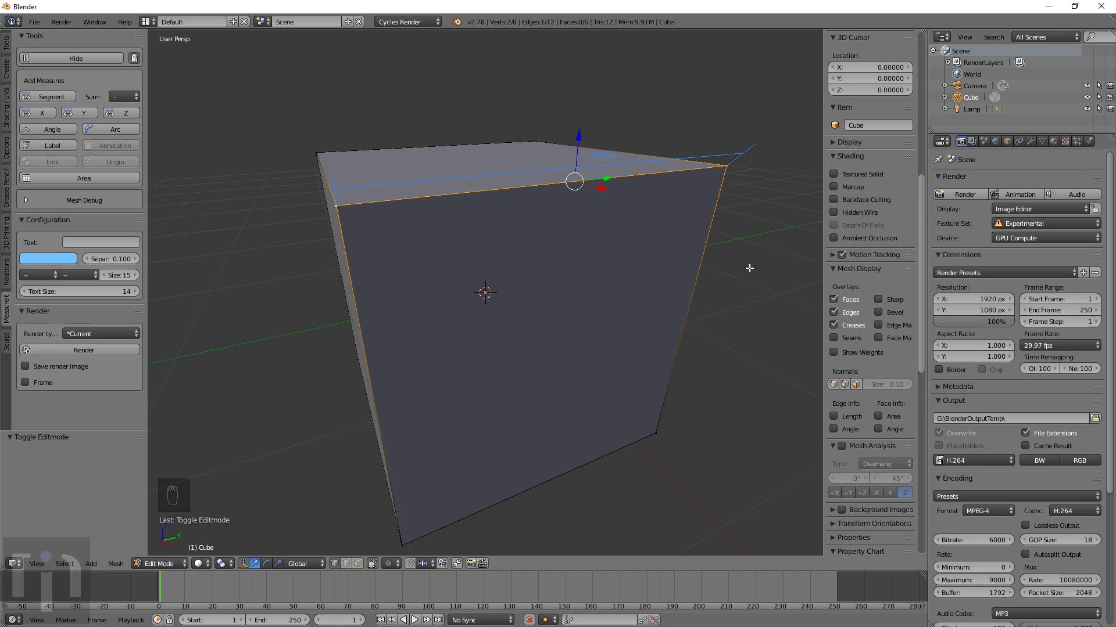
{"action": "scroll", "coordinate": [877, 315], "scroll_direction": "down", "scroll_amount": 18}
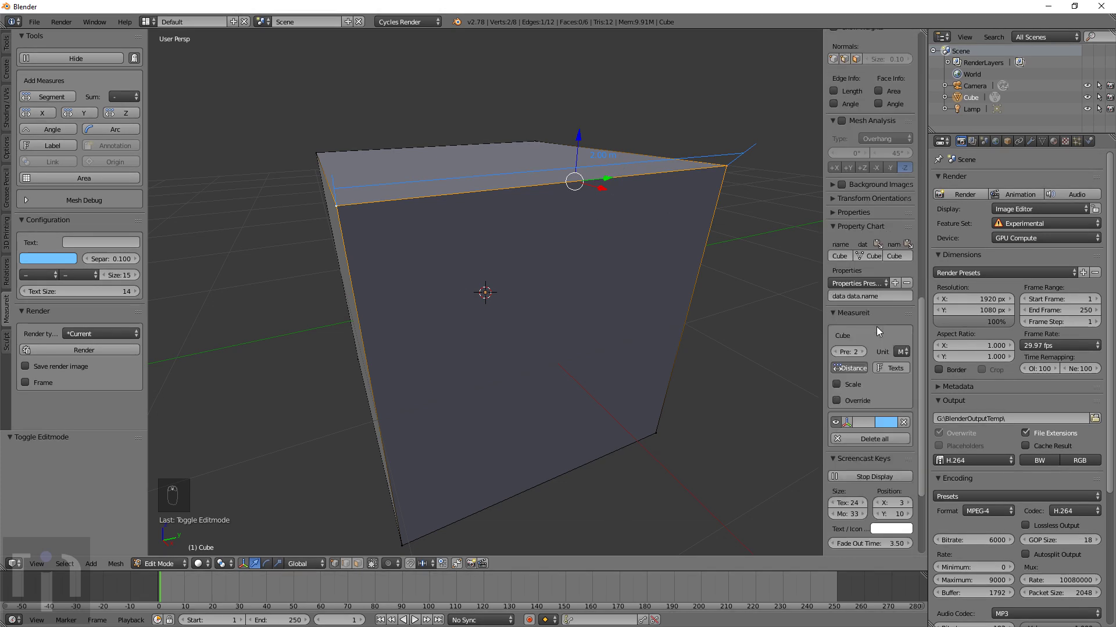
Widen the side panel and set the MeasureIt units to Millimeters
{"action": "left_click_drag", "start_coordinate": [823, 315], "coordinate": [788, 319]}
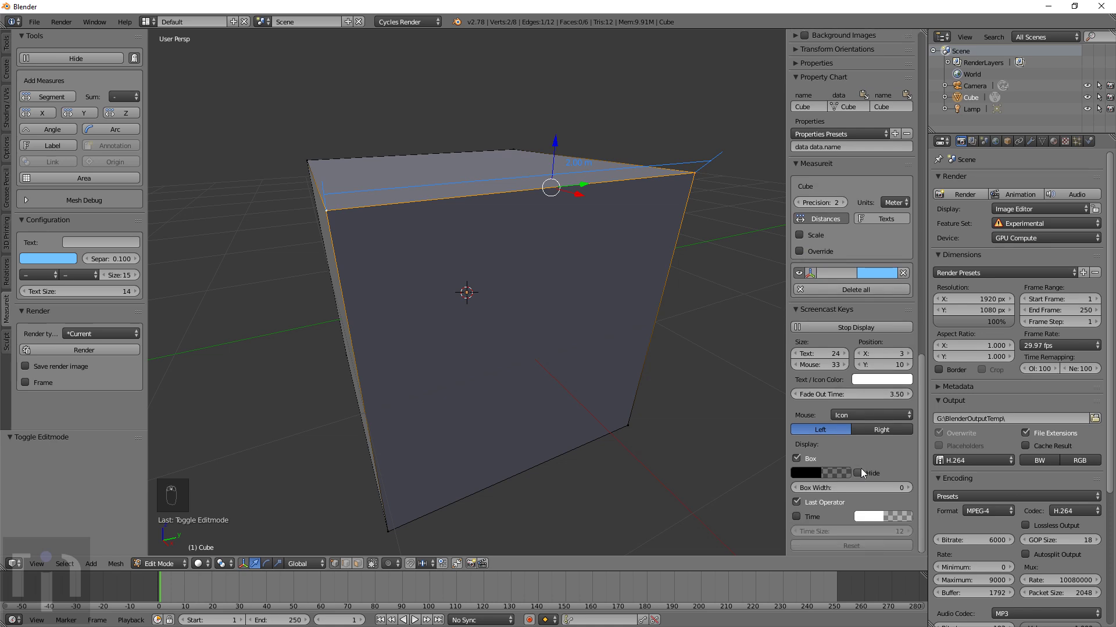
{"action": "scroll", "coordinate": [861, 314], "scroll_direction": "up", "scroll_amount": 2}
{"action": "scroll", "coordinate": [864, 299], "scroll_direction": "up", "scroll_amount": 1}
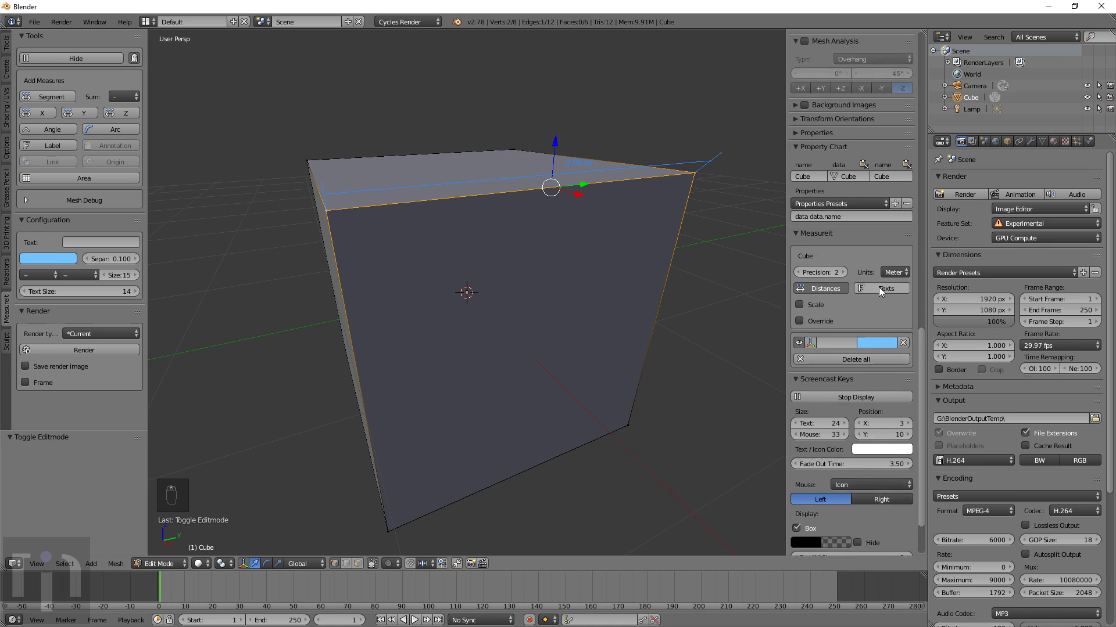
{"action": "left_click", "coordinate": [893, 272]}
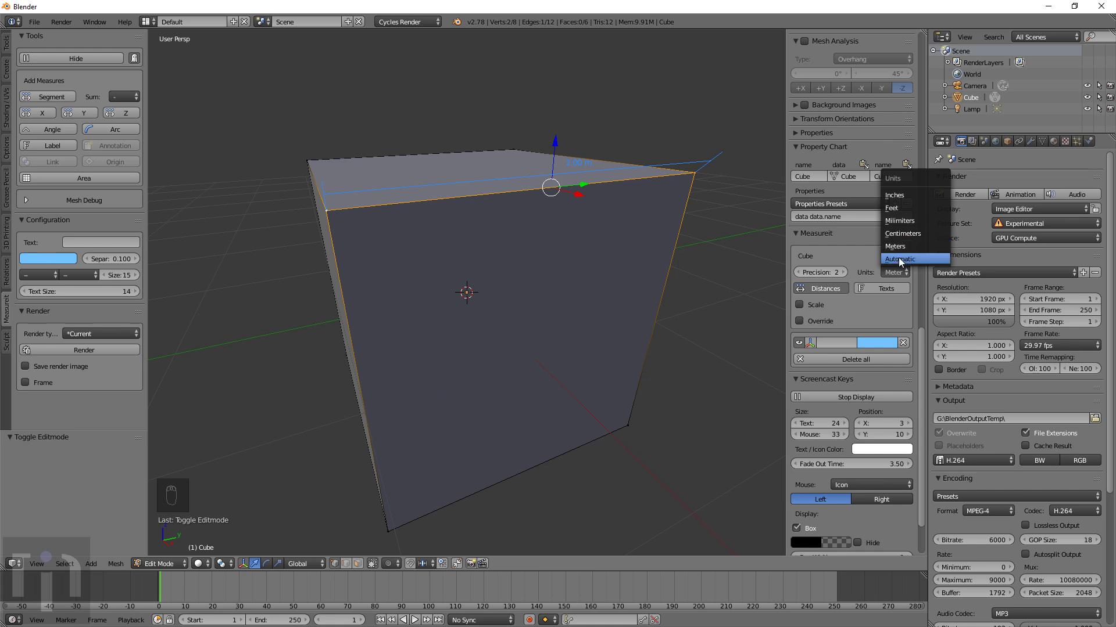
{"action": "left_click", "coordinate": [897, 228]}
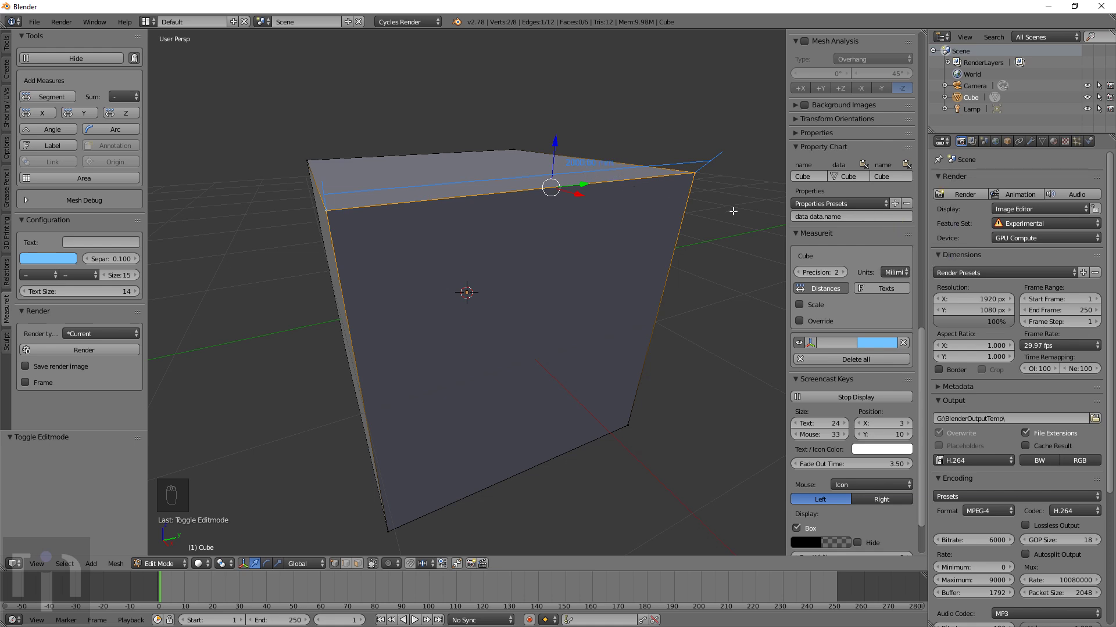
Change the MeasureIt units to Automatic so the edge reads 2.00
{"action": "scroll", "coordinate": [846, 238], "scroll_direction": "up", "scroll_amount": 12}
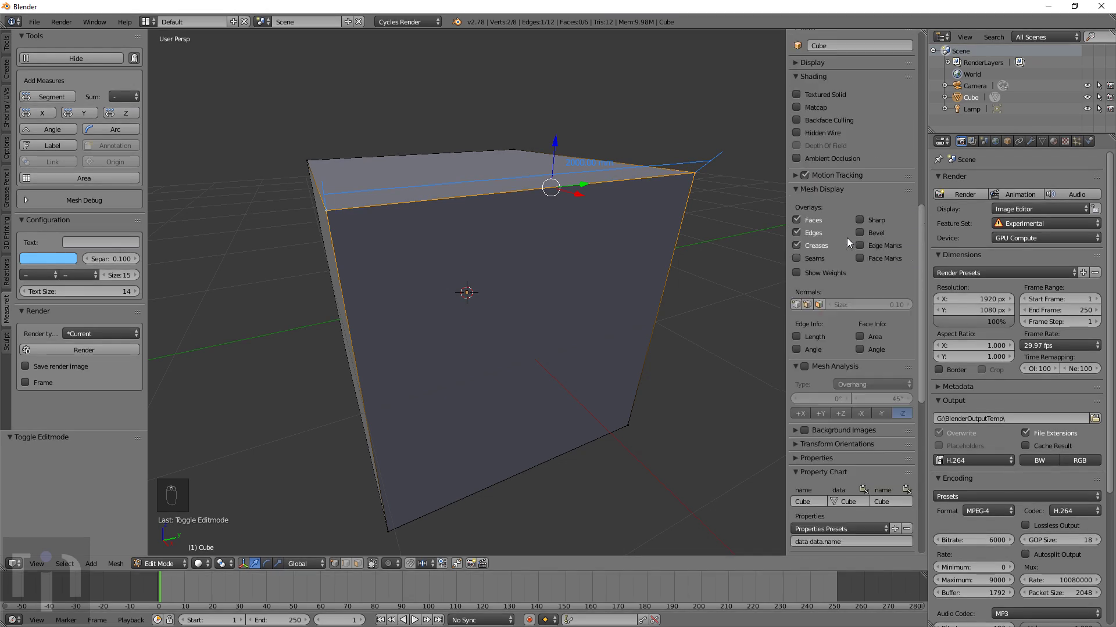
{"action": "scroll", "coordinate": [846, 238], "scroll_direction": "down", "scroll_amount": 11}
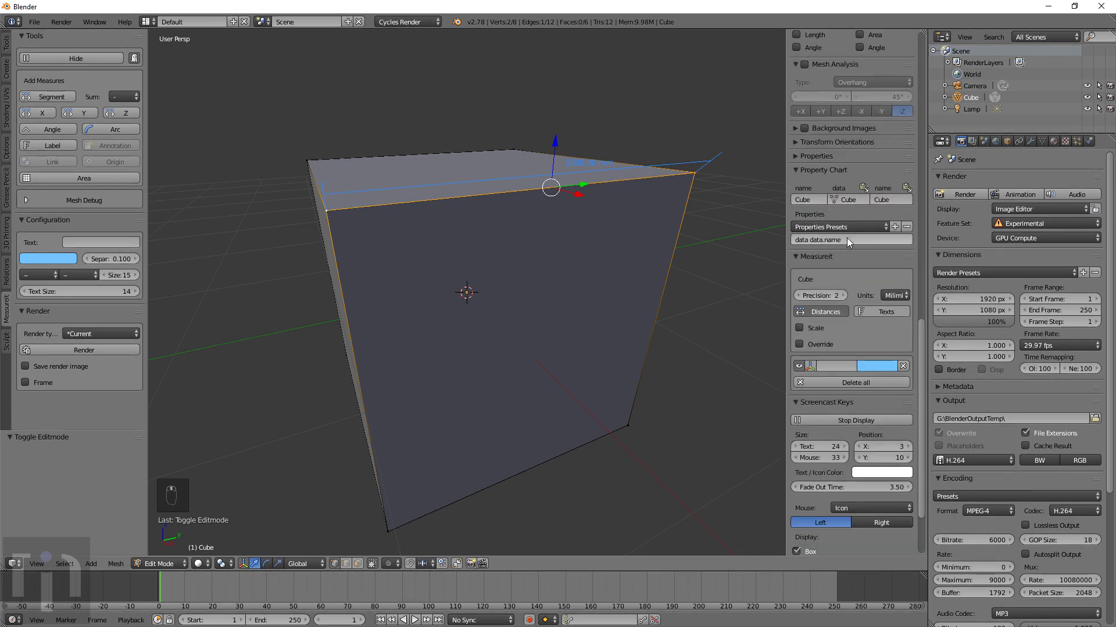
{"action": "scroll", "coordinate": [846, 261], "scroll_direction": "down", "scroll_amount": 3}
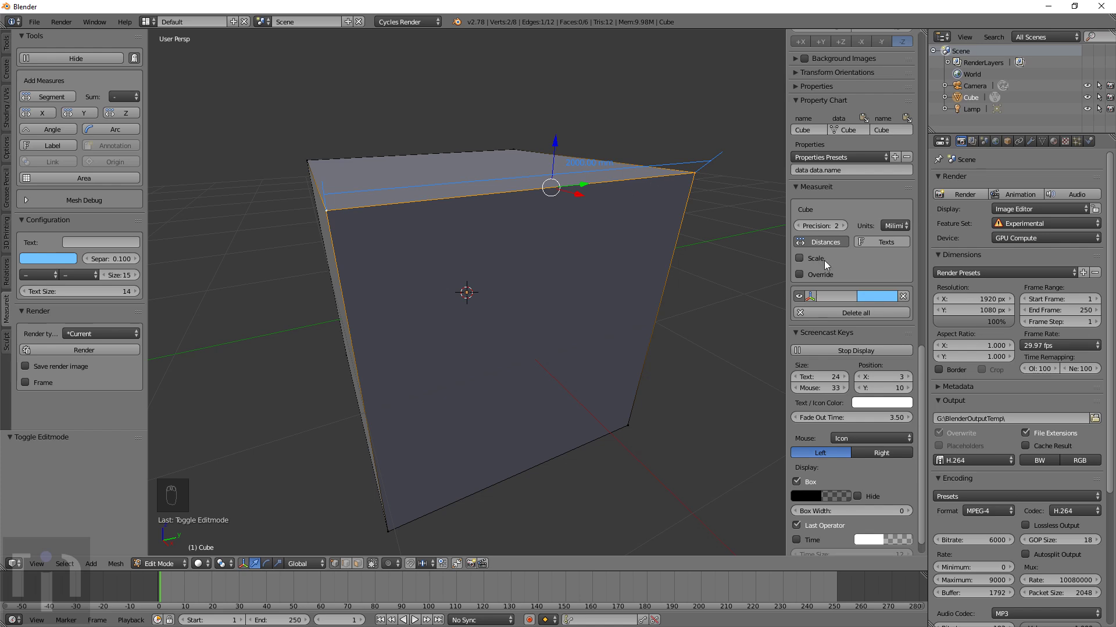
{"action": "scroll", "coordinate": [825, 265], "scroll_direction": "down", "scroll_amount": 1}
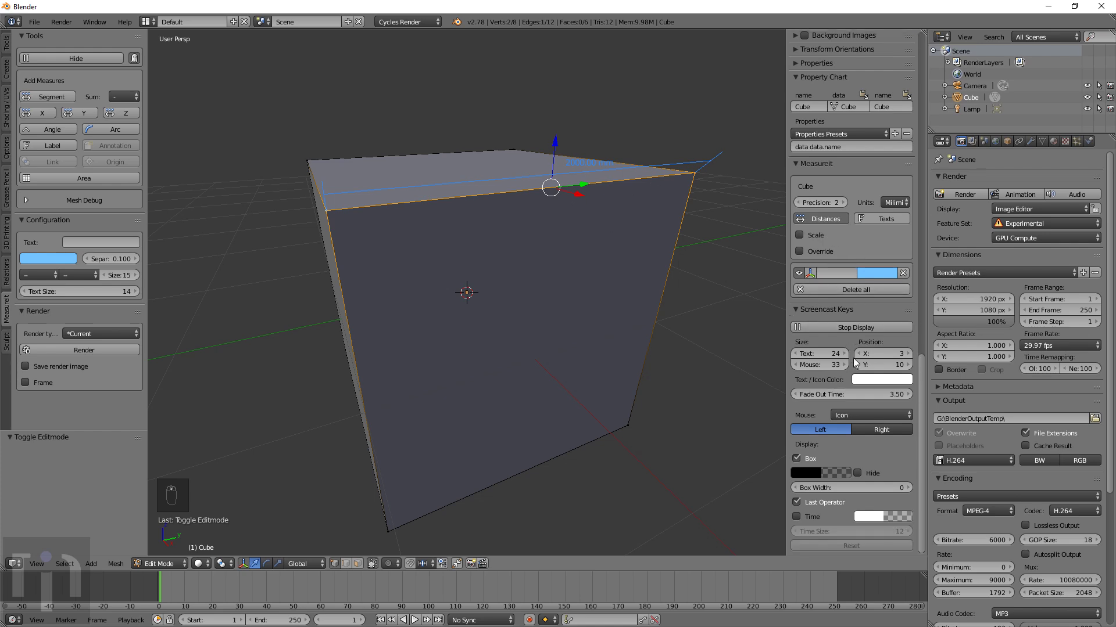
{"action": "scroll", "coordinate": [860, 271], "scroll_direction": "up", "scroll_amount": 3}
{"action": "left_click", "coordinate": [891, 271]}
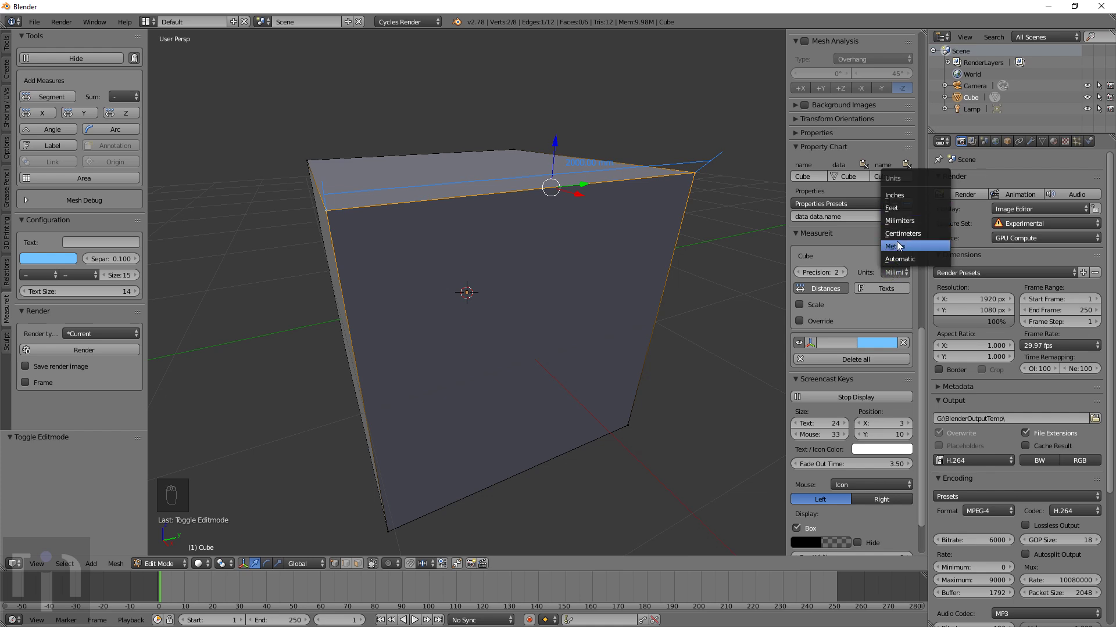
{"action": "left_click", "coordinate": [899, 259]}
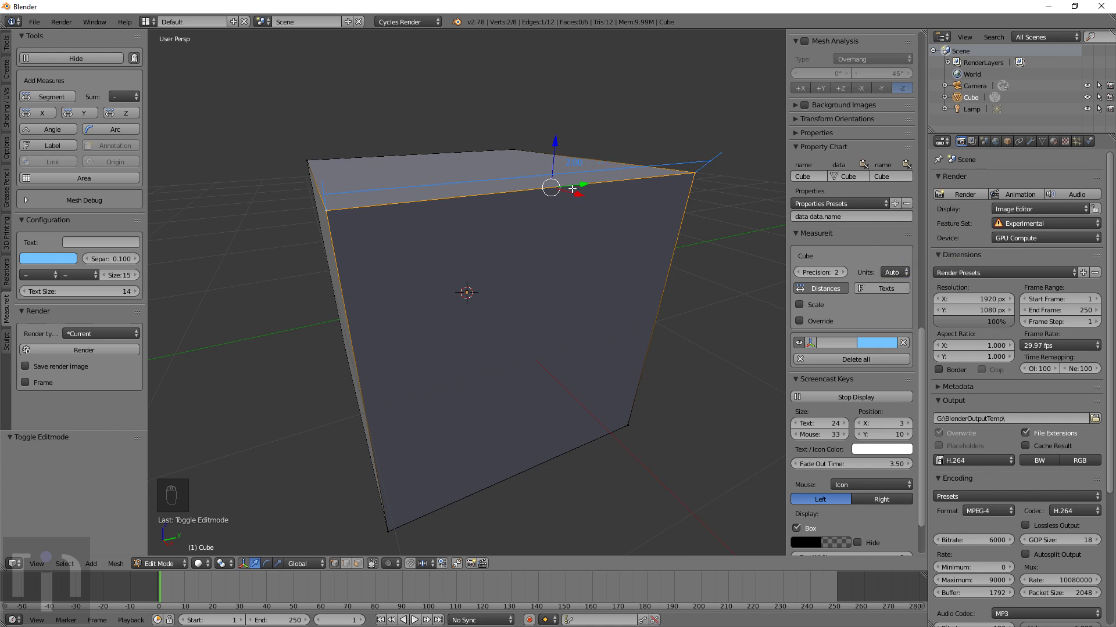
Add a segment measure between the left corner and back top vertices
{"action": "scroll", "coordinate": [539, 213], "scroll_direction": "down", "scroll_amount": 5}
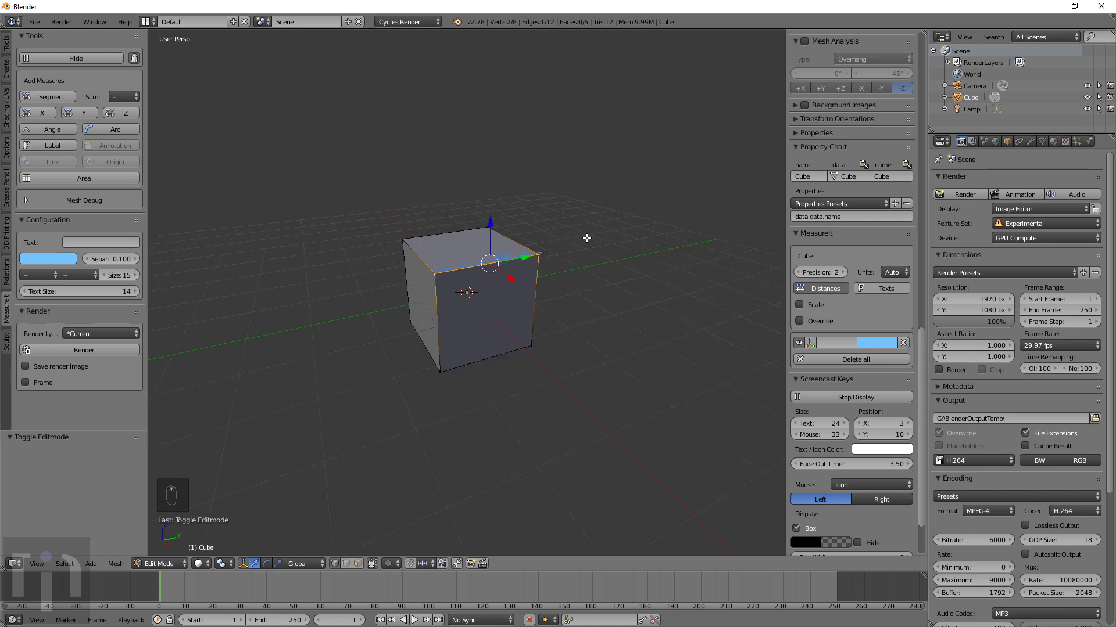
{"action": "scroll", "coordinate": [542, 280], "scroll_direction": "up", "scroll_amount": 8}
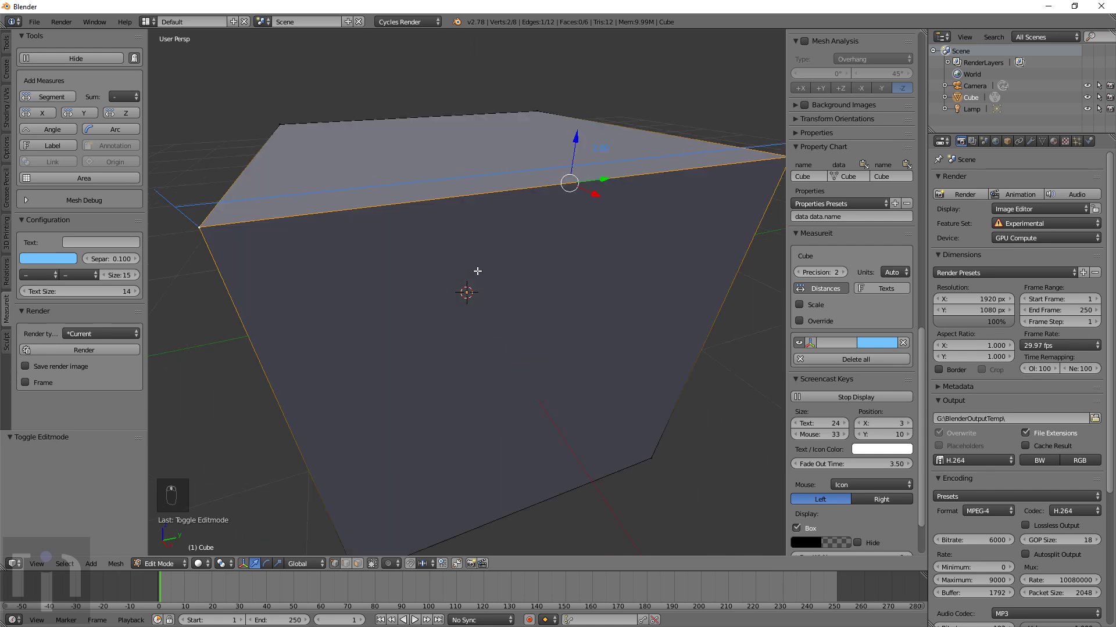
{"action": "scroll", "coordinate": [477, 271], "scroll_direction": "down", "scroll_amount": 4}
{"action": "right_click", "coordinate": [344, 263]}
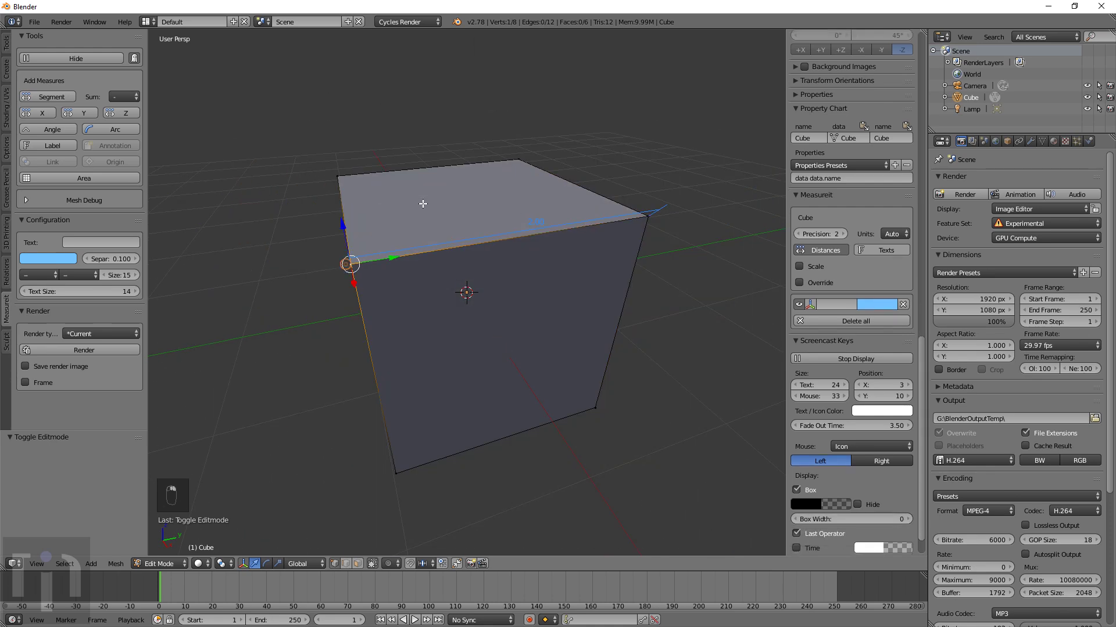
{"action": "right_click", "coordinate": [528, 167], "text": "shift"}
{"action": "middle_click_drag", "start_coordinate": [529, 166], "coordinate": [510, 246]}
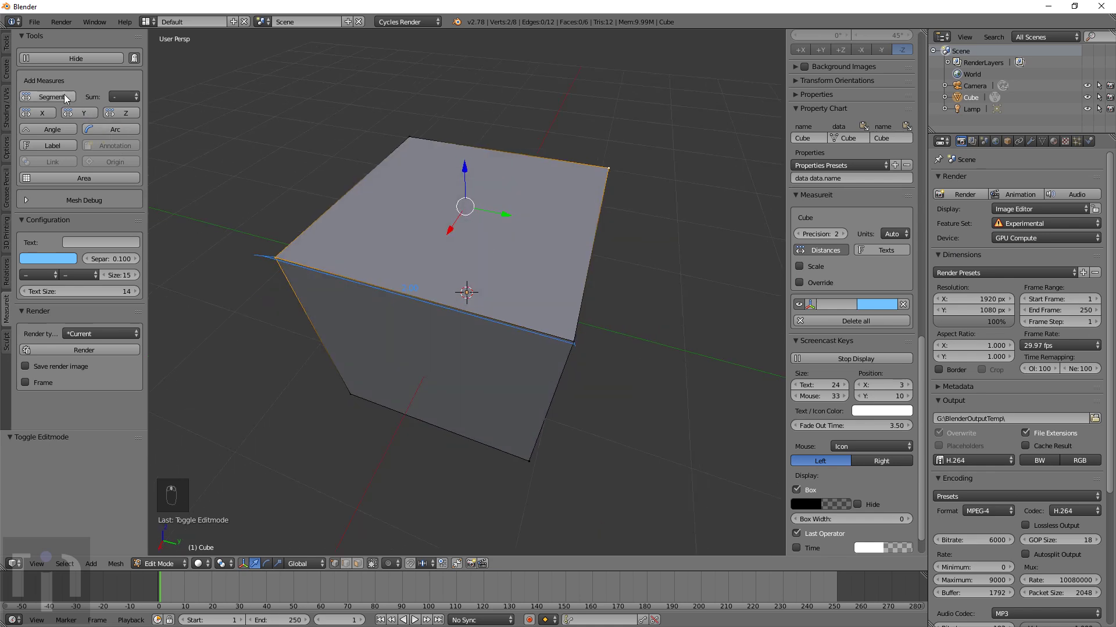
{"action": "left_click", "coordinate": [51, 97]}
Add a segment measure along the cube's right vertical edge
{"action": "middle_click_drag", "start_coordinate": [575, 233], "coordinate": [528, 143]}
{"action": "middle_click_drag", "start_coordinate": [610, 247], "coordinate": [616, 228]}
{"action": "right_click", "coordinate": [639, 226]}
{"action": "right_click", "coordinate": [604, 400], "text": "shift"}
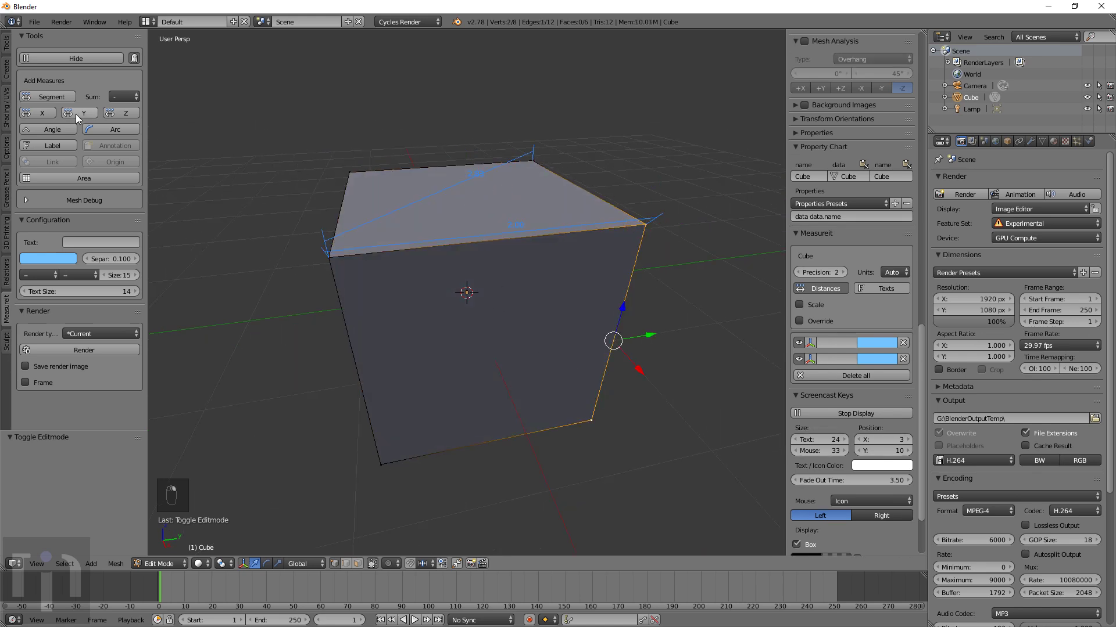
{"action": "left_click", "coordinate": [51, 97]}
Select all vertices and add segment measures to every cube edge
{"action": "scroll", "coordinate": [557, 278], "scroll_direction": "down", "scroll_amount": 3}
{"action": "key", "text": "a"}
{"action": "key", "text": "a"}
{"action": "key", "text": "a"}
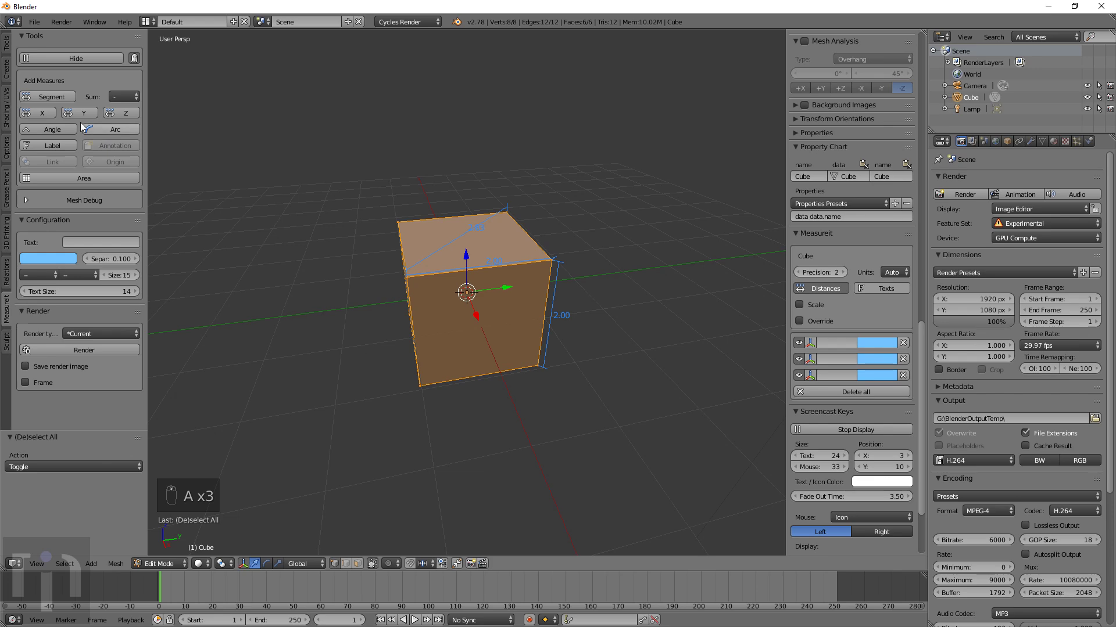
{"action": "left_click", "coordinate": [52, 96]}
{"action": "scroll", "coordinate": [593, 294], "scroll_direction": "up", "scroll_amount": 1}
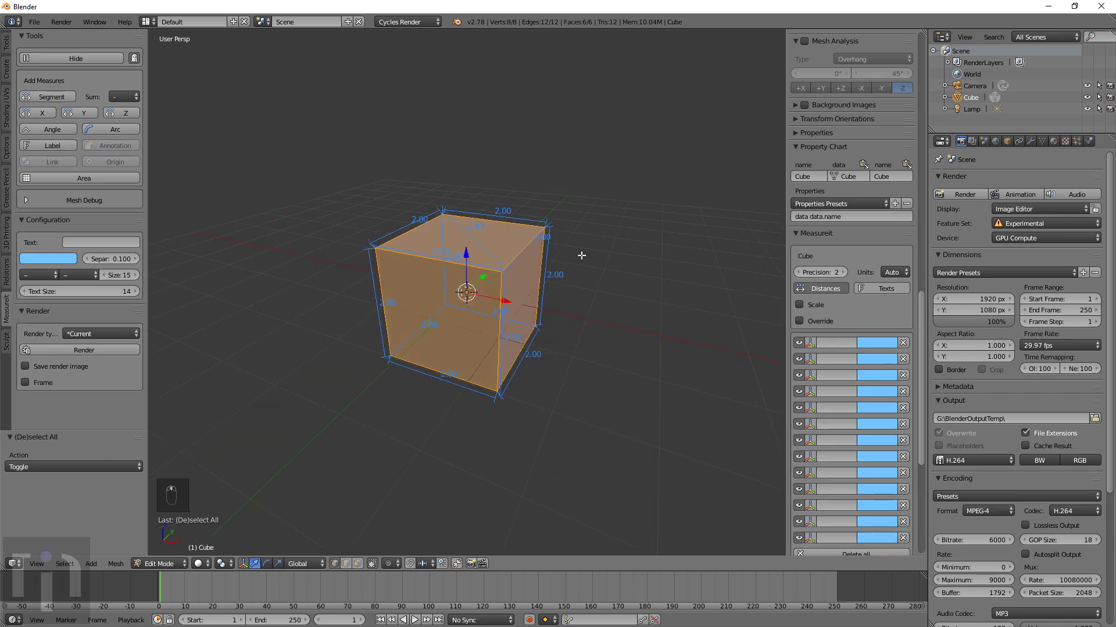
{"action": "scroll", "coordinate": [543, 279], "scroll_direction": "down", "scroll_amount": 1}
{"action": "scroll", "coordinate": [538, 278], "scroll_direction": "up", "scroll_amount": 8}
{"action": "scroll", "coordinate": [538, 278], "scroll_direction": "down", "scroll_amount": 8}
{"action": "middle_click_drag", "start_coordinate": [538, 279], "coordinate": [613, 294]}
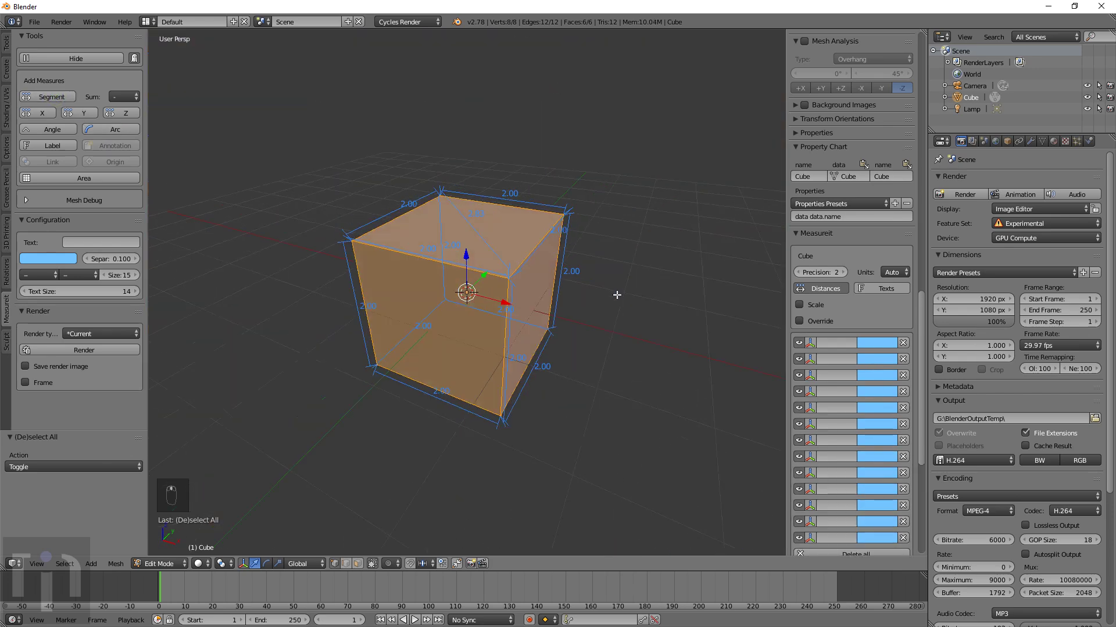
Delete the existing edge measures from the MeasureIt list
{"action": "scroll", "coordinate": [877, 366], "scroll_direction": "down", "scroll_amount": 3}
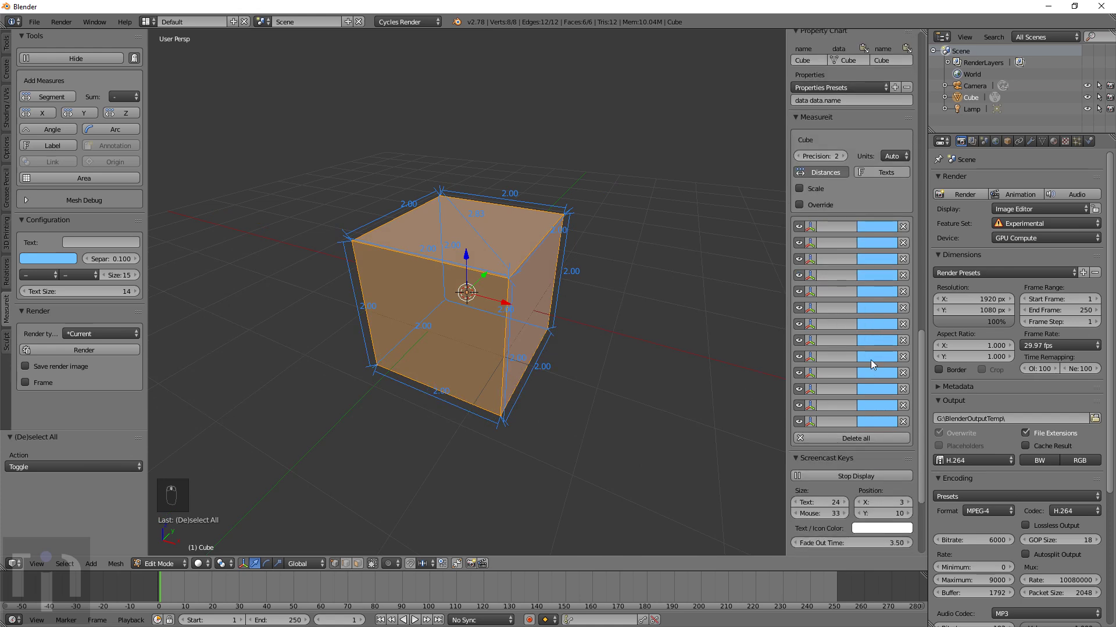
{"action": "scroll", "coordinate": [902, 232], "scroll_direction": "down", "scroll_amount": 2}
{"action": "left_click", "coordinate": [901, 226]}
{"action": "left_click", "coordinate": [902, 226]}
{"action": "left_click", "coordinate": [902, 227]}
{"action": "left_click", "coordinate": [902, 226]}
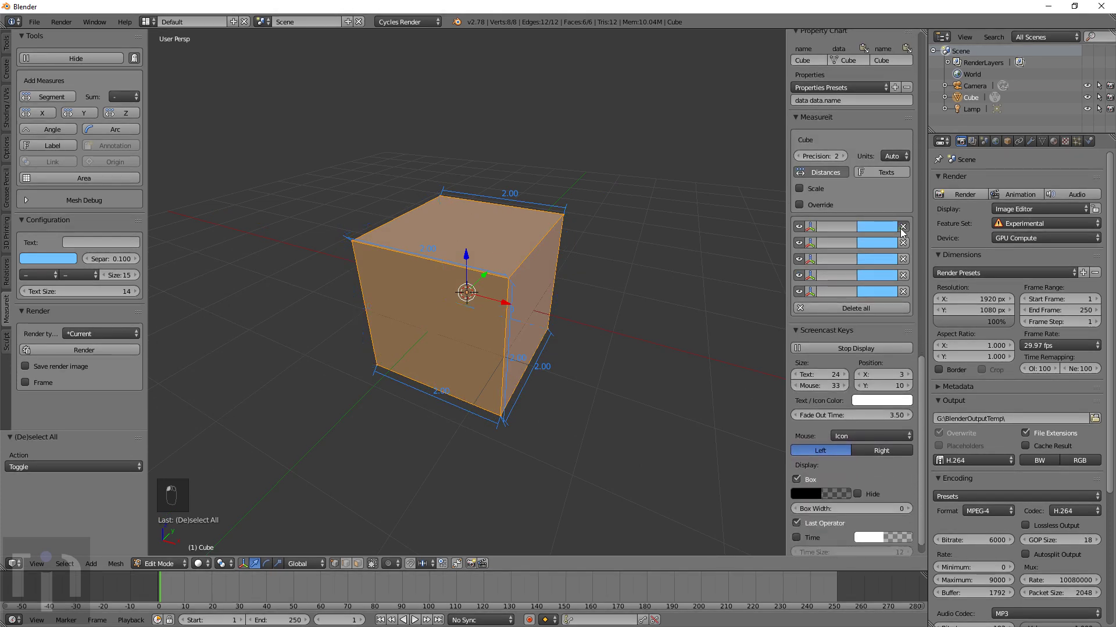
{"action": "left_click", "coordinate": [902, 227]}
{"action": "left_click", "coordinate": [902, 226]}
{"action": "left_click", "coordinate": [902, 226]}
{"action": "left_click", "coordinate": [902, 226]}
{"action": "left_click", "coordinate": [902, 226]}
{"action": "left_click", "coordinate": [902, 226]}
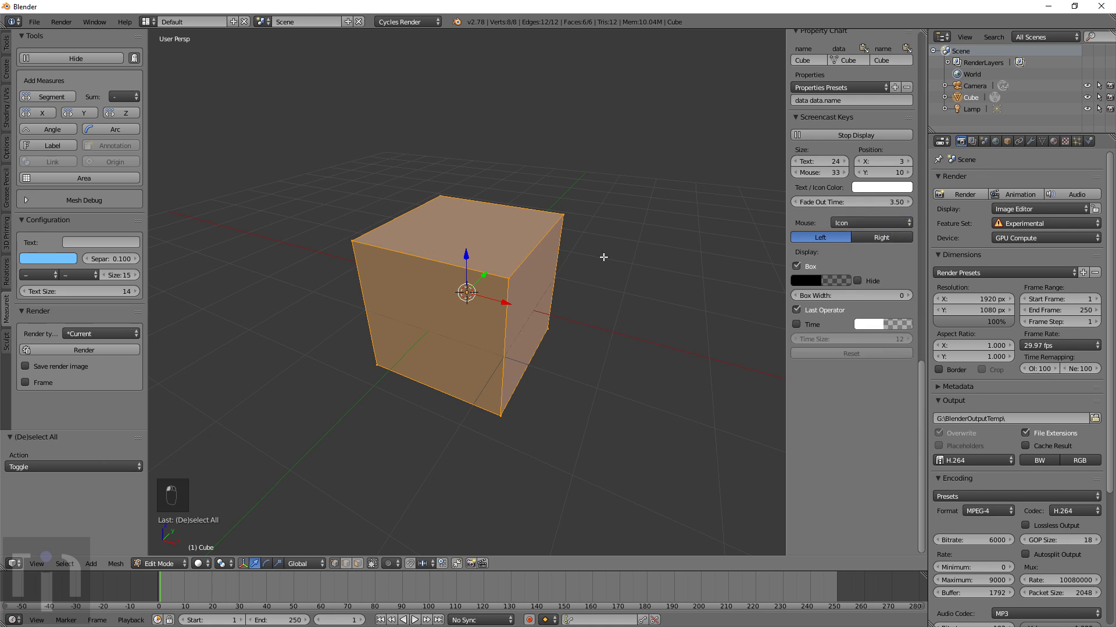
Select four connected corner vertices and add segment measures for three edges
{"action": "right_click", "coordinate": [517, 270]}
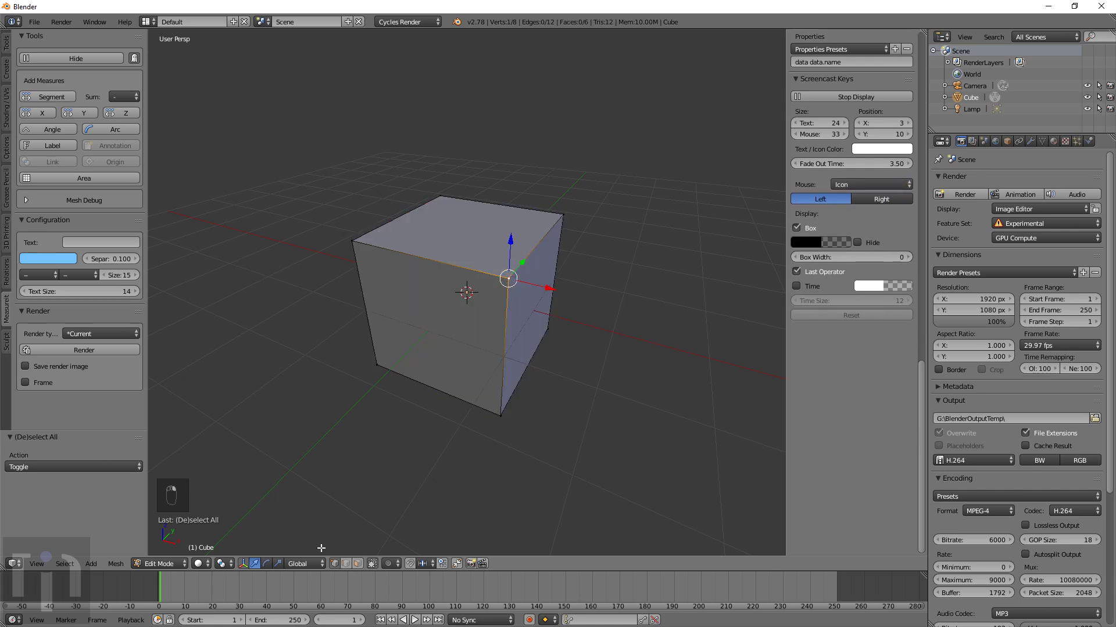
{"action": "right_click", "coordinate": [352, 241], "text": "shift"}
{"action": "right_click", "coordinate": [563, 215], "text": "shift"}
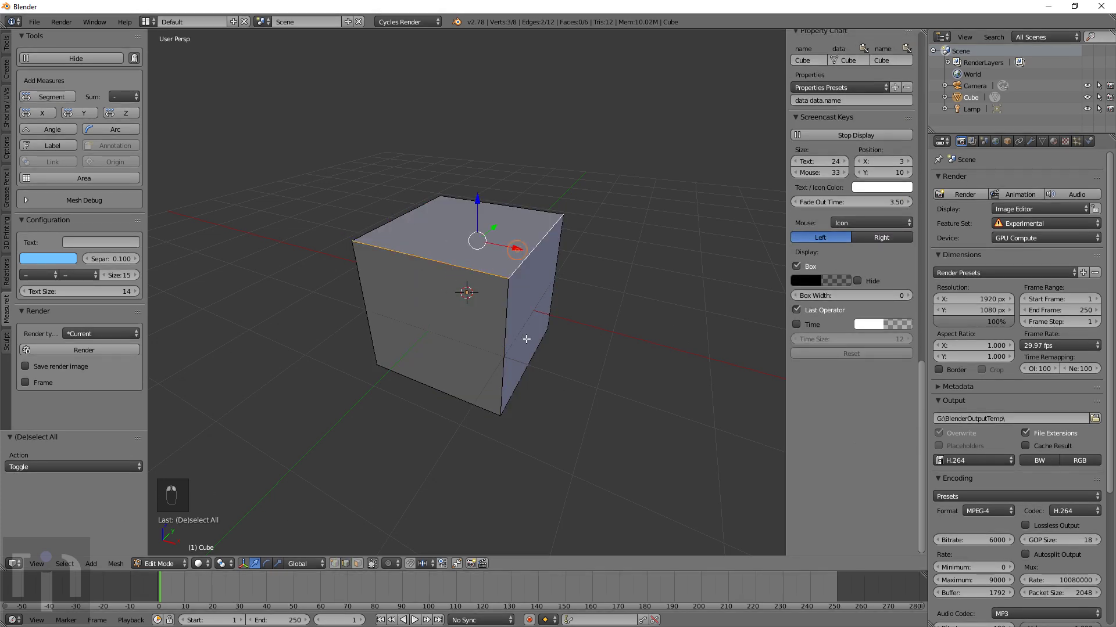
{"action": "right_click", "coordinate": [518, 338], "text": "shift"}
{"action": "left_click", "coordinate": [64, 100]}
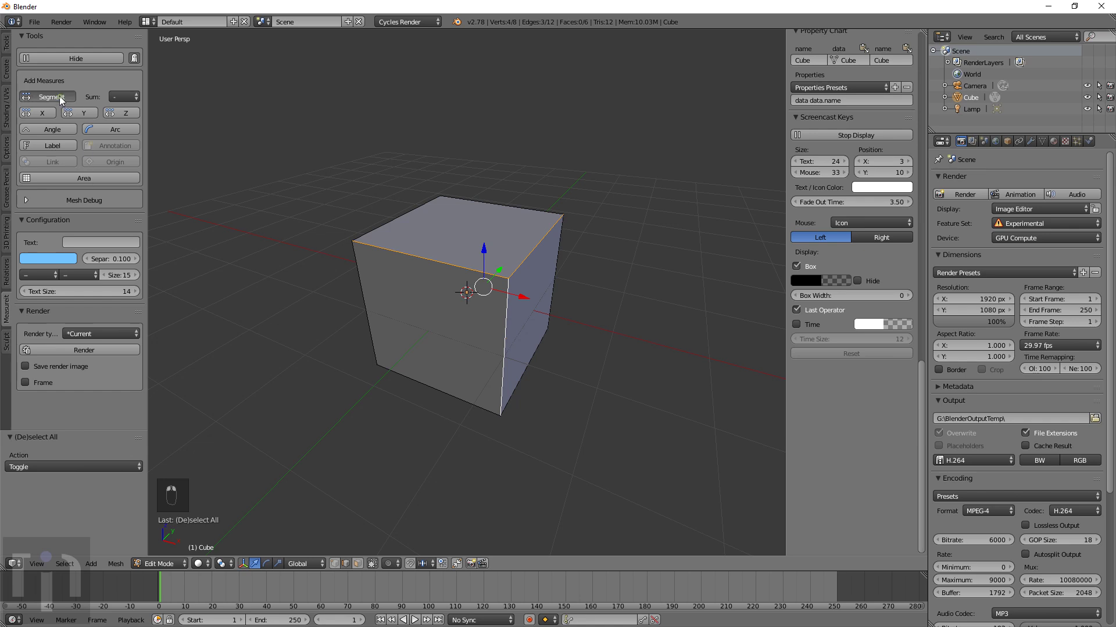
{"action": "middle_click_drag", "start_coordinate": [607, 341], "coordinate": [513, 339]}
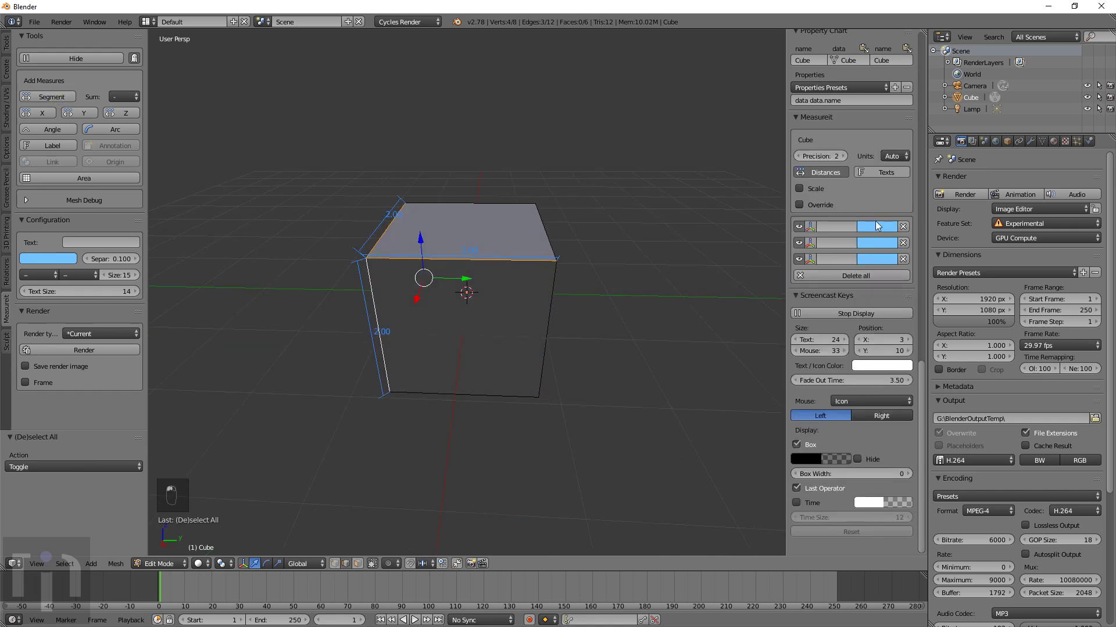
Colour the three measures green, blue and red, then return to Object Mode
{"action": "left_click", "coordinate": [876, 226]}
{"action": "mouse_move", "coordinate": [913, 113]}
{"action": "left_mouse_down"}
{"action": "mouse_move", "coordinate": [930, 93]}
{"action": "mouse_move", "coordinate": [920, 108]}
{"action": "mouse_move", "coordinate": [868, 107]}
{"action": "left_mouse_up"}
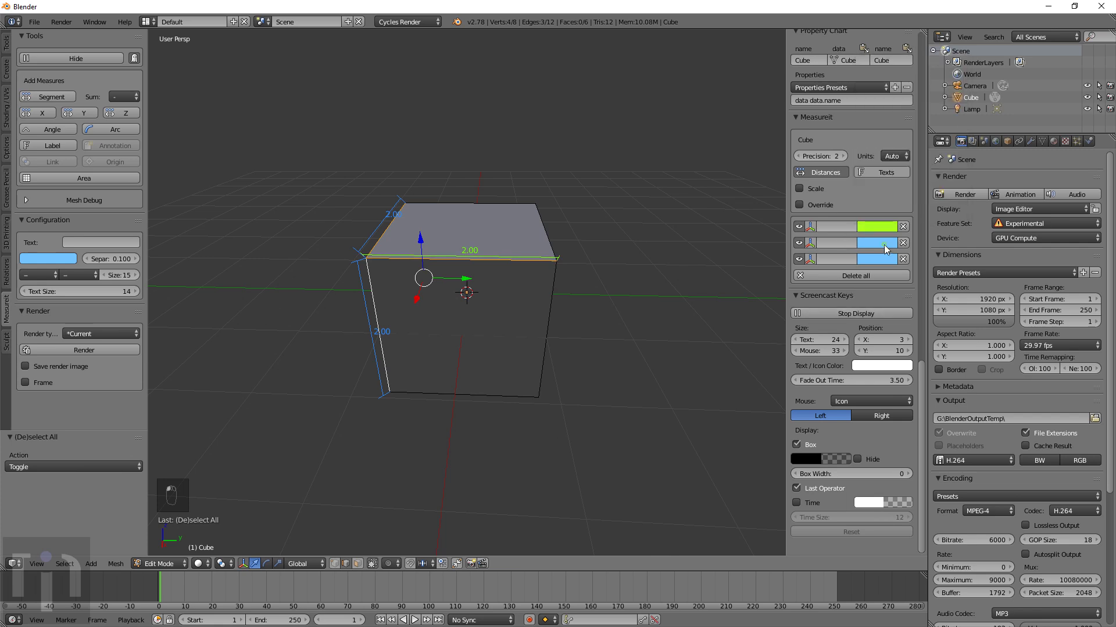
{"action": "left_click", "coordinate": [886, 249]}
{"action": "left_click_drag", "start_coordinate": [906, 145], "coordinate": [933, 82]}
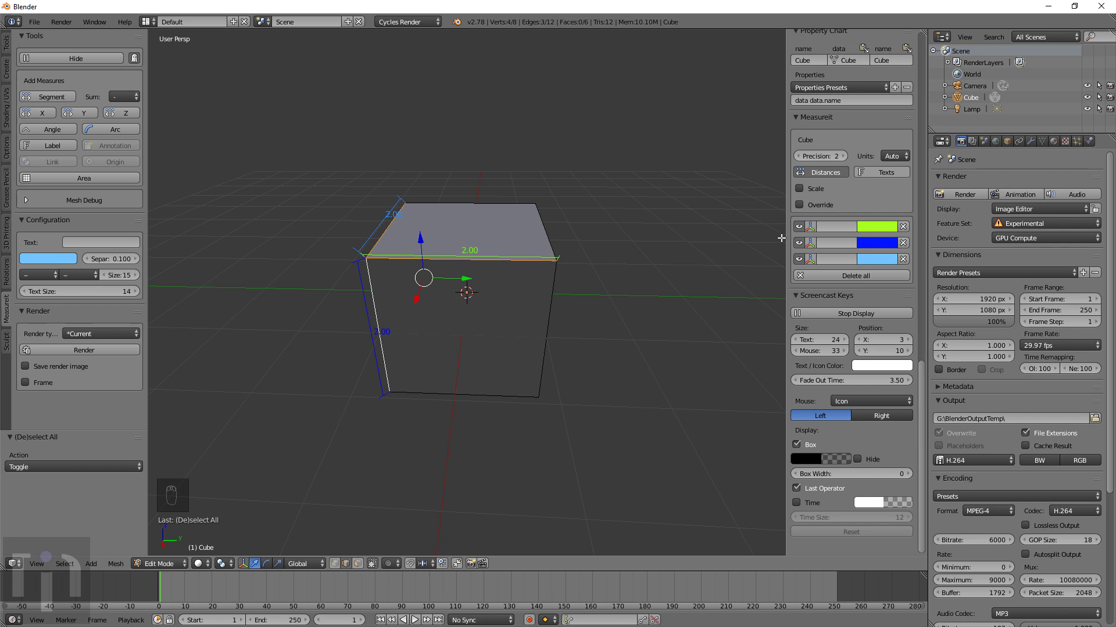
{"action": "left_click", "coordinate": [872, 258]}
{"action": "mouse_move", "coordinate": [882, 207]}
{"action": "left_mouse_down"}
{"action": "mouse_move", "coordinate": [941, 208]}
{"action": "mouse_move", "coordinate": [869, 219]}
{"action": "left_mouse_up"}
{"action": "left_click_drag", "start_coordinate": [895, 230], "coordinate": [869, 230]}
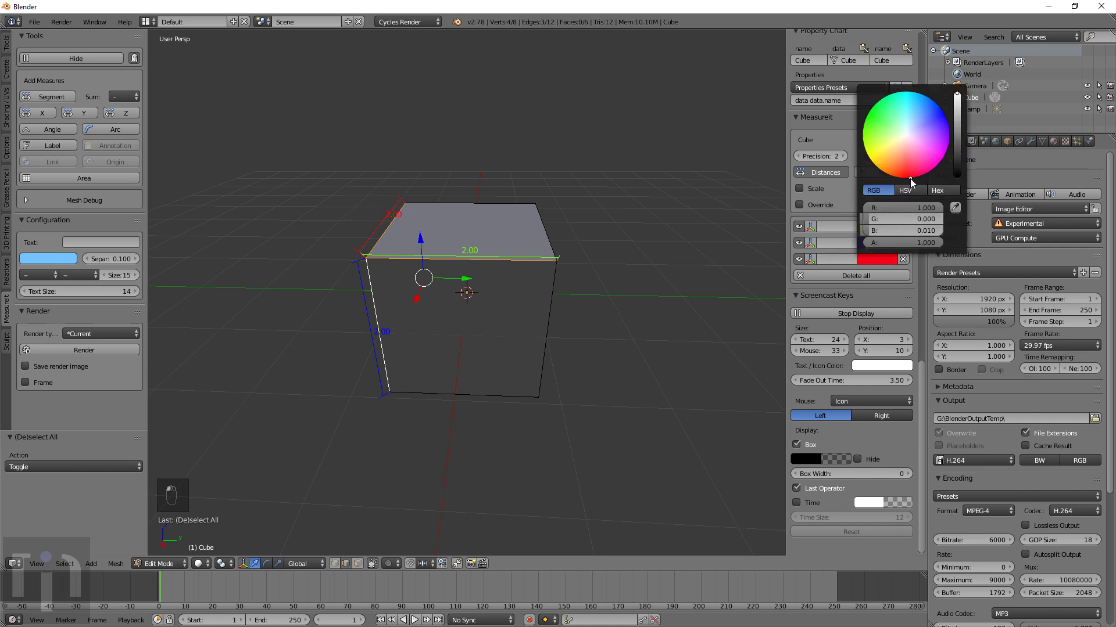
{"action": "middle_click_drag", "start_coordinate": [523, 348], "coordinate": [567, 346]}
{"action": "key", "text": "Tab"}
Scale the cube along Z to flatten it
{"action": "key", "text": "s"}
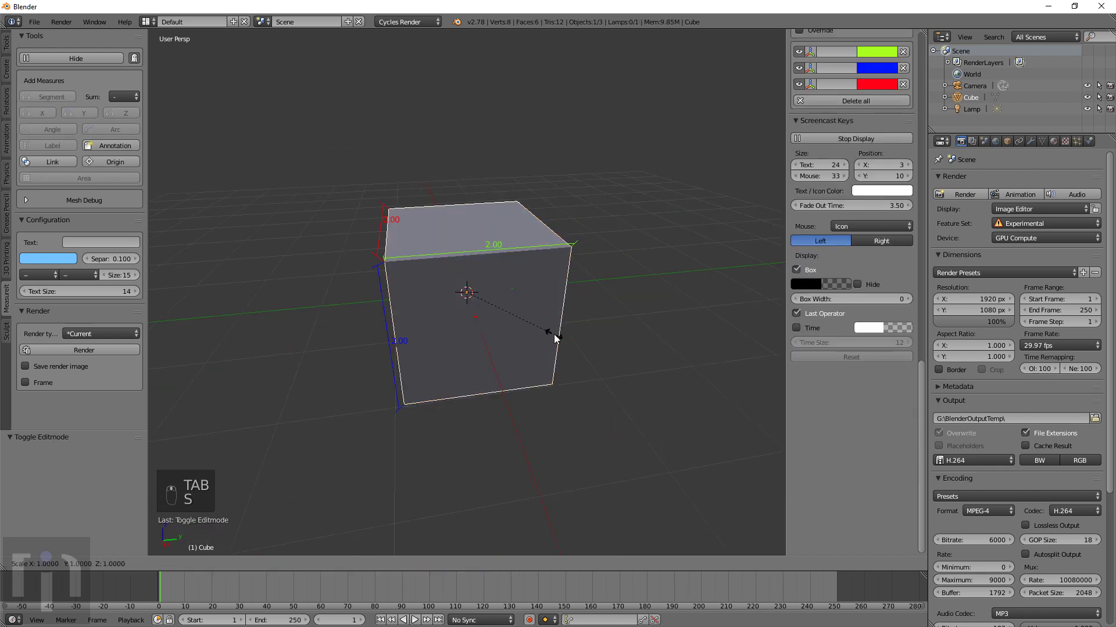
{"action": "key", "text": "z"}
{"action": "left_click", "coordinate": [507, 309]}
{"action": "scroll", "coordinate": [508, 319], "scroll_direction": "down", "scroll_amount": 5}
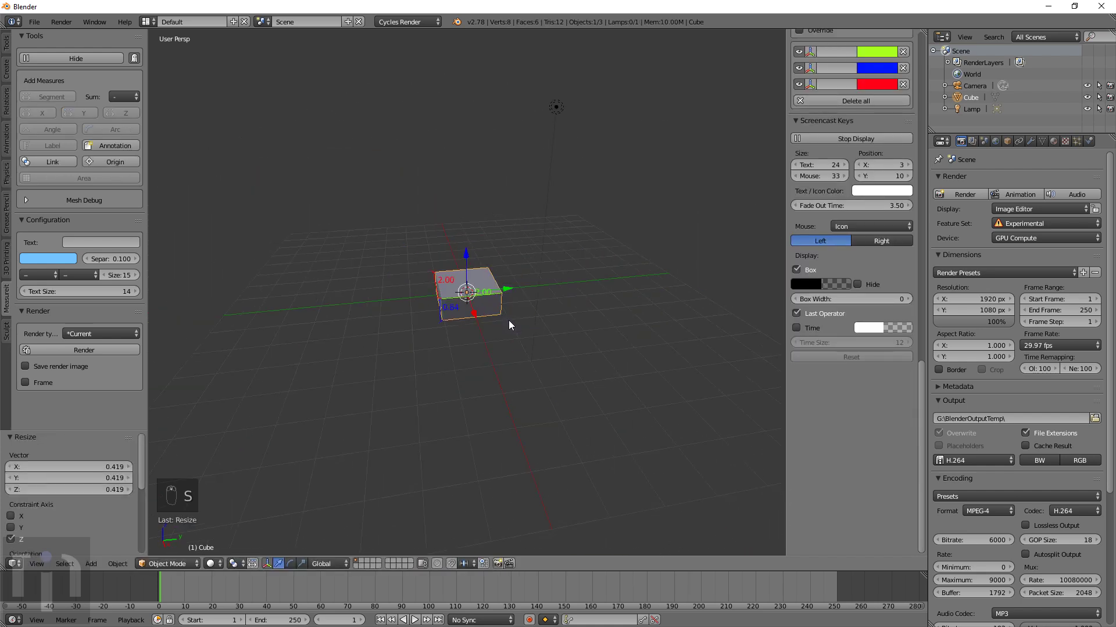
Stretch the box along the Y axis
{"action": "key", "text": "s"}
{"action": "key", "text": "y"}
{"action": "right_click", "coordinate": [570, 367]}
{"action": "key", "text": "s"}
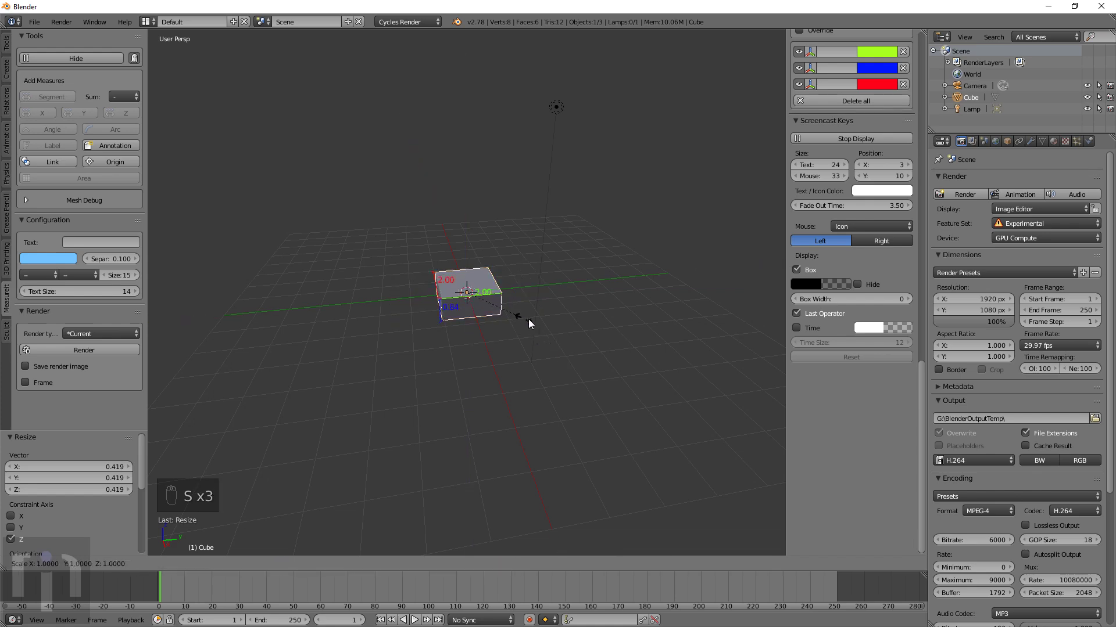
{"action": "key", "text": "y"}
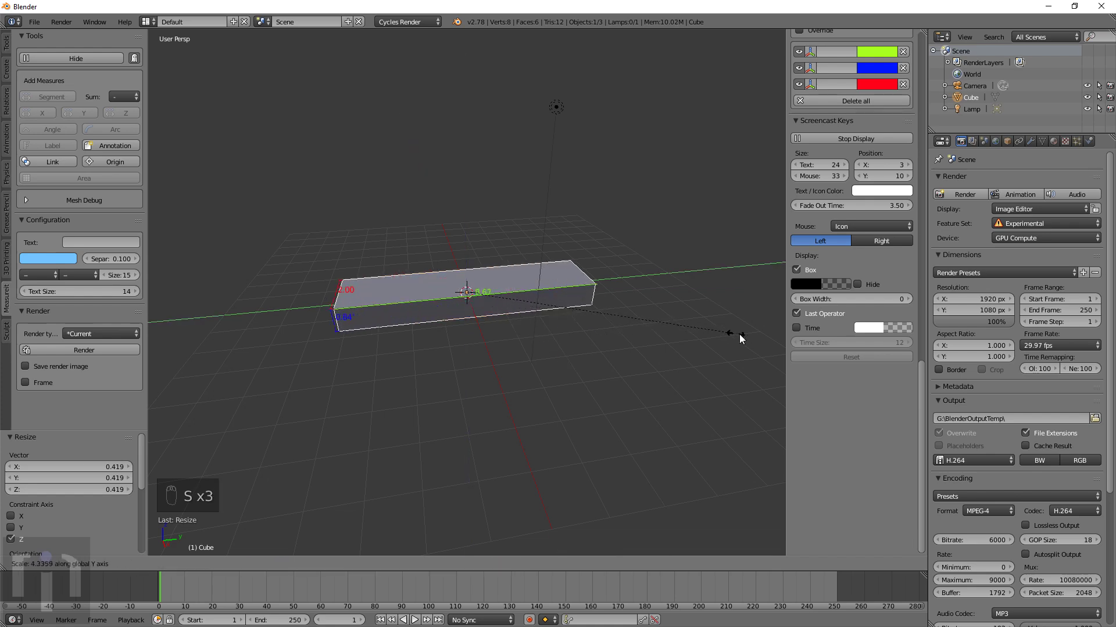
{"action": "left_click", "coordinate": [739, 334]}
{"action": "scroll", "coordinate": [874, 205], "scroll_direction": "up", "scroll_amount": 5}
{"action": "scroll", "coordinate": [874, 205], "scroll_direction": "up", "scroll_amount": 15}
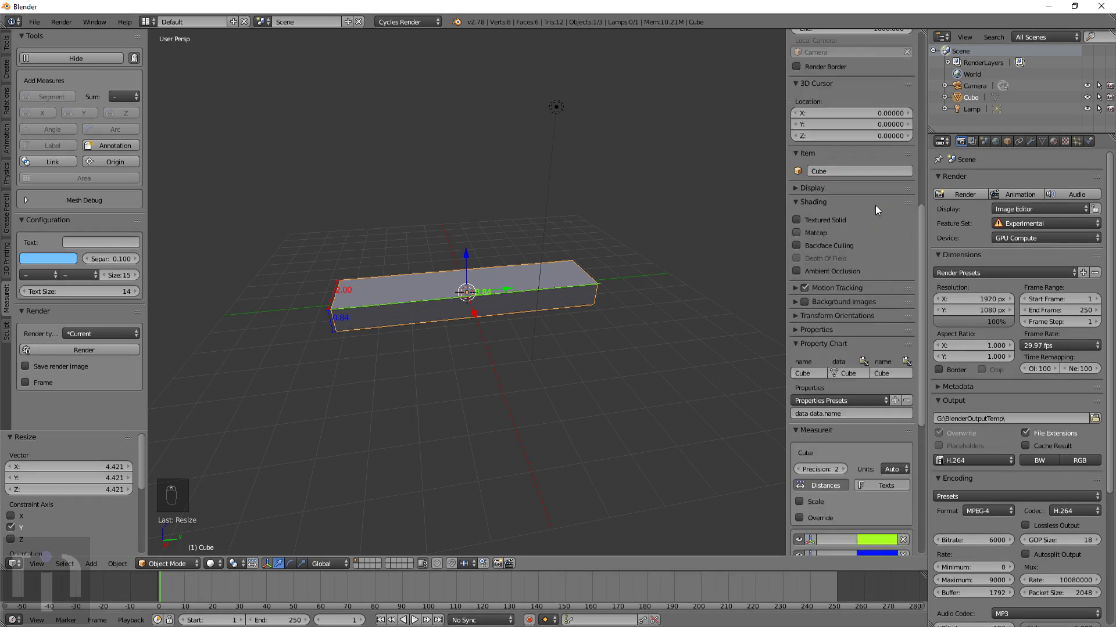
{"action": "scroll", "coordinate": [852, 237], "scroll_direction": "up", "scroll_amount": 8}
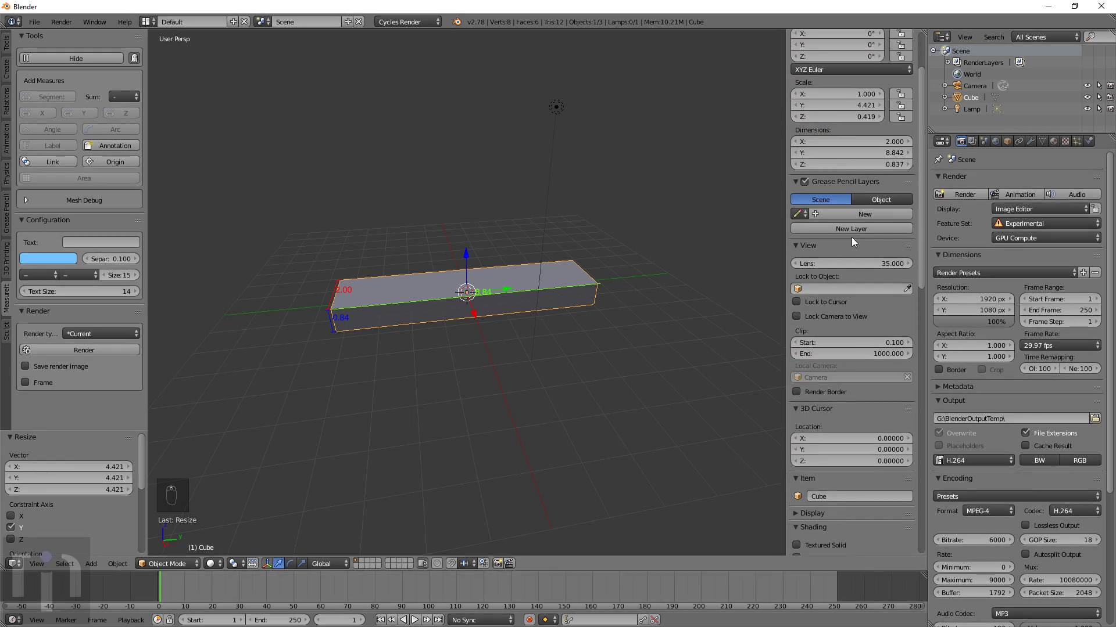
Enter 10 for the Y and Z dimensions in the N panel
{"action": "left_click", "coordinate": [857, 233]}
{"action": "type", "text": "10"}
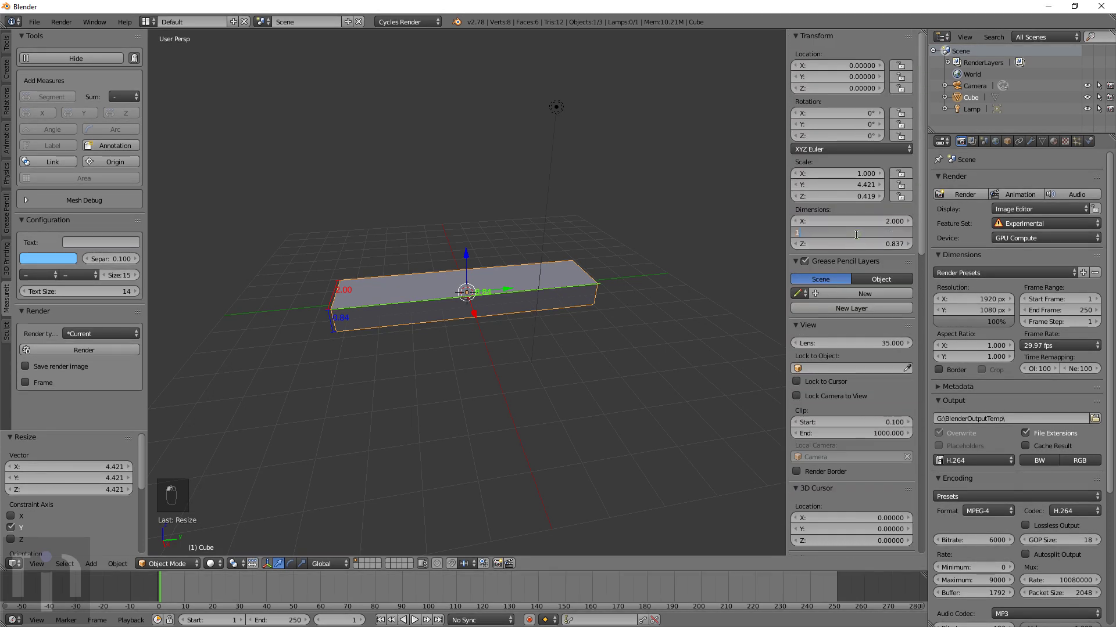
{"action": "key", "text": "Tab"}
{"action": "type", "text": "10"}
{"action": "key", "text": "Tab"}
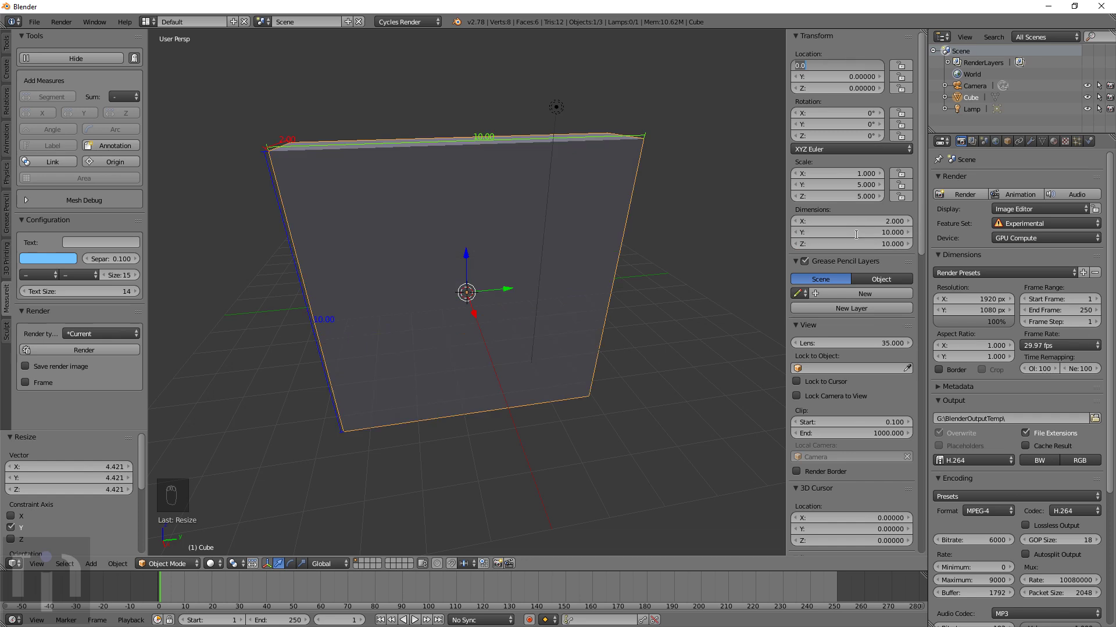
Set Dimensions X to 10 and height to 2, making a 10 × 10 × 2 slab
{"action": "left_click", "coordinate": [879, 221]}
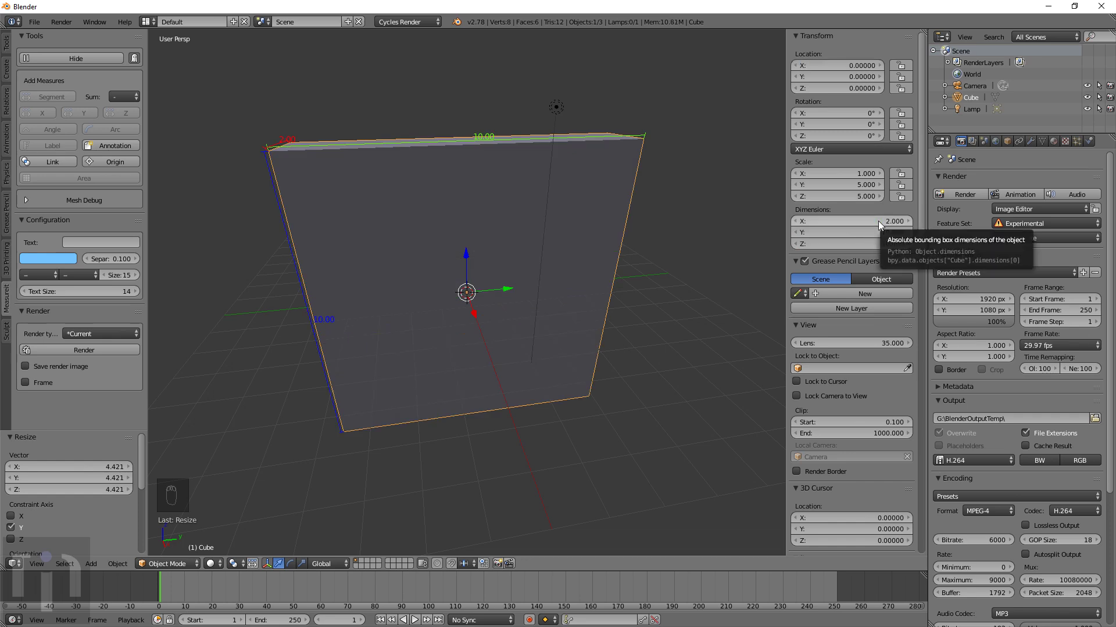
{"action": "left_click", "coordinate": [878, 221]}
{"action": "type", "text": "10"}
{"action": "key", "text": "Tab"}
{"action": "key", "text": "Tab"}
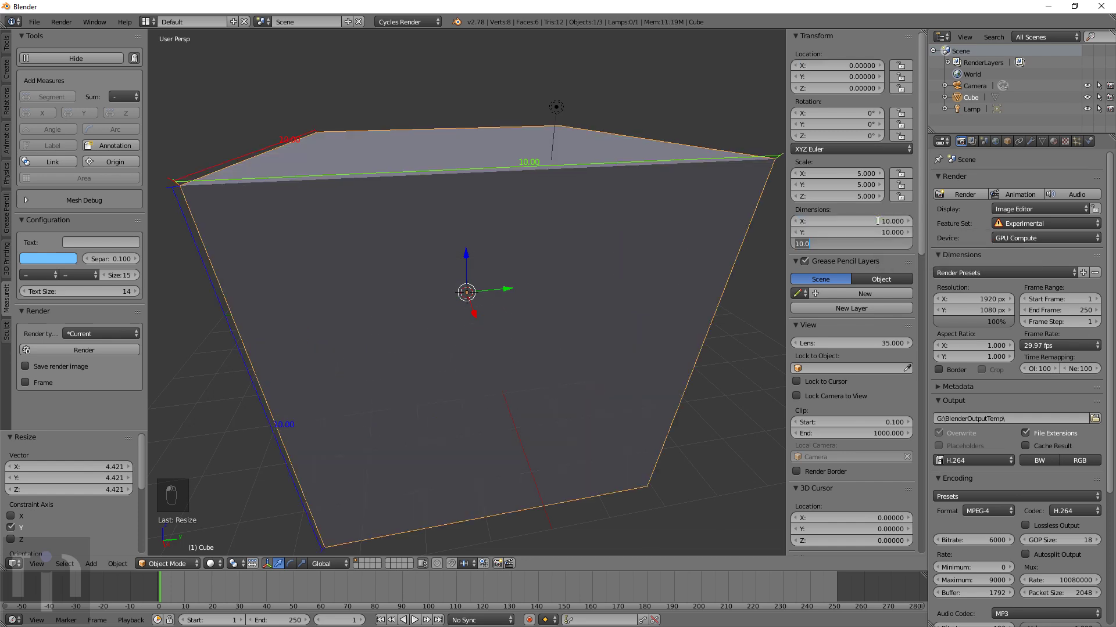
{"action": "type", "text": "2"}
{"action": "key", "text": "Return"}
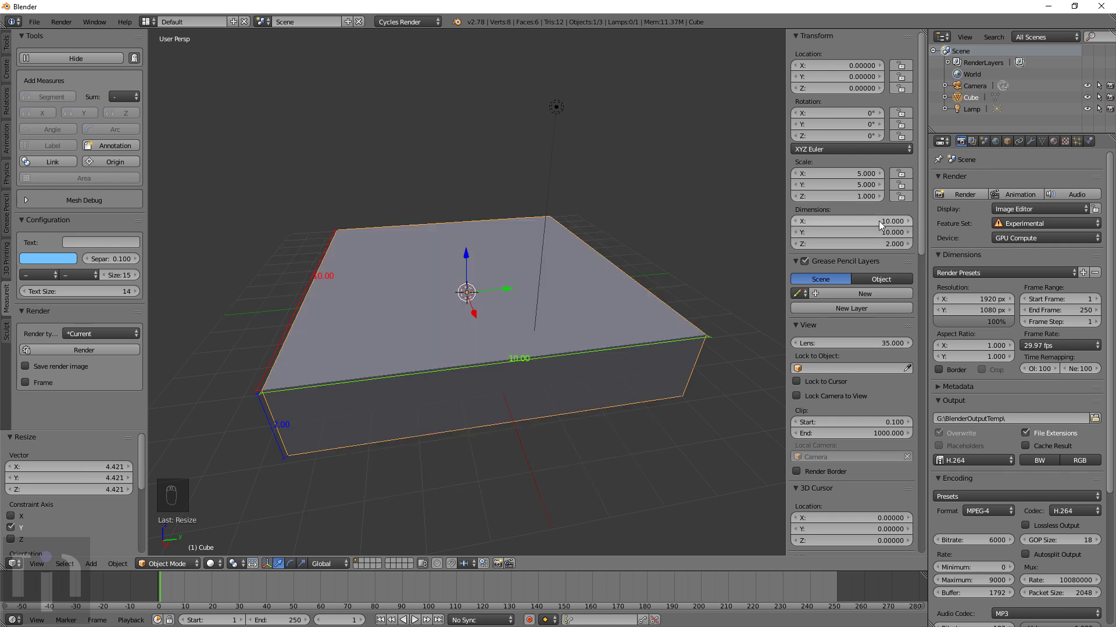
{"action": "scroll", "coordinate": [585, 337], "scroll_direction": "down", "scroll_amount": 2}
{"action": "middle_click_drag", "start_coordinate": [585, 337], "coordinate": [504, 295]}
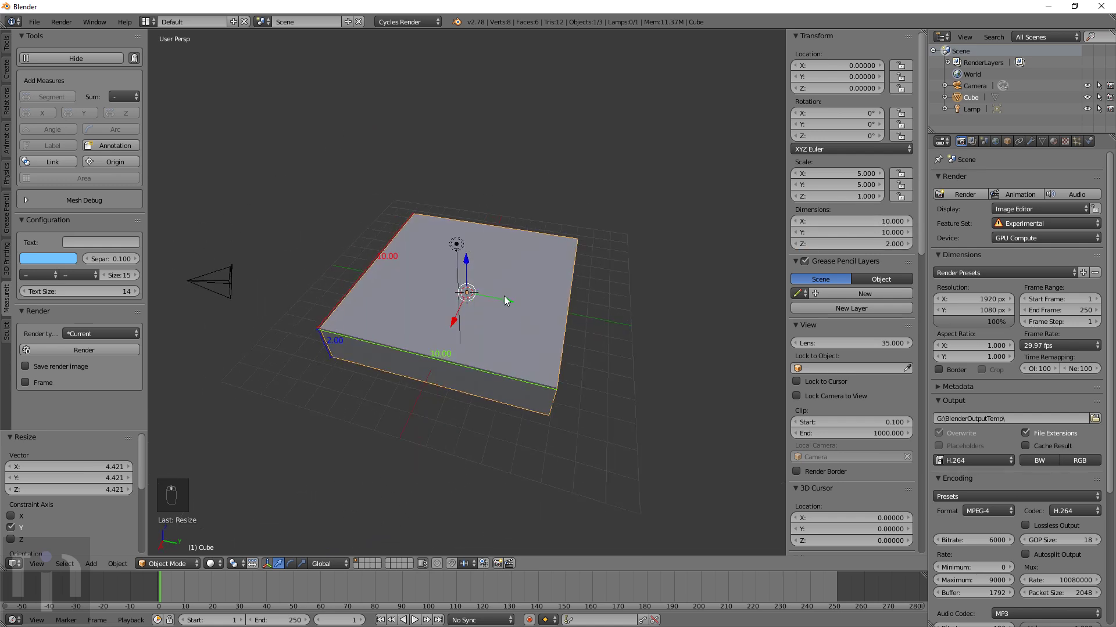
{"action": "key", "text": "shift+a"}
Add a 64-vertex cylinder at the slab's centre
{"action": "mouse_move", "coordinate": [507, 295]}
{"action": "left_click", "coordinate": [556, 352]}
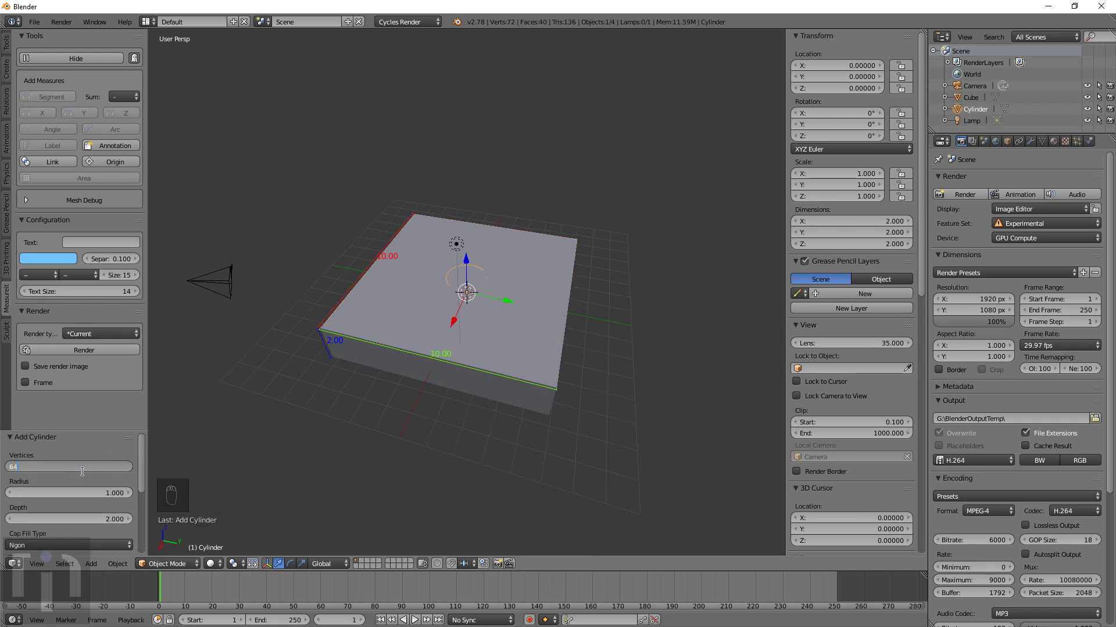
{"action": "key", "text": "Return"}
Switch to wireframe, select the cylinder and toggle orthographic view
{"action": "right_click", "coordinate": [505, 329]}
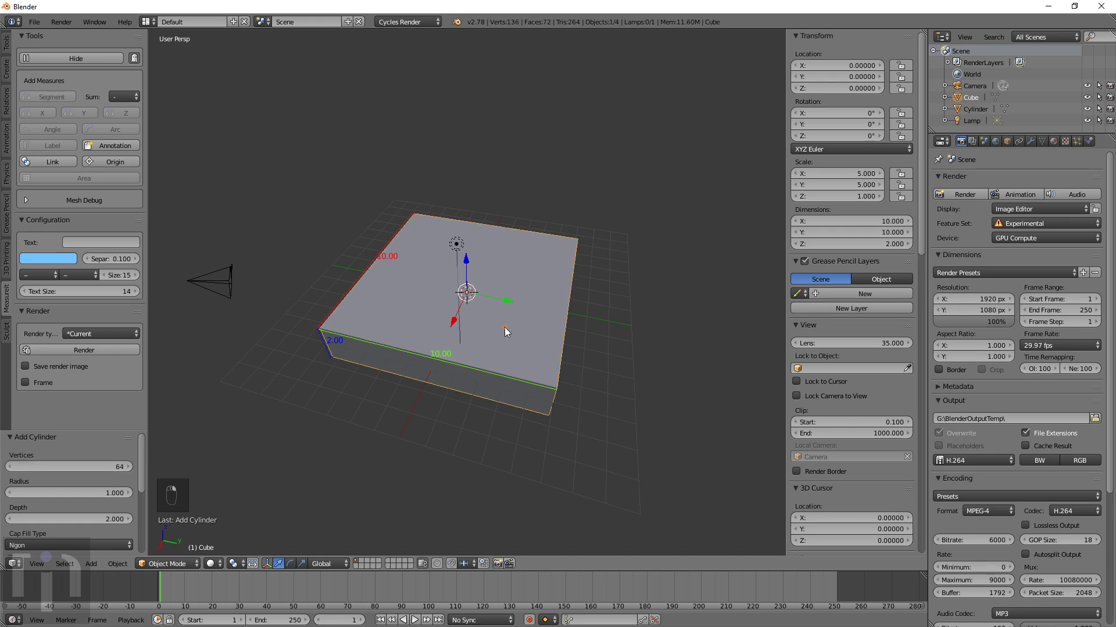
{"action": "scroll", "coordinate": [491, 305], "scroll_direction": "up", "scroll_amount": 5}
{"action": "key", "text": "z"}
{"action": "scroll", "coordinate": [492, 305], "scroll_direction": "down", "scroll_amount": 3}
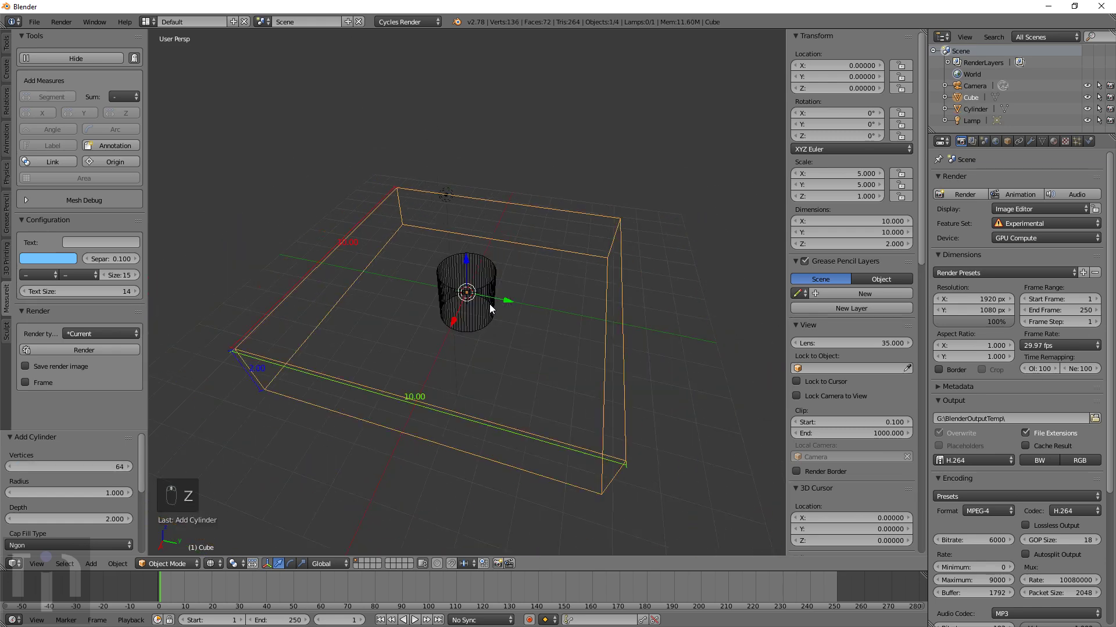
{"action": "right_click", "coordinate": [507, 331]}
{"action": "middle_click_drag", "start_coordinate": [507, 332], "coordinate": [555, 326]}
{"action": "key", "text": "KP_5"}
Scale the cylinder up interactively
{"action": "scroll", "coordinate": [467, 333], "scroll_direction": "up", "scroll_amount": 3}
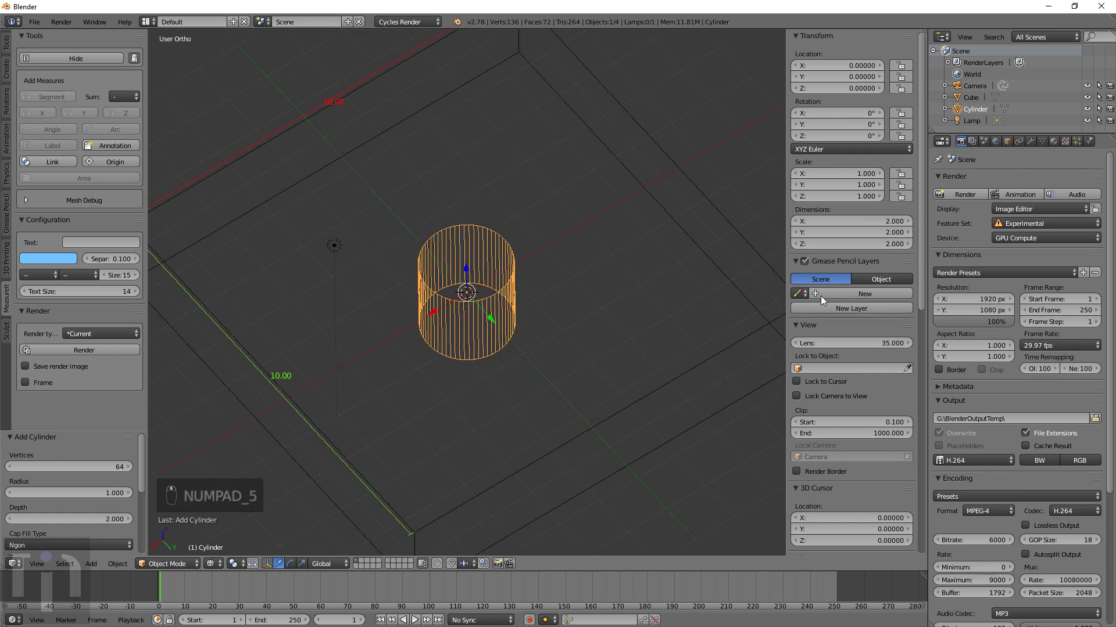
{"action": "scroll", "coordinate": [814, 302], "scroll_direction": "down", "scroll_amount": 1}
{"action": "scroll", "coordinate": [819, 324], "scroll_direction": "up", "scroll_amount": 1}
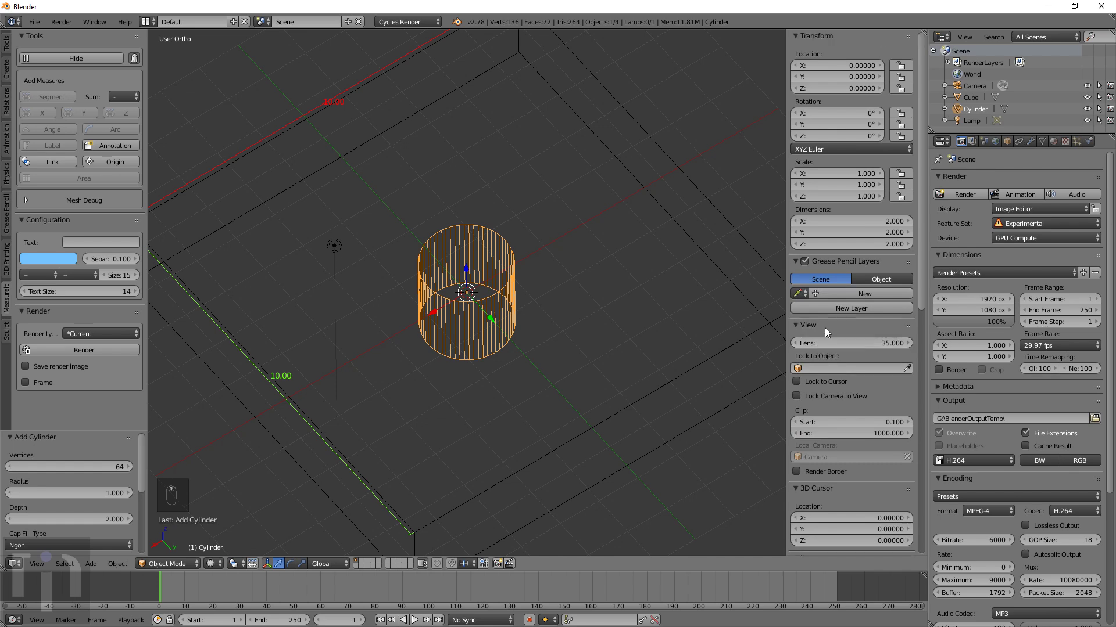
{"action": "scroll", "coordinate": [650, 324], "scroll_direction": "down", "scroll_amount": 3}
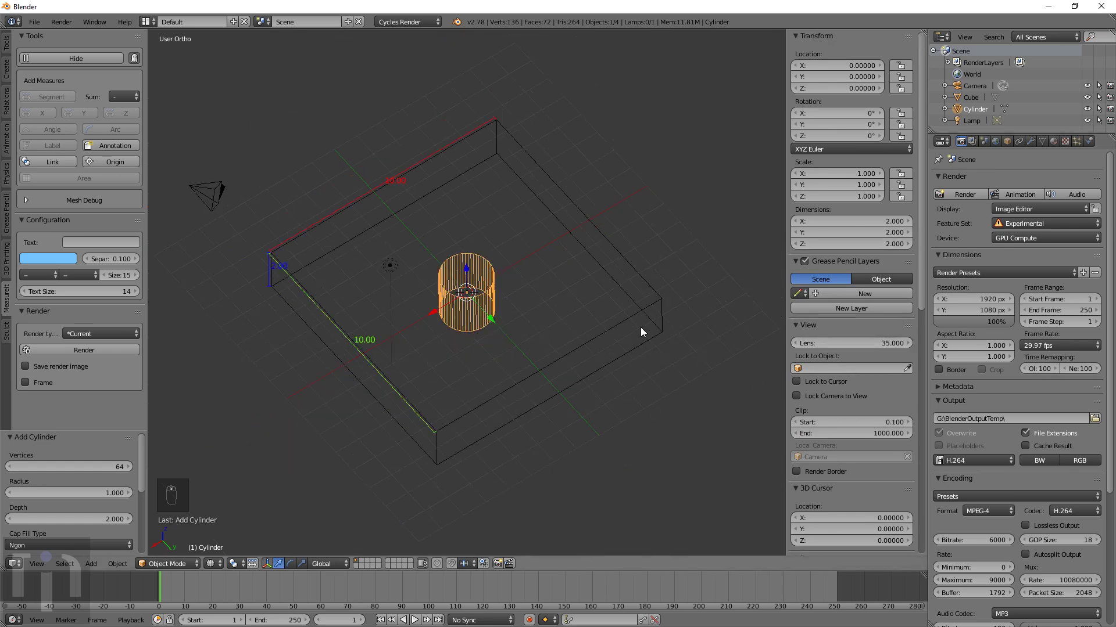
{"action": "key", "text": "s"}
{"action": "left_click", "coordinate": [720, 467]}
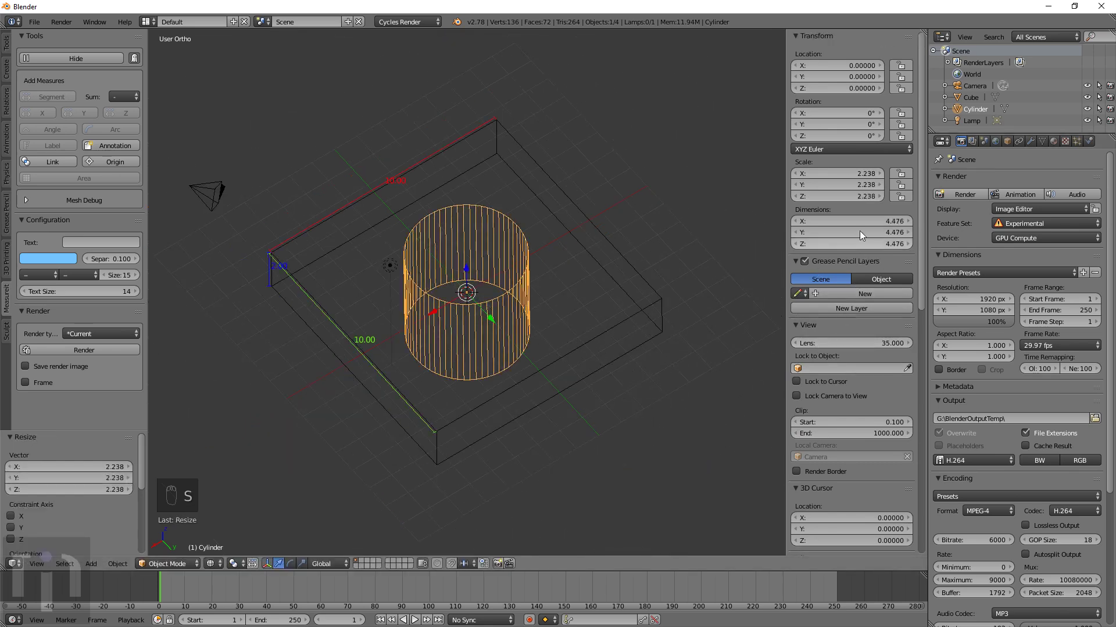
Set the cylinder's dimensions to 5 × 5 × 10 and return to solid shading
{"action": "left_click", "coordinate": [851, 221]}
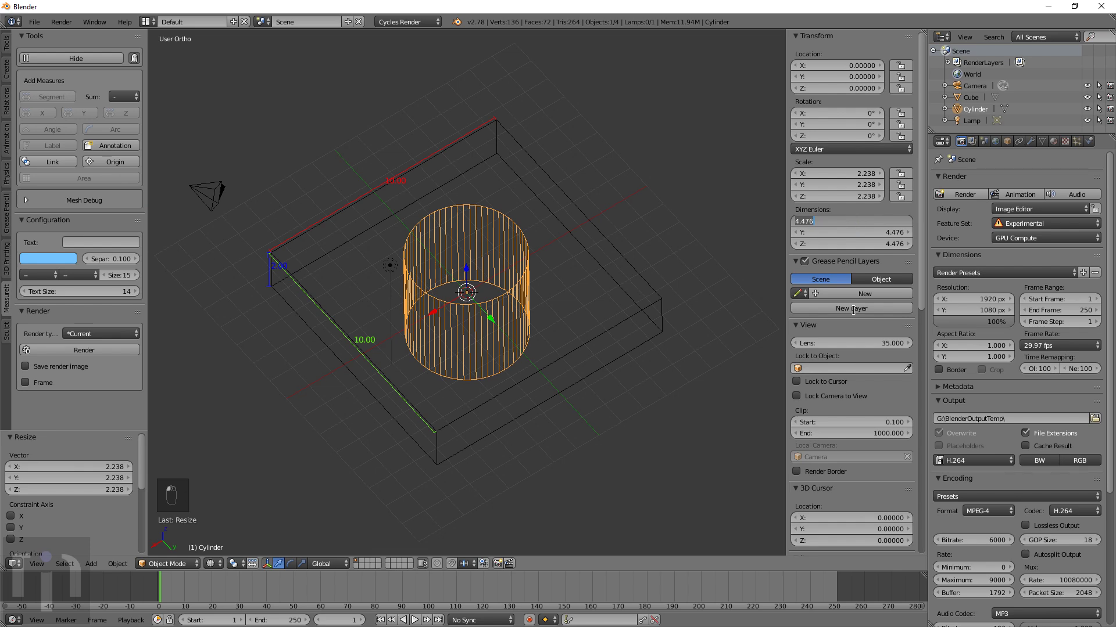
{"action": "type", "text": "5"}
{"action": "key", "text": "Tab"}
{"action": "type", "text": "5"}
{"action": "key", "text": "Tab"}
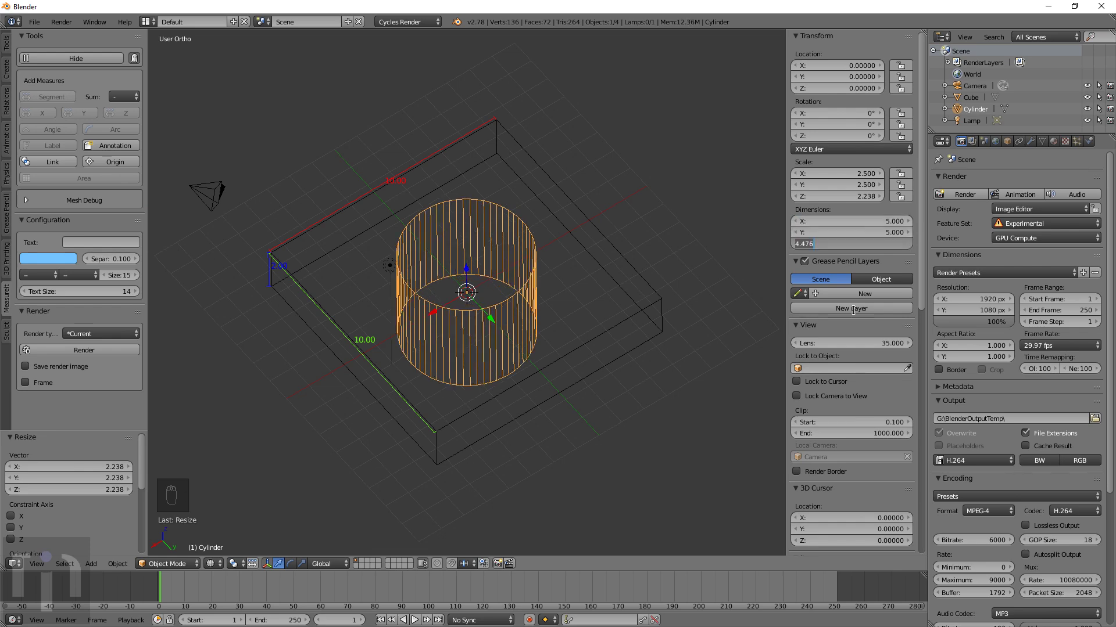
{"action": "type", "text": "10"}
{"action": "key", "text": "Return"}
{"action": "key", "text": "z"}
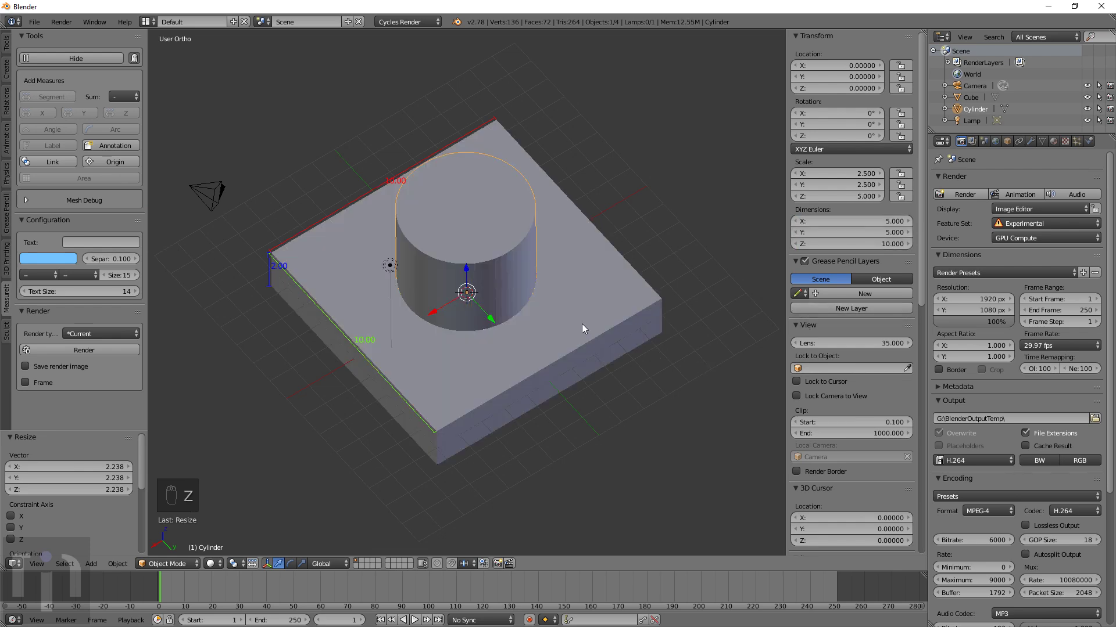
{"action": "mouse_move", "coordinate": [581, 323]}
{"action": "middle_mouse_down"}
{"action": "mouse_move", "coordinate": [545, 307]}
{"action": "mouse_move", "coordinate": [534, 277]}
{"action": "mouse_move", "coordinate": [573, 318]}
{"action": "mouse_move", "coordinate": [466, 256]}
{"action": "middle_mouse_up"}
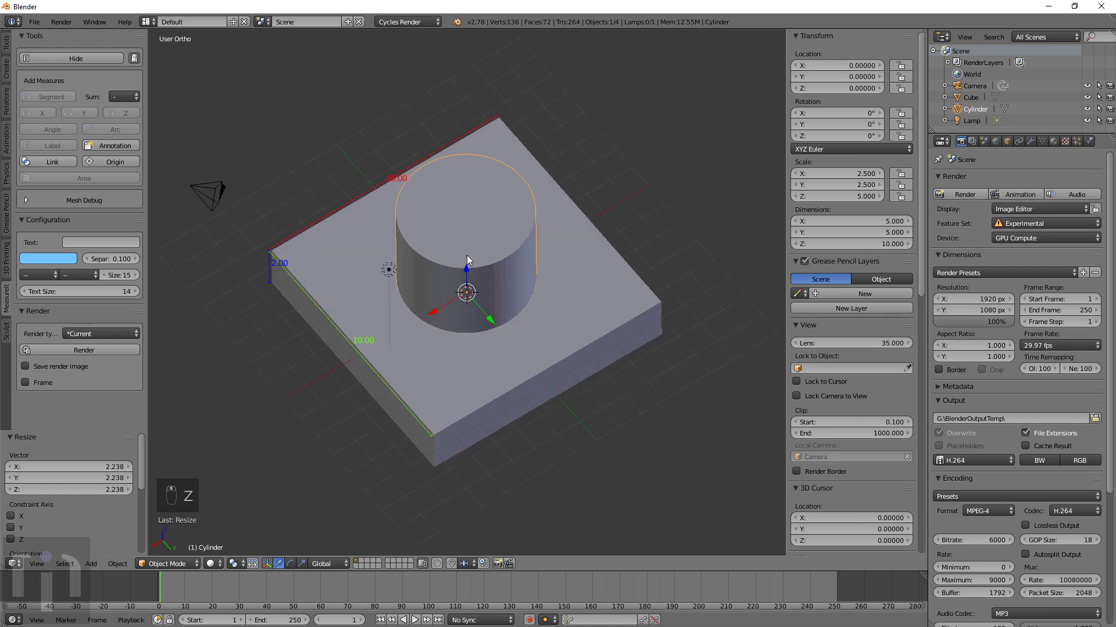
{"action": "right_click", "coordinate": [460, 253]}
Select the cube and remove an accidentally added Build modifier
{"action": "right_click", "coordinate": [468, 275]}
{"action": "right_click", "coordinate": [579, 319]}
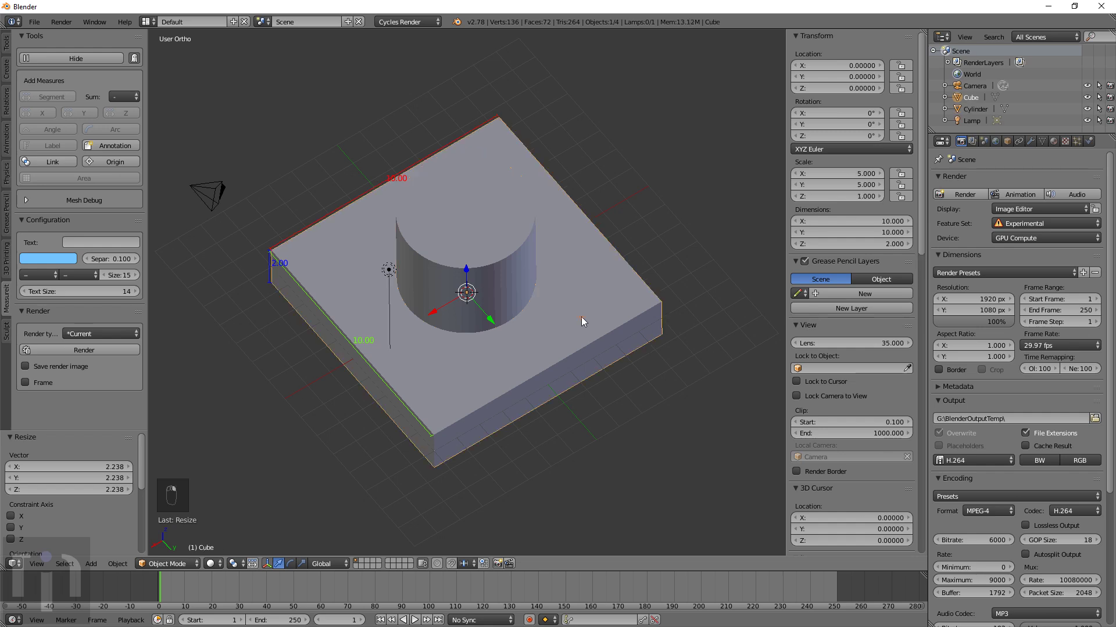
{"action": "left_click", "coordinate": [1030, 141]}
{"action": "left_click", "coordinate": [982, 180]}
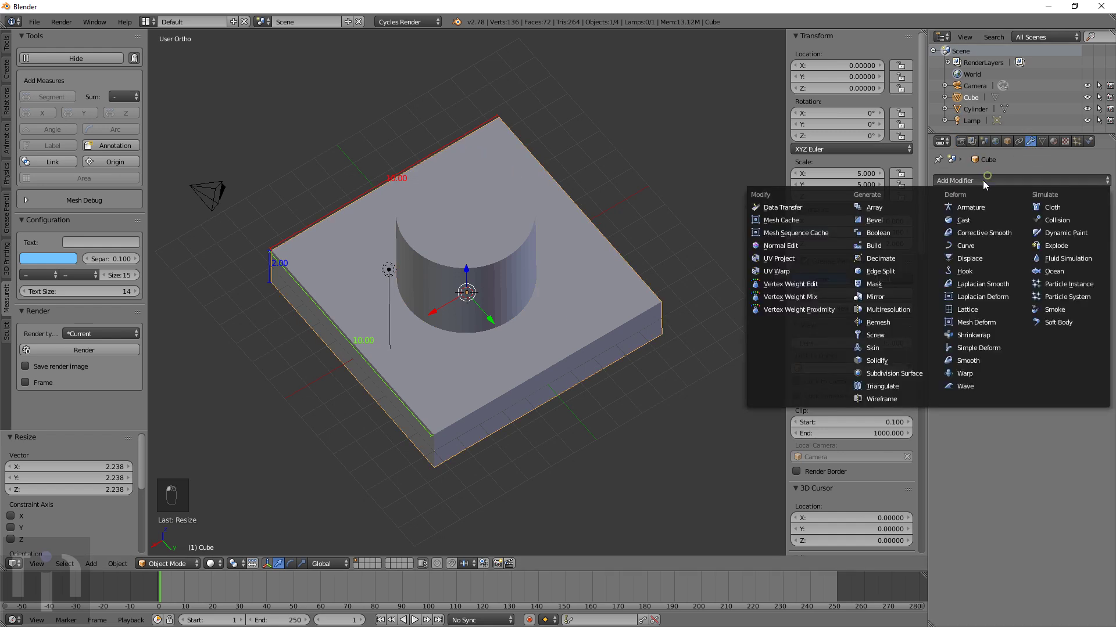
{"action": "left_click", "coordinate": [883, 243]}
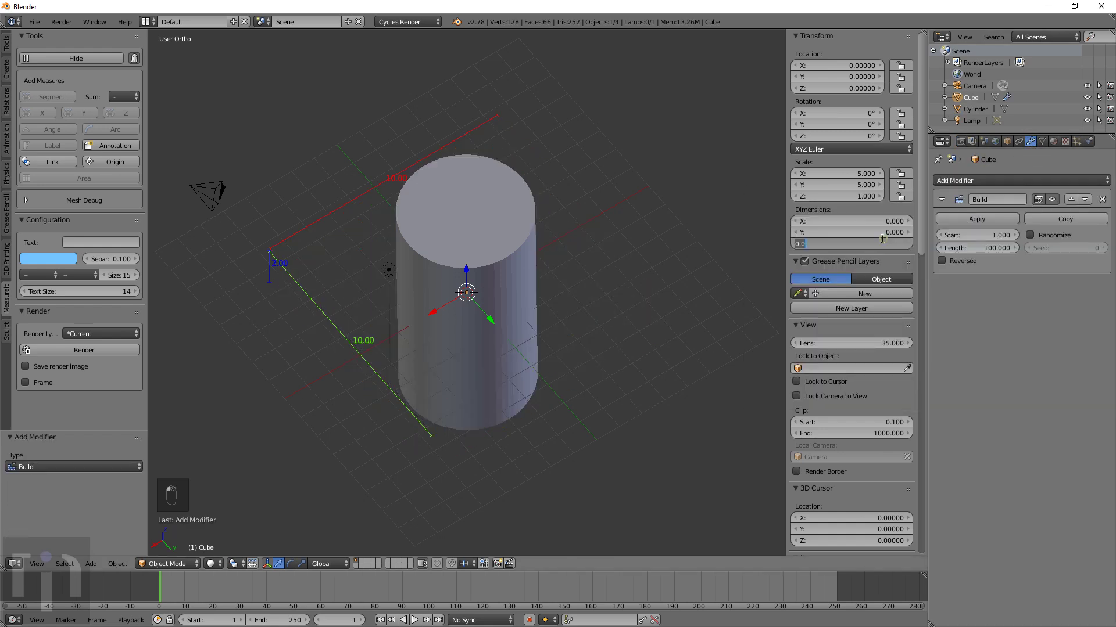
{"action": "left_click", "coordinate": [1102, 200]}
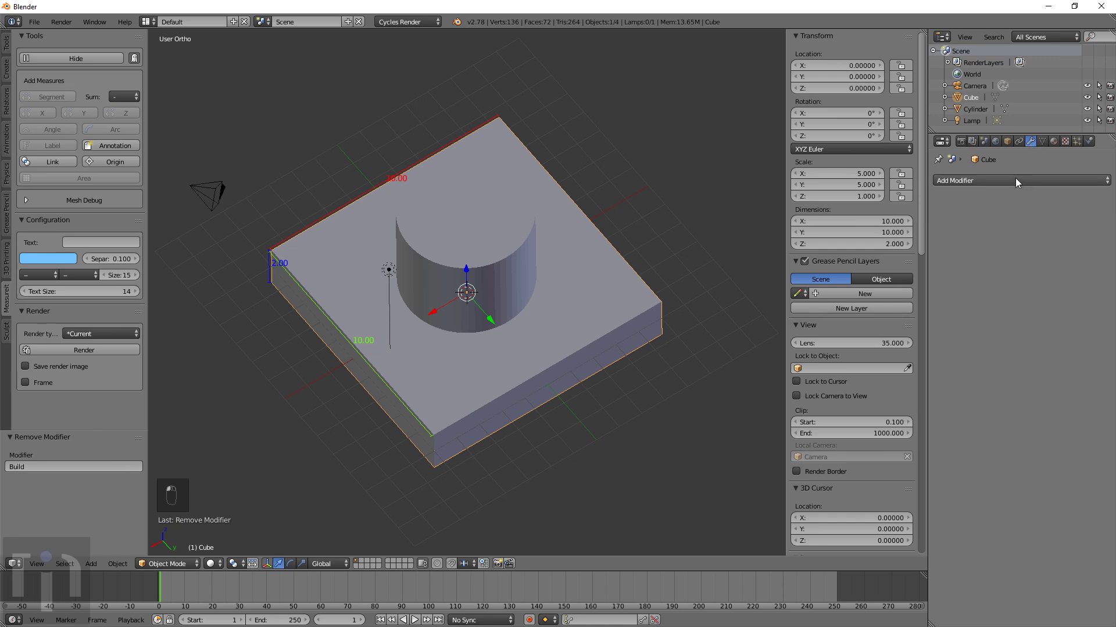
Add a Boolean Difference modifier using the Cylinder and apply it to the slab
{"action": "left_click", "coordinate": [1016, 179]}
{"action": "left_click", "coordinate": [871, 233]}
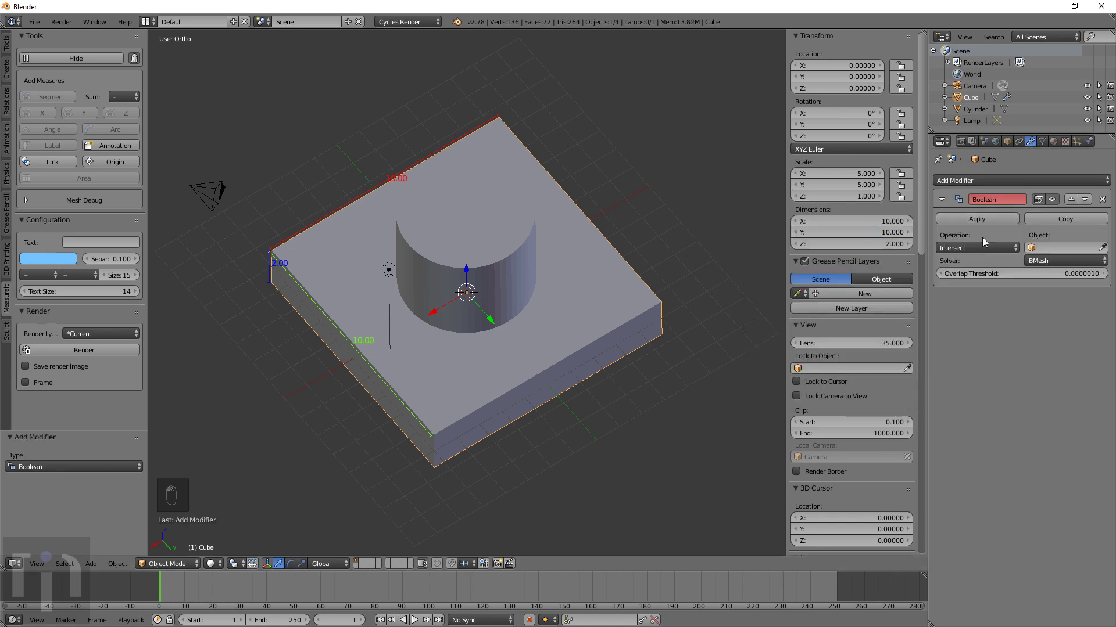
{"action": "left_click", "coordinate": [981, 246]}
{"action": "left_click", "coordinate": [970, 215]}
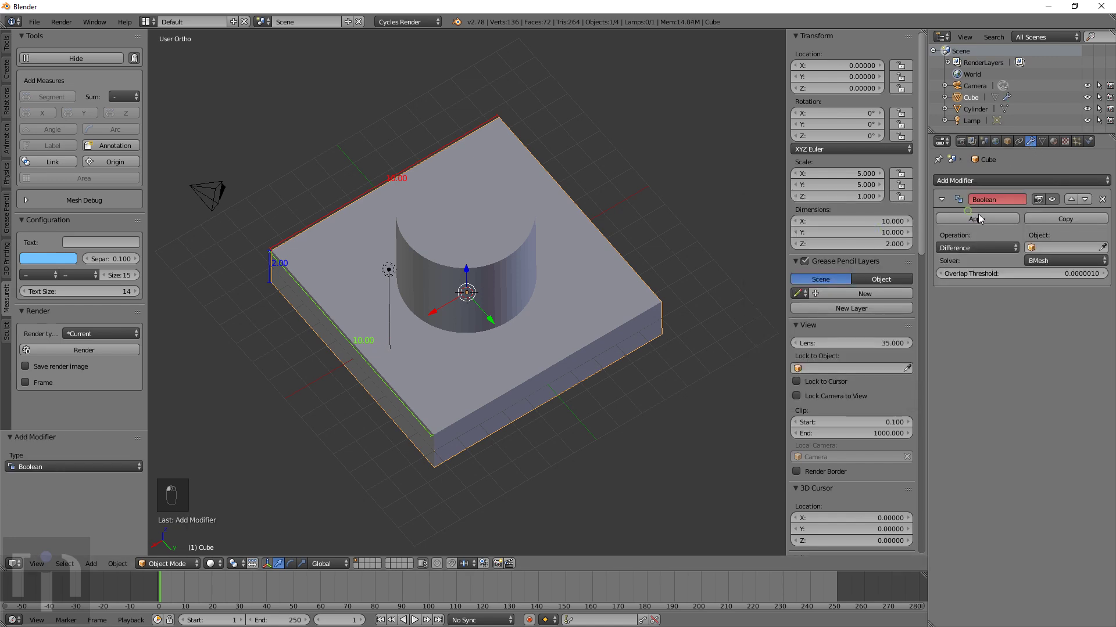
{"action": "left_click", "coordinate": [1059, 252]}
{"action": "left_click", "coordinate": [1016, 263]}
{"action": "key", "text": "z"}
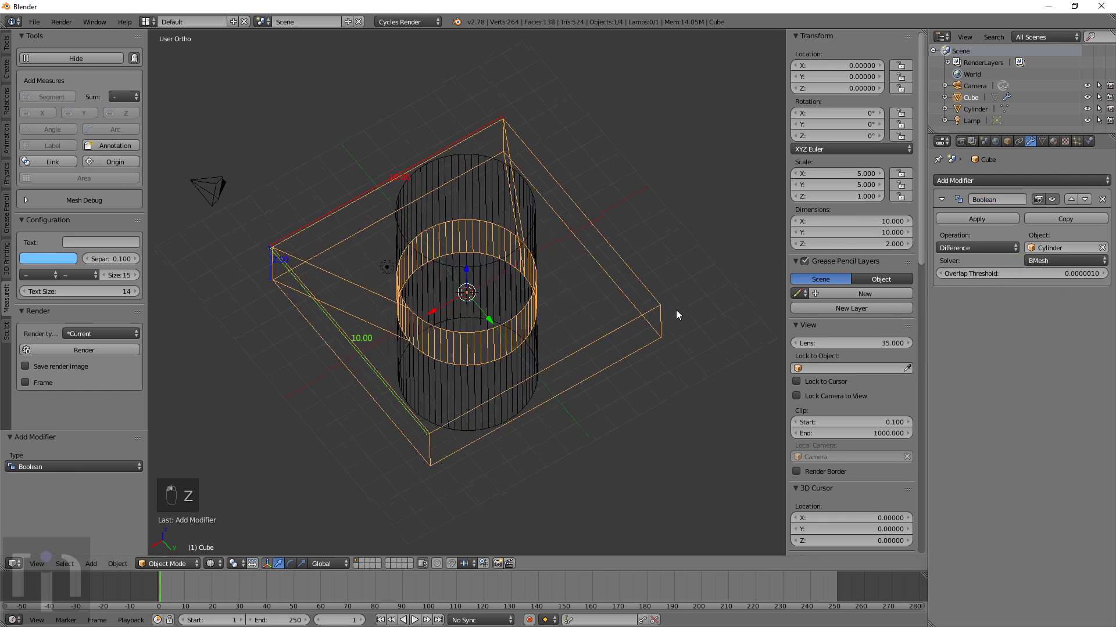
{"action": "middle_click_drag", "start_coordinate": [676, 309], "coordinate": [785, 290]}
{"action": "left_click", "coordinate": [965, 221]}
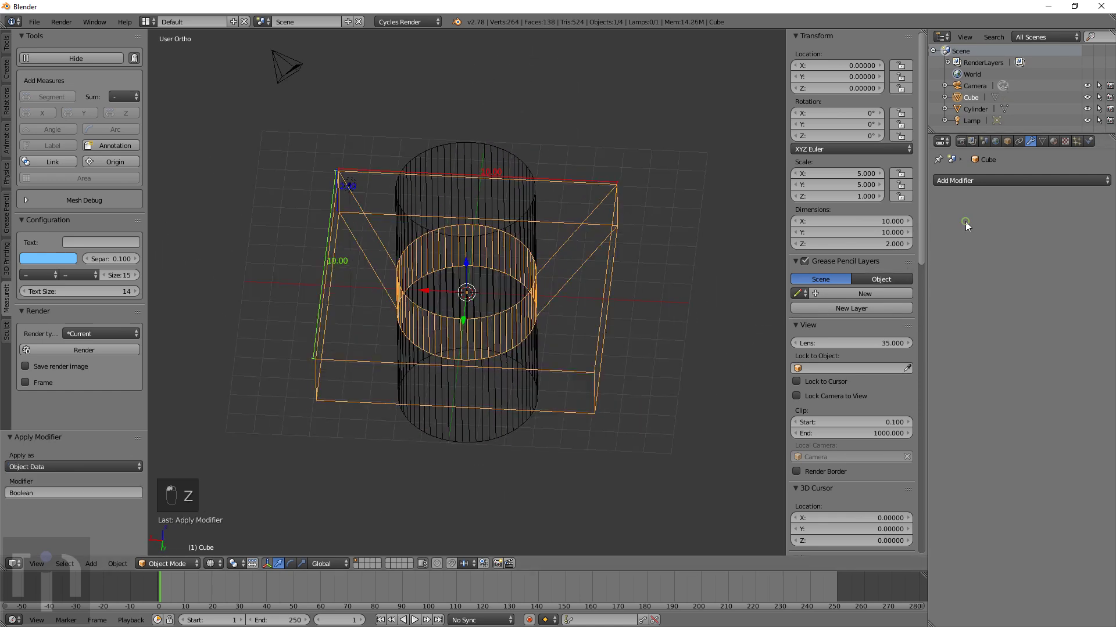
Delete the cylinder and view the holed slab from the top in solid shading
{"action": "right_click", "coordinate": [515, 211]}
{"action": "key", "text": "x"}
{"action": "left_click", "coordinate": [525, 210]}
{"action": "key", "text": "z"}
{"action": "middle_click_drag", "start_coordinate": [535, 294], "coordinate": [611, 322]}
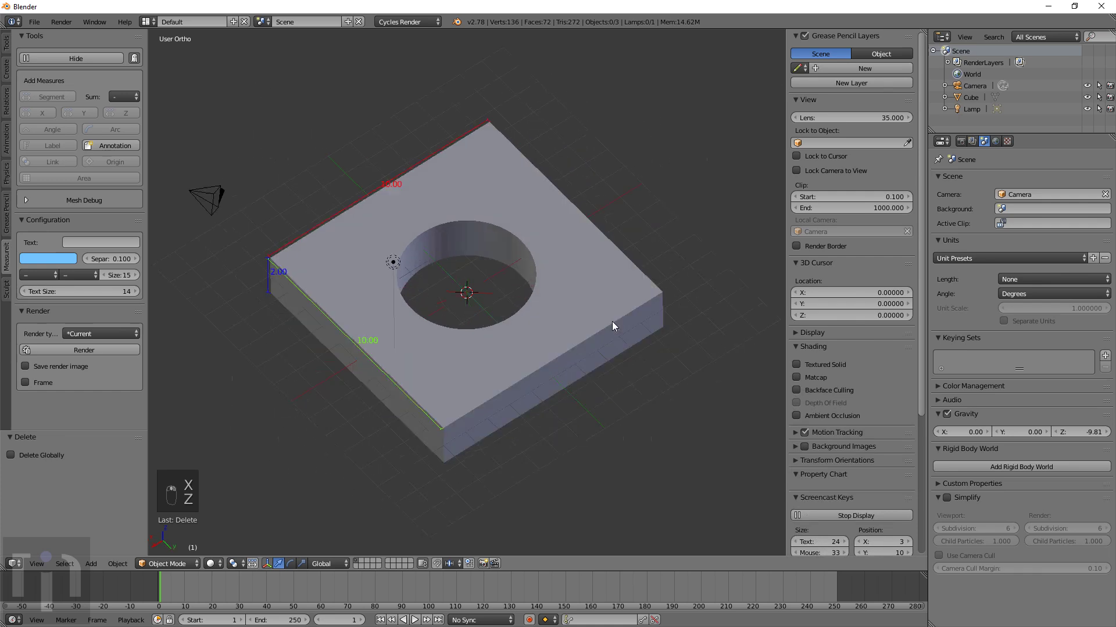
{"action": "right_click", "coordinate": [543, 304]}
{"action": "key", "text": "KP_7"}
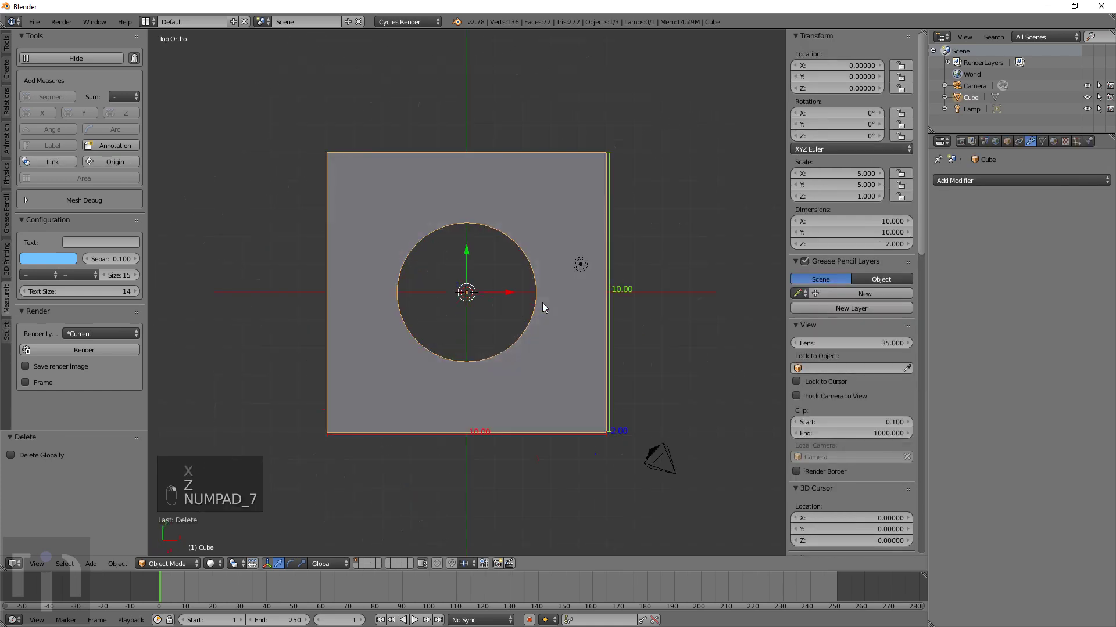
{"action": "key", "text": "KP_5"}
{"action": "key", "text": "KP_5"}
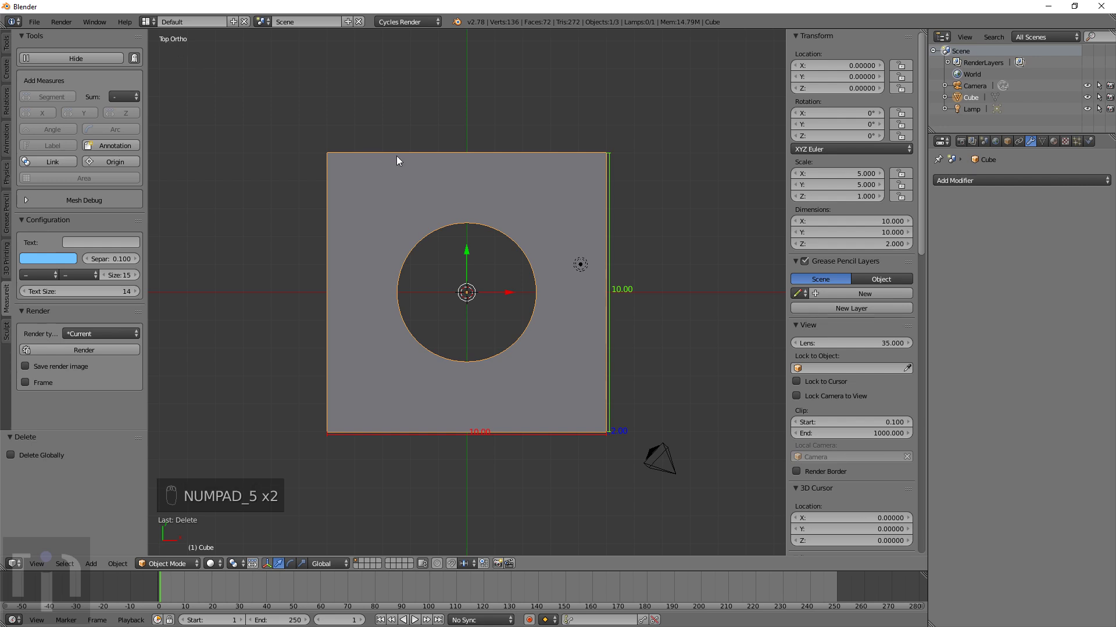
In vertex edit mode, select the top and bottom vertices of the hole's rim
{"action": "key", "text": "z"}
{"action": "scroll", "coordinate": [469, 232], "scroll_direction": "up", "scroll_amount": 2}
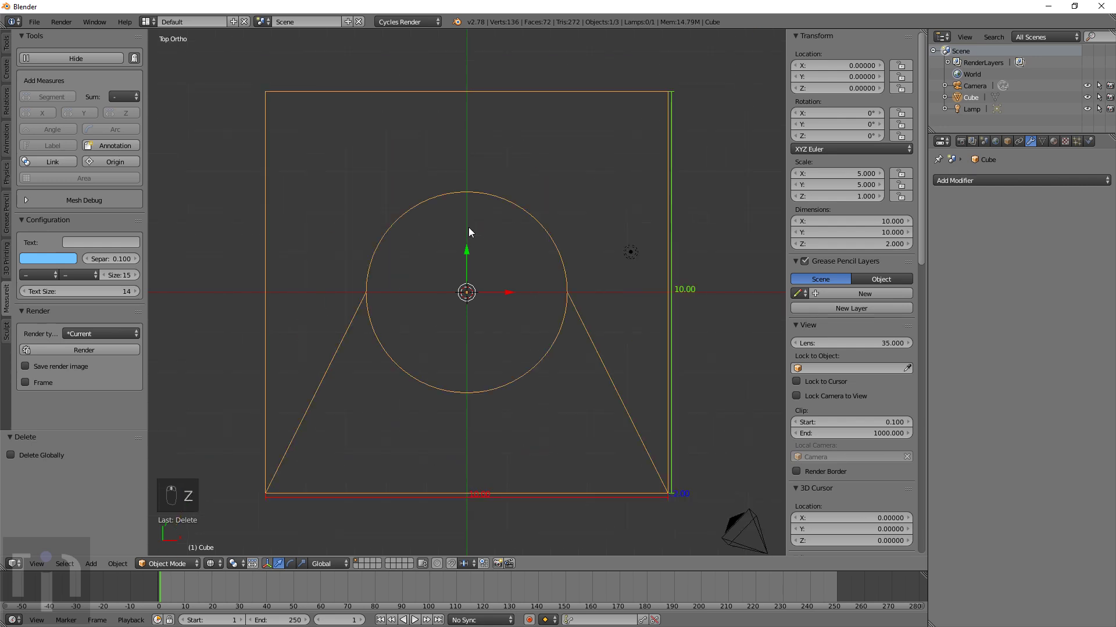
{"action": "key", "text": "Tab"}
{"action": "scroll", "coordinate": [469, 229], "scroll_direction": "up", "scroll_amount": 3}
{"action": "scroll", "coordinate": [379, 438], "scroll_direction": "down", "scroll_amount": 3}
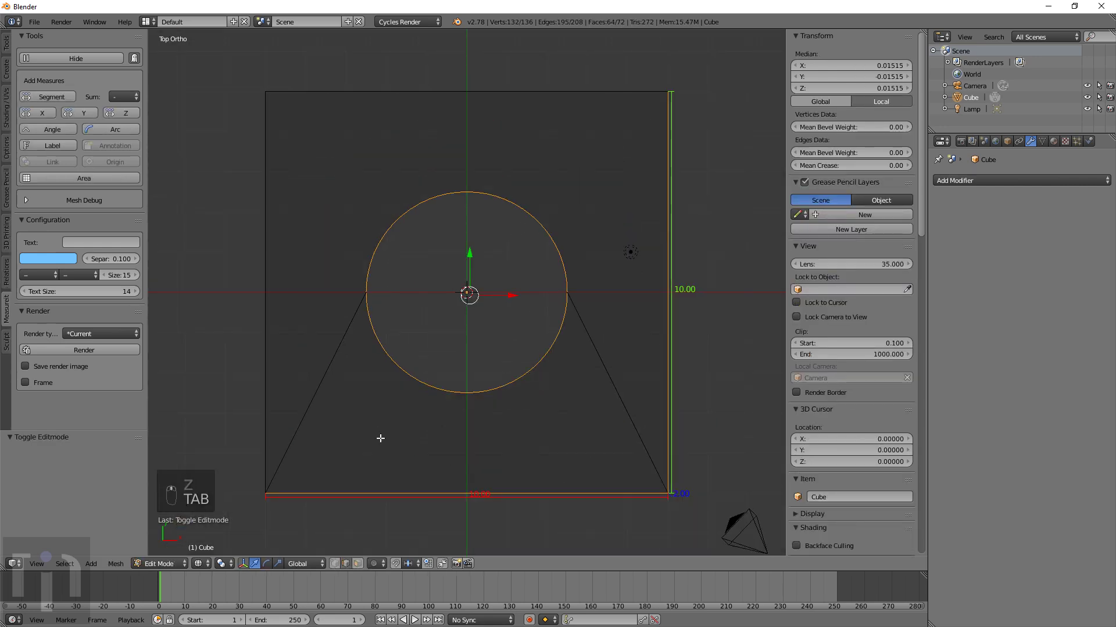
{"action": "left_click", "coordinate": [334, 564]}
{"action": "scroll", "coordinate": [507, 244], "scroll_direction": "up", "scroll_amount": 3}
{"action": "scroll", "coordinate": [508, 245], "scroll_direction": "up", "scroll_amount": 1}
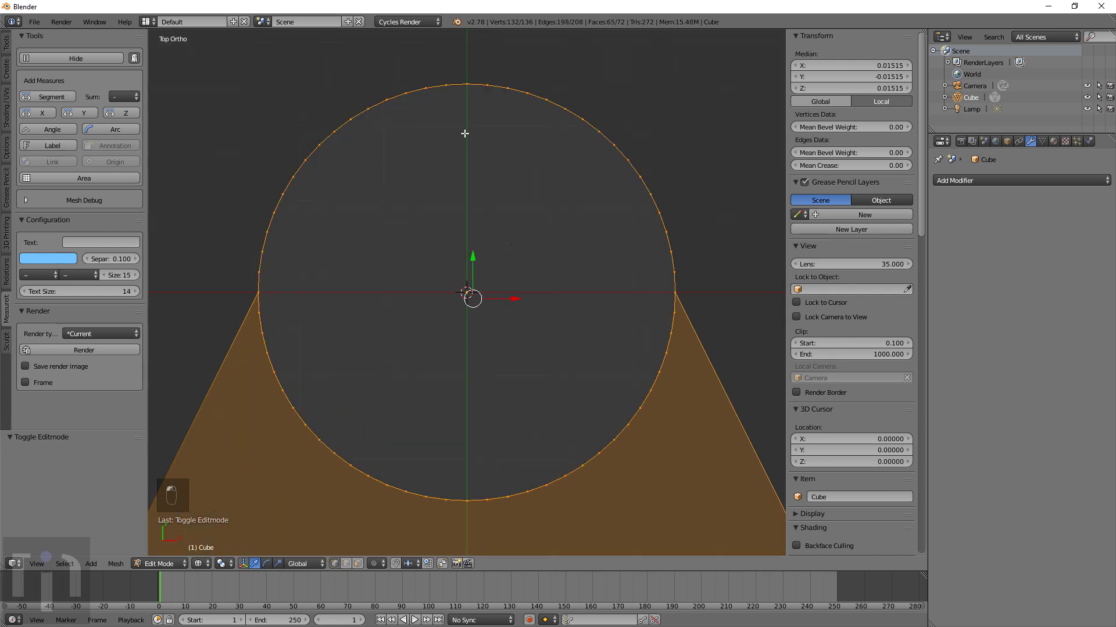
{"action": "left_click", "coordinate": [466, 83]}
{"action": "left_click", "coordinate": [465, 502], "text": "shift"}
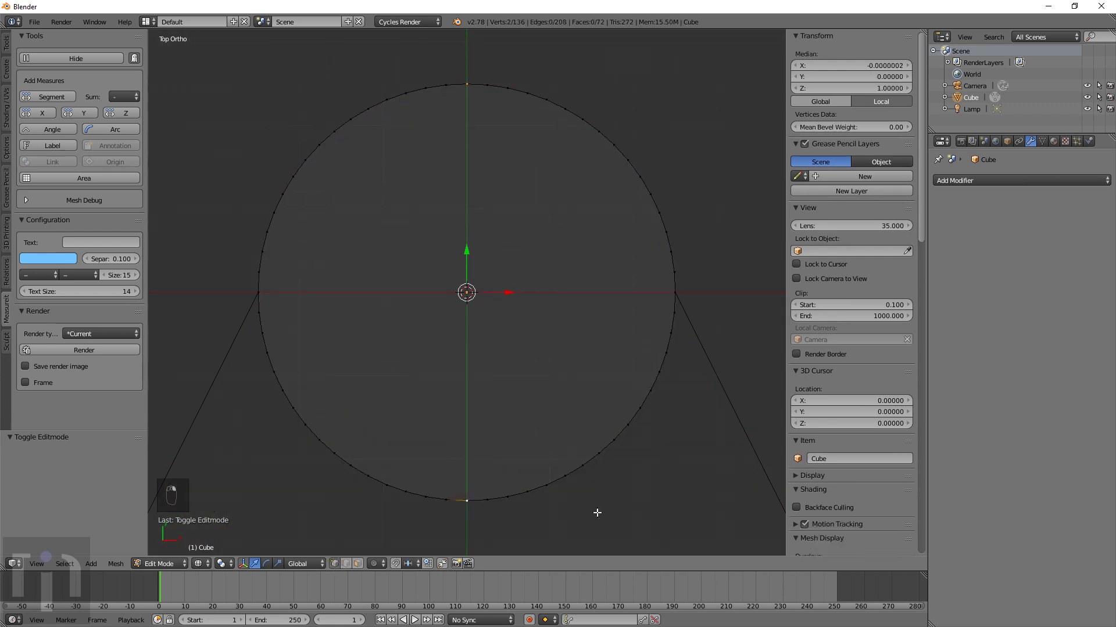
Add a MeasureIt segment across the hole's 5.00 diameter
{"action": "middle_click_drag", "start_coordinate": [593, 511], "coordinate": [536, 370]}
{"action": "scroll", "coordinate": [528, 100], "scroll_direction": "down", "scroll_amount": 4}
{"action": "key", "text": "z"}
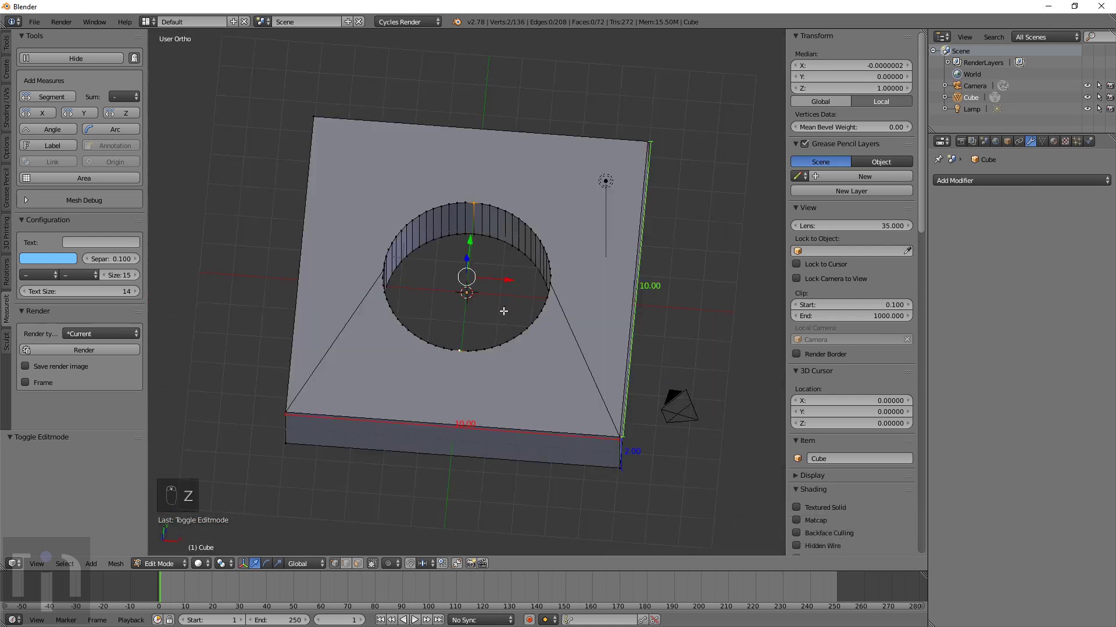
{"action": "scroll", "coordinate": [744, 167], "scroll_direction": "up", "scroll_amount": 4}
{"action": "scroll", "coordinate": [497, 323], "scroll_direction": "down", "scroll_amount": 2}
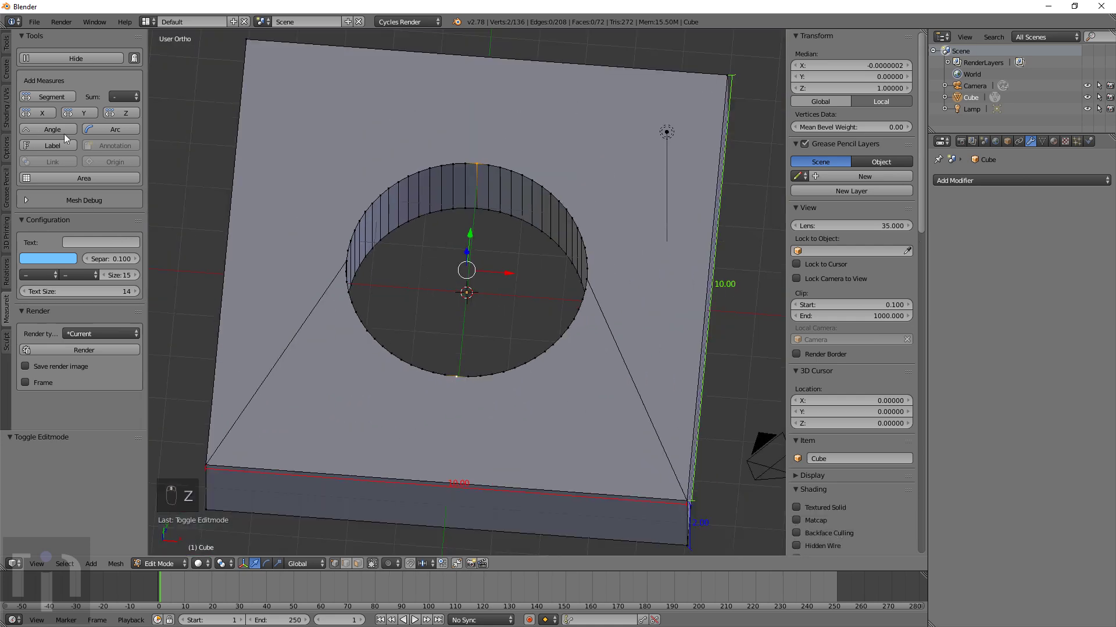
{"action": "left_click", "coordinate": [50, 96]}
Return to Object Mode to inspect the measurement, then re-enter edit mode from the top in wireframe
{"action": "key", "text": "Tab"}
{"action": "middle_click_drag", "start_coordinate": [663, 361], "coordinate": [521, 326]}
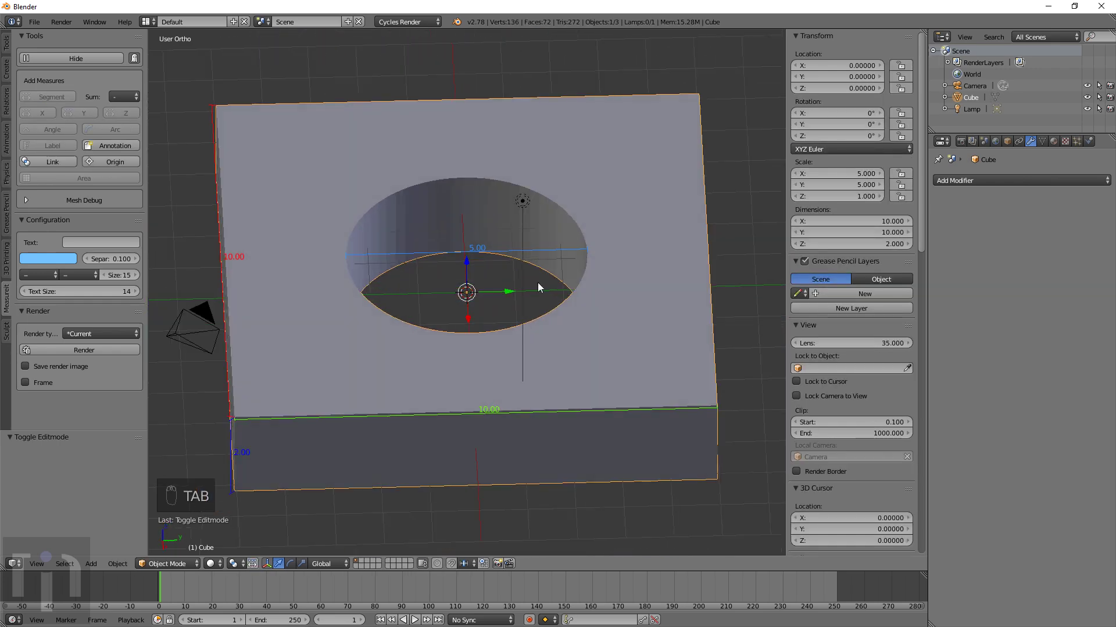
{"action": "middle_click_drag", "start_coordinate": [536, 274], "coordinate": [486, 277]}
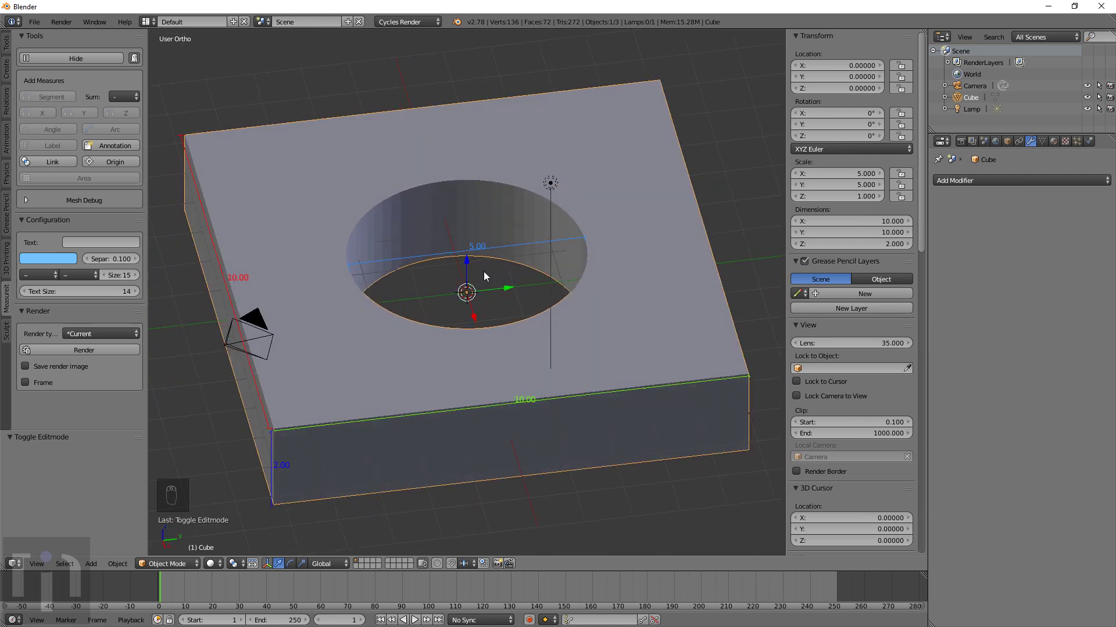
{"action": "key", "text": "KP_7"}
{"action": "key", "text": "z"}
{"action": "key", "text": "Tab"}
Select the hole's top rim loop and scale it up by 1.801
{"action": "key", "text": "a"}
{"action": "key", "text": "a"}
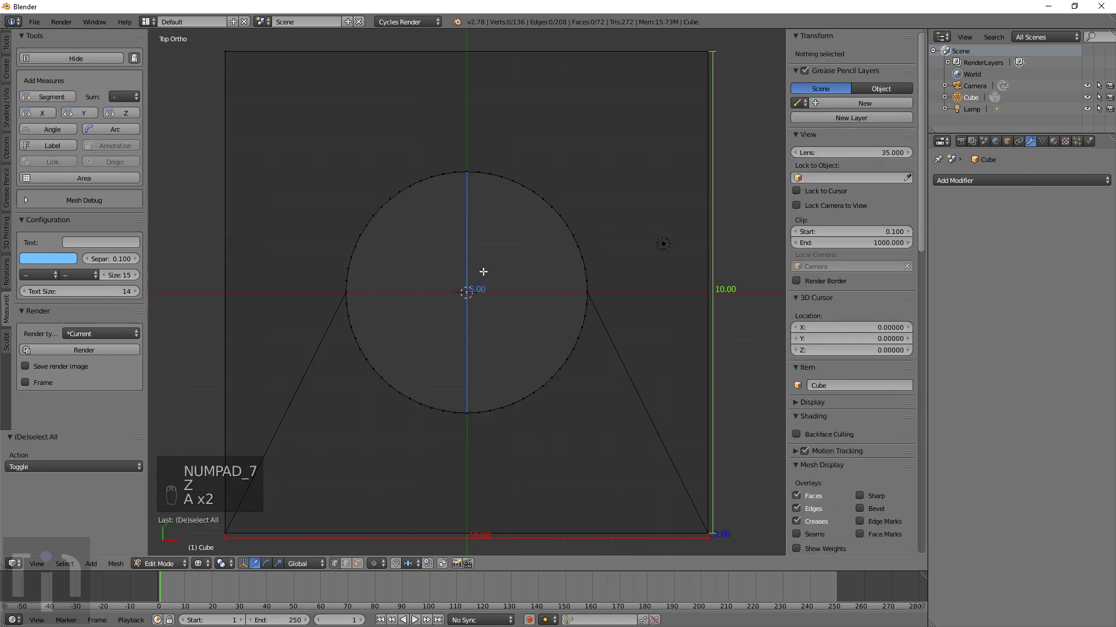
{"action": "key", "text": "c"}
{"action": "scroll", "coordinate": [481, 269], "scroll_direction": "down", "scroll_amount": 5}
{"action": "right_click", "coordinate": [470, 299]}
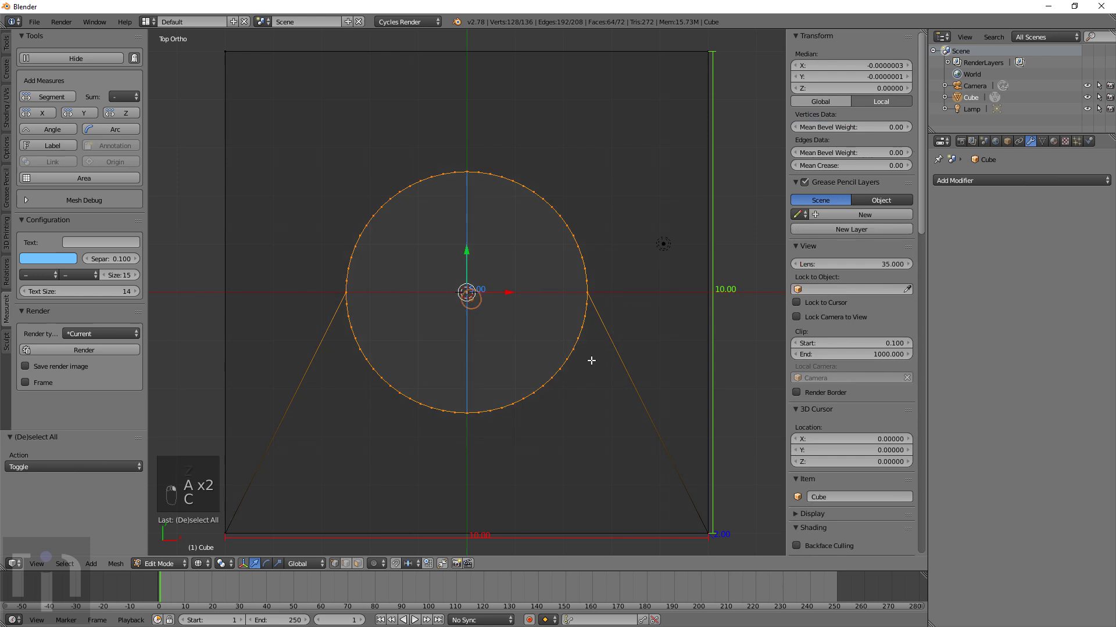
{"action": "middle_click_drag", "start_coordinate": [590, 361], "coordinate": [515, 316]}
{"action": "key", "text": "z"}
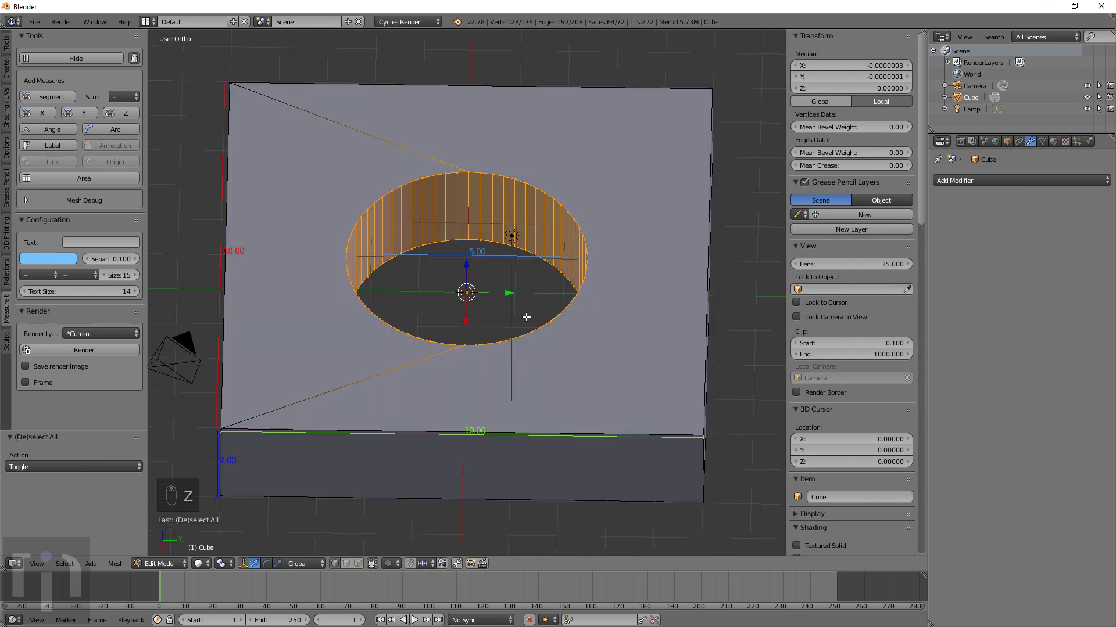
{"action": "middle_click_drag", "start_coordinate": [557, 283], "coordinate": [585, 265]}
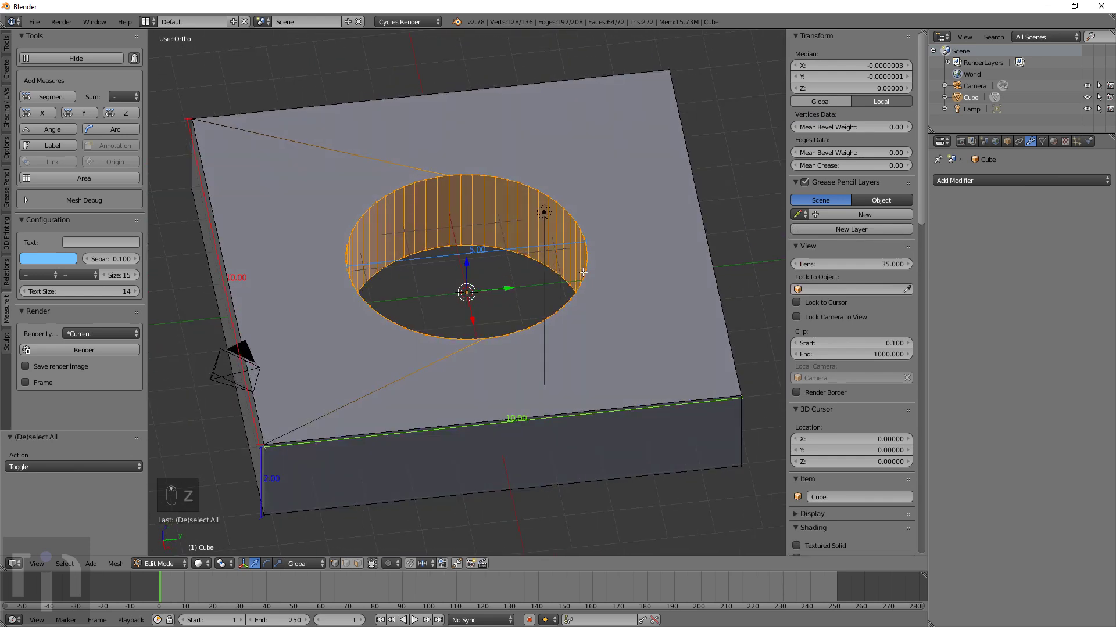
{"action": "right_click", "coordinate": [585, 265], "text": "alt"}
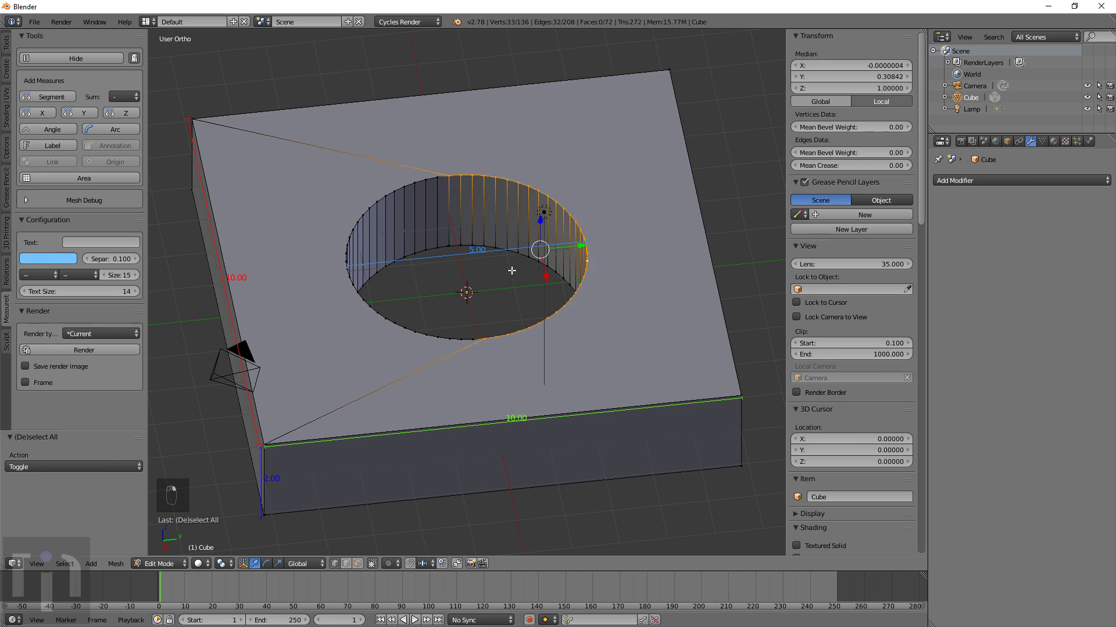
{"action": "right_click", "coordinate": [413, 336], "text": "alt"}
{"action": "key", "text": "s"}
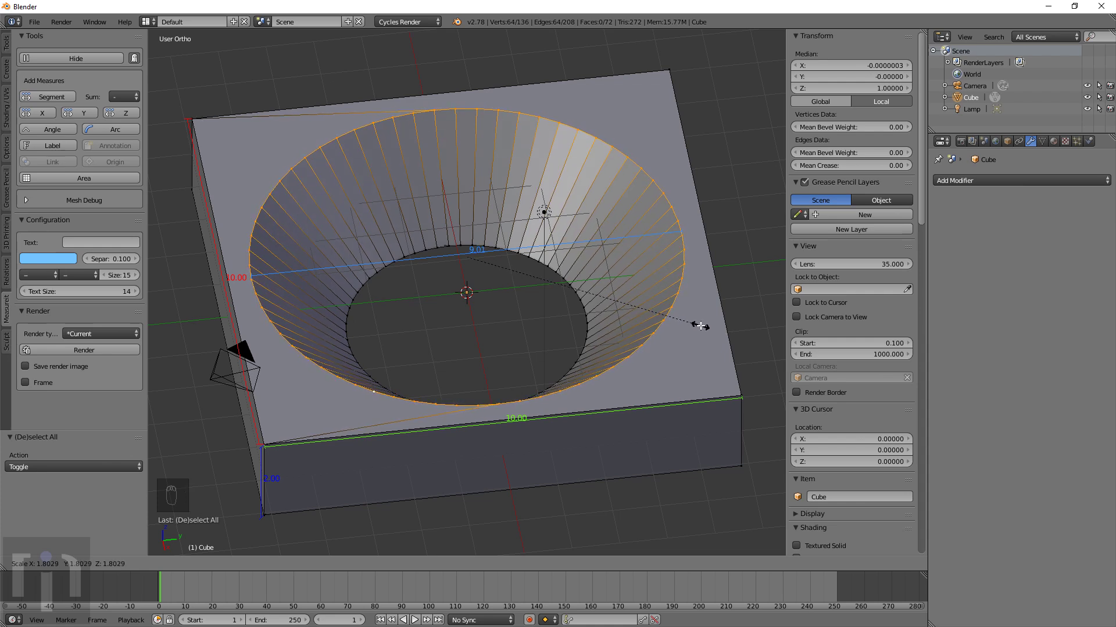
{"action": "left_click", "coordinate": [698, 325]}
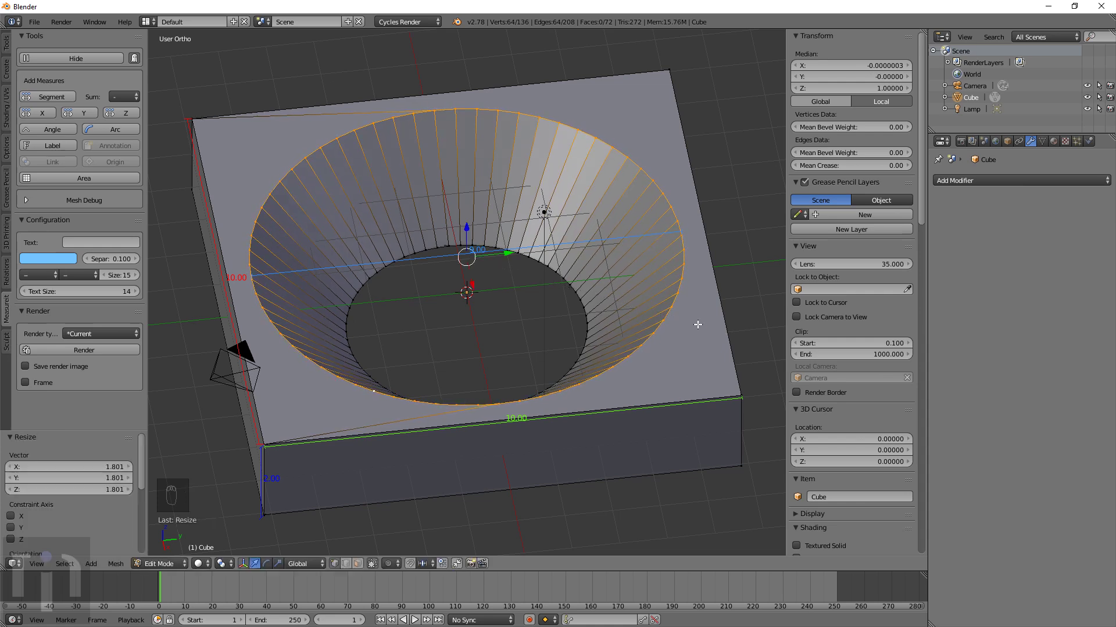
Select two opposite vertices on the hole's bottom rim
{"action": "key", "text": "a"}
{"action": "right_click", "coordinate": [593, 334], "text": "alt"}
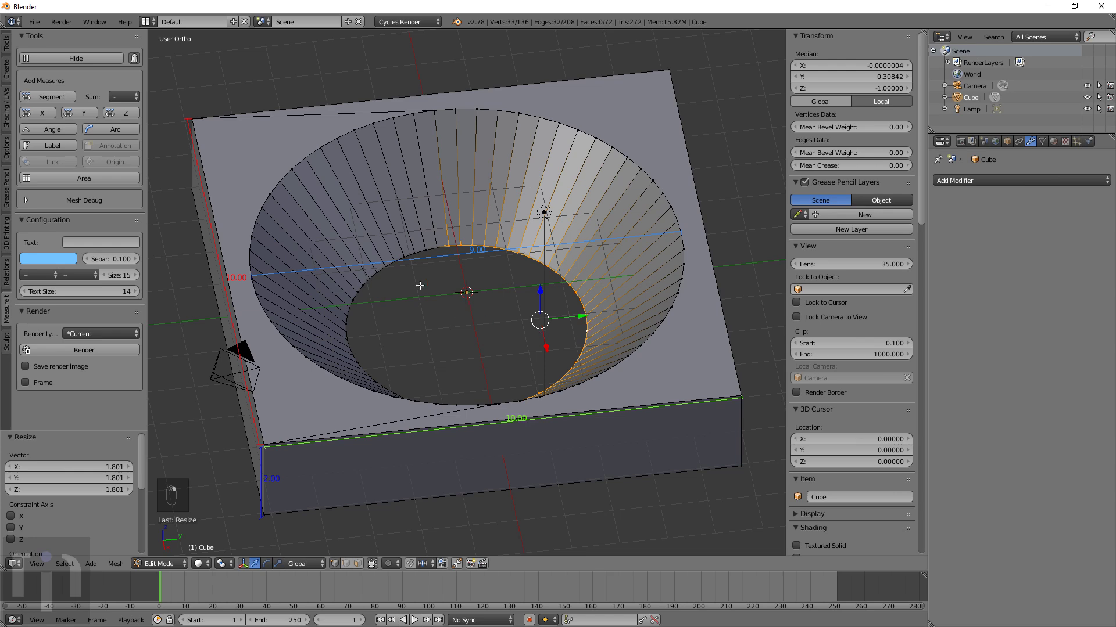
{"action": "right_click", "coordinate": [388, 266], "text": "alt+shift"}
{"action": "right_click", "coordinate": [351, 337]}
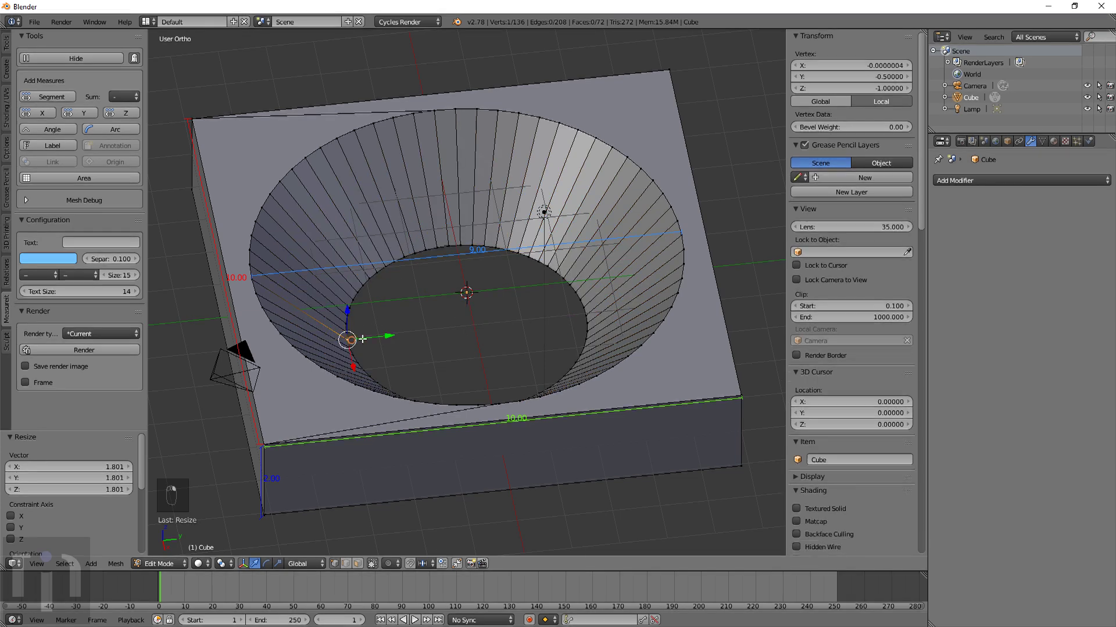
{"action": "middle_click_drag", "start_coordinate": [351, 337], "coordinate": [642, 375]}
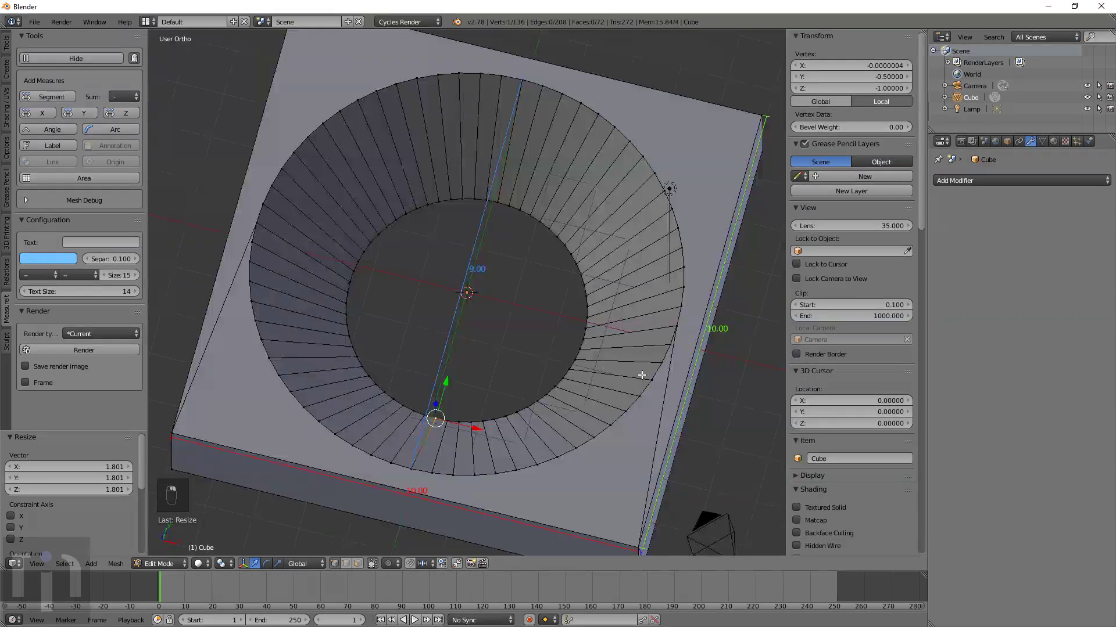
{"action": "right_click", "coordinate": [493, 203], "text": "shift"}
Add a MeasureIt segment along one sloped wall edge of the bowl
{"action": "key", "text": "KP_7"}
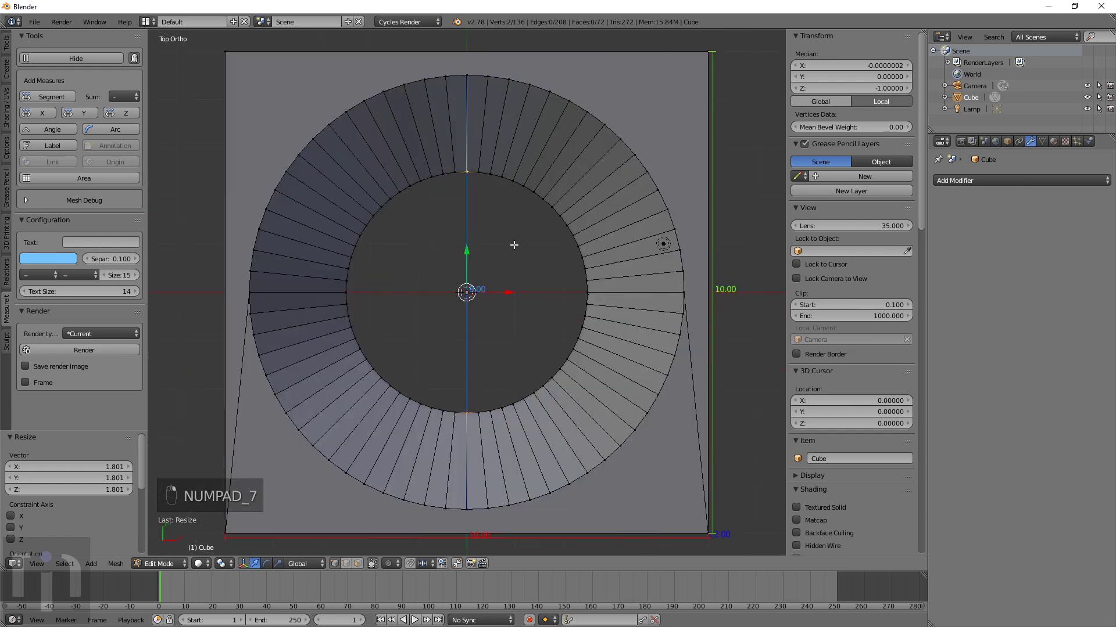
{"action": "key", "text": "z"}
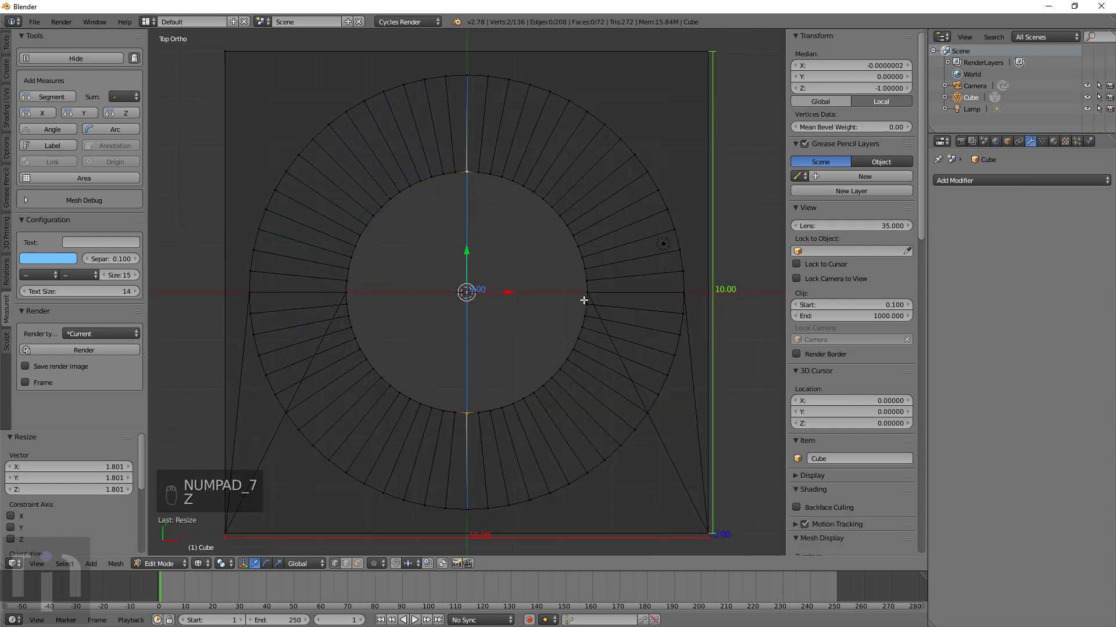
{"action": "key", "text": "z"}
{"action": "middle_click_drag", "start_coordinate": [620, 330], "coordinate": [596, 277]}
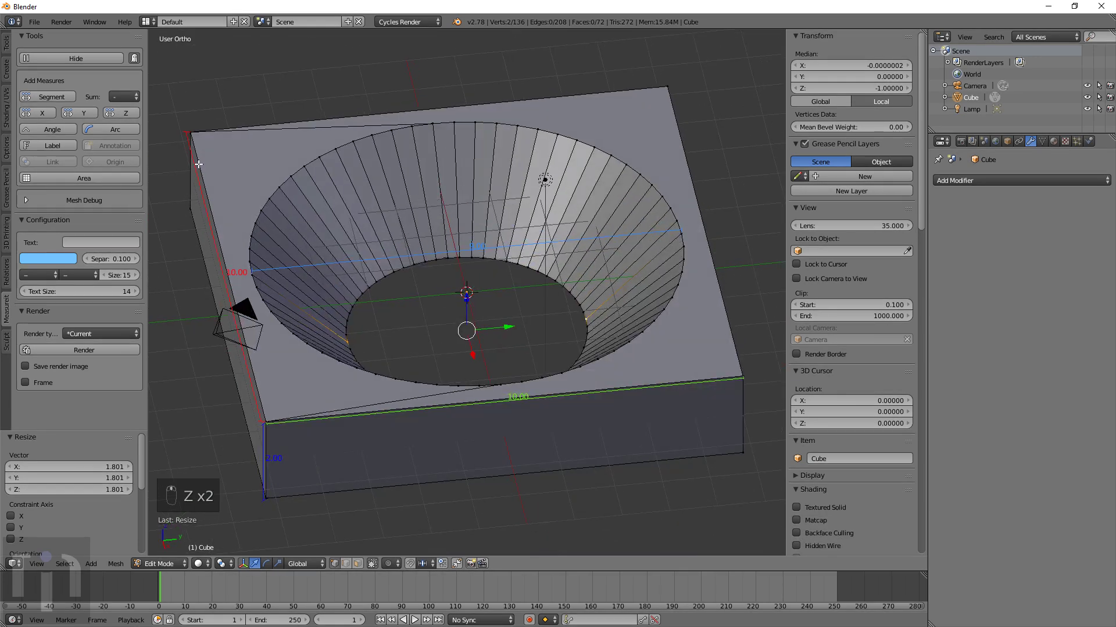
{"action": "middle_click_drag", "start_coordinate": [442, 317], "coordinate": [566, 317]}
{"action": "right_click", "coordinate": [582, 309]}
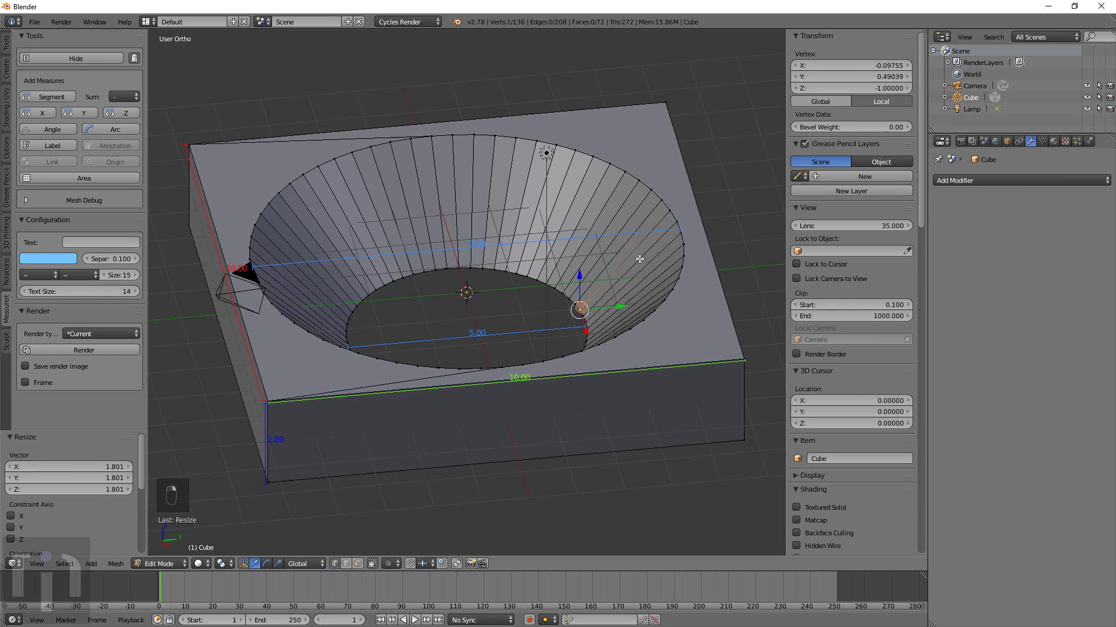
{"action": "right_click", "coordinate": [668, 213], "text": "shift"}
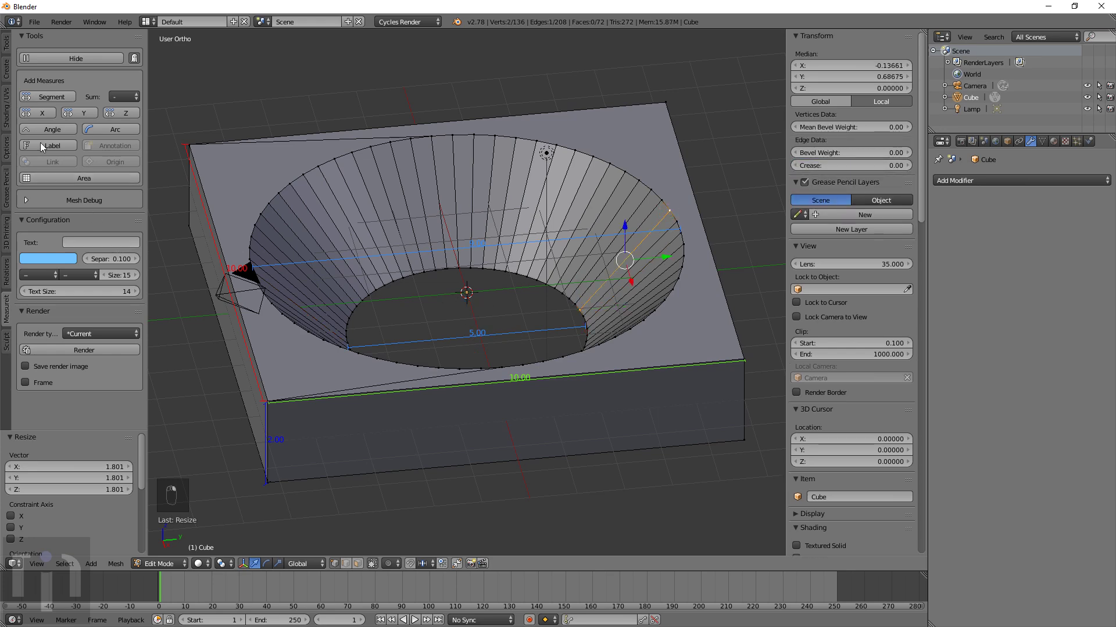
{"action": "left_click", "coordinate": [38, 97]}
Return to Object Mode and orbit around the bowl to check the measurements
{"action": "middle_click_drag", "start_coordinate": [605, 291], "coordinate": [614, 292]}
{"action": "scroll", "coordinate": [615, 292], "scroll_direction": "up", "scroll_amount": 5}
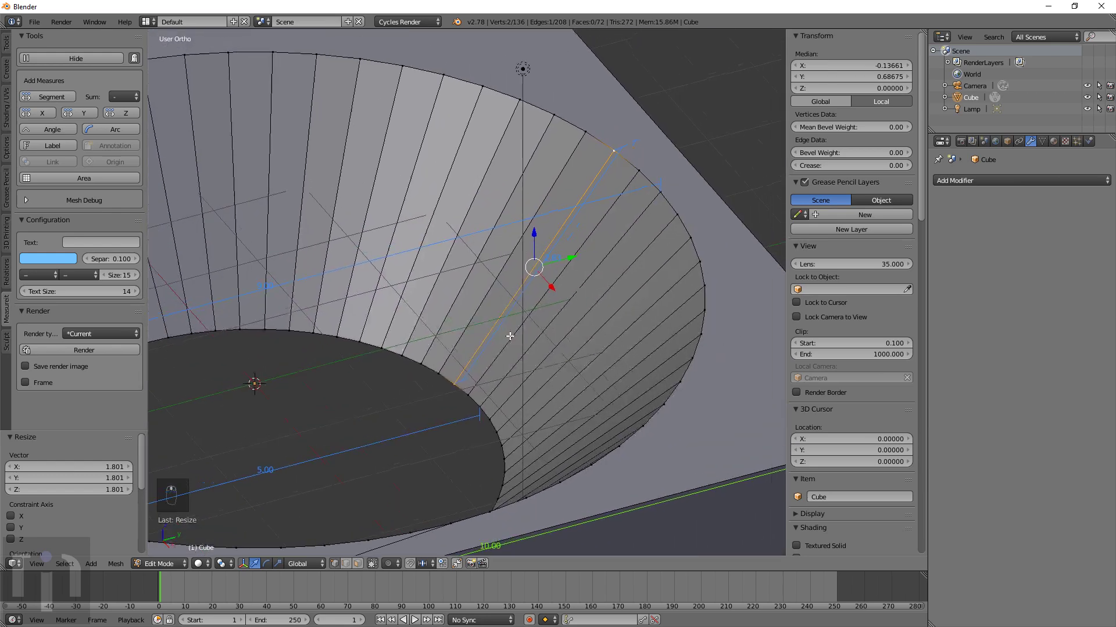
{"action": "scroll", "coordinate": [559, 296], "scroll_direction": "down", "scroll_amount": 8}
{"action": "key", "text": "Tab"}
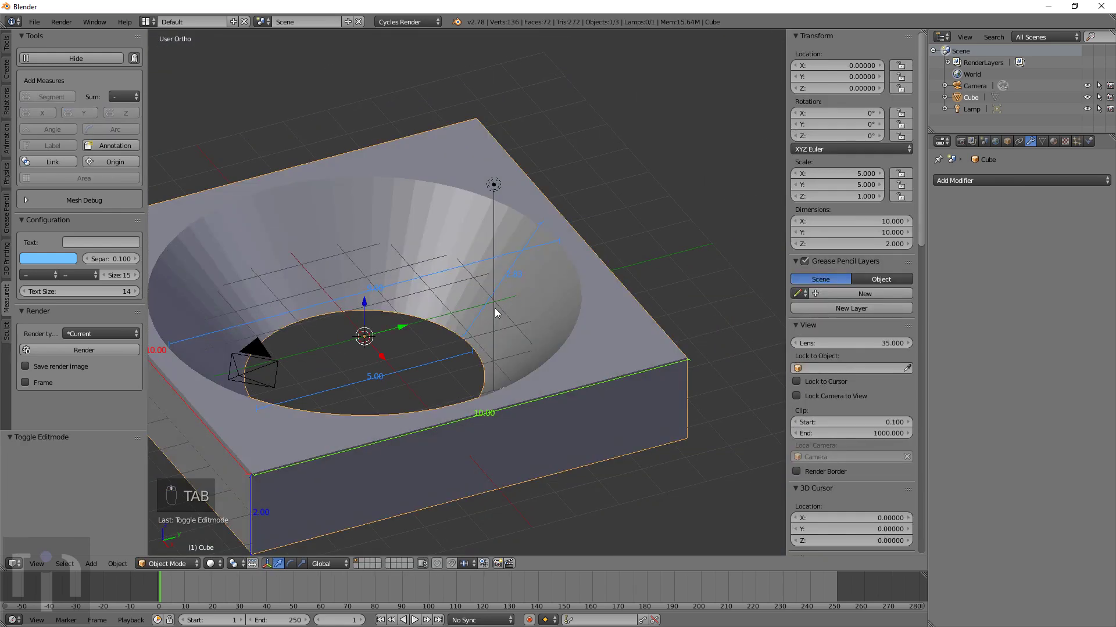
{"action": "scroll", "coordinate": [493, 308], "scroll_direction": "down", "scroll_amount": 3}
{"action": "middle_click_drag", "start_coordinate": [483, 334], "coordinate": [353, 382]}
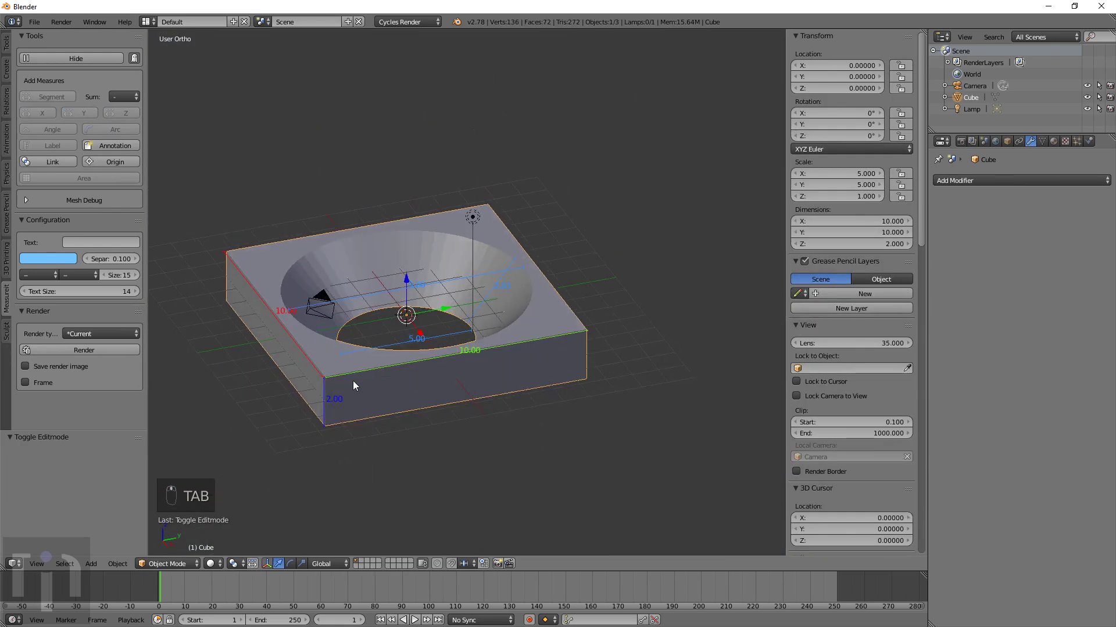
{"action": "scroll", "coordinate": [541, 347], "scroll_direction": "up", "scroll_amount": 5}
{"action": "scroll", "coordinate": [541, 348], "scroll_direction": "down", "scroll_amount": 4}
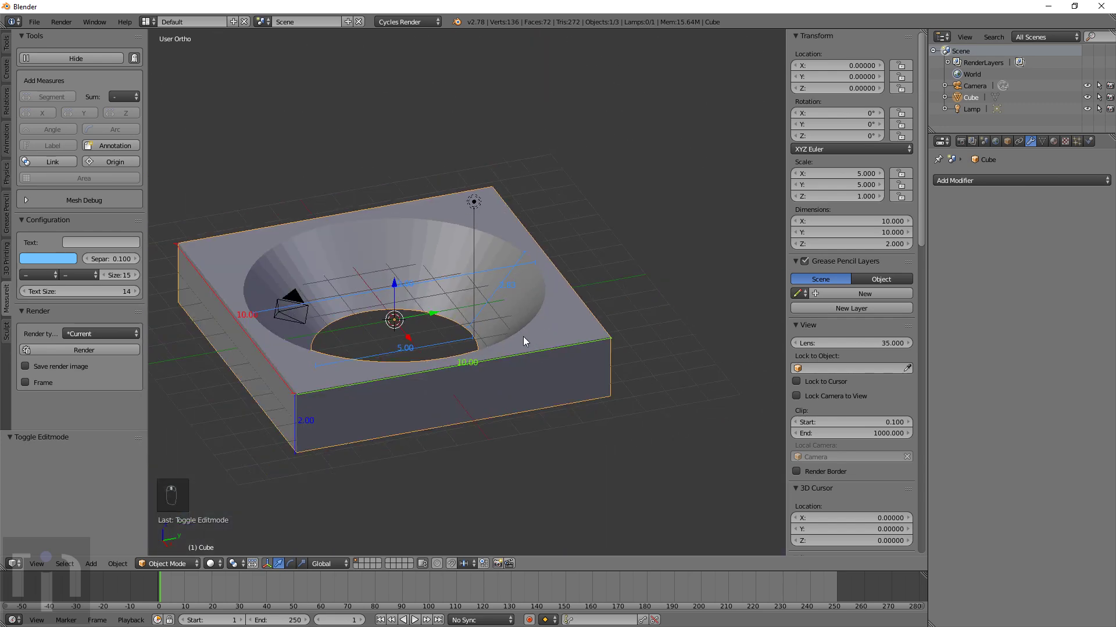
{"action": "middle_click_drag", "start_coordinate": [523, 337], "coordinate": [449, 368]}
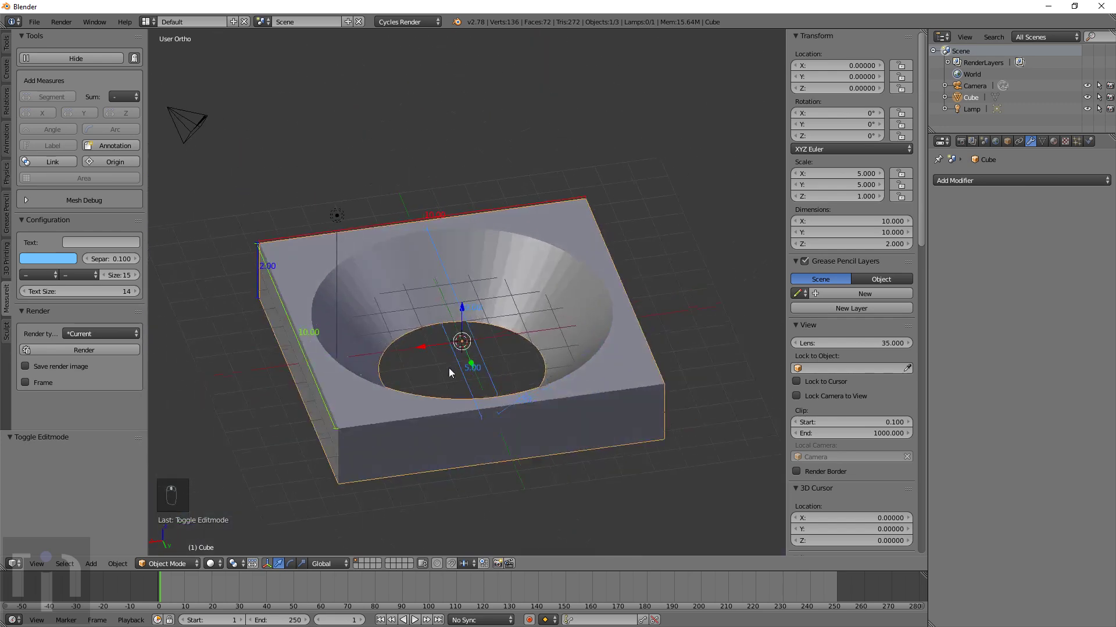
{"action": "scroll", "coordinate": [451, 365], "scroll_direction": "up", "scroll_amount": 5}
{"action": "scroll", "coordinate": [479, 346], "scroll_direction": "down", "scroll_amount": 5}
Briefly re-enter edit mode in wireframe, then go back to object mode
{"action": "key", "text": "Tab"}
{"action": "middle_click_drag", "start_coordinate": [553, 378], "coordinate": [456, 372]}
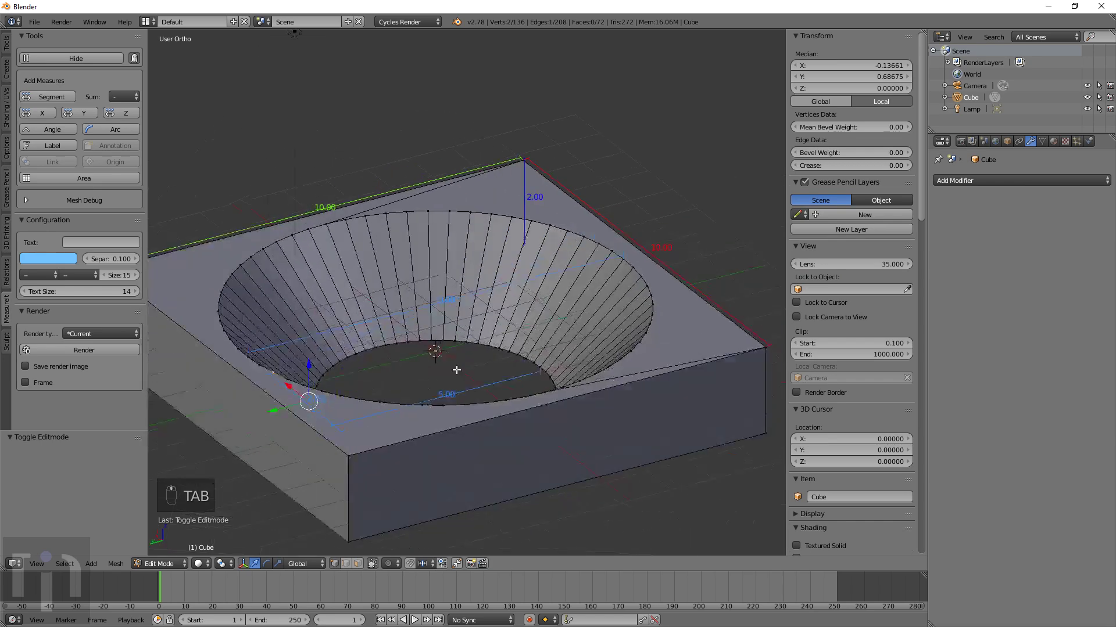
{"action": "key", "text": "z"}
{"action": "key", "text": "z"}
{"action": "key", "text": "Tab"}
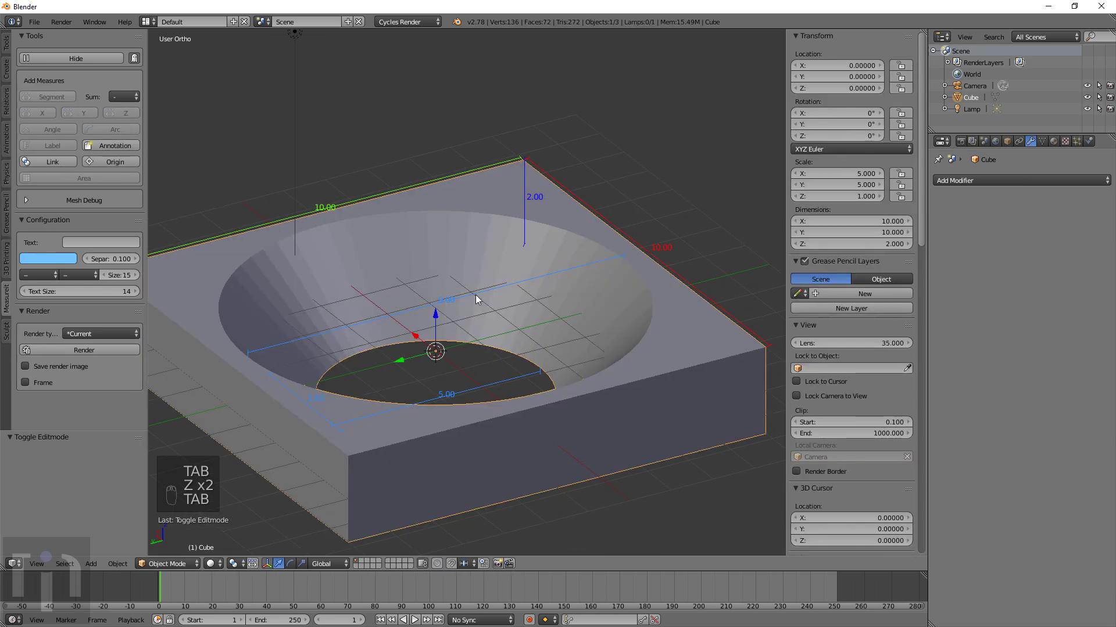
{"action": "scroll", "coordinate": [856, 305], "scroll_direction": "down", "scroll_amount": 15}
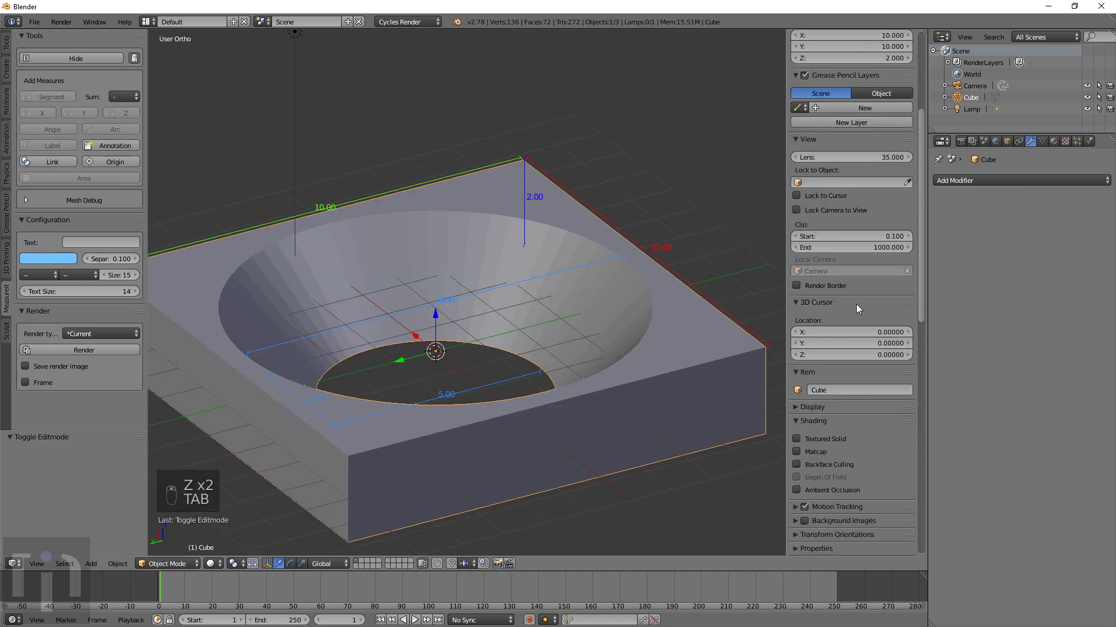
Recolour two light-blue measurements red and the last one green
{"action": "scroll", "coordinate": [855, 307], "scroll_direction": "down", "scroll_amount": 4}
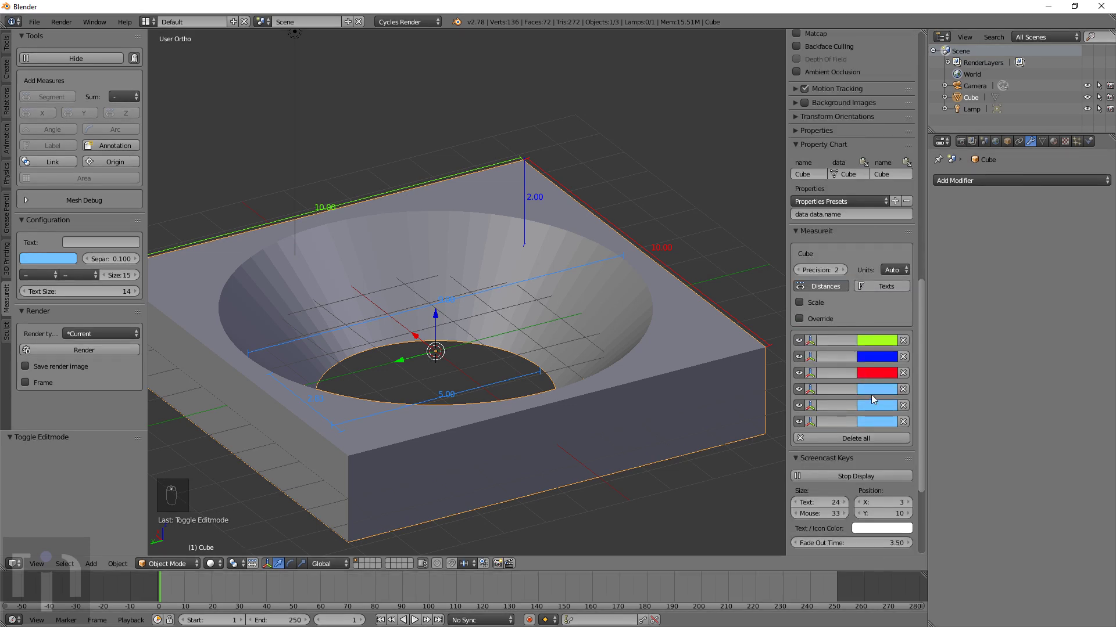
{"action": "left_click", "coordinate": [871, 392]}
{"action": "left_click_drag", "start_coordinate": [897, 285], "coordinate": [905, 308]}
{"action": "right_click", "coordinate": [884, 406]}
{"action": "left_click", "coordinate": [872, 406]}
{"action": "mouse_move", "coordinate": [916, 260]}
{"action": "left_mouse_down"}
{"action": "mouse_move", "coordinate": [878, 270]}
{"action": "mouse_move", "coordinate": [939, 308]}
{"action": "mouse_move", "coordinate": [916, 323]}
{"action": "mouse_move", "coordinate": [864, 285]}
{"action": "left_mouse_up"}
{"action": "left_click", "coordinate": [881, 418]}
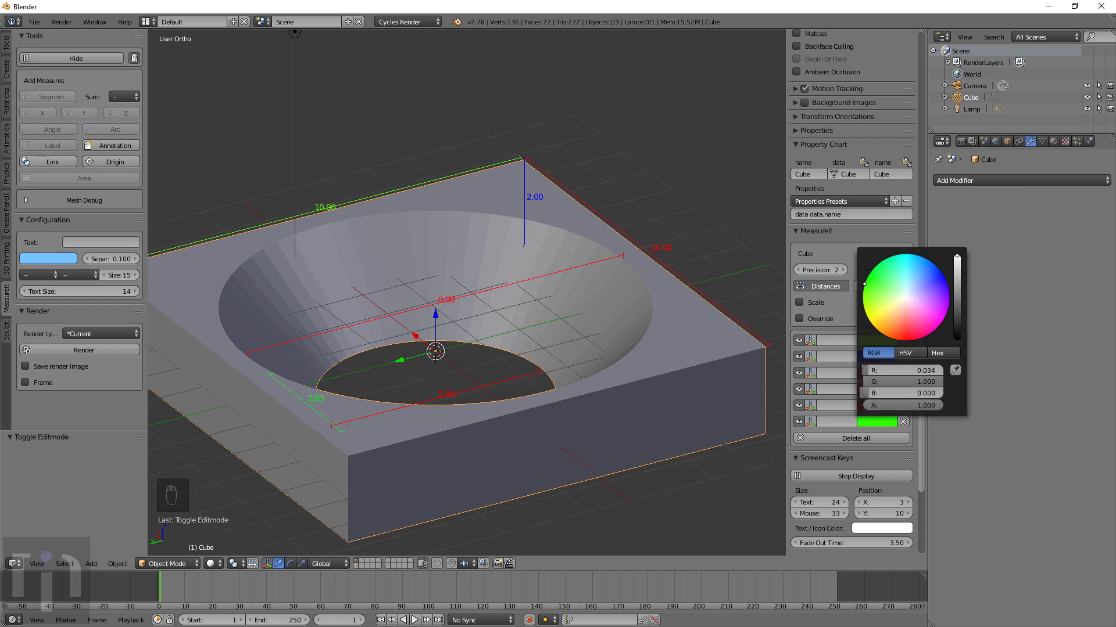
Orbit around the bowl and return the cube to Object Mode
{"action": "middle_click_drag", "start_coordinate": [578, 357], "coordinate": [558, 374]}
{"action": "scroll", "coordinate": [529, 324], "scroll_direction": "down", "scroll_amount": 3}
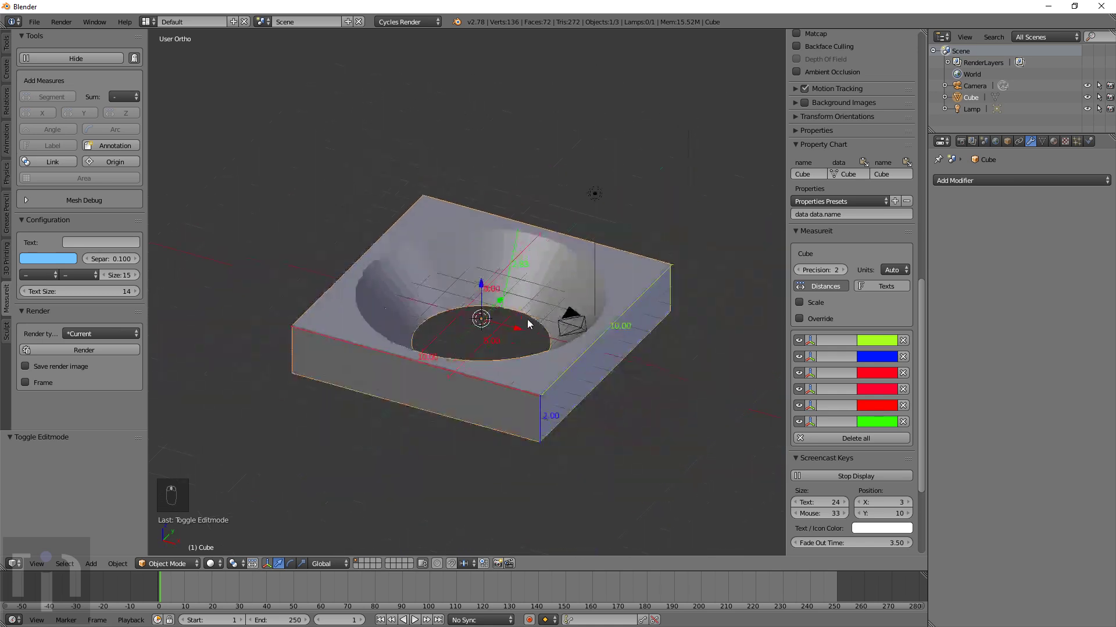
{"action": "scroll", "coordinate": [528, 324], "scroll_direction": "down", "scroll_amount": 1}
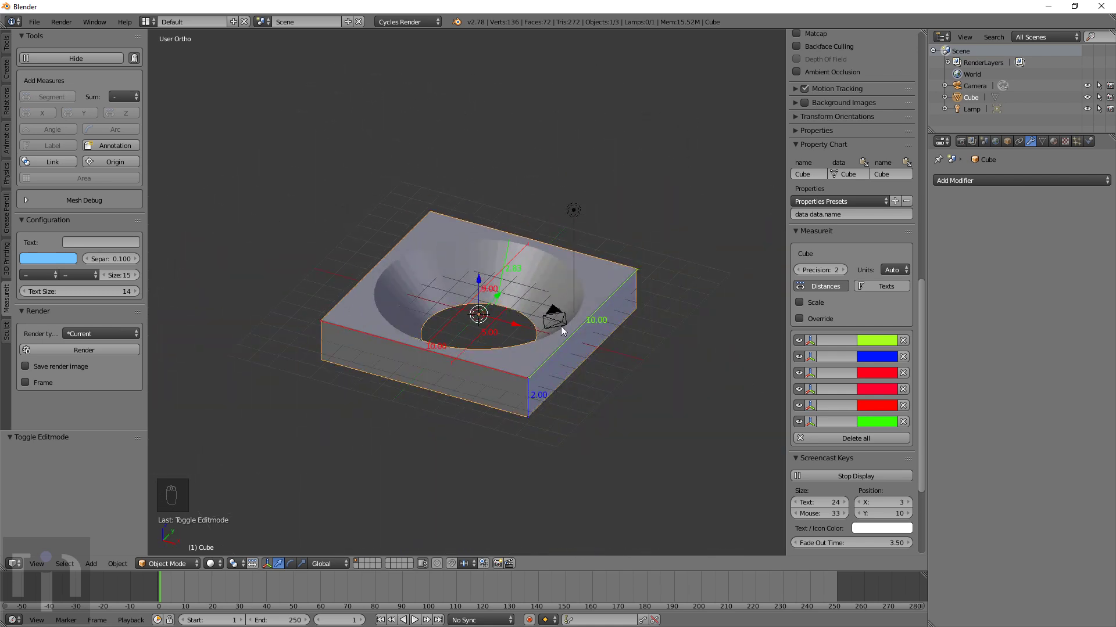
{"action": "middle_click_drag", "start_coordinate": [563, 330], "coordinate": [480, 343]}
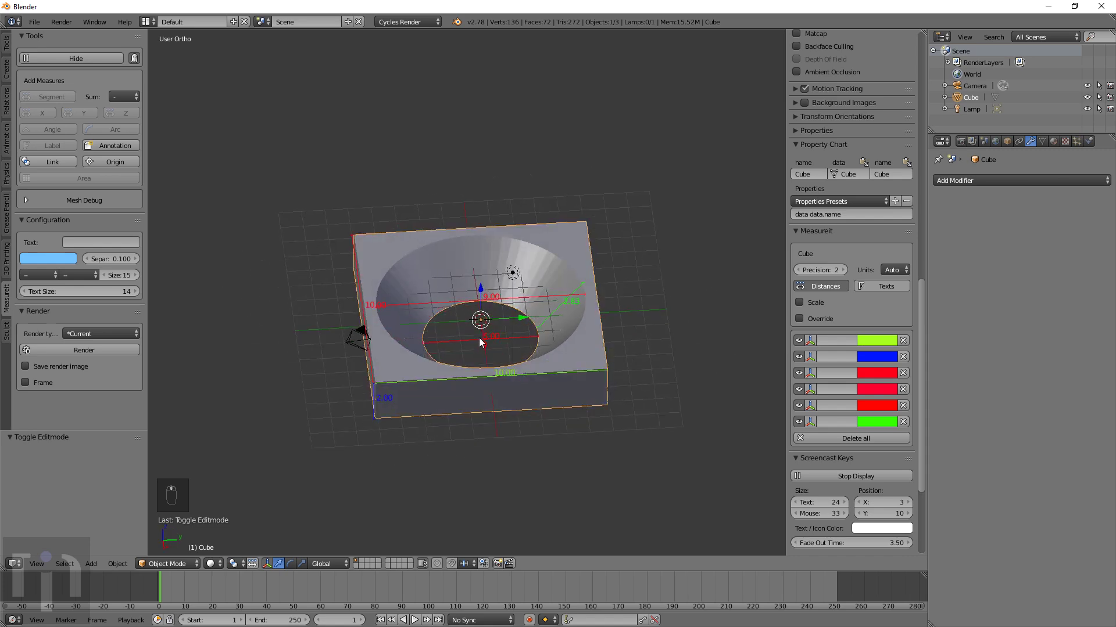
{"action": "key", "text": "Tab"}
{"action": "key", "text": "Tab"}
Delete the bowl slab and add a new cube via Shift+A
{"action": "key", "text": "x"}
{"action": "left_click", "coordinate": [512, 346]}
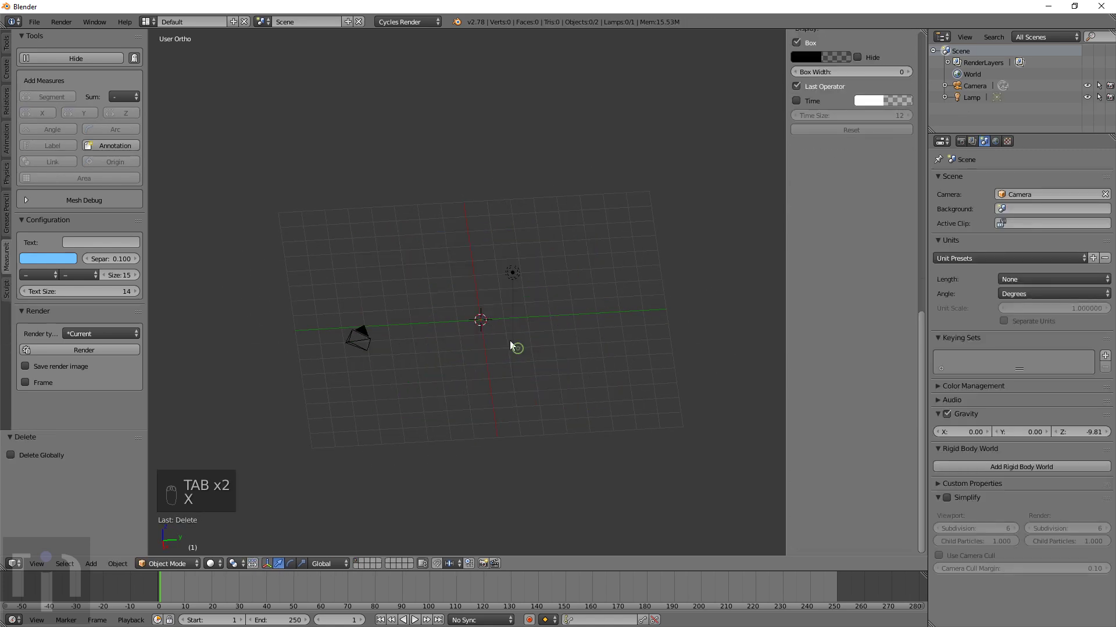
{"action": "key", "text": "shift+a"}
{"action": "mouse_move", "coordinate": [512, 345]}
{"action": "left_click", "coordinate": [594, 86]}
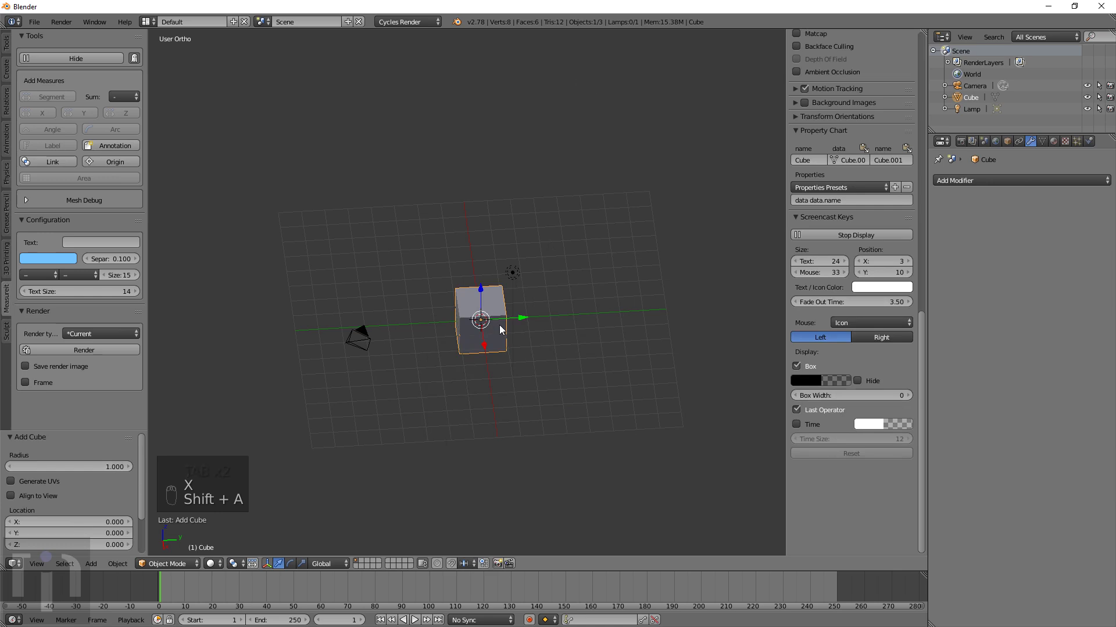
Zoom in on the new cube and start editing its X dimension
{"action": "scroll", "coordinate": [551, 385], "scroll_direction": "up", "scroll_amount": 5}
{"action": "middle_click_drag", "start_coordinate": [573, 409], "coordinate": [535, 397]}
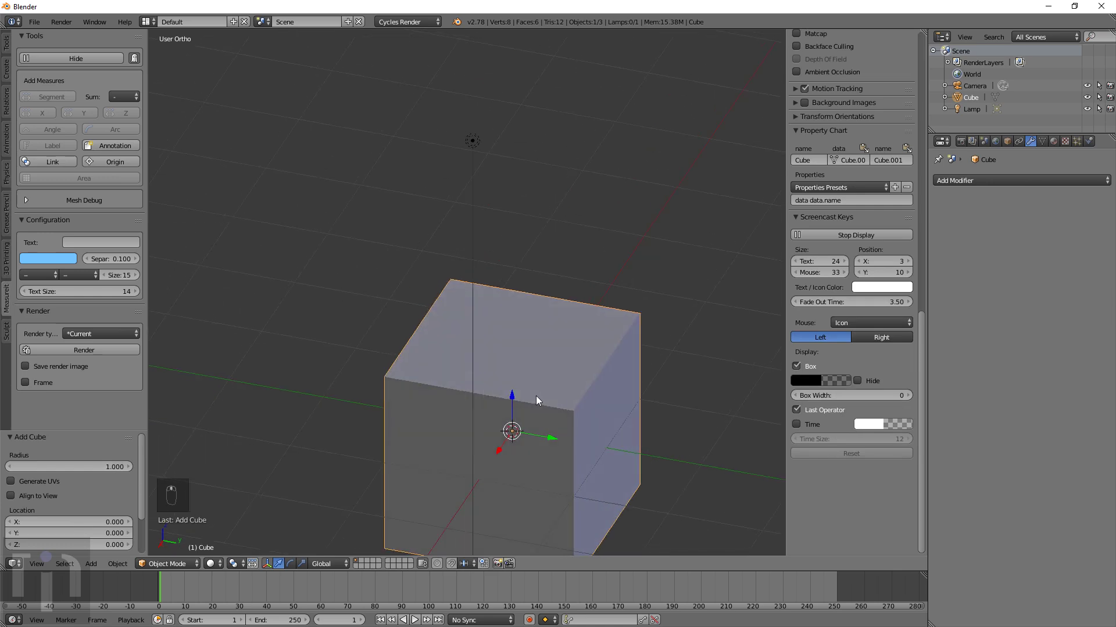
{"action": "scroll", "coordinate": [905, 250], "scroll_direction": "up", "scroll_amount": 15}
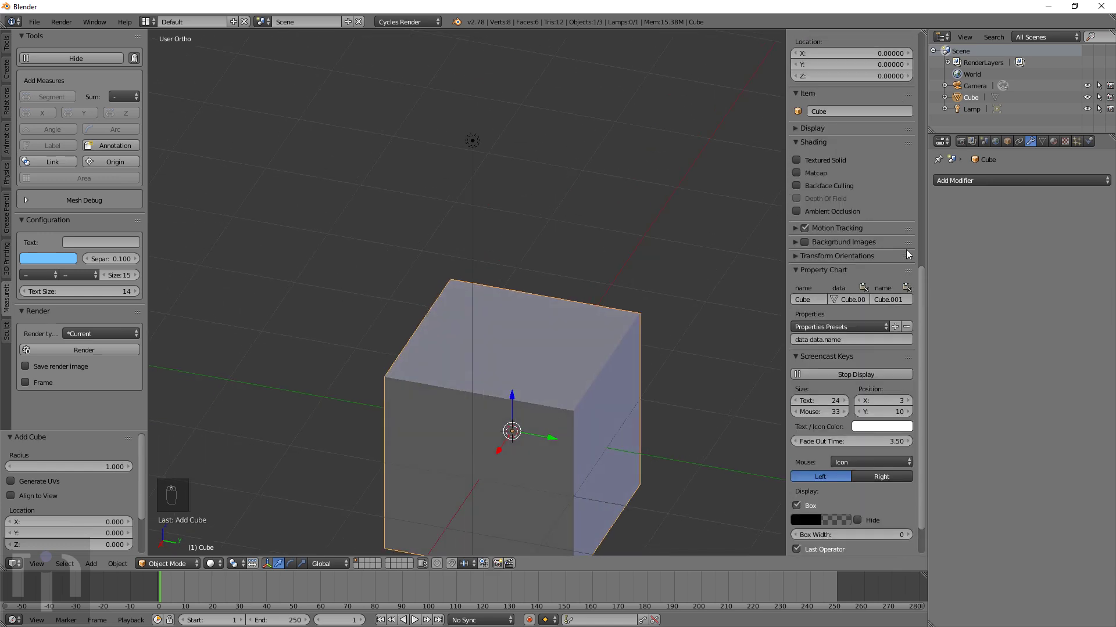
{"action": "scroll", "coordinate": [908, 254], "scroll_direction": "up", "scroll_amount": 2}
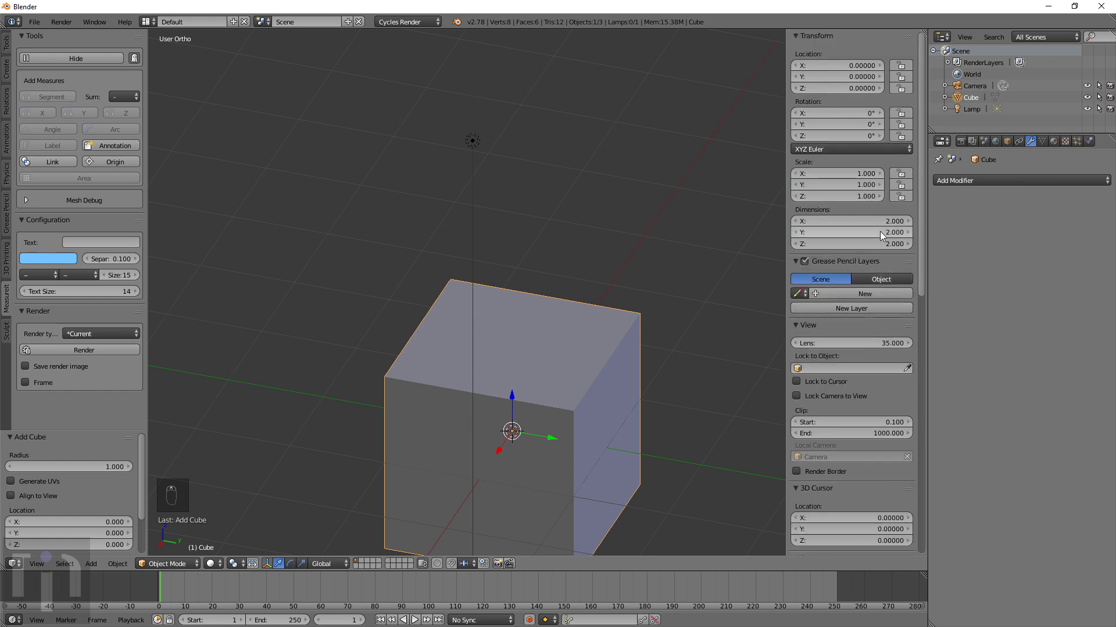
{"action": "left_click", "coordinate": [872, 221]}
Set the cube's dimensions to 10 × 10 × 10
{"action": "type", "text": "10"}
{"action": "key", "text": "Tab"}
{"action": "type", "text": "10"}
{"action": "key", "text": "Tab"}
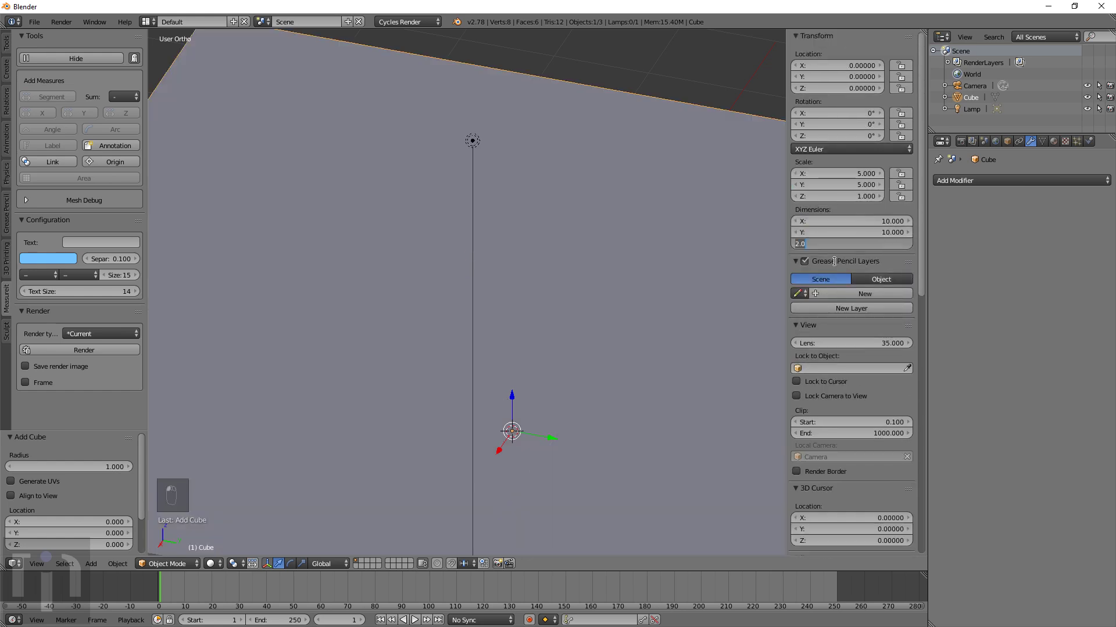
{"action": "type", "text": "10"}
{"action": "key", "text": "Return"}
{"action": "scroll", "coordinate": [627, 301], "scroll_direction": "down", "scroll_amount": 4}
{"action": "middle_click_drag", "start_coordinate": [627, 301], "coordinate": [521, 319]}
{"action": "key", "text": "Tab"}
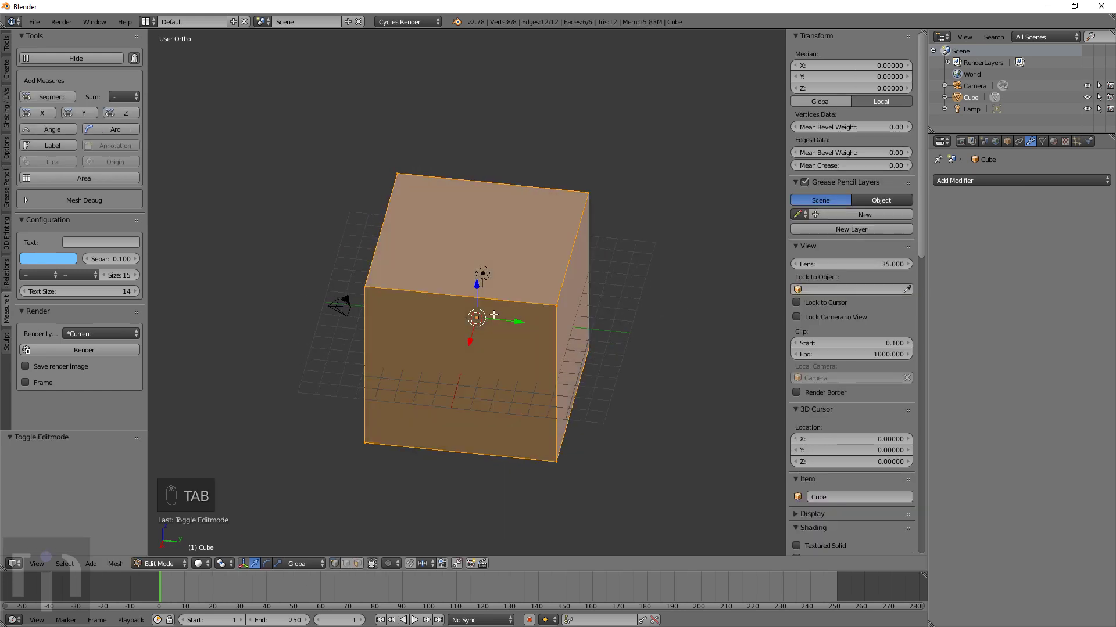
Add two evenly spaced loop cuts and select the right strip's top edge
{"action": "key", "text": "ctrl+r"}
{"action": "scroll", "coordinate": [466, 300], "scroll_direction": "up", "scroll_amount": 1}
{"action": "left_click", "coordinate": [466, 300]}
{"action": "right_click", "coordinate": [466, 301]}
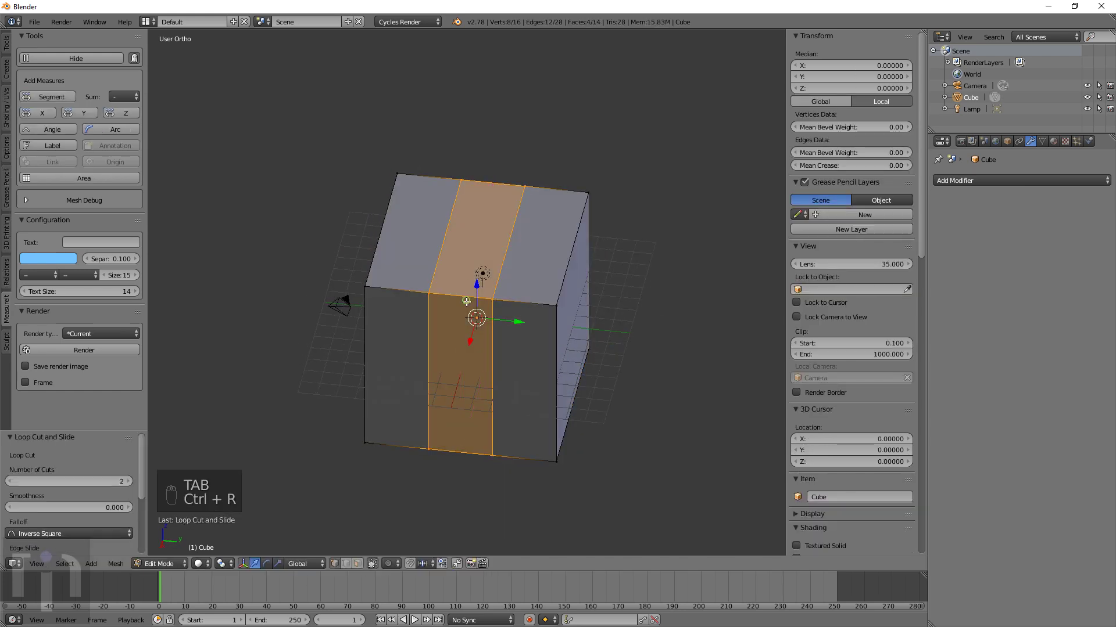
{"action": "middle_click_drag", "start_coordinate": [535, 377], "coordinate": [531, 343]}
{"action": "scroll", "coordinate": [535, 268], "scroll_direction": "up", "scroll_amount": 3}
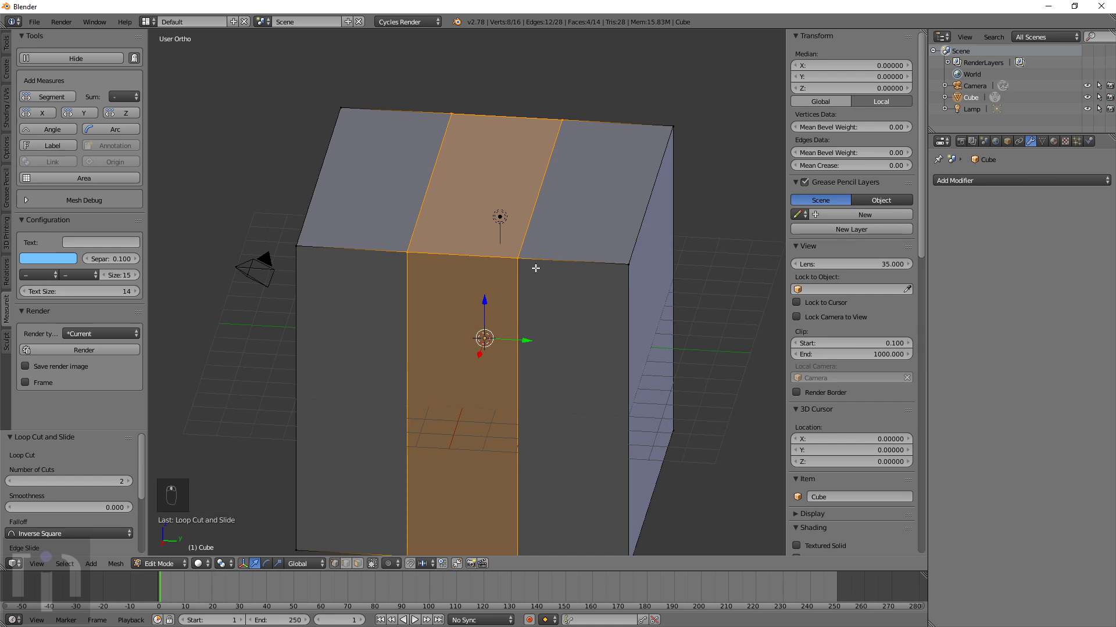
{"action": "right_click", "coordinate": [527, 257]}
{"action": "right_click", "coordinate": [621, 277], "text": "shift"}
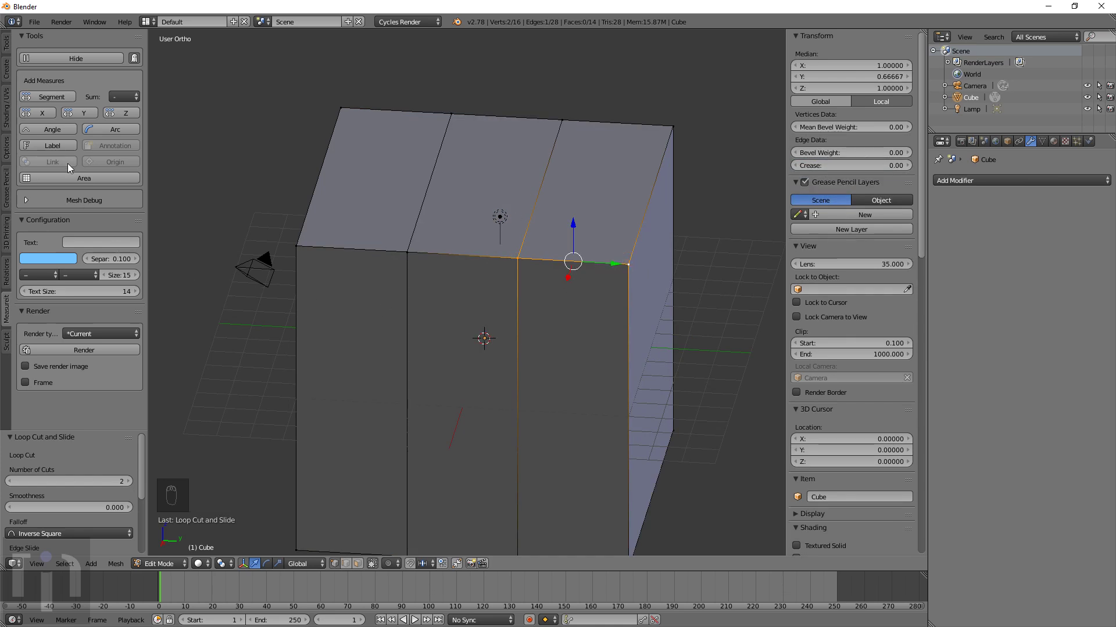
Add a MeasureIt segment on the edge and make it and the default colour green
{"action": "left_click", "coordinate": [51, 99]}
{"action": "scroll", "coordinate": [837, 378], "scroll_direction": "down", "scroll_amount": 12}
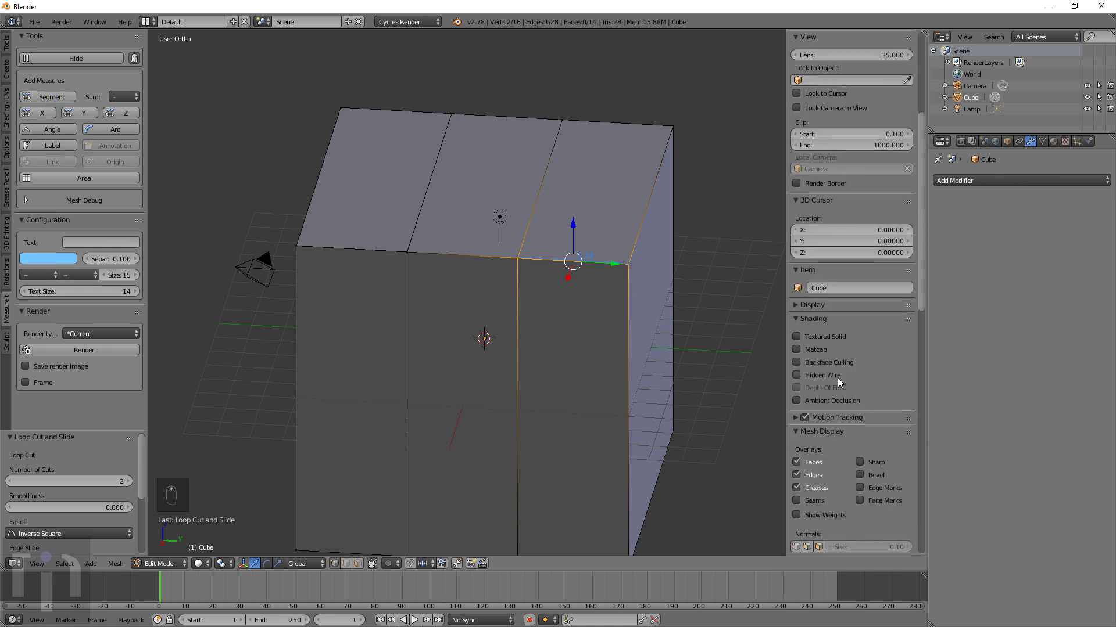
{"action": "scroll", "coordinate": [832, 375], "scroll_direction": "down", "scroll_amount": 15}
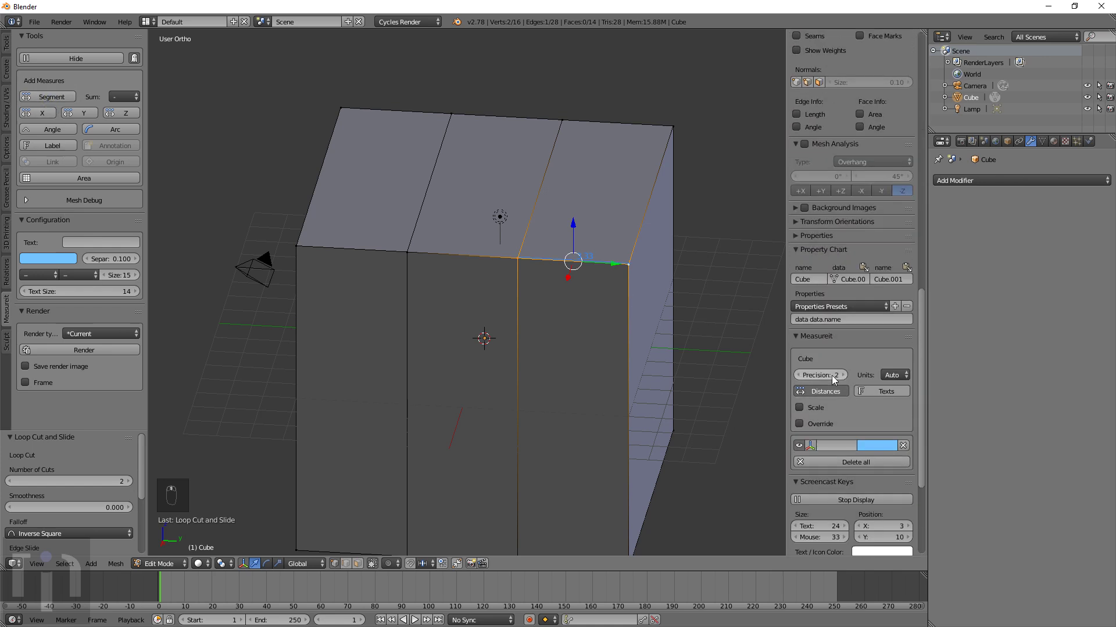
{"action": "left_click", "coordinate": [860, 354]}
{"action": "left_click", "coordinate": [872, 205]}
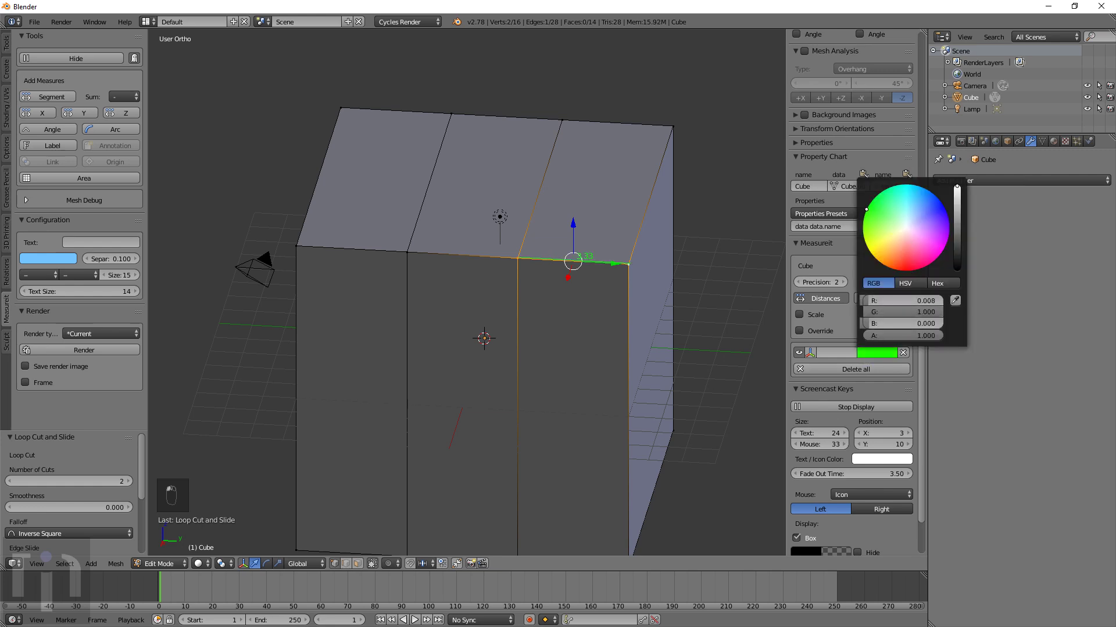
{"action": "left_click", "coordinate": [58, 260]}
{"action": "left_click_drag", "start_coordinate": [65, 131], "coordinate": [38, 102]}
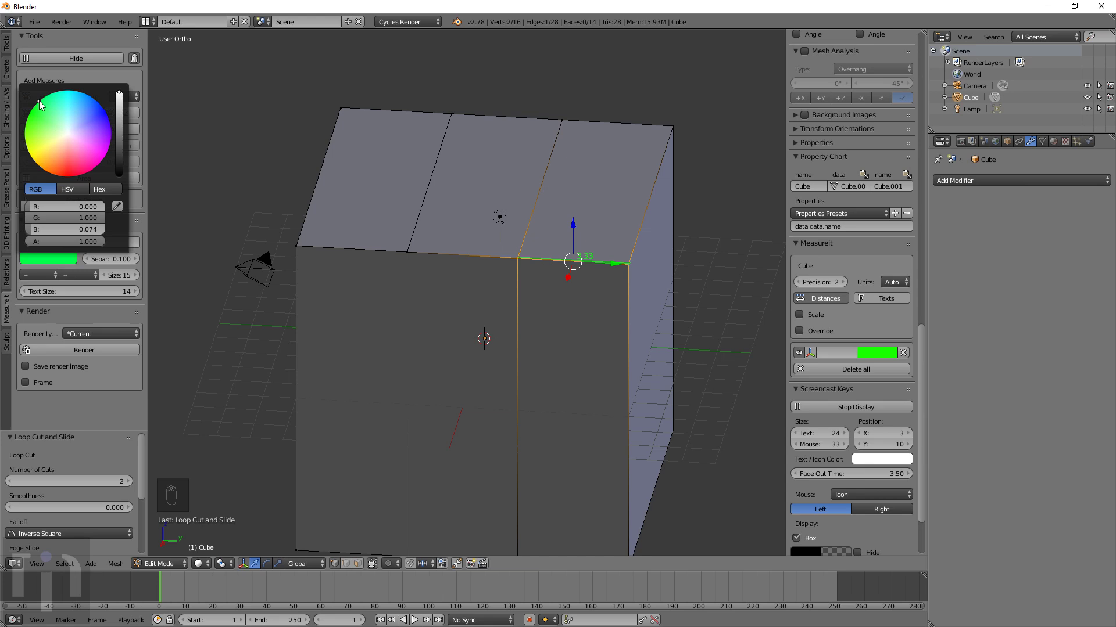
Select the middle strip's two edge loops and start scaling them along Y
{"action": "scroll", "coordinate": [570, 274], "scroll_direction": "up", "scroll_amount": 3}
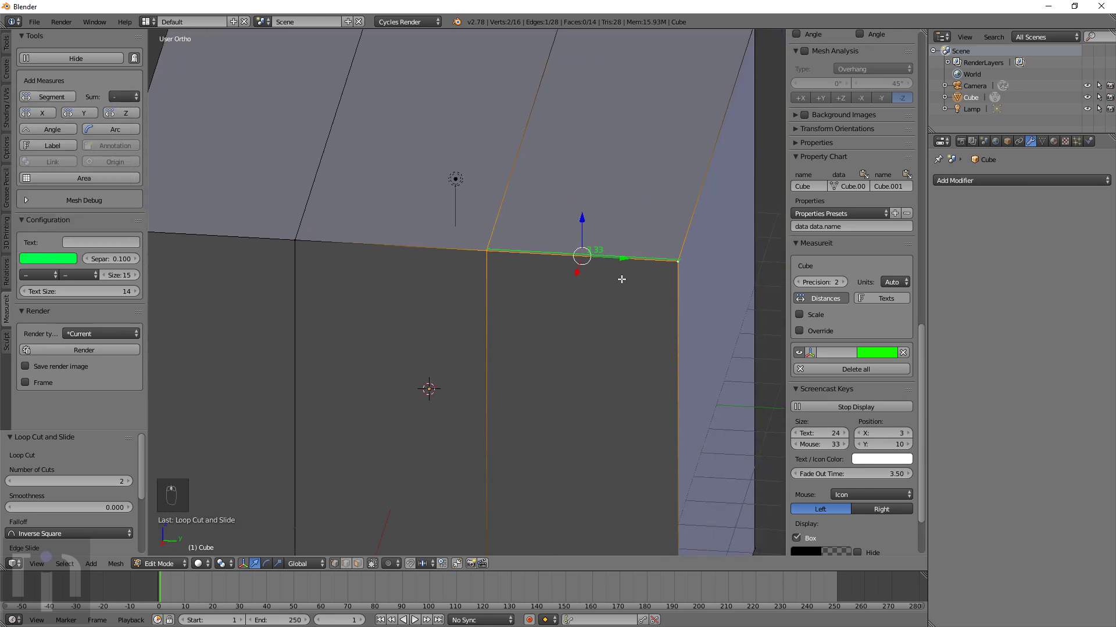
{"action": "right_click", "coordinate": [485, 259], "text": "alt"}
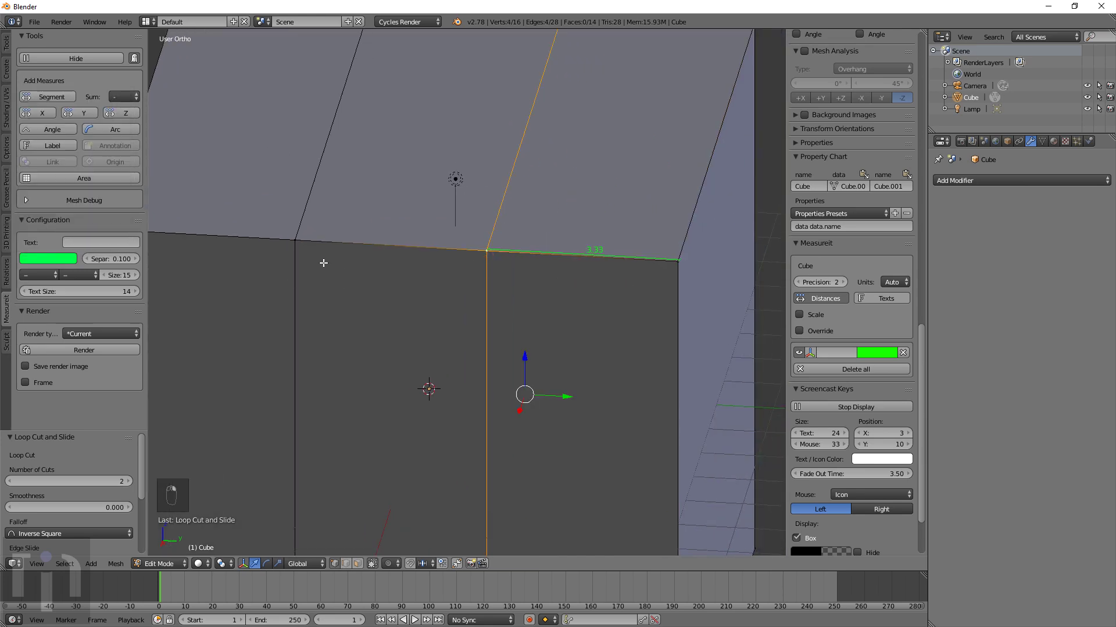
{"action": "right_click", "coordinate": [302, 254], "text": "alt+shift"}
{"action": "scroll", "coordinate": [539, 294], "scroll_direction": "down", "scroll_amount": 2}
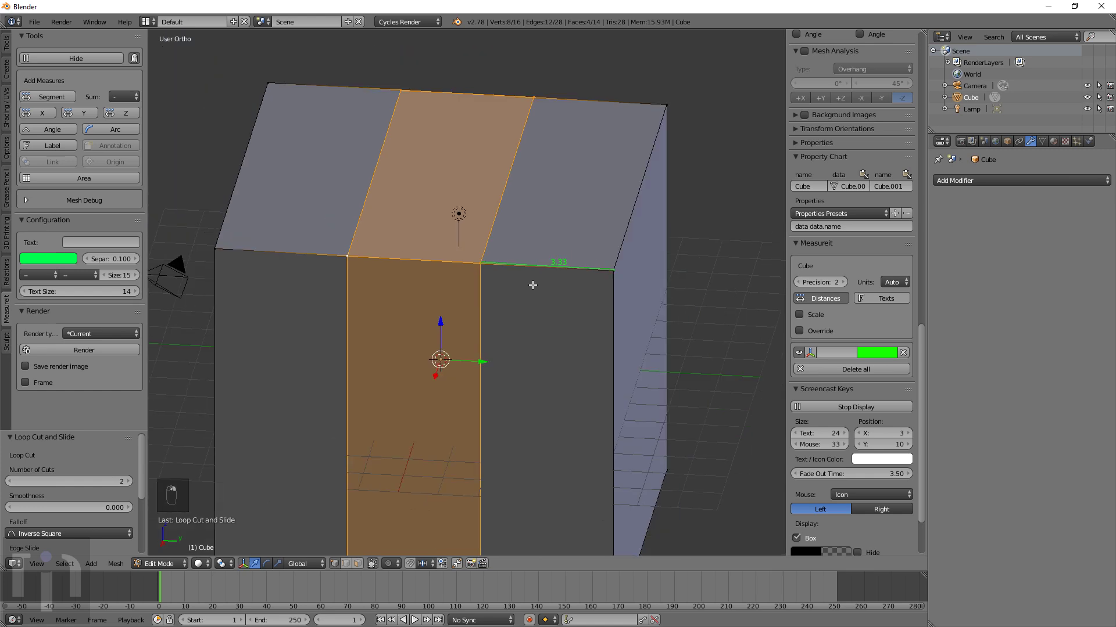
{"action": "key", "text": "s"}
{"action": "key", "text": "y"}
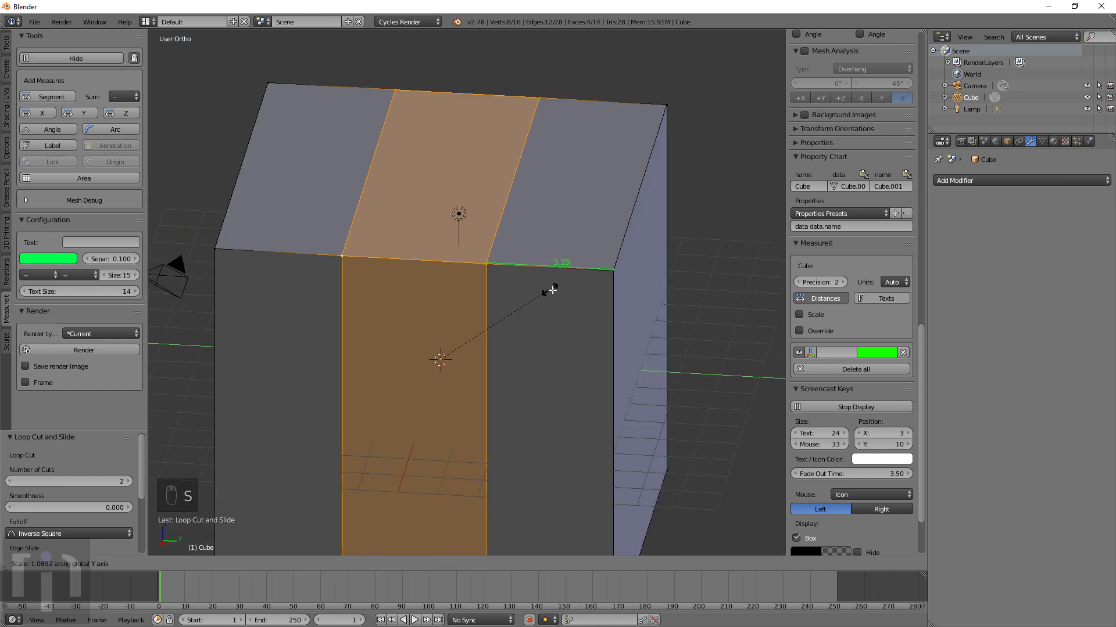
Confirm the Y widening of the strip and add another pair of loop cuts from the front
{"action": "left_click", "coordinate": [156, 391]}
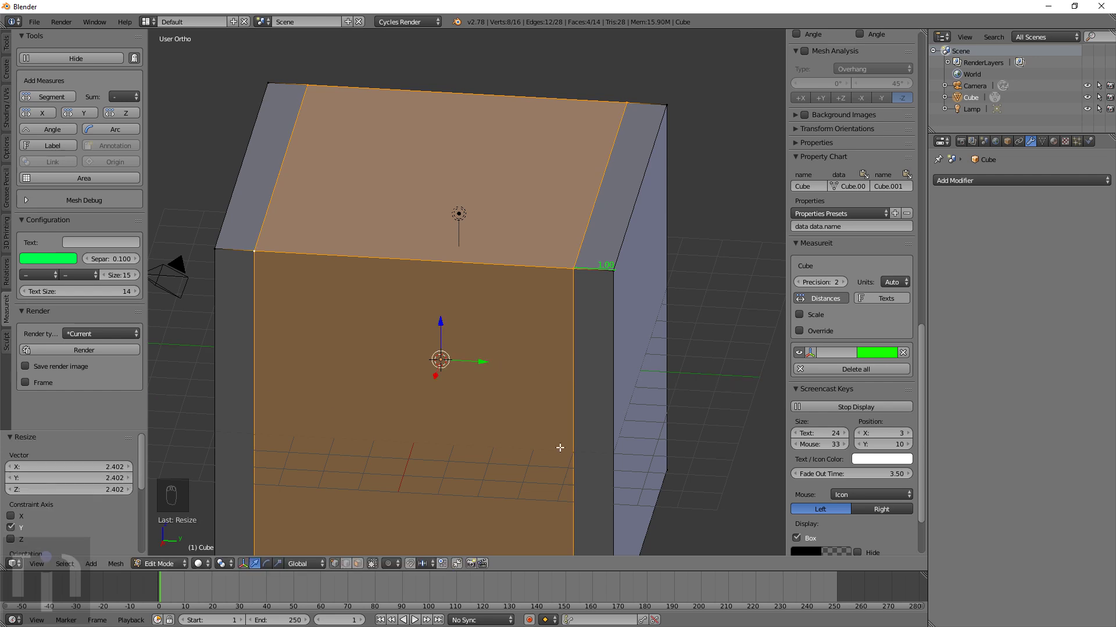
{"action": "middle_click_drag", "start_coordinate": [560, 448], "coordinate": [442, 445]}
{"action": "key", "text": "ctrl+r"}
{"action": "scroll", "coordinate": [427, 248], "scroll_direction": "up", "scroll_amount": 2}
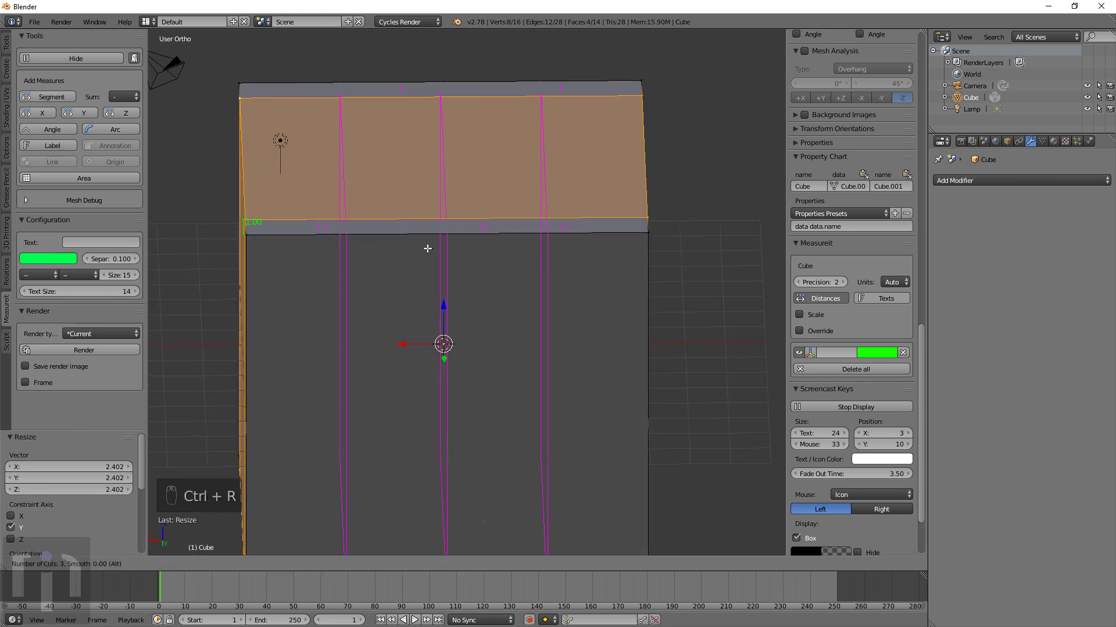
{"action": "scroll", "coordinate": [427, 248], "scroll_direction": "down", "scroll_amount": 2}
{"action": "scroll", "coordinate": [428, 249], "scroll_direction": "up", "scroll_amount": 1}
{"action": "left_click", "coordinate": [427, 249]}
{"action": "middle_click_drag", "start_coordinate": [488, 273], "coordinate": [503, 262]}
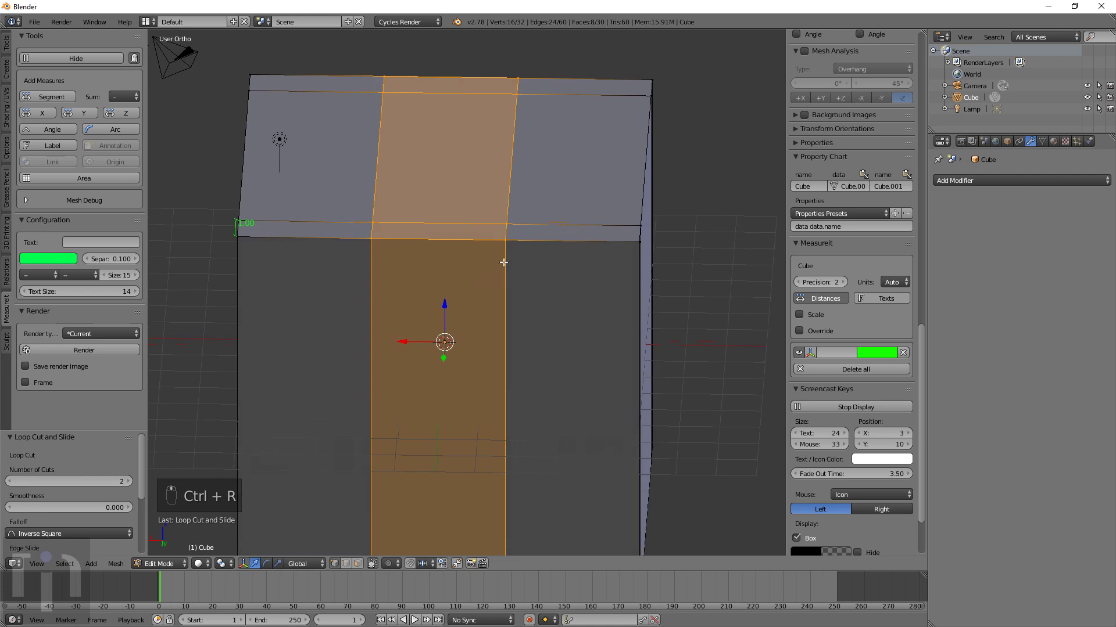
Add a MeasureIt distance measure to an edge on the top front border
{"action": "right_click", "coordinate": [641, 244]}
{"action": "middle_click_drag", "start_coordinate": [641, 243], "coordinate": [643, 268]}
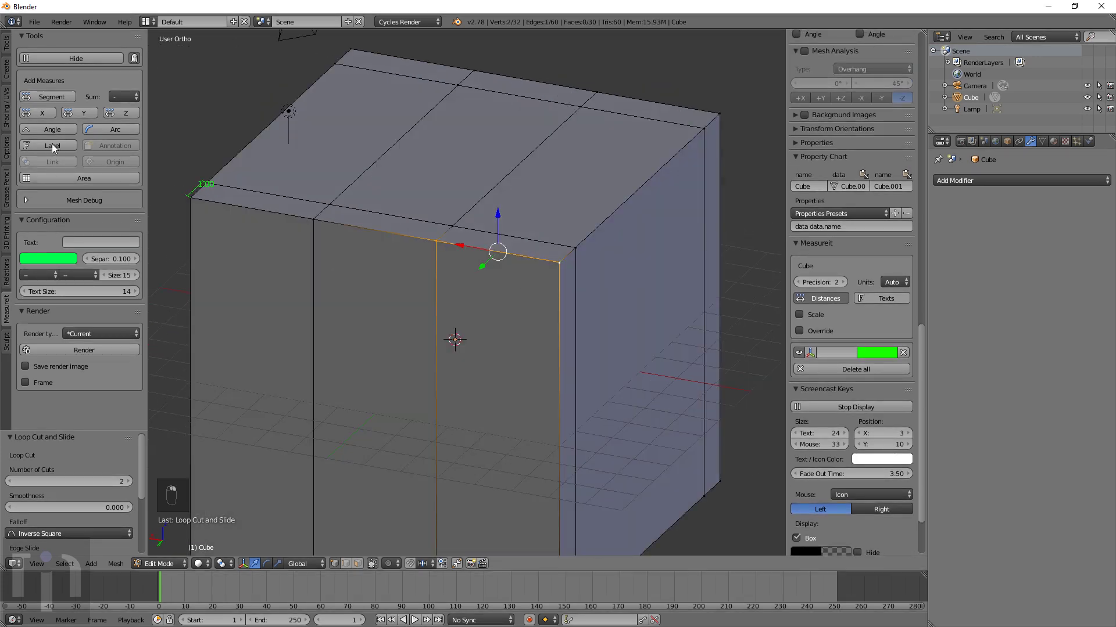
{"action": "left_click", "coordinate": [52, 96]}
Select the strip's edge loops and widen the strip along X
{"action": "right_click", "coordinate": [459, 246], "text": "alt"}
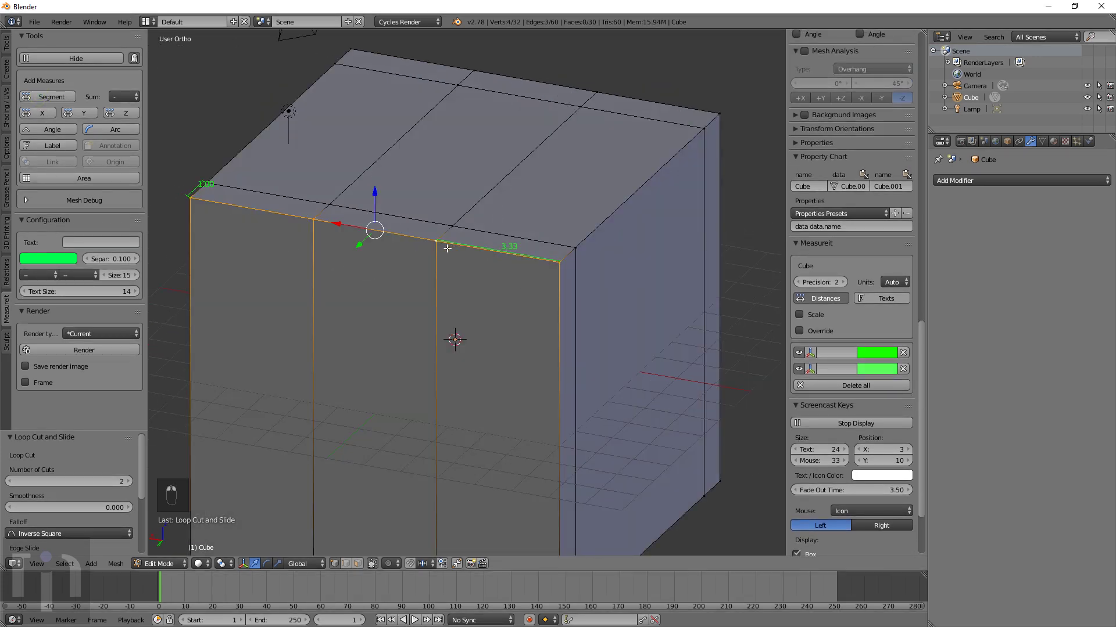
{"action": "right_click", "coordinate": [438, 255], "text": "alt"}
{"action": "right_click", "coordinate": [314, 250], "text": "alt+shift"}
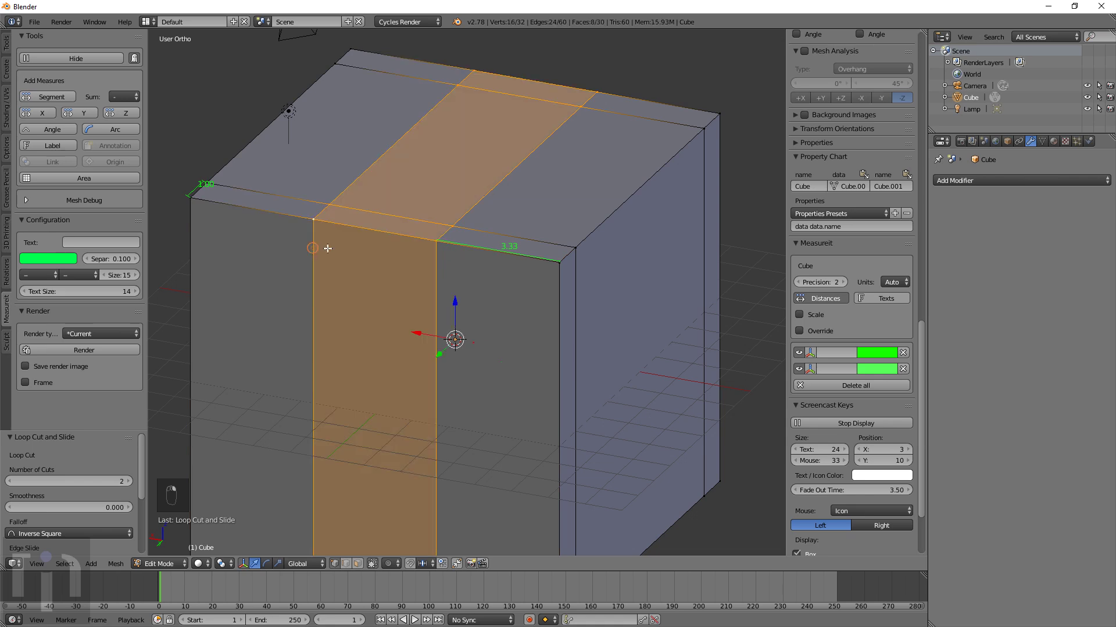
{"action": "key", "text": "s"}
{"action": "key", "text": "x"}
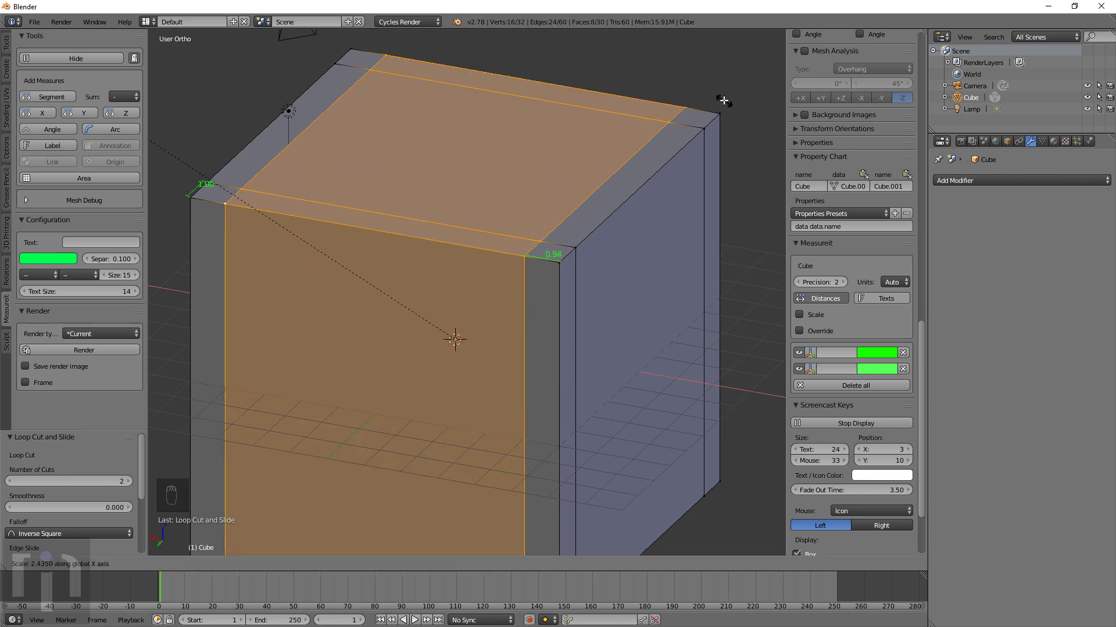
{"action": "left_click", "coordinate": [739, 114]}
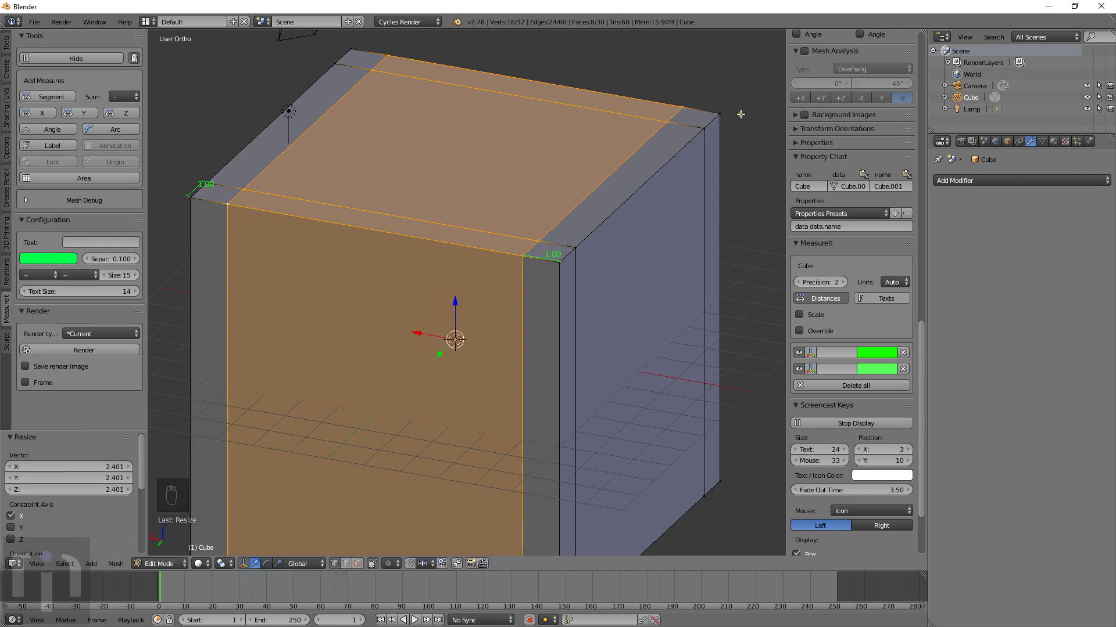
Add two evenly spaced horizontal loop cuts and put a length measure on a front vertical edge
{"action": "middle_click_drag", "start_coordinate": [603, 324], "coordinate": [474, 344]}
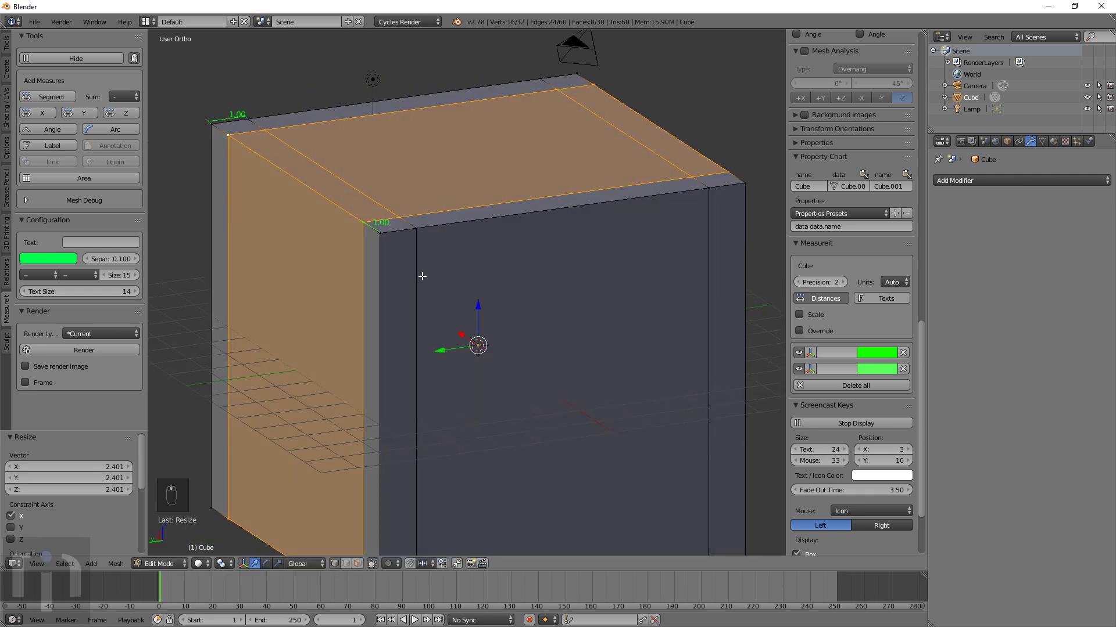
{"action": "key", "text": "ctrl+r"}
{"action": "scroll", "coordinate": [413, 311], "scroll_direction": "up", "scroll_amount": 1}
{"action": "left_click", "coordinate": [412, 315]}
{"action": "left_click", "coordinate": [413, 315]}
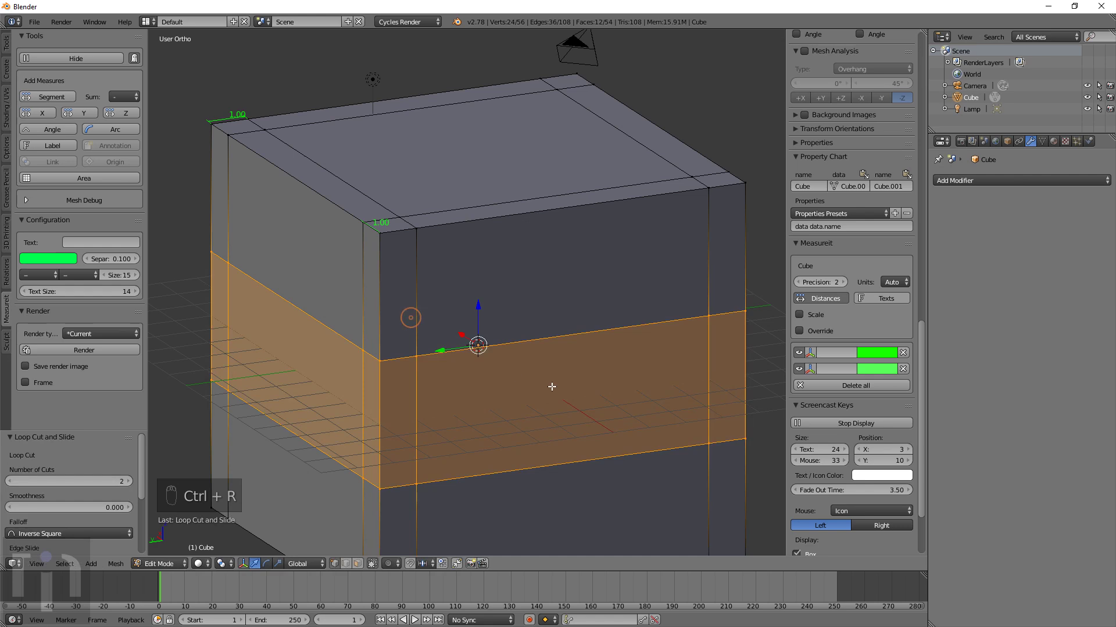
{"action": "right_click", "coordinate": [379, 355]}
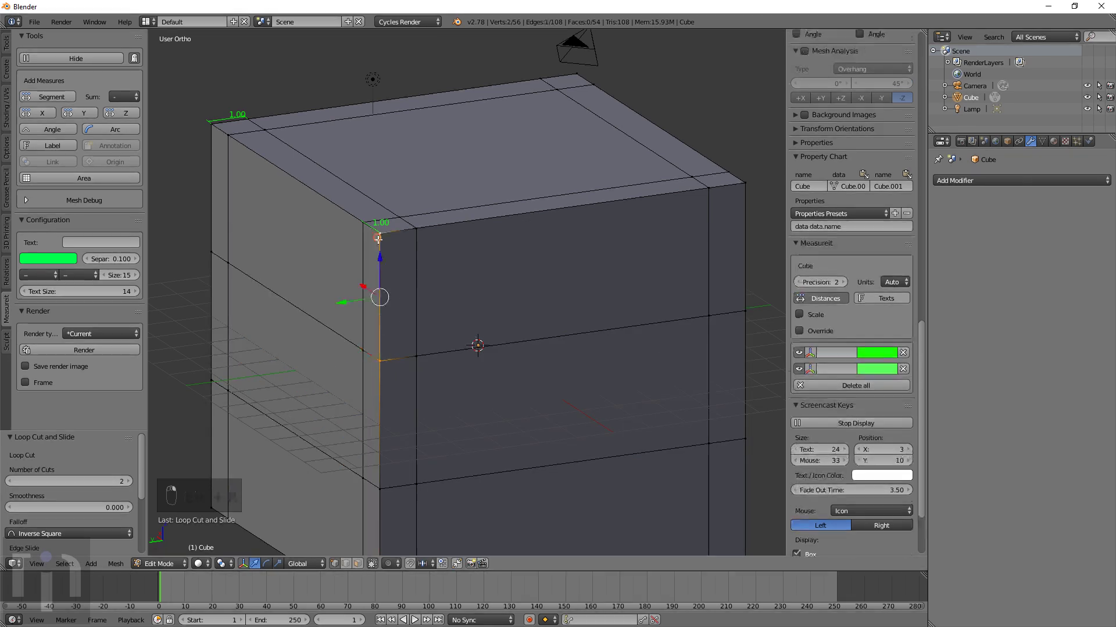
{"action": "left_click", "coordinate": [48, 95]}
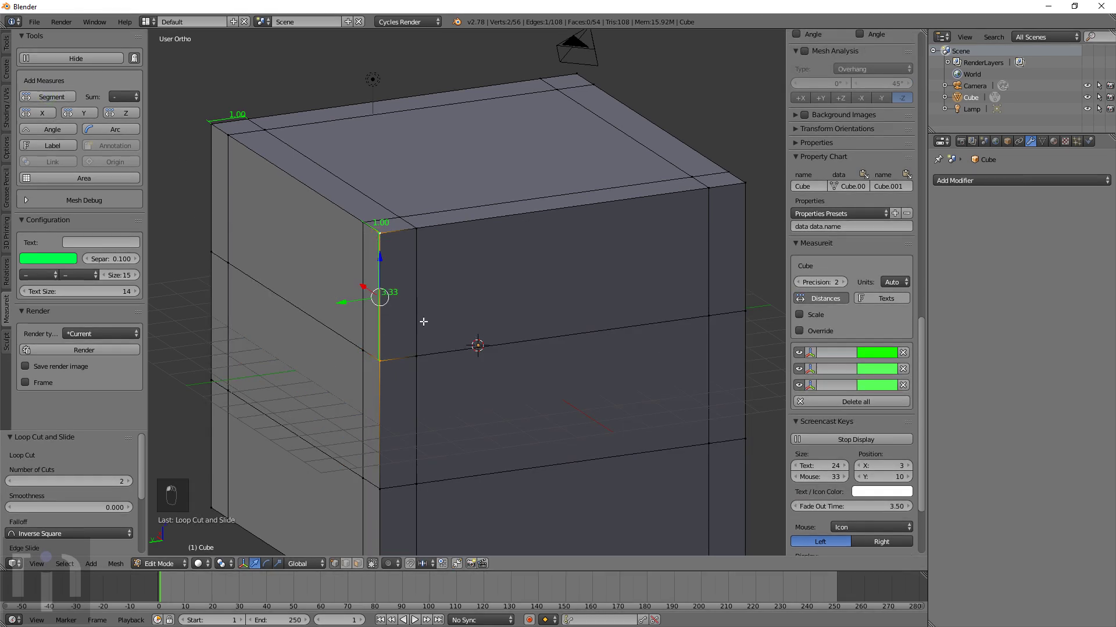
Select the middle and lower edge loops and stretch that band 2.4 times on Z
{"action": "right_click", "coordinate": [430, 359], "text": "alt"}
{"action": "right_click", "coordinate": [436, 473], "text": "alt+shift"}
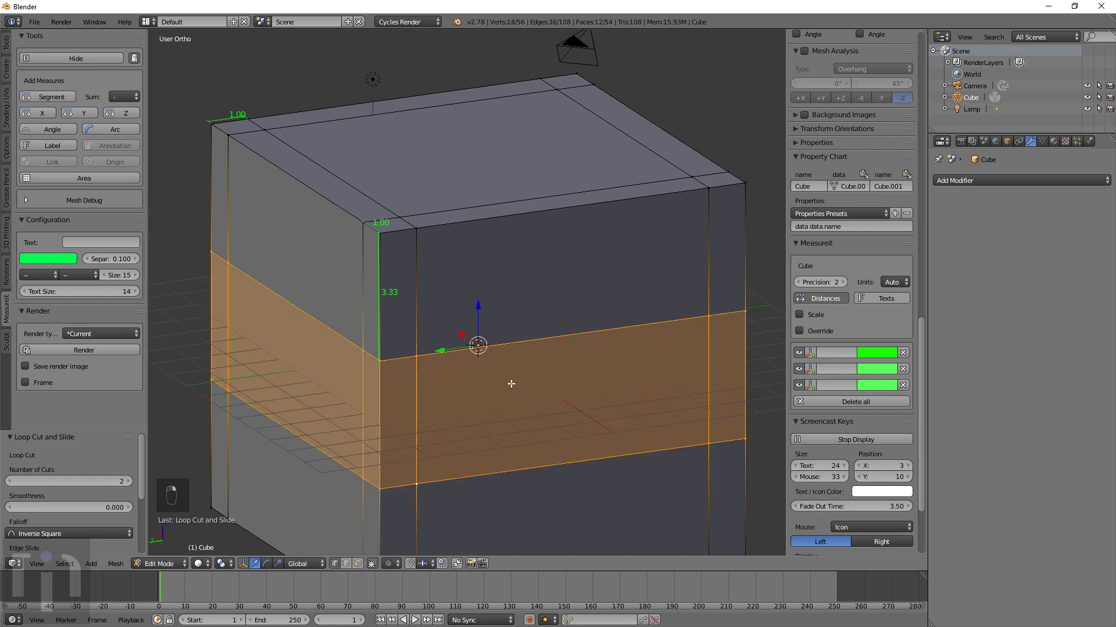
{"action": "key", "text": "s"}
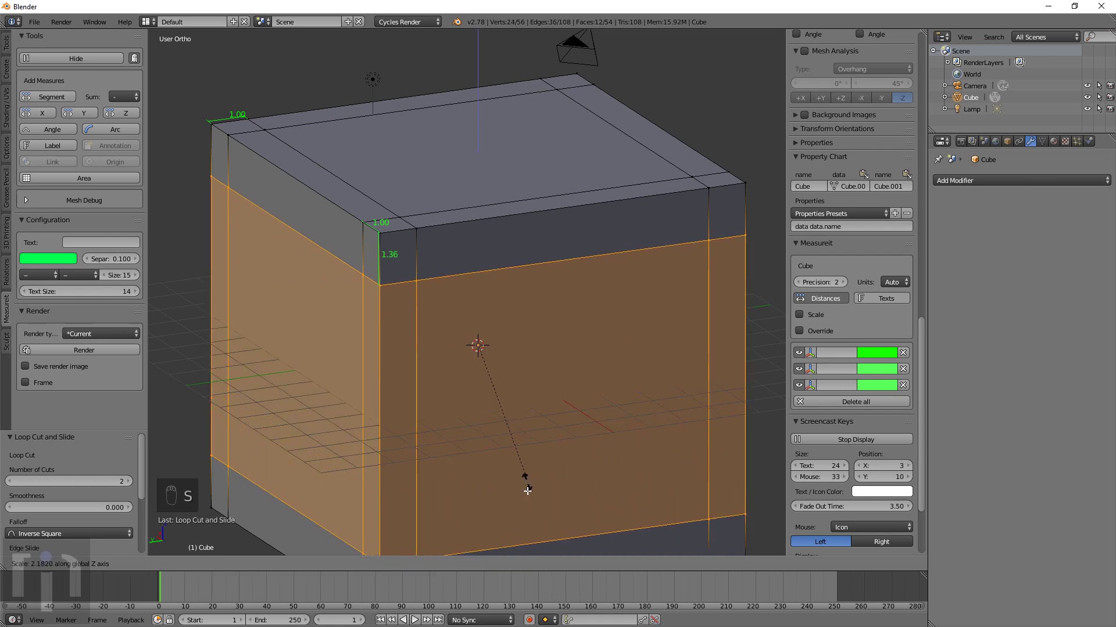
{"action": "left_click", "coordinate": [553, 77]}
Orbit around the cube in Object and Edit Mode and select its front top corner vertex
{"action": "scroll", "coordinate": [508, 224], "scroll_direction": "down", "scroll_amount": 4}
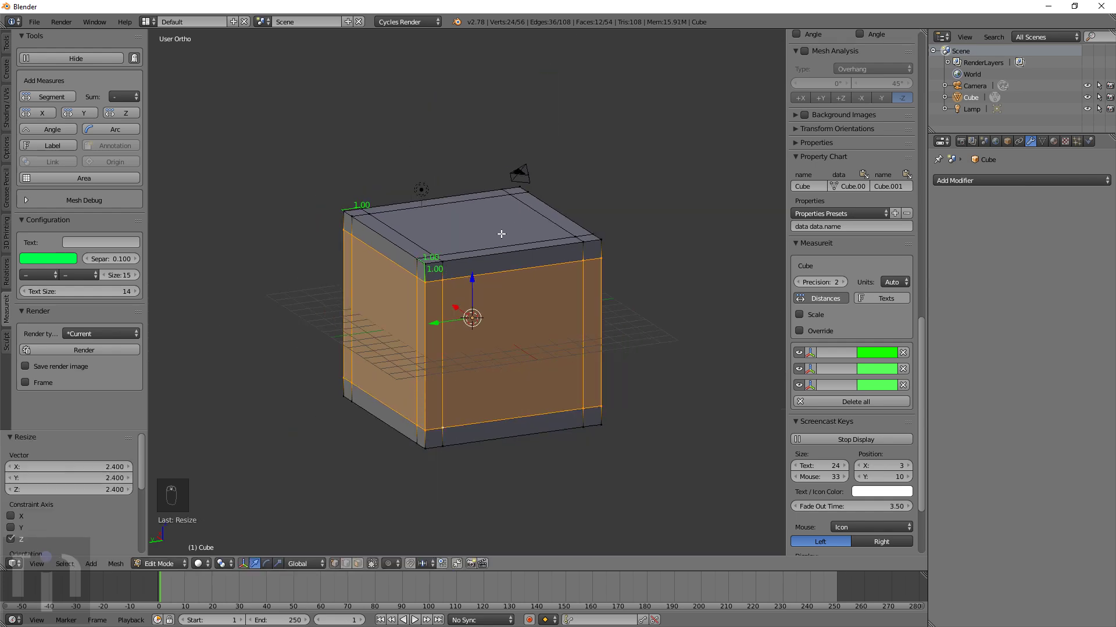
{"action": "key", "text": "Tab"}
{"action": "middle_click_drag", "start_coordinate": [490, 281], "coordinate": [573, 298]}
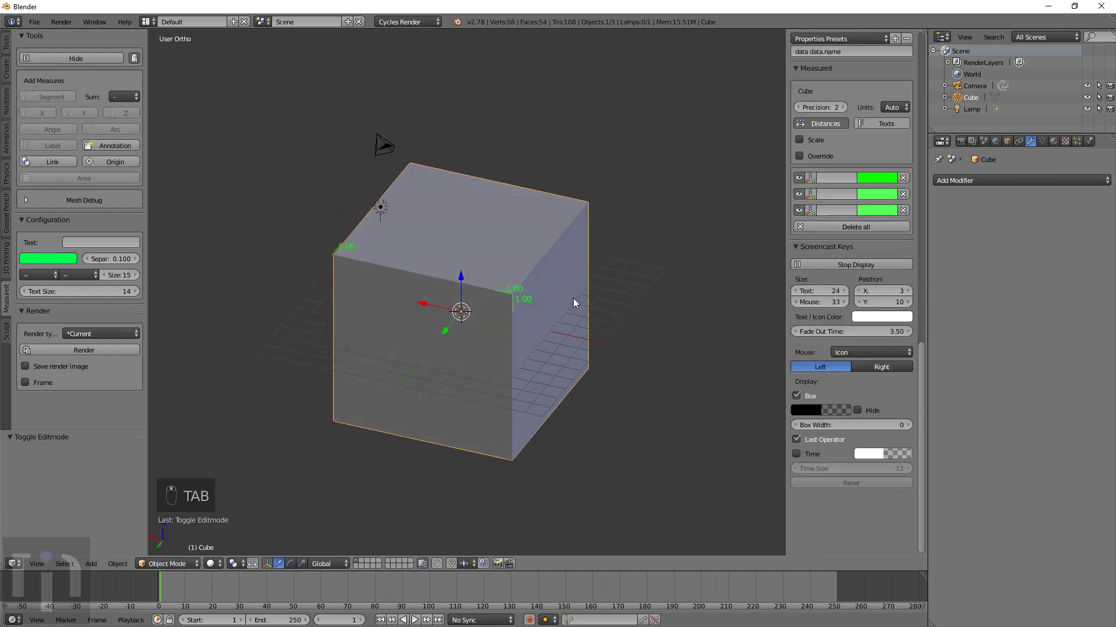
{"action": "scroll", "coordinate": [570, 299], "scroll_direction": "up", "scroll_amount": 5}
{"action": "key", "text": "Tab"}
{"action": "middle_click_drag", "start_coordinate": [618, 353], "coordinate": [552, 308]}
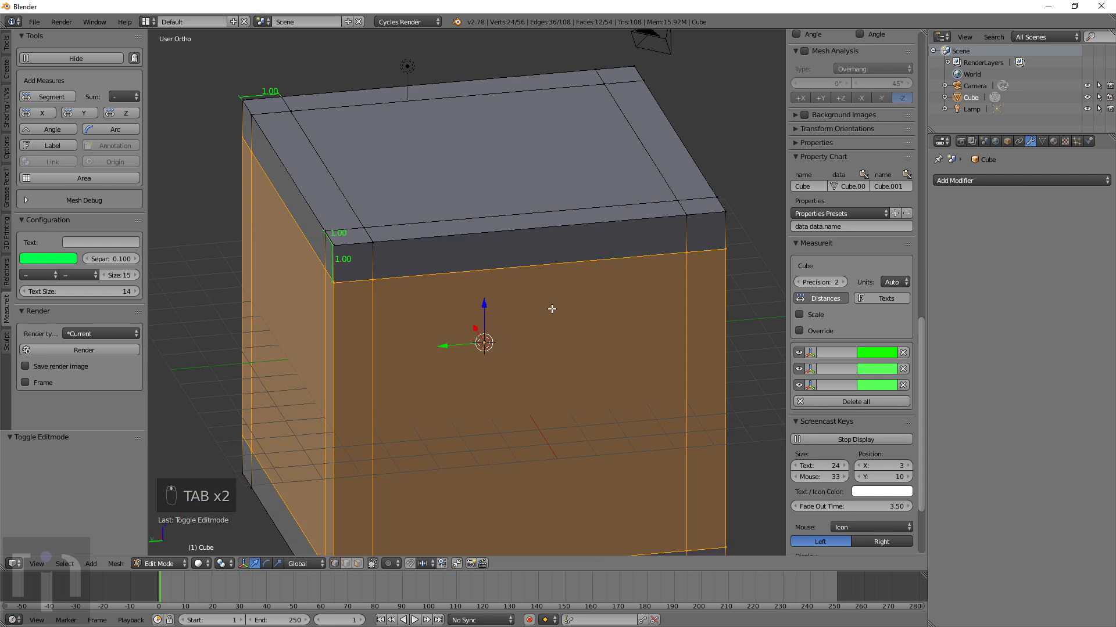
{"action": "middle_click_drag", "start_coordinate": [382, 270], "coordinate": [411, 272]}
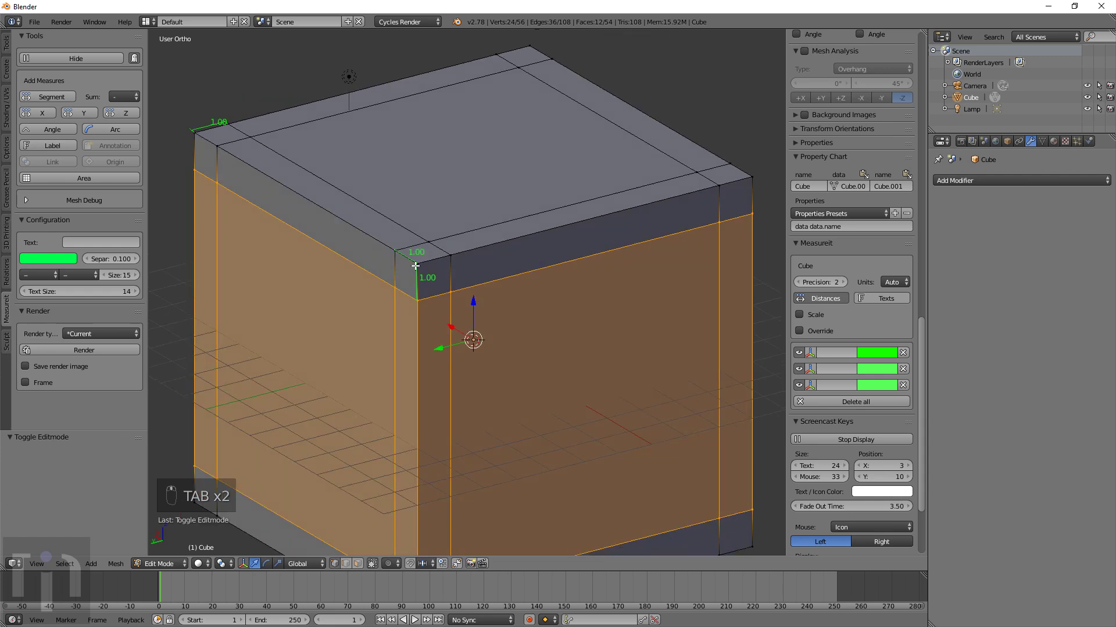
{"action": "right_click", "coordinate": [415, 266]}
Tilt and shift the view onto the top face and select a vertex at the inset top corner
{"action": "middle_click_drag", "start_coordinate": [461, 299], "coordinate": [528, 350]}
{"action": "scroll", "coordinate": [465, 302], "scroll_direction": "up", "scroll_amount": 4}
{"action": "scroll", "coordinate": [423, 356], "scroll_direction": "down", "scroll_amount": 4}
{"action": "middle_click_drag", "start_coordinate": [491, 260], "coordinate": [337, 319]}
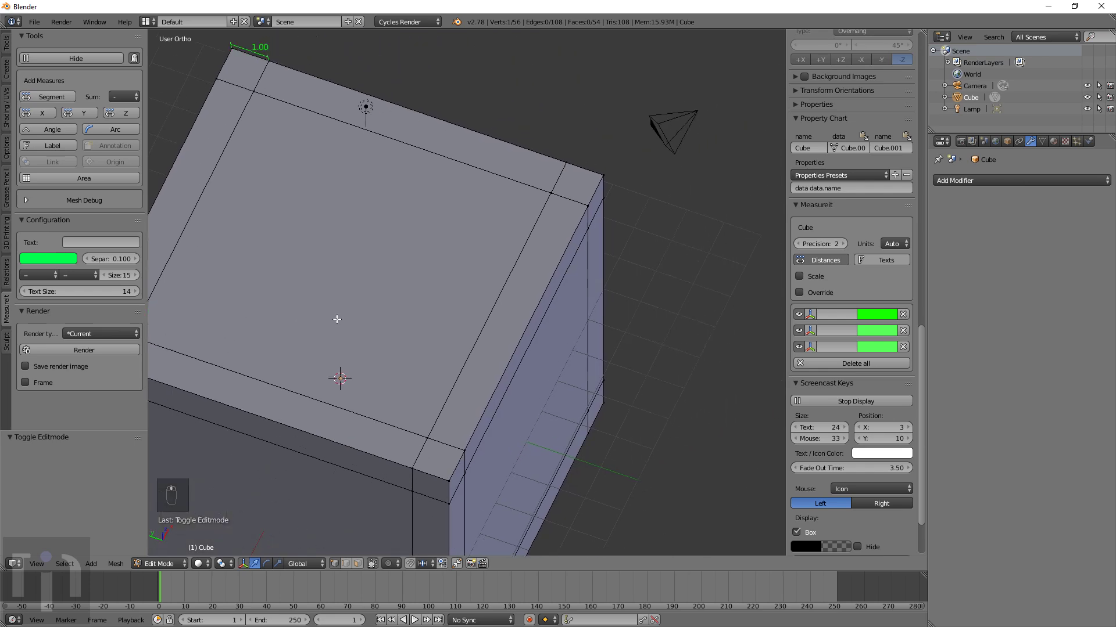
{"action": "middle_click_drag", "start_coordinate": [468, 248], "coordinate": [420, 324], "text": "shift"}
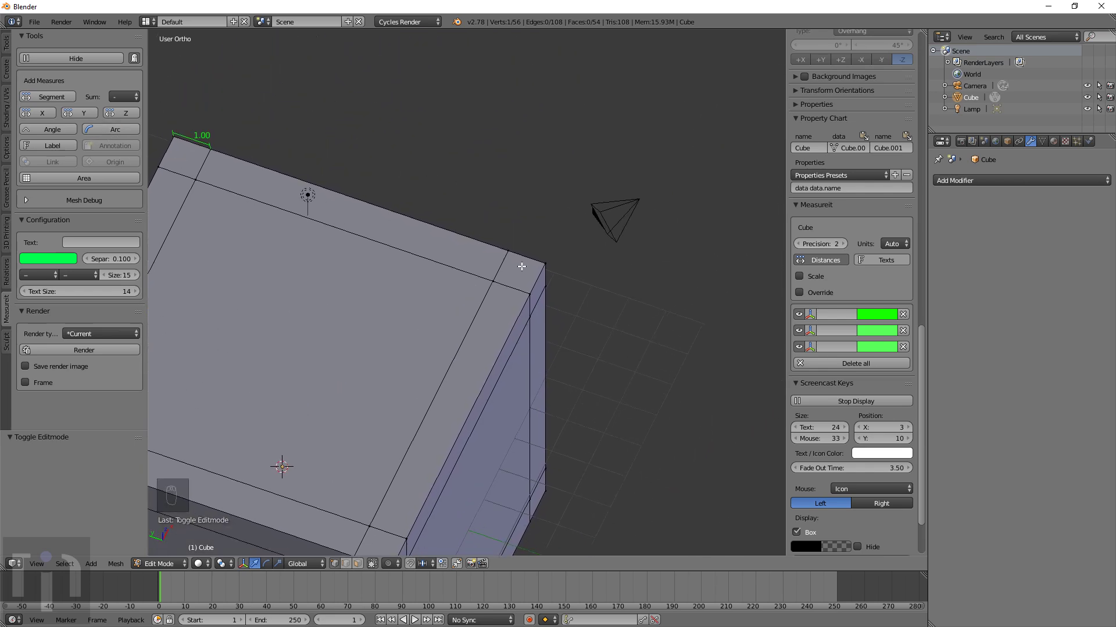
{"action": "right_click", "coordinate": [509, 252], "text": "shift"}
Add an arc measure (L=2.22, A=180°) through the neighbouring corner vertices
{"action": "right_click", "coordinate": [520, 294], "text": "shift"}
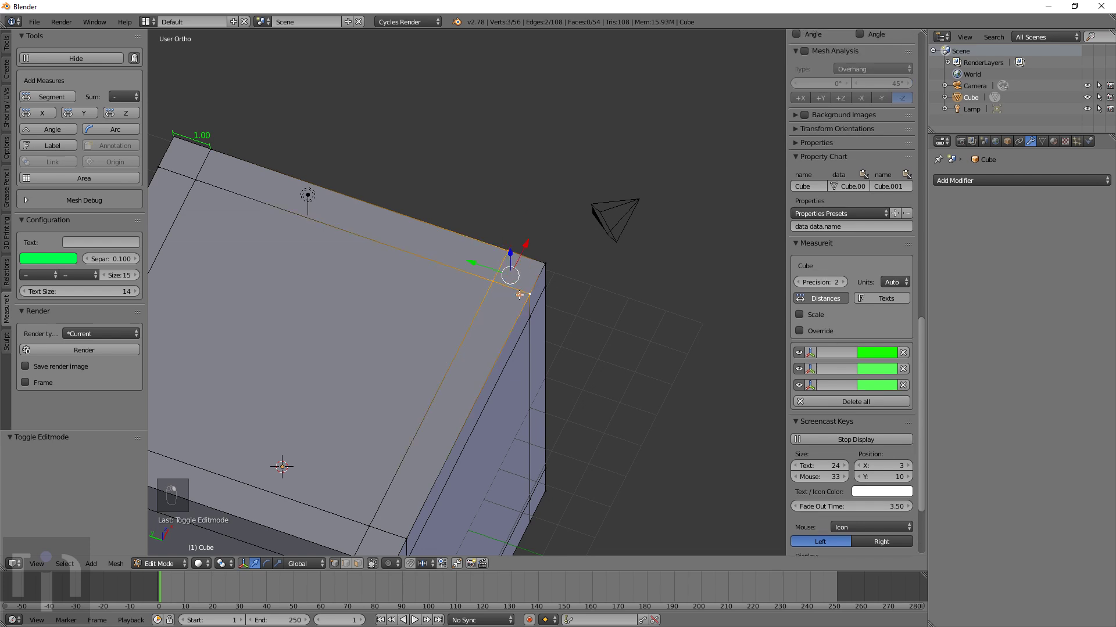
{"action": "left_click", "coordinate": [113, 131]}
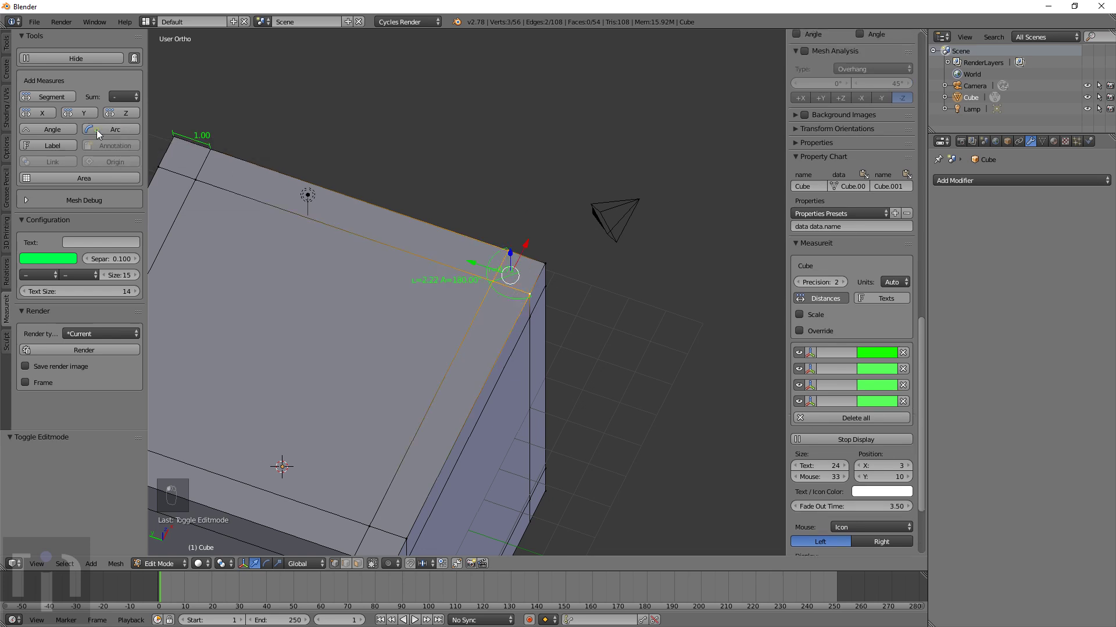
{"action": "scroll", "coordinate": [555, 288], "scroll_direction": "up", "scroll_amount": 5}
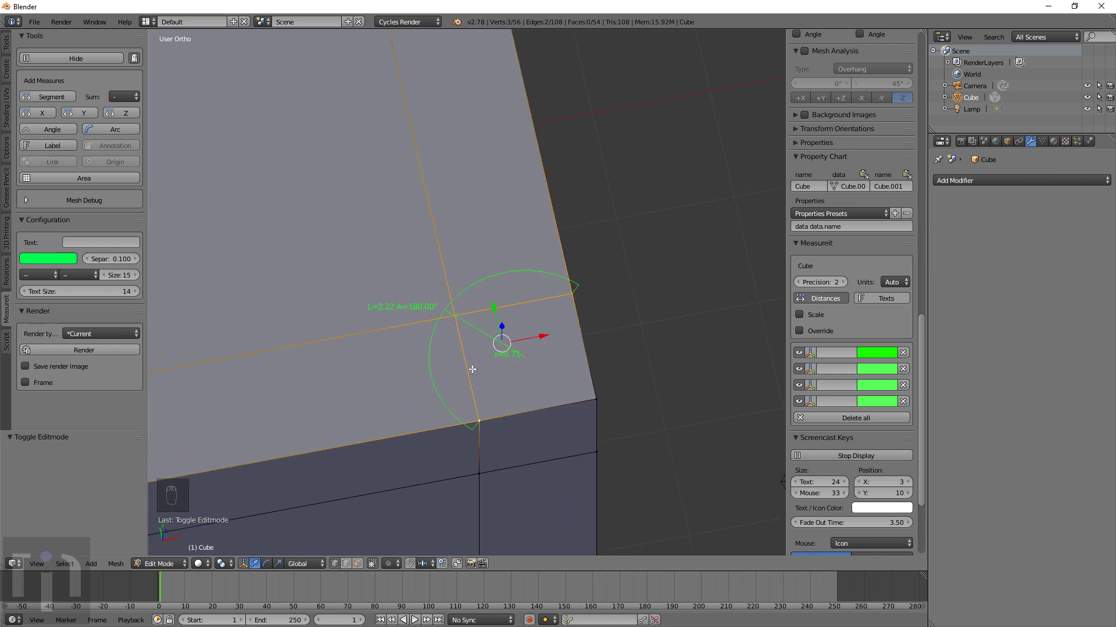
Add an angle measure across three corner vertices, undoing the accidental corner vertex move
{"action": "right_click", "coordinate": [451, 312]}
{"action": "key", "text": "g"}
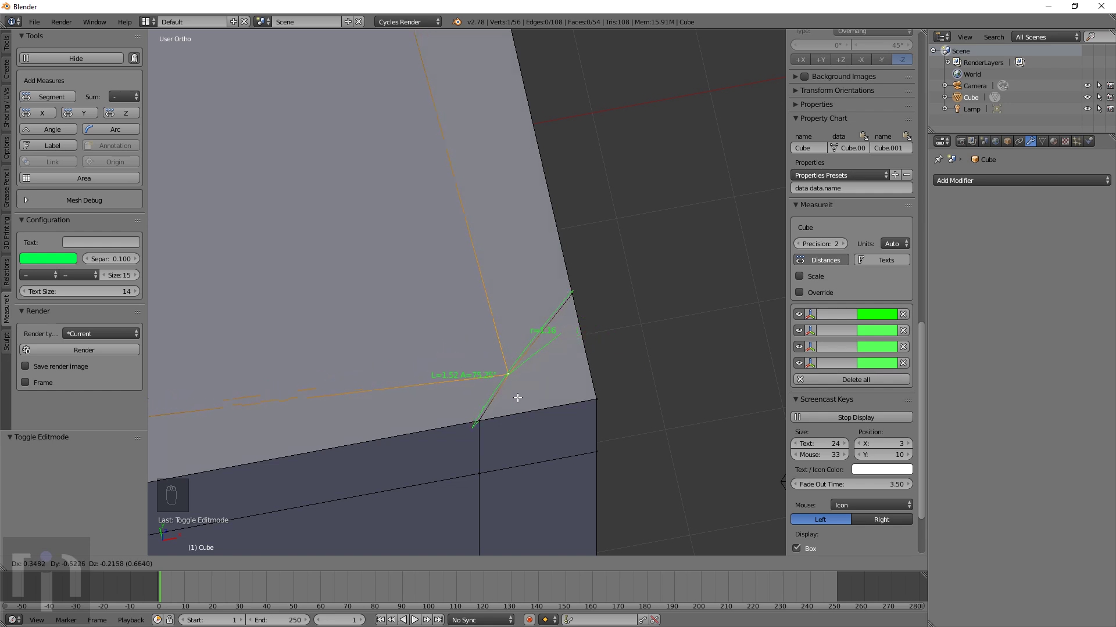
{"action": "left_click", "coordinate": [374, 367]}
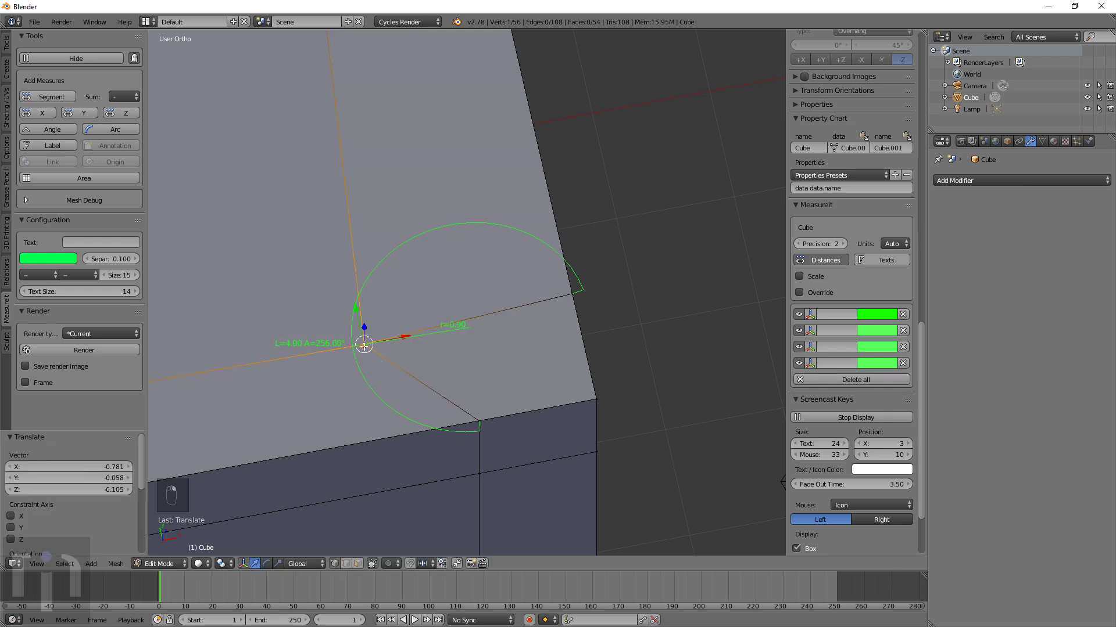
{"action": "right_click", "coordinate": [478, 420], "text": "shift"}
{"action": "right_click", "coordinate": [572, 294], "text": "shift"}
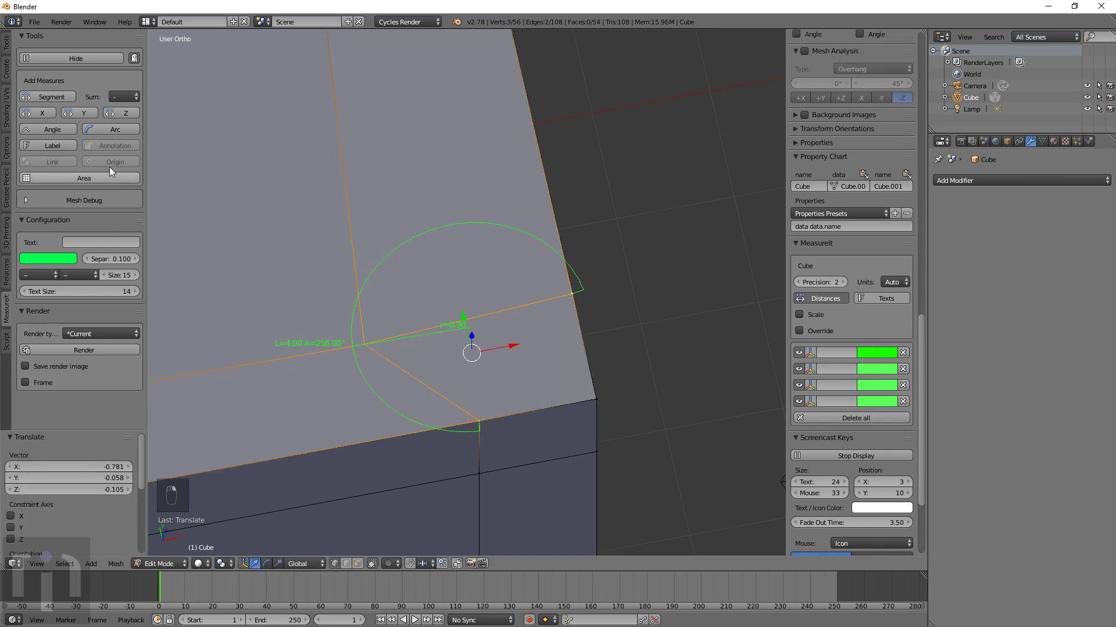
{"action": "left_click", "coordinate": [58, 130]}
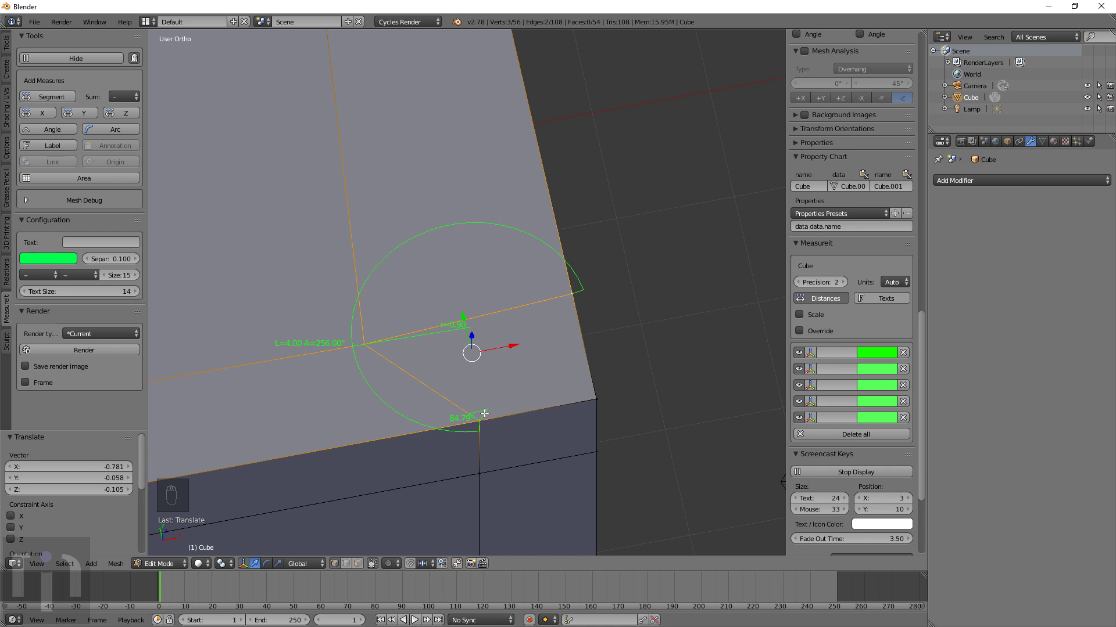
{"action": "mouse_move", "coordinate": [491, 407]}
{"action": "middle_mouse_down"}
{"action": "mouse_move", "coordinate": [505, 413]}
{"action": "mouse_move", "coordinate": [420, 416]}
{"action": "mouse_move", "coordinate": [484, 415]}
{"action": "middle_mouse_up"}
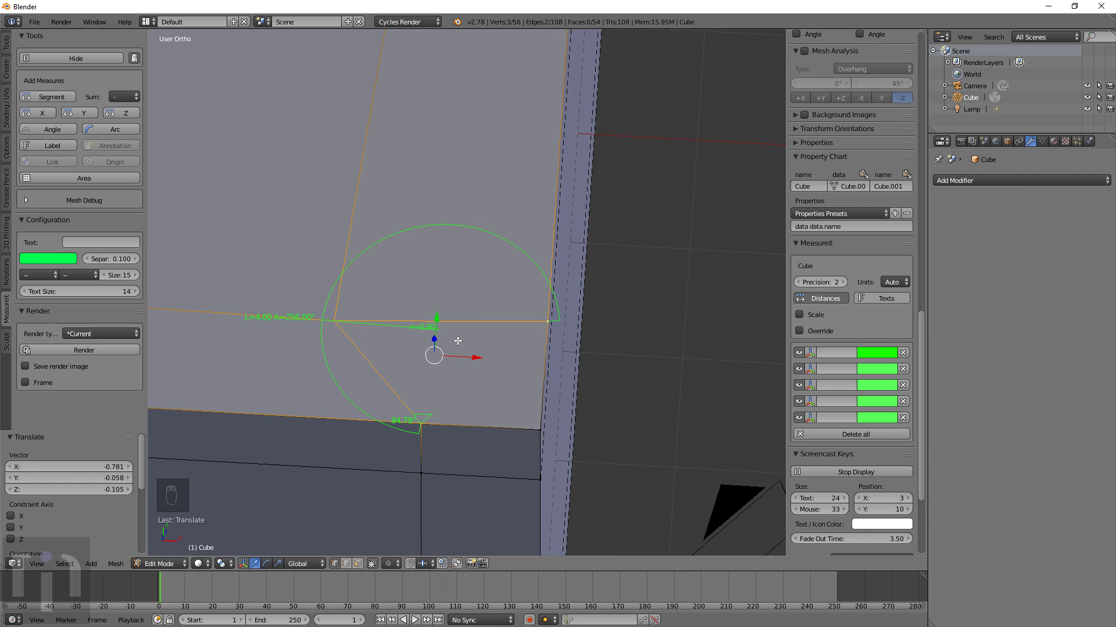
{"action": "key", "text": "ctrl+z"}
{"action": "key", "text": "ctrl+z"}
{"action": "key", "text": "ctrl+z"}
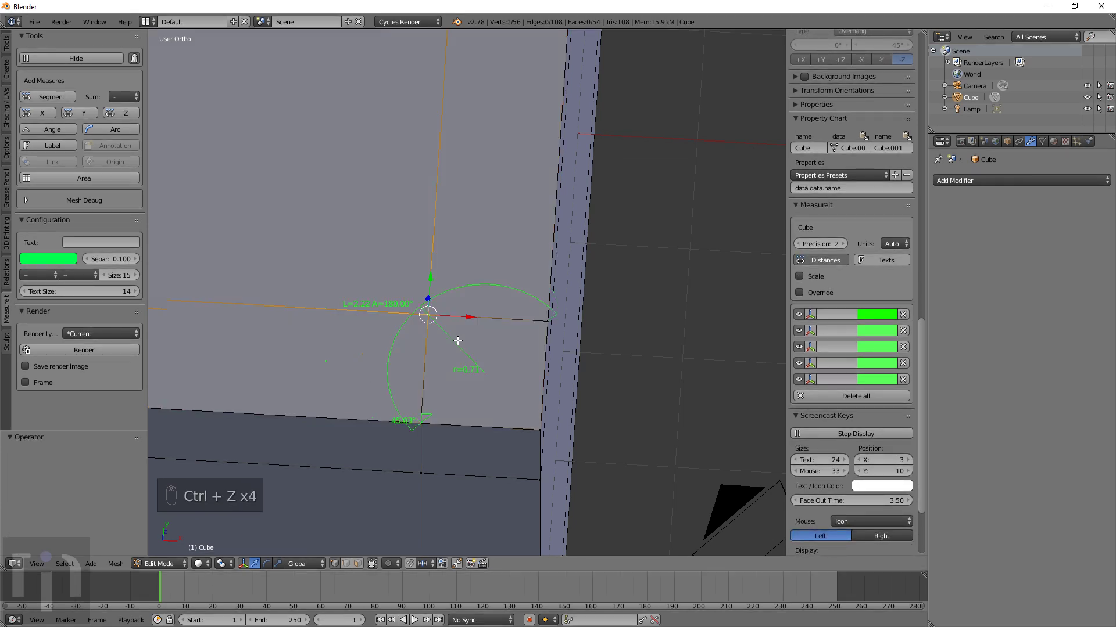
{"action": "right_click", "coordinate": [423, 422]}
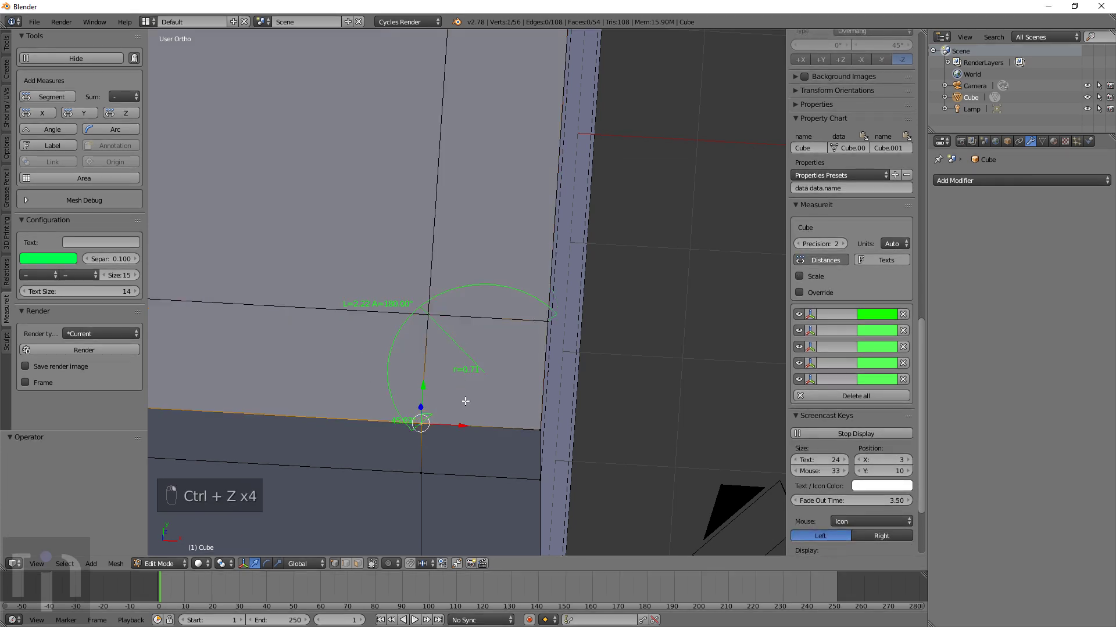
{"action": "scroll", "coordinate": [462, 396], "scroll_direction": "up", "scroll_amount": 1}
{"action": "right_click", "coordinate": [416, 323]}
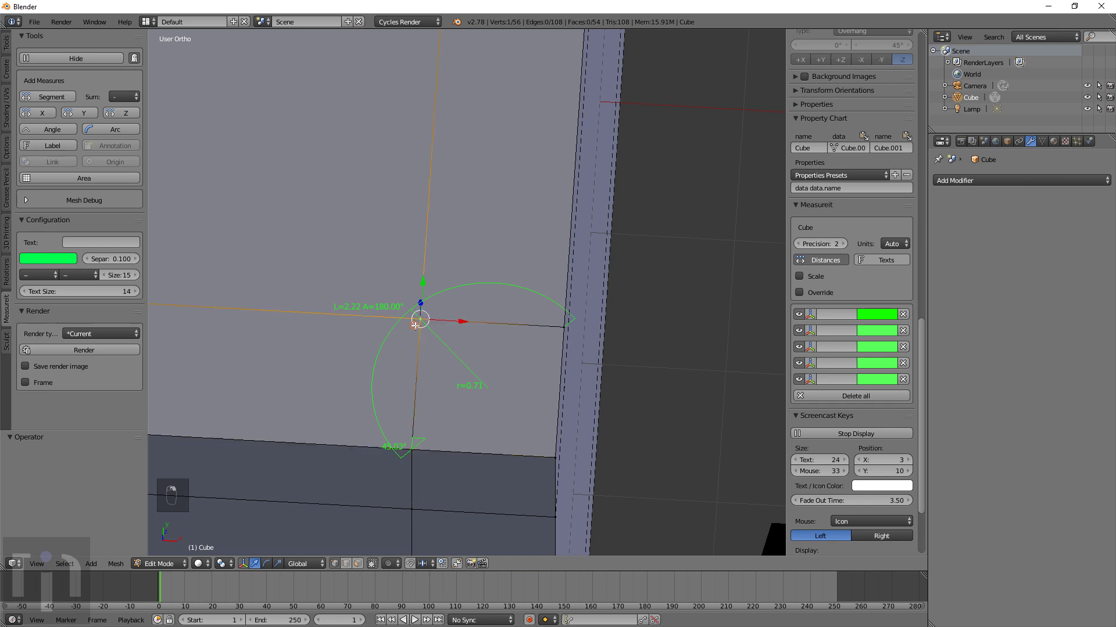
{"action": "right_click", "coordinate": [418, 445], "text": "shift"}
{"action": "right_click", "coordinate": [563, 327], "text": "shift"}
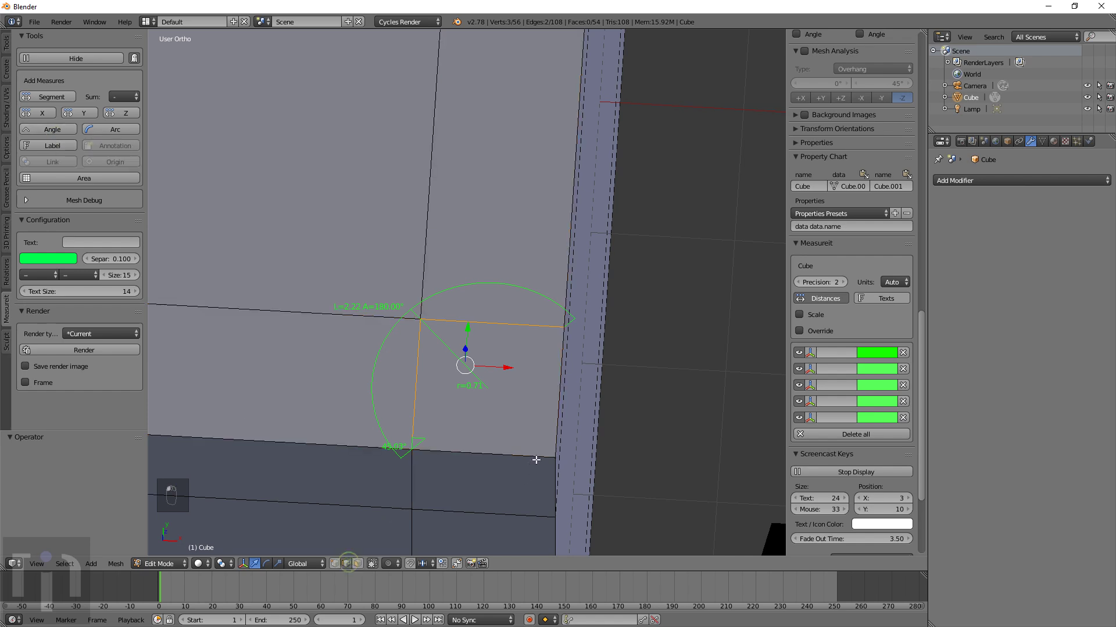
{"action": "right_click", "coordinate": [549, 446]}
{"action": "right_click", "coordinate": [555, 436], "text": "shift"}
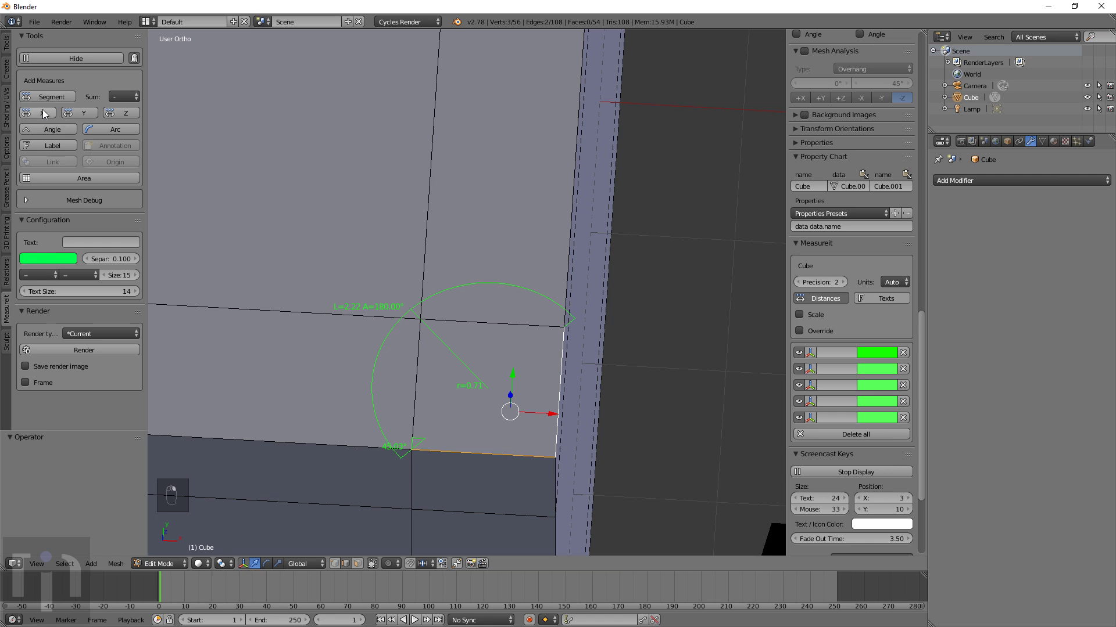
{"action": "left_click", "coordinate": [48, 130]}
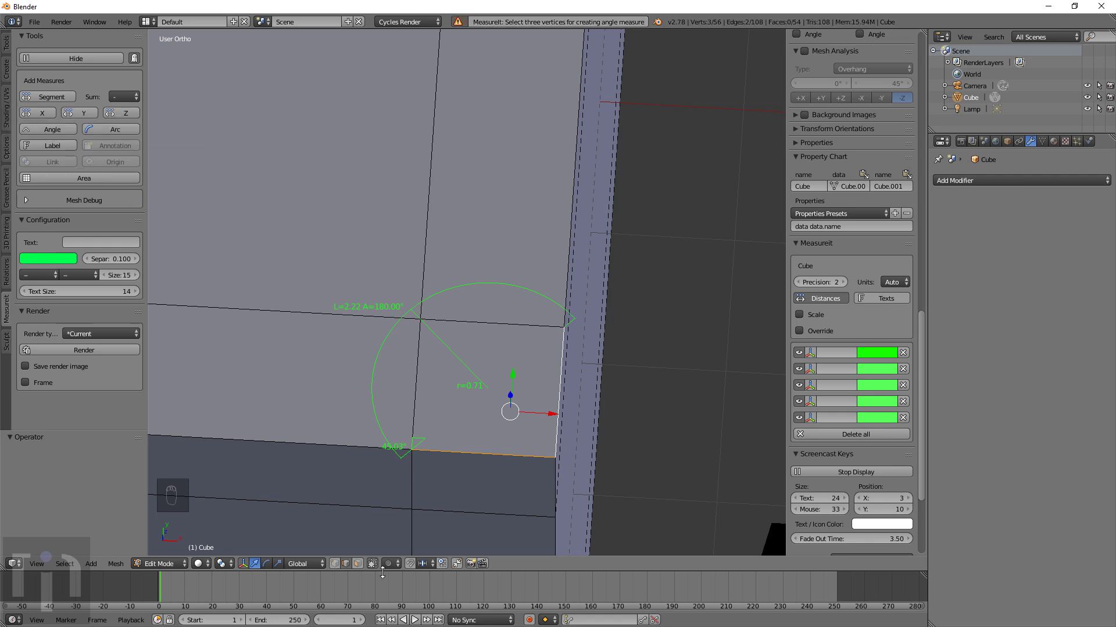
In vertex select mode, pick a top-face corner plus its top and right vertices and add a 45.03° angle measure
{"action": "left_click", "coordinate": [336, 564]}
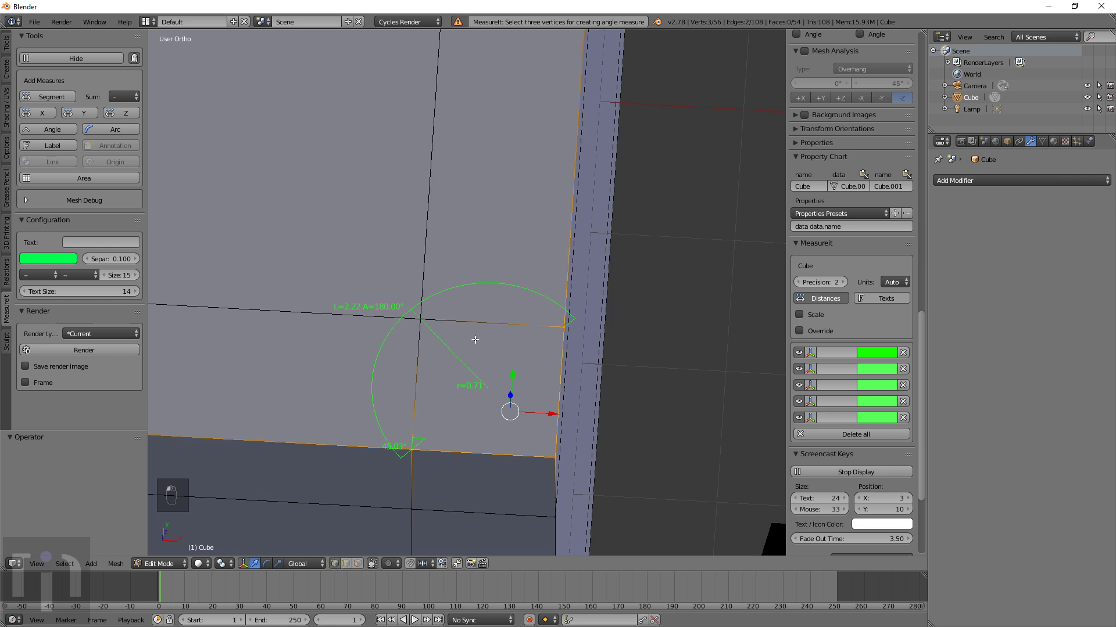
{"action": "scroll", "coordinate": [476, 340], "scroll_direction": "down", "scroll_amount": 3}
{"action": "middle_click_drag", "start_coordinate": [308, 339], "coordinate": [490, 374], "text": "shift"}
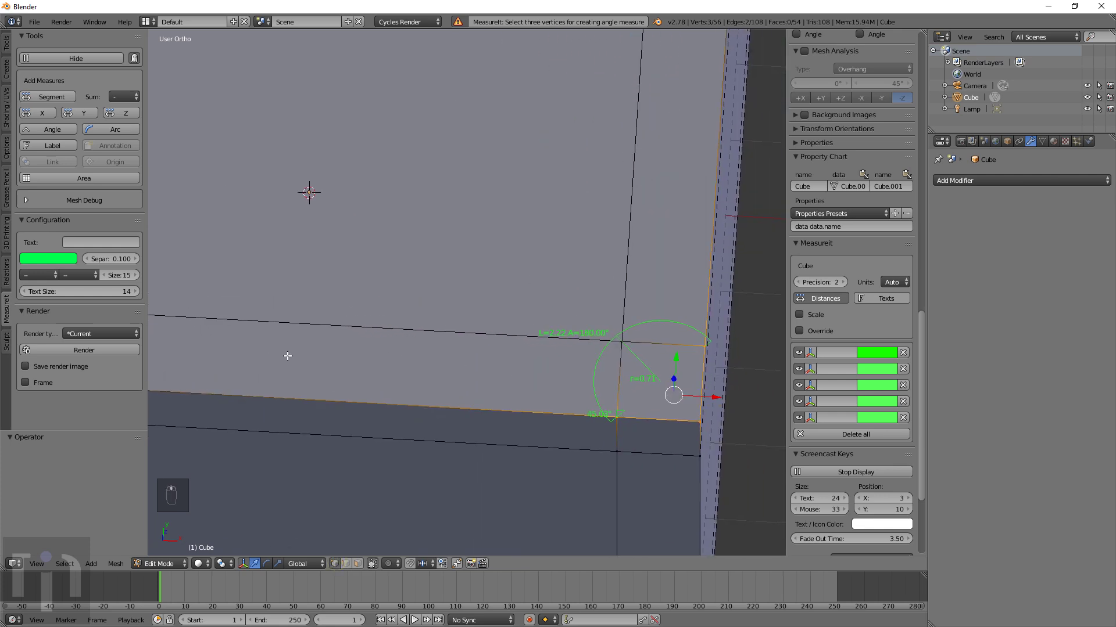
{"action": "middle_click_drag", "start_coordinate": [287, 356], "coordinate": [240, 454], "text": "shift"}
{"action": "scroll", "coordinate": [598, 129], "scroll_direction": "down", "scroll_amount": 3}
{"action": "scroll", "coordinate": [511, 378], "scroll_direction": "up", "scroll_amount": 3}
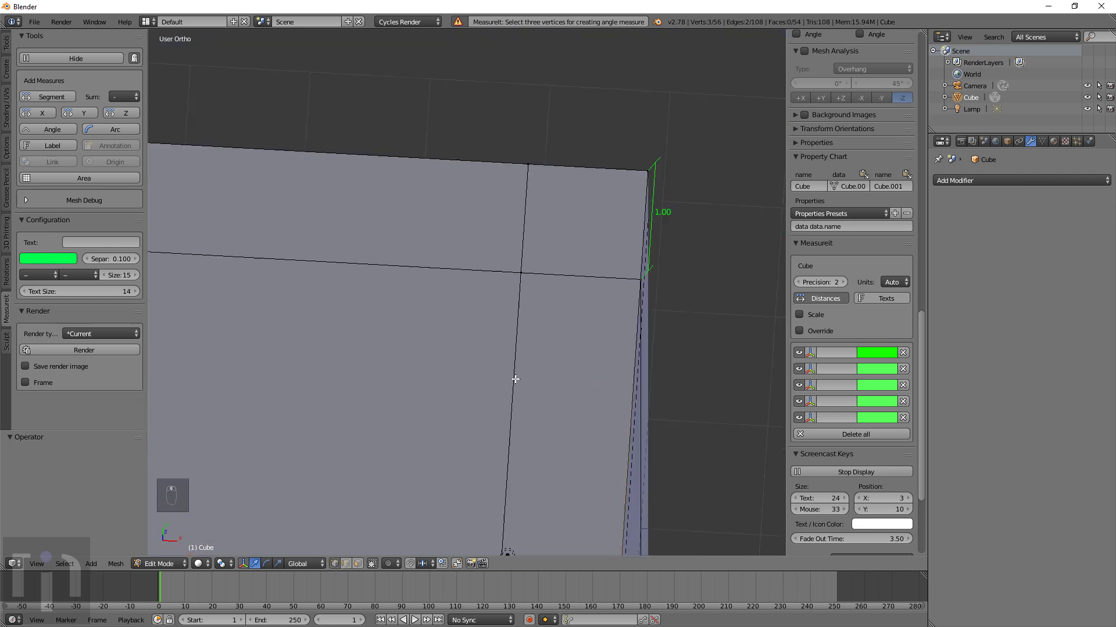
{"action": "right_click", "coordinate": [532, 269]}
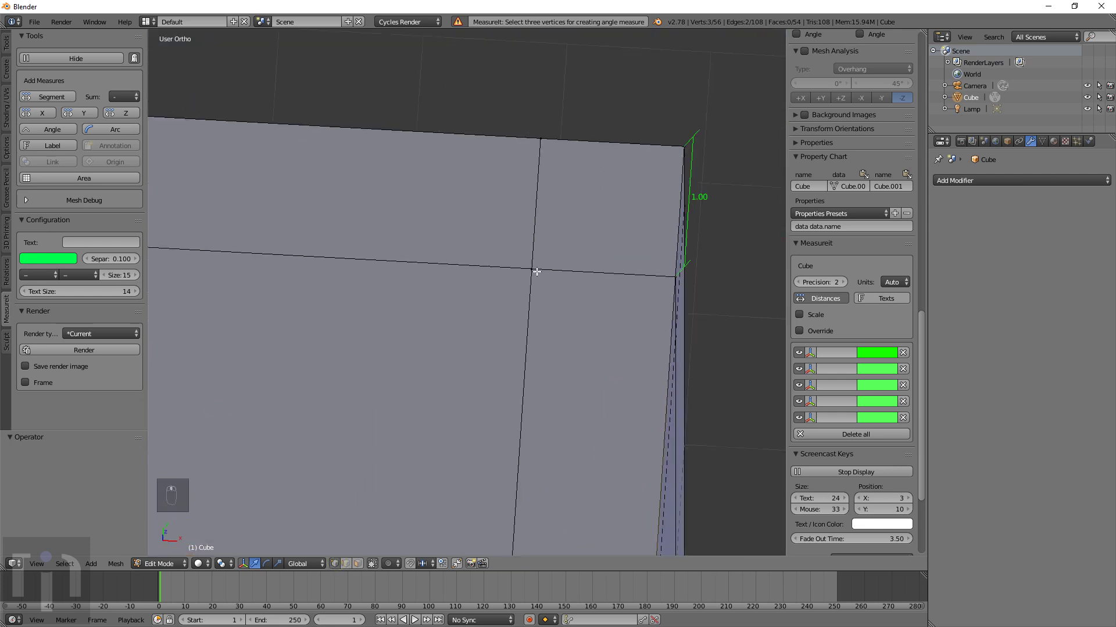
{"action": "left_click", "coordinate": [536, 143], "text": "shift"}
{"action": "left_click", "coordinate": [667, 276], "text": "shift"}
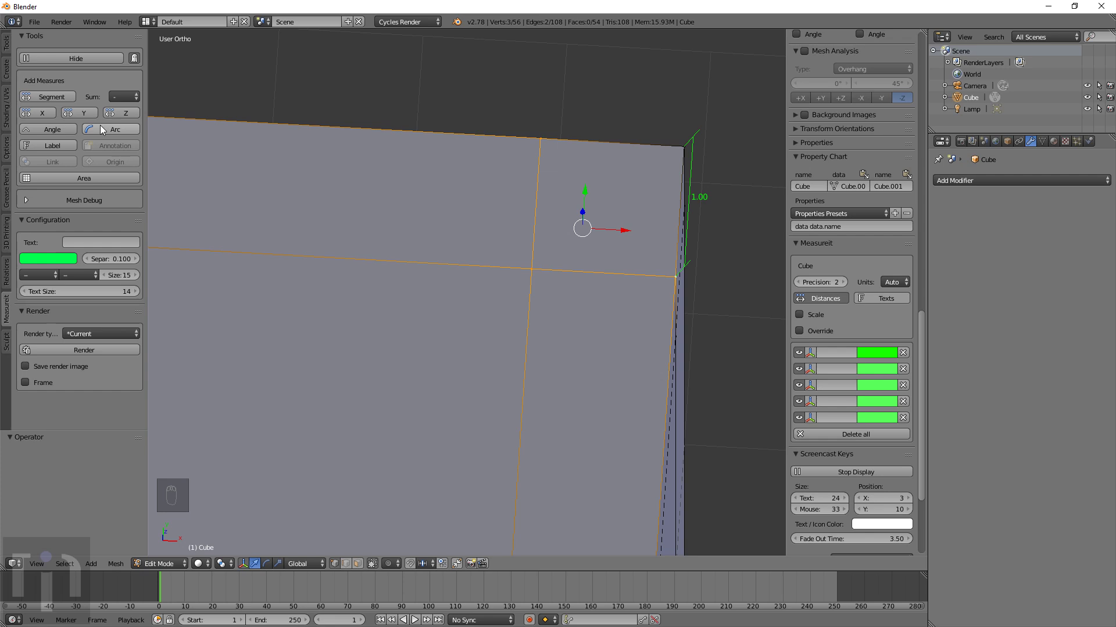
{"action": "left_click", "coordinate": [35, 131]}
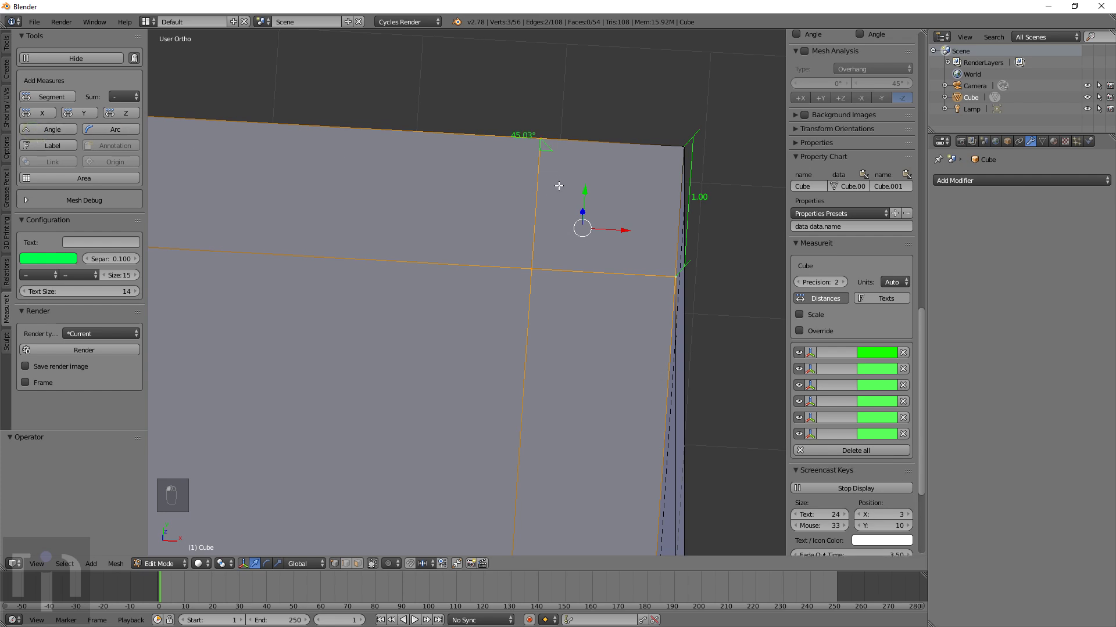
{"action": "middle_click_drag", "start_coordinate": [559, 186], "coordinate": [499, 217]}
Select three vertices around the right top corner and add a 90.00° angle measure
{"action": "left_click", "coordinate": [604, 360]}
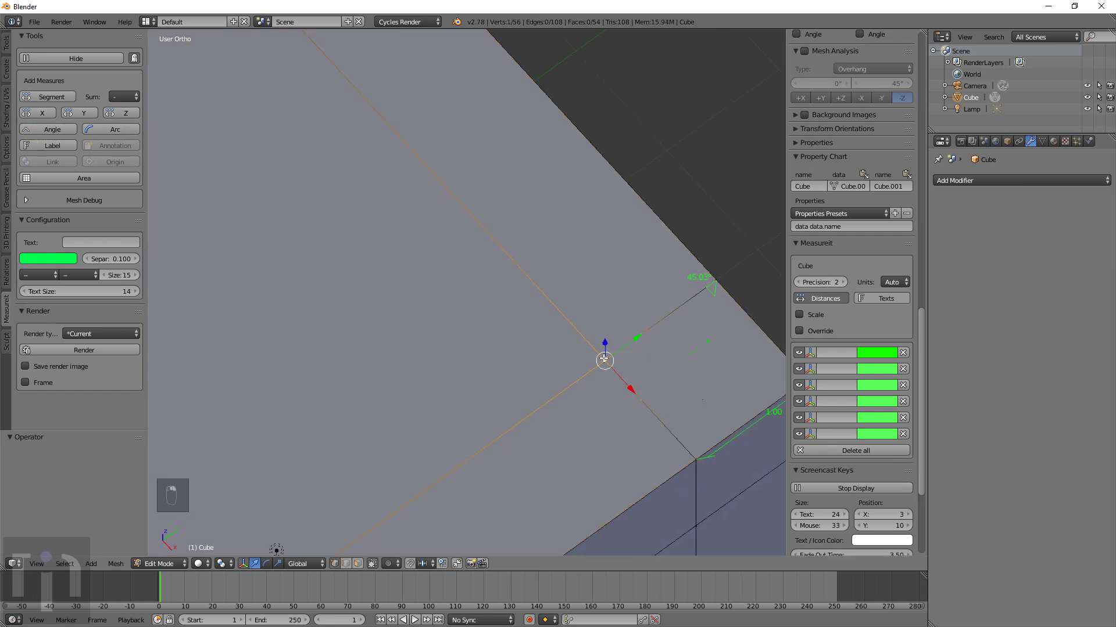
{"action": "key", "text": "g"}
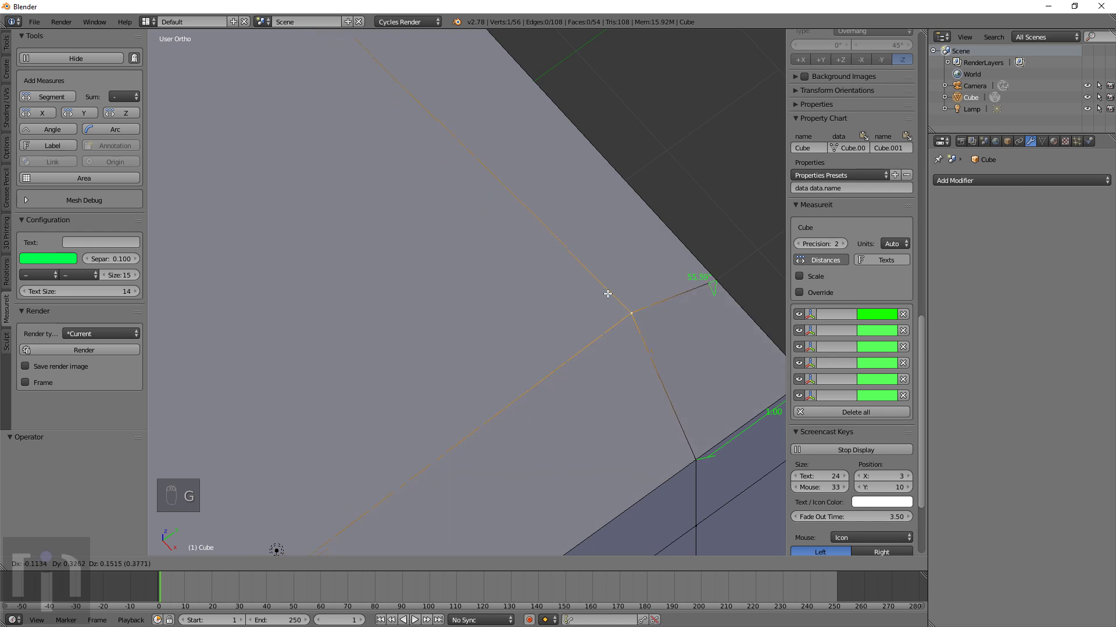
{"action": "left_click", "coordinate": [605, 357]}
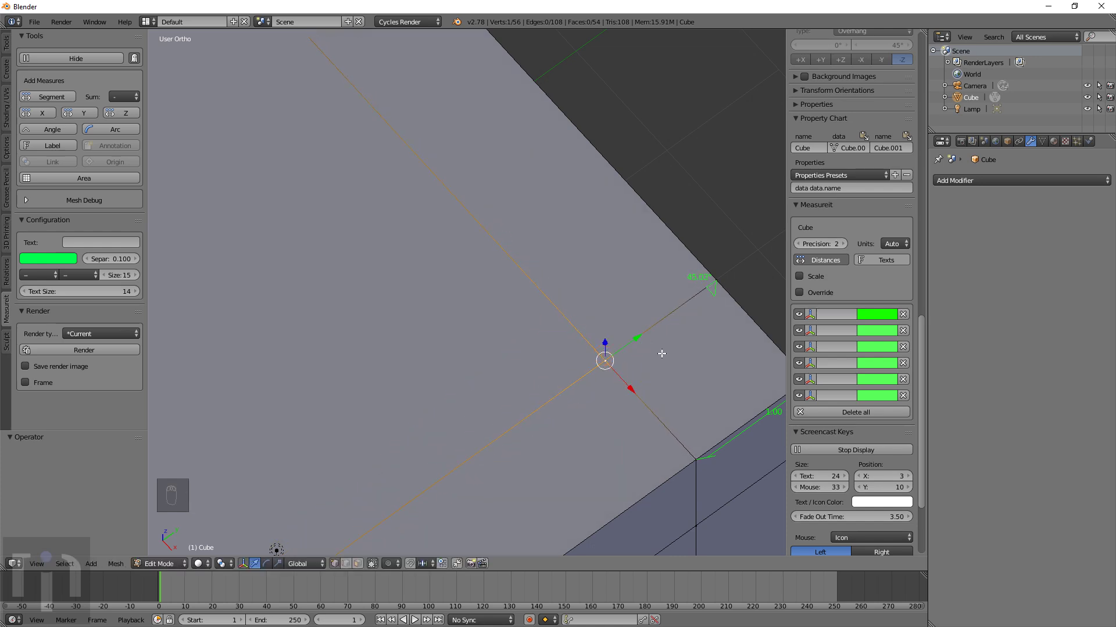
{"action": "middle_click_drag", "start_coordinate": [696, 418], "coordinate": [580, 357], "text": "shift"}
{"action": "right_click", "coordinate": [696, 459], "text": "shift"}
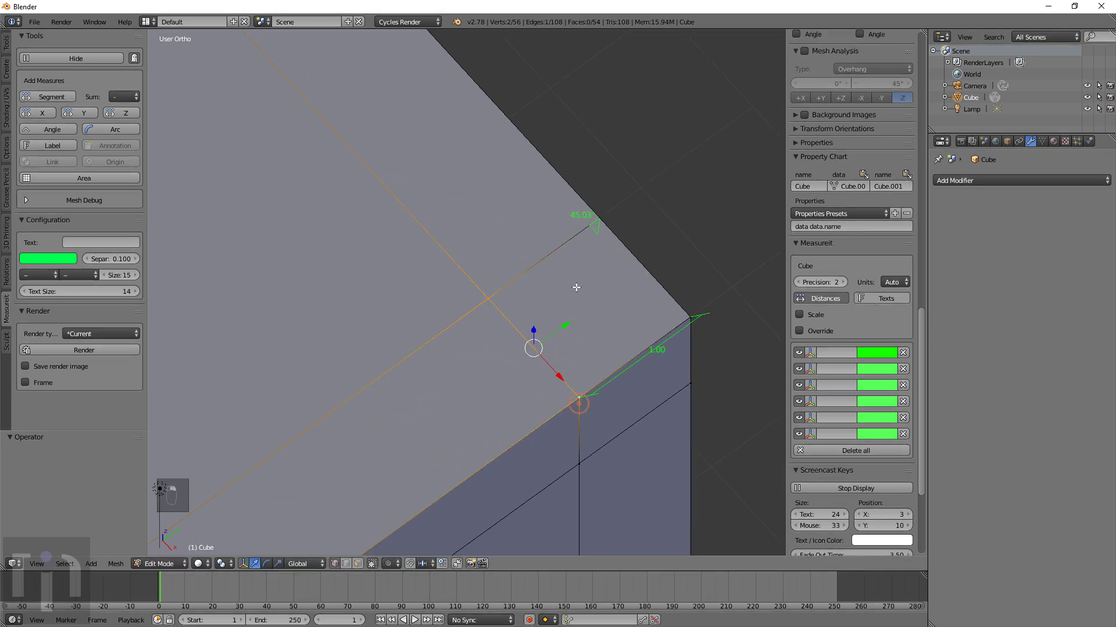
{"action": "right_click", "coordinate": [674, 322], "text": "shift"}
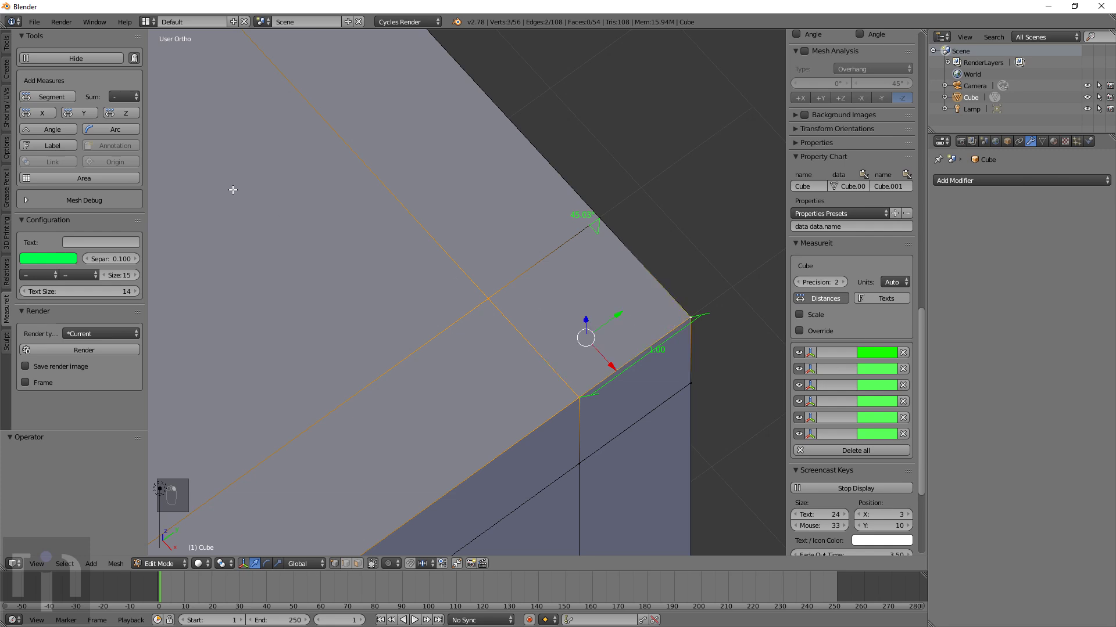
{"action": "left_click", "coordinate": [58, 130]}
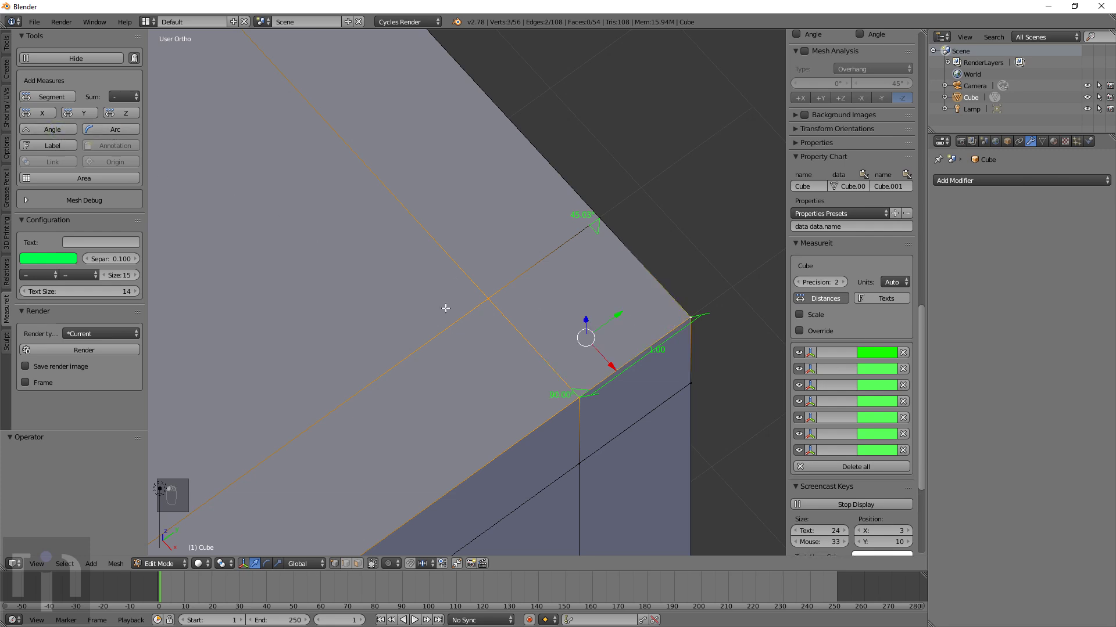
Select the top corner, right corner and diagonal-crossing vertices, leaving the crossing vertex unmoved
{"action": "scroll", "coordinate": [610, 384], "scroll_direction": "up", "scroll_amount": 3}
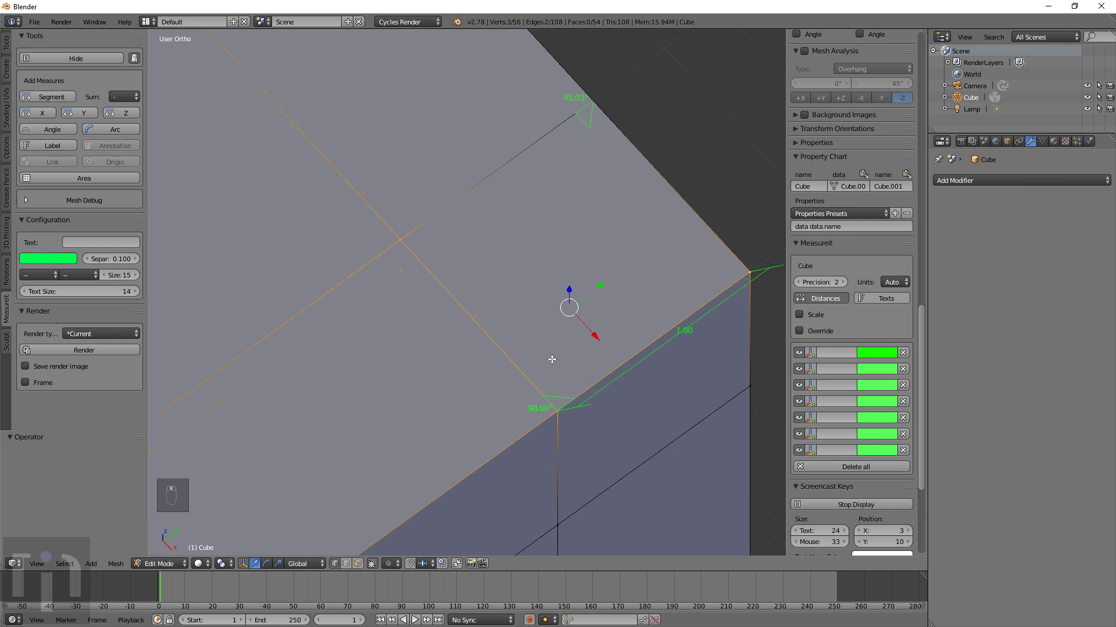
{"action": "scroll", "coordinate": [559, 338], "scroll_direction": "down", "scroll_amount": 1}
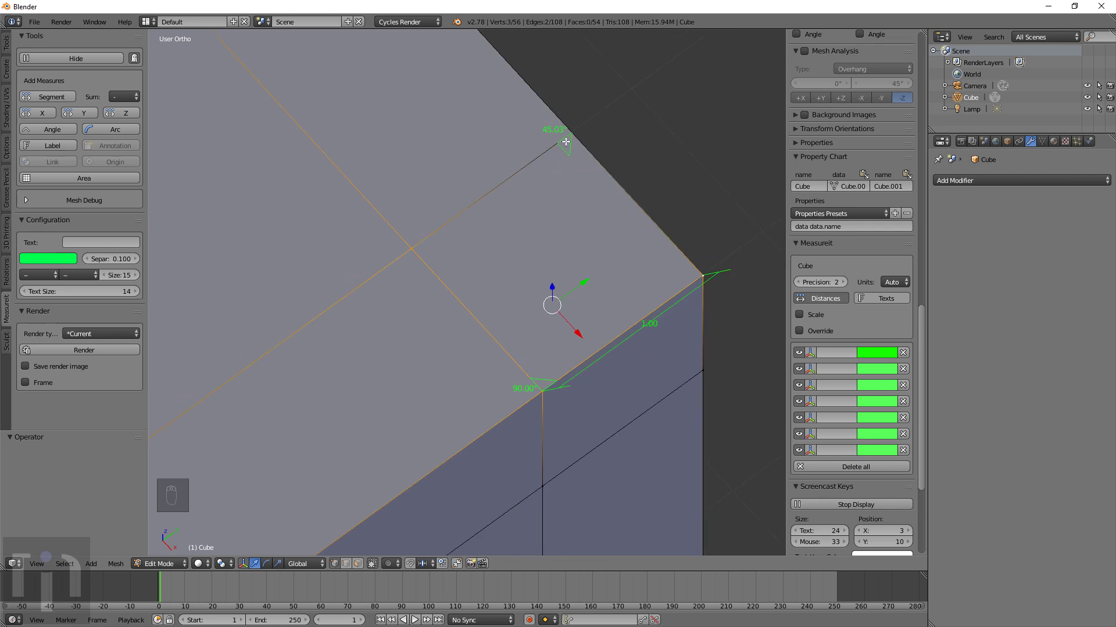
{"action": "right_click", "coordinate": [411, 249]}
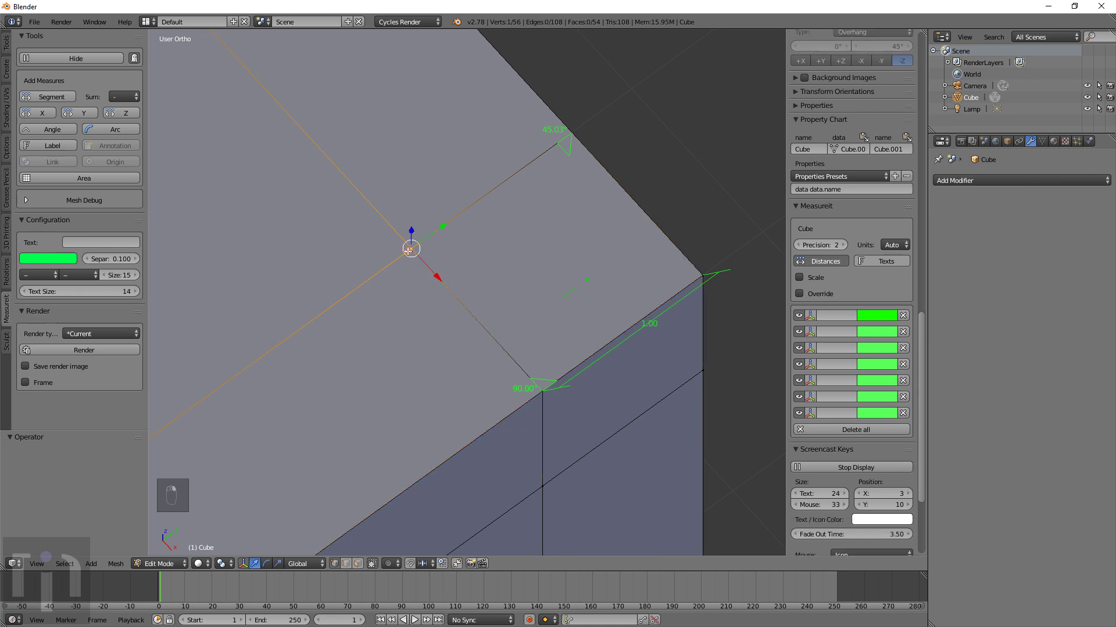
{"action": "key", "text": "g"}
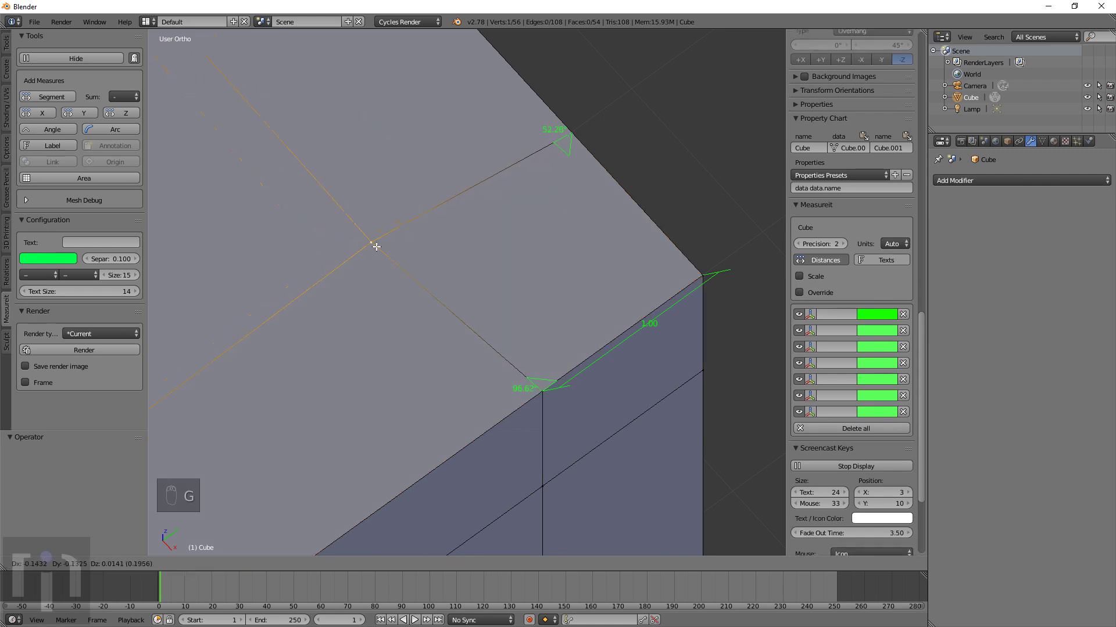
{"action": "right_click", "coordinate": [376, 246]}
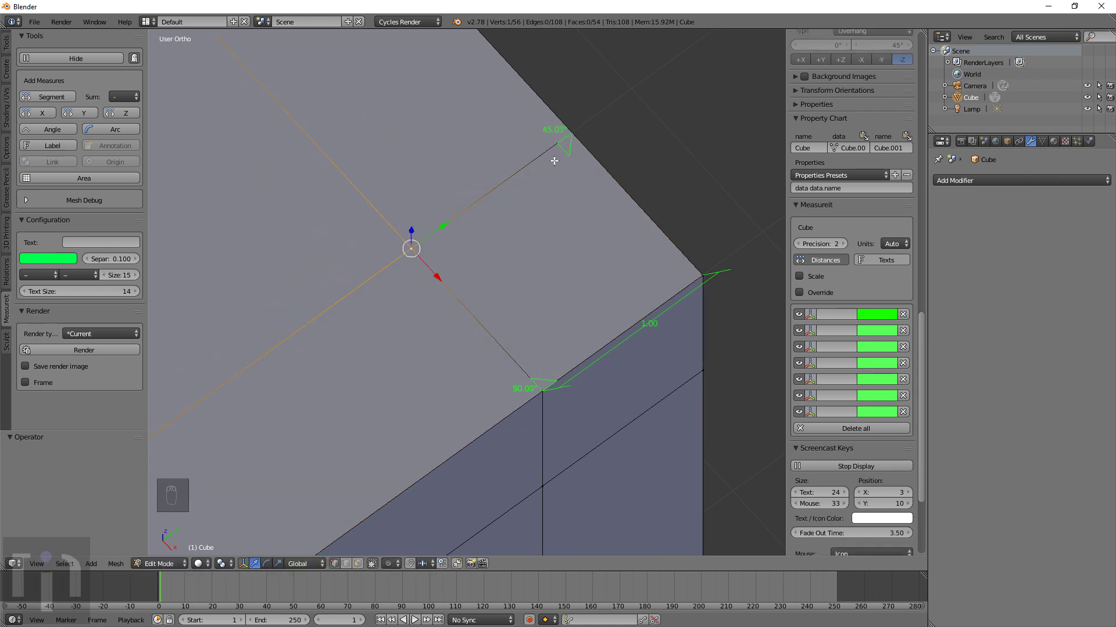
{"action": "right_click", "coordinate": [564, 142]}
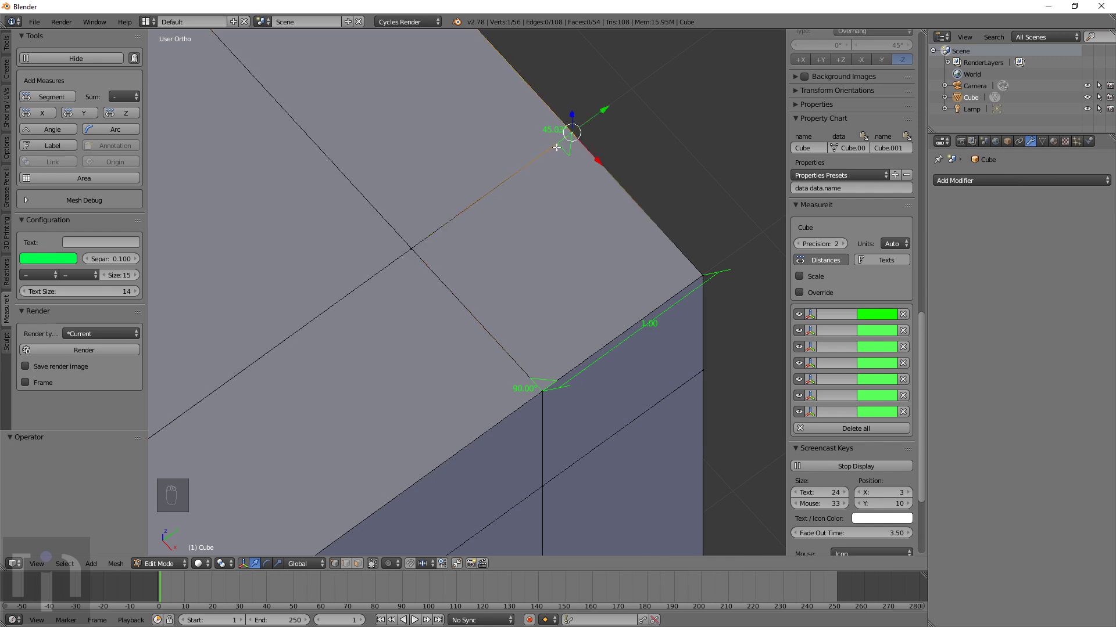
{"action": "right_click", "coordinate": [709, 284], "text": "shift"}
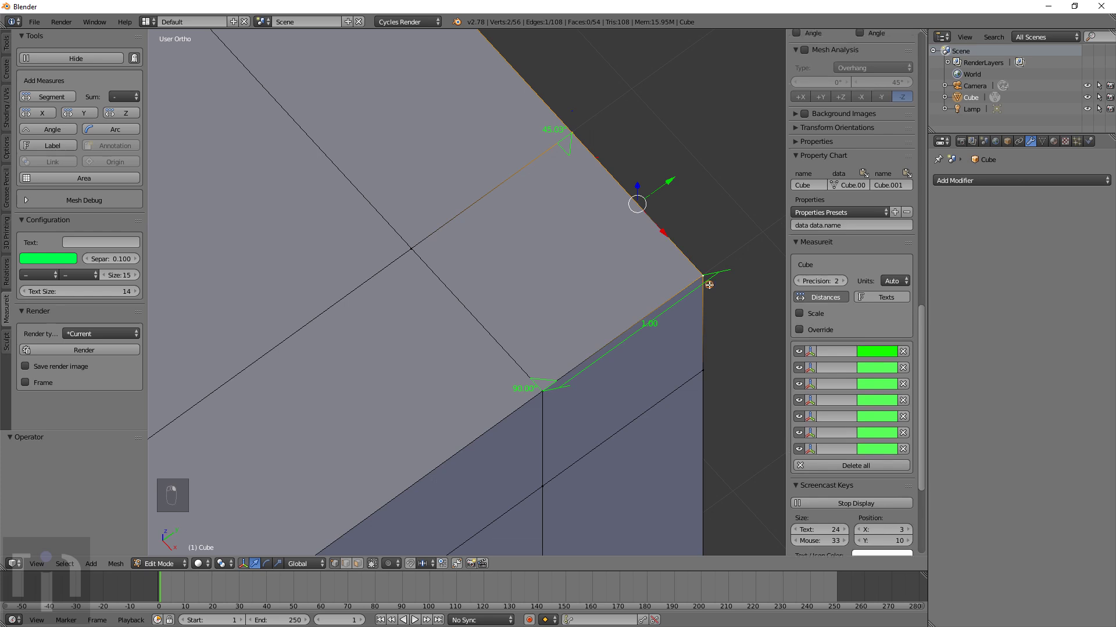
{"action": "right_click", "coordinate": [425, 255], "text": "shift"}
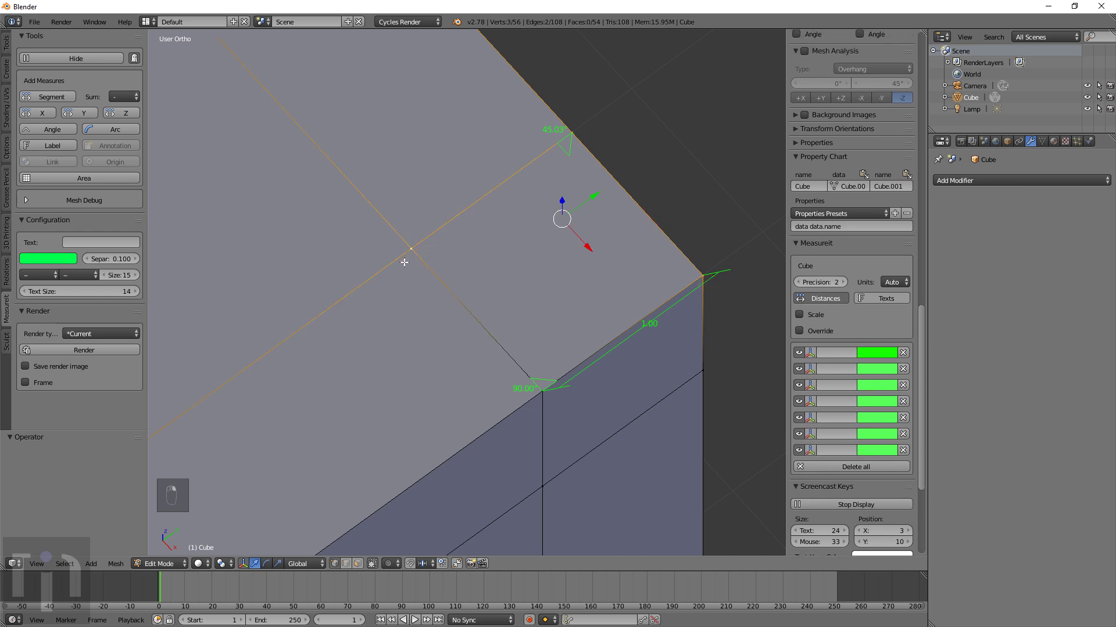
{"action": "scroll", "coordinate": [405, 263], "scroll_direction": "down", "scroll_amount": 5}
Select the near and far top-face corner vertices and add another angle measure
{"action": "right_click", "coordinate": [316, 386]}
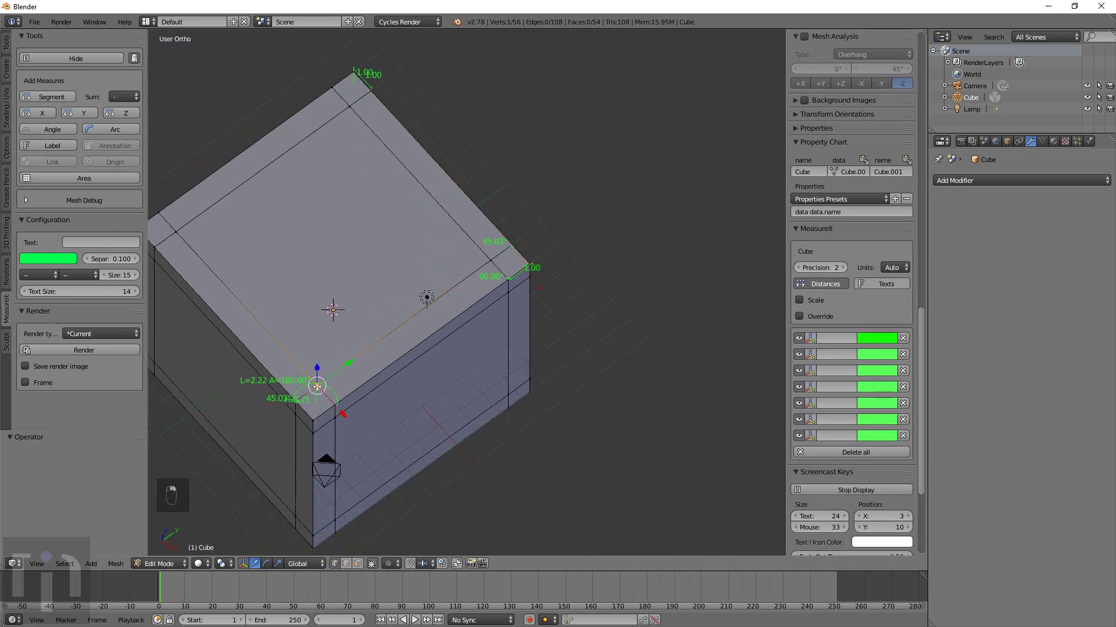
{"action": "right_click", "coordinate": [334, 406], "text": "shift"}
{"action": "right_click", "coordinate": [486, 265], "text": "shift"}
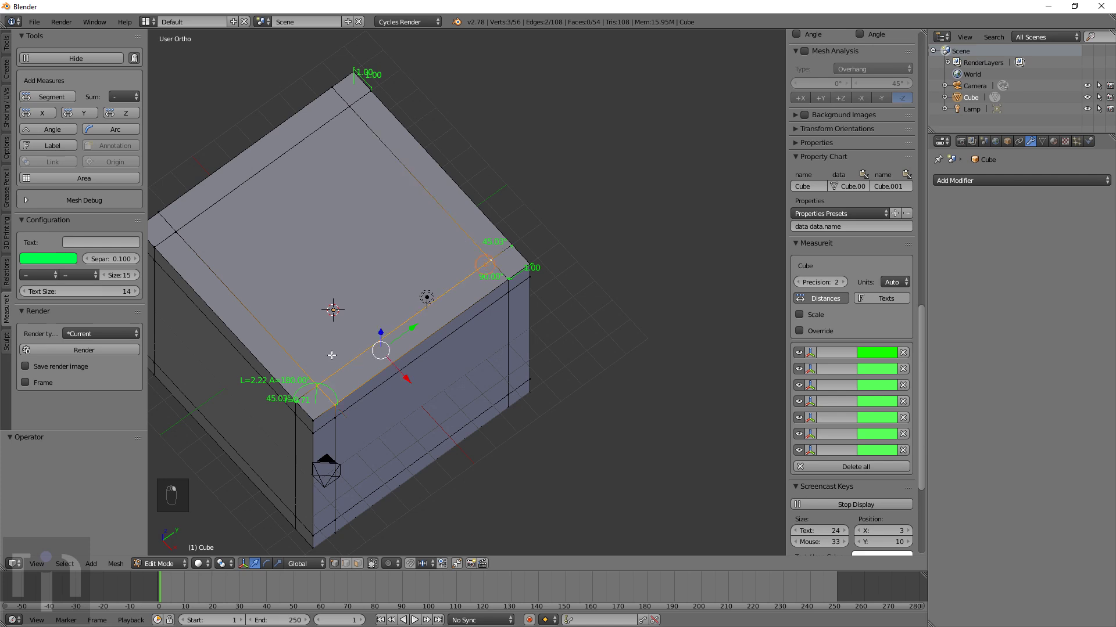
{"action": "key", "text": "g"}
{"action": "right_click", "coordinate": [426, 298]}
{"action": "right_click", "coordinate": [490, 260]}
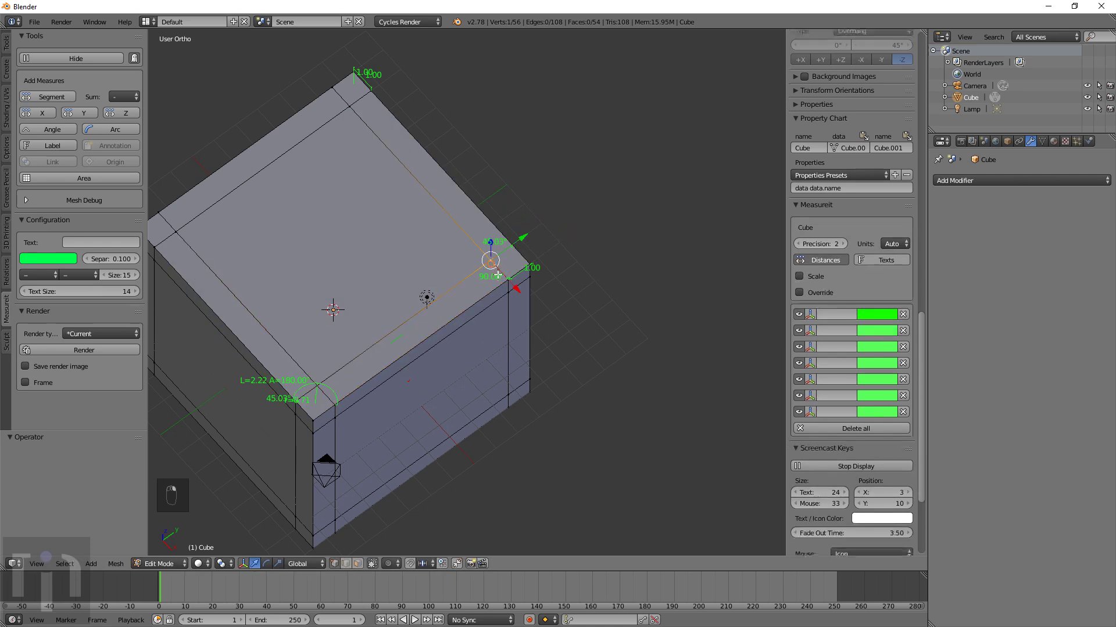
{"action": "right_click", "coordinate": [510, 278], "text": "shift"}
{"action": "right_click", "coordinate": [313, 387], "text": "shift"}
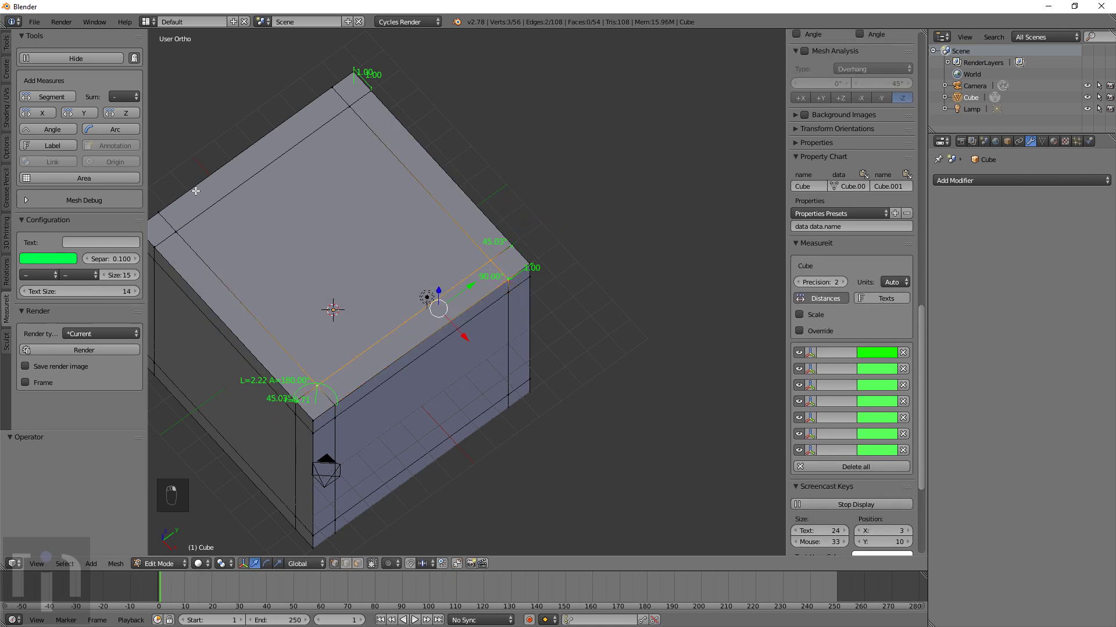
{"action": "left_click", "coordinate": [64, 124]}
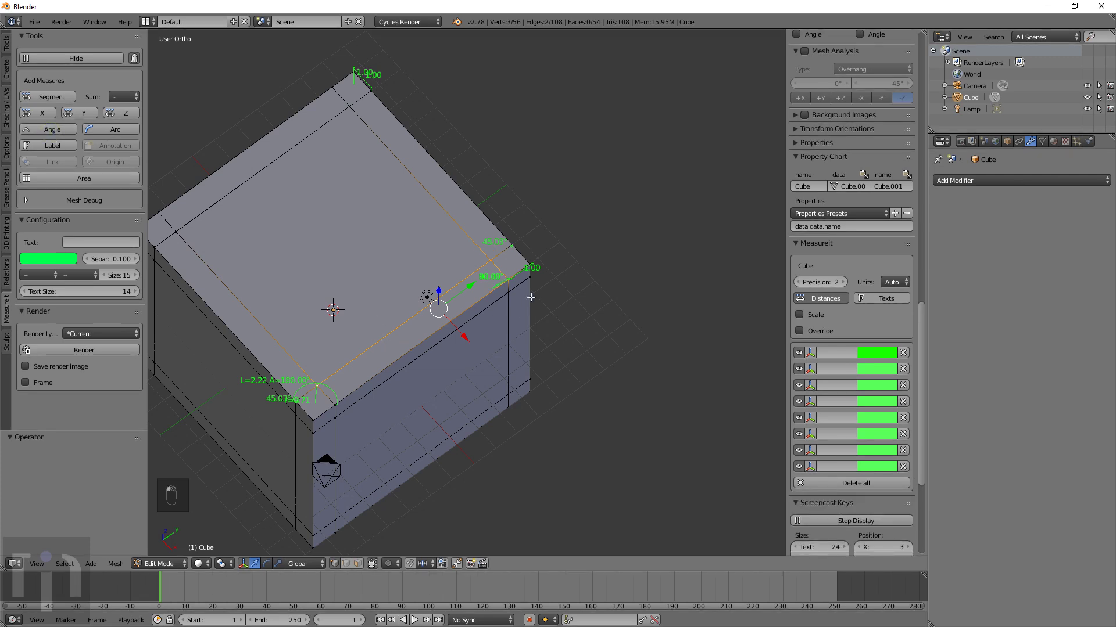
Leave the top vertex in place, deselect everything and frame the whole annotated cube
{"action": "scroll", "coordinate": [530, 298], "scroll_direction": "up", "scroll_amount": 6}
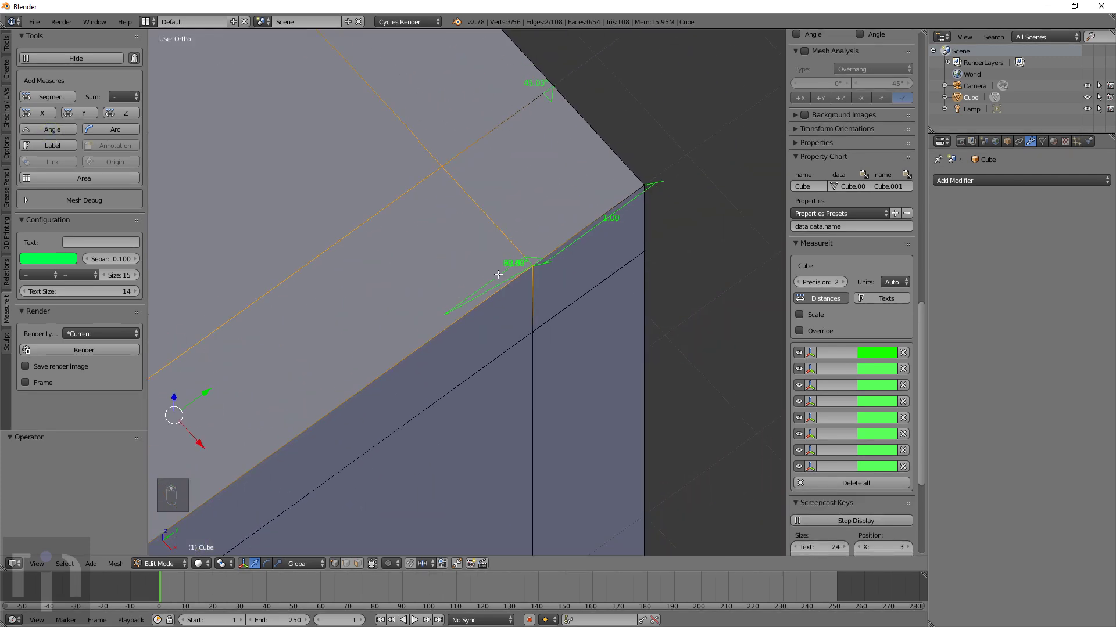
{"action": "scroll", "coordinate": [498, 275], "scroll_direction": "up", "scroll_amount": 4}
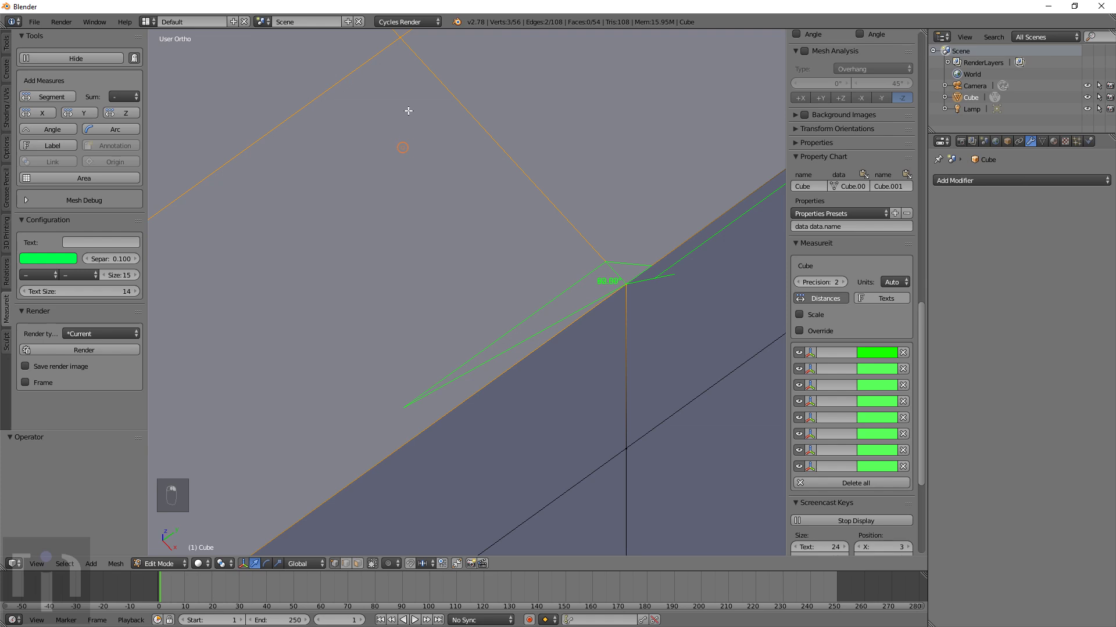
{"action": "right_click", "coordinate": [397, 44]}
{"action": "key", "text": "g"}
{"action": "key", "text": "g"}
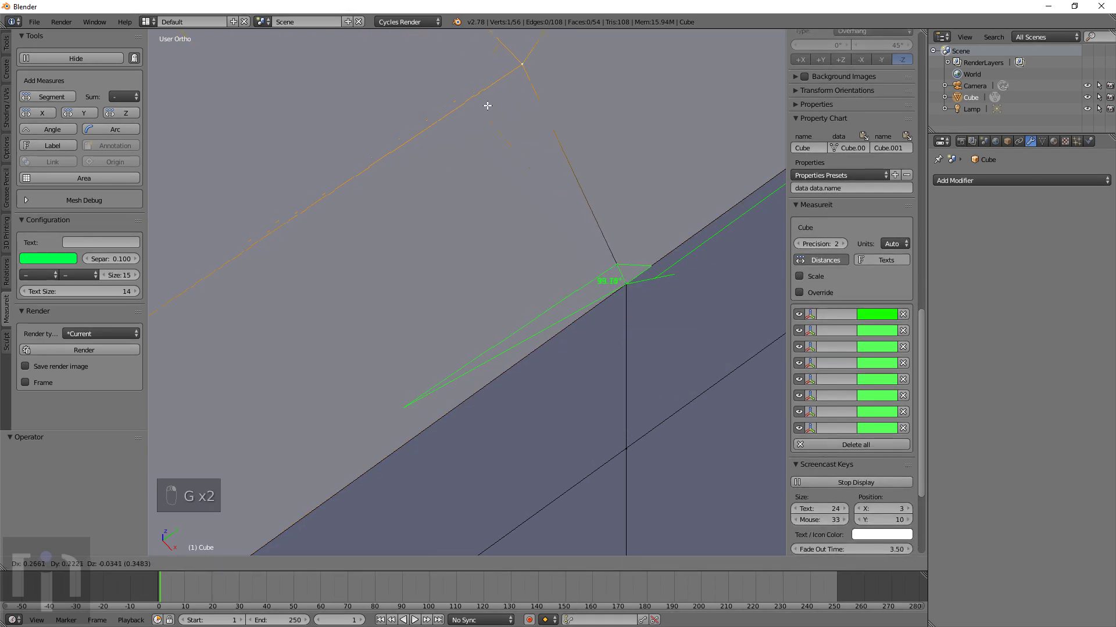
{"action": "right_click", "coordinate": [599, 71]}
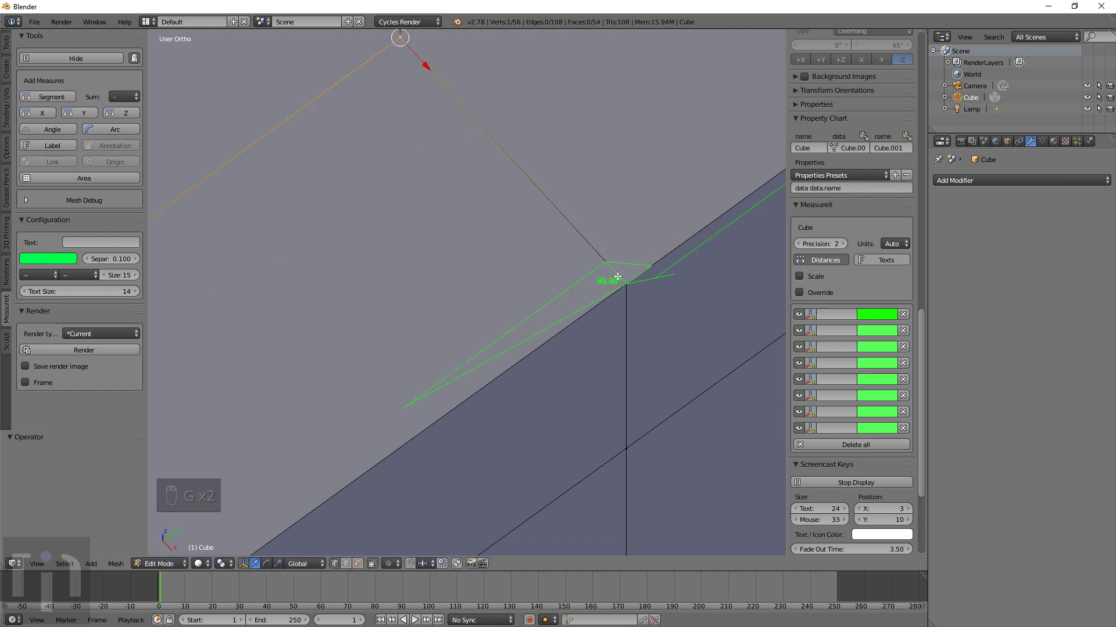
{"action": "middle_click_drag", "start_coordinate": [568, 295], "coordinate": [324, 326]}
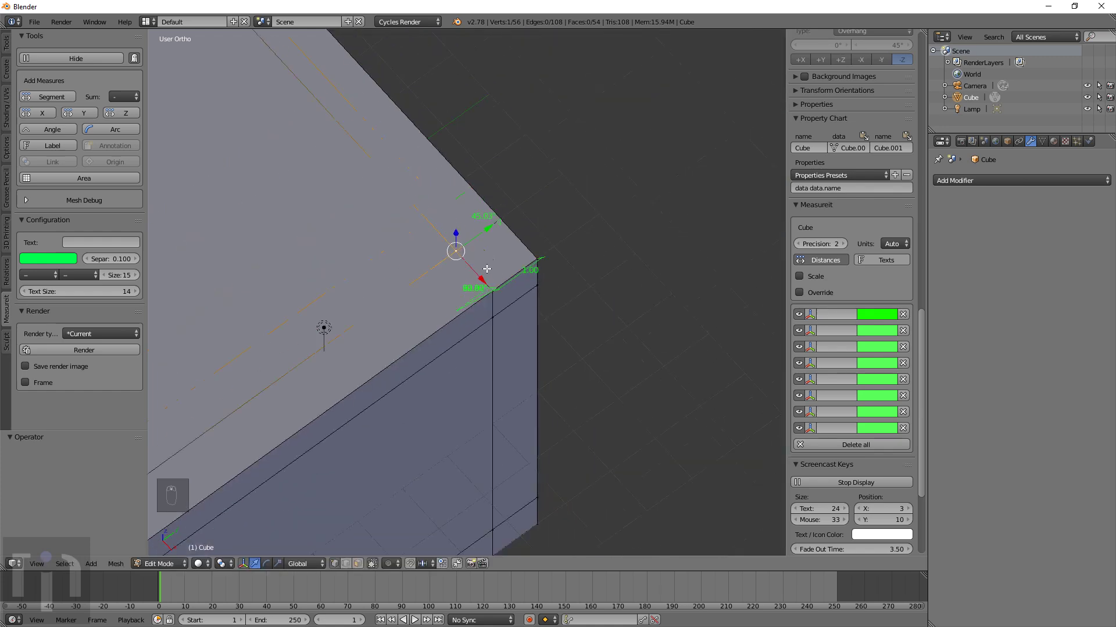
{"action": "key", "text": "a"}
{"action": "scroll", "coordinate": [523, 310], "scroll_direction": "up", "scroll_amount": 2}
{"action": "scroll", "coordinate": [523, 311], "scroll_direction": "down", "scroll_amount": 5}
{"action": "middle_click_drag", "start_coordinate": [401, 263], "coordinate": [486, 280], "text": "shift"}
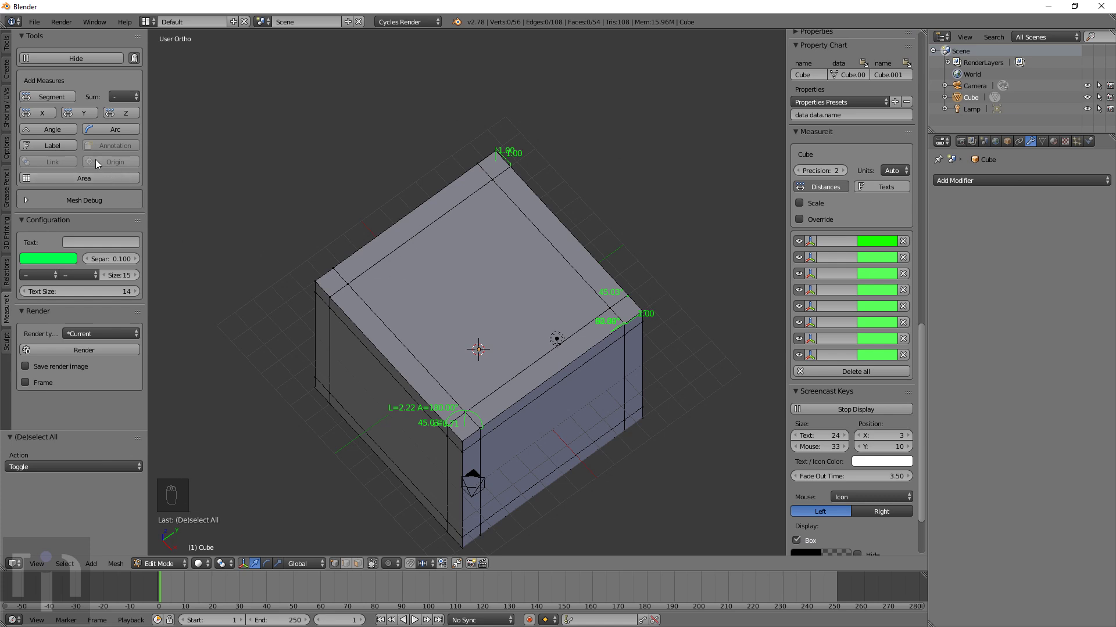
Add a 'New label' text label at the top corner vertex and expand its settings
{"action": "right_click", "coordinate": [483, 186]}
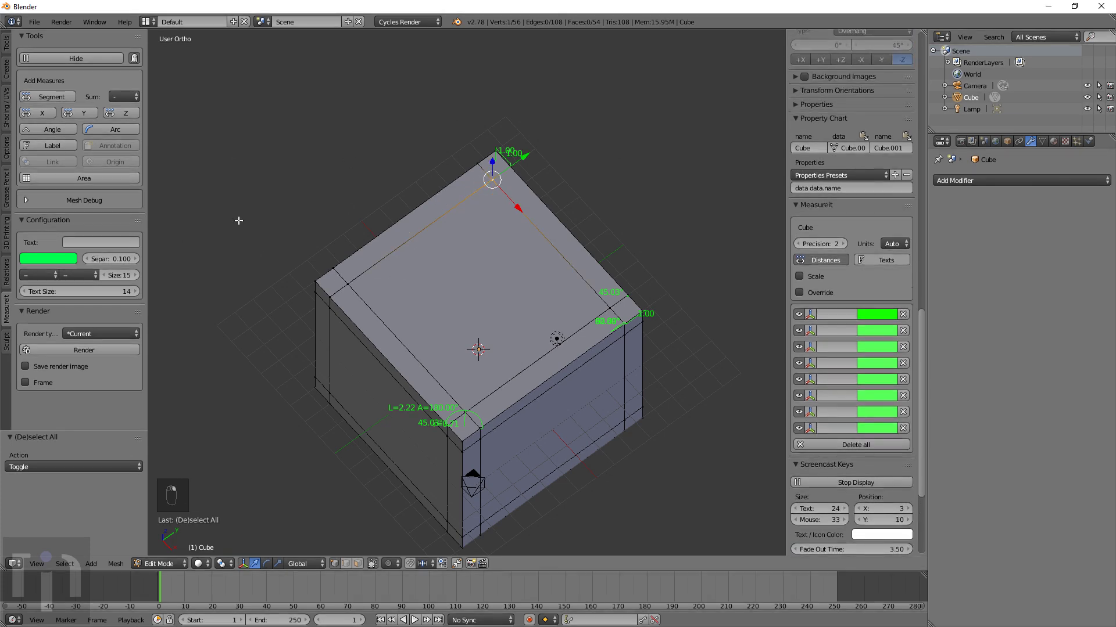
{"action": "left_click", "coordinate": [53, 148]}
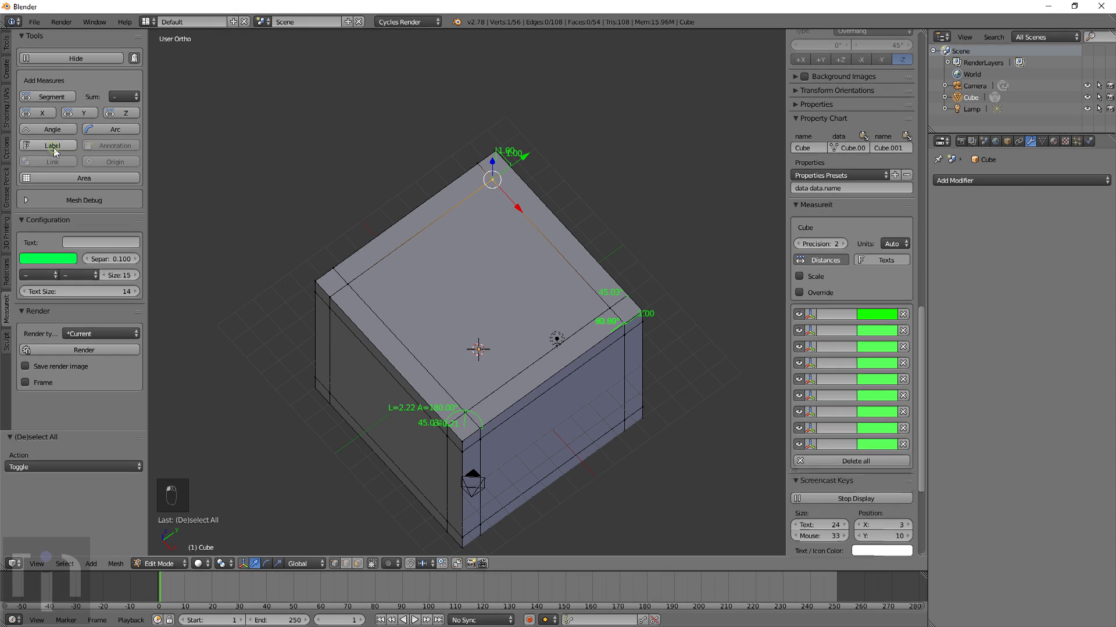
{"action": "left_click", "coordinate": [838, 446]}
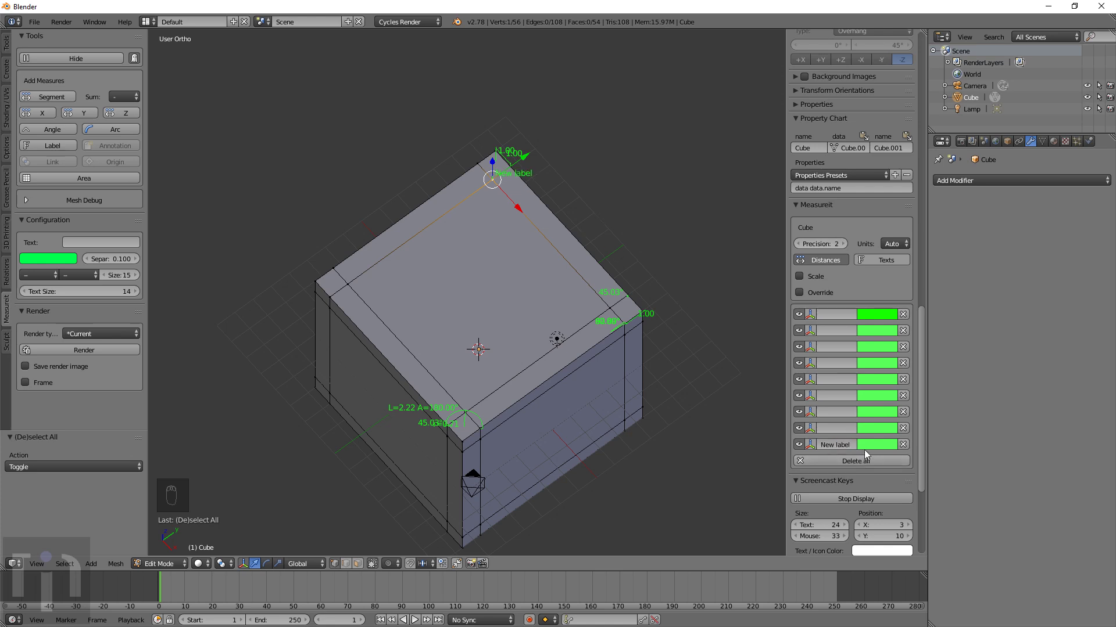
{"action": "left_click", "coordinate": [810, 444]}
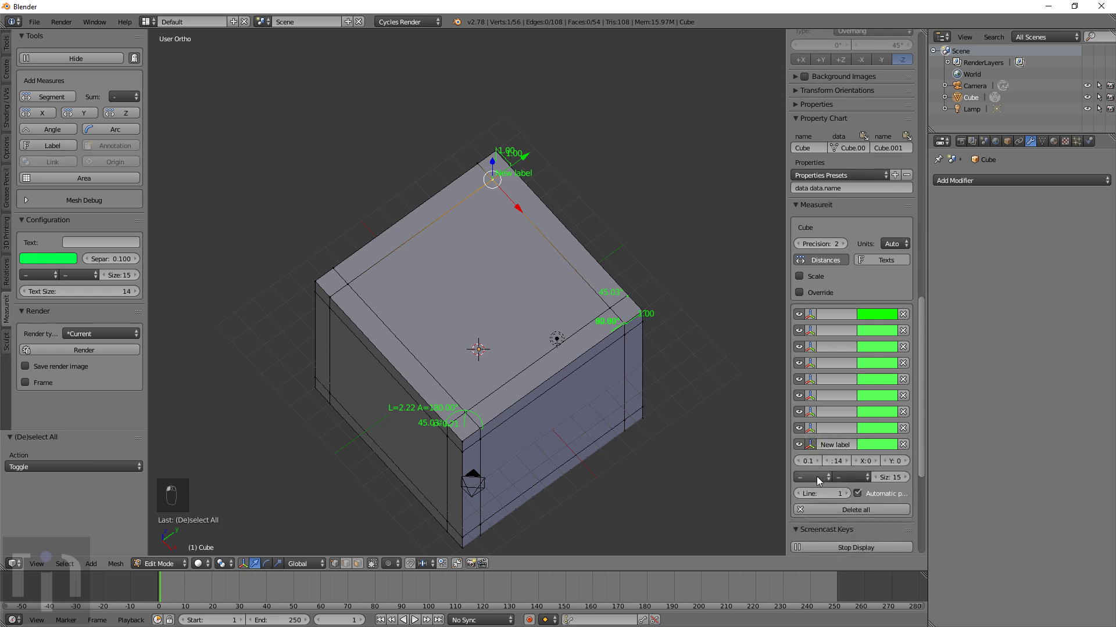
From a low side view, add the second top-edge corner vertex to the selection
{"action": "middle_click_drag", "start_coordinate": [616, 379], "coordinate": [523, 362]}
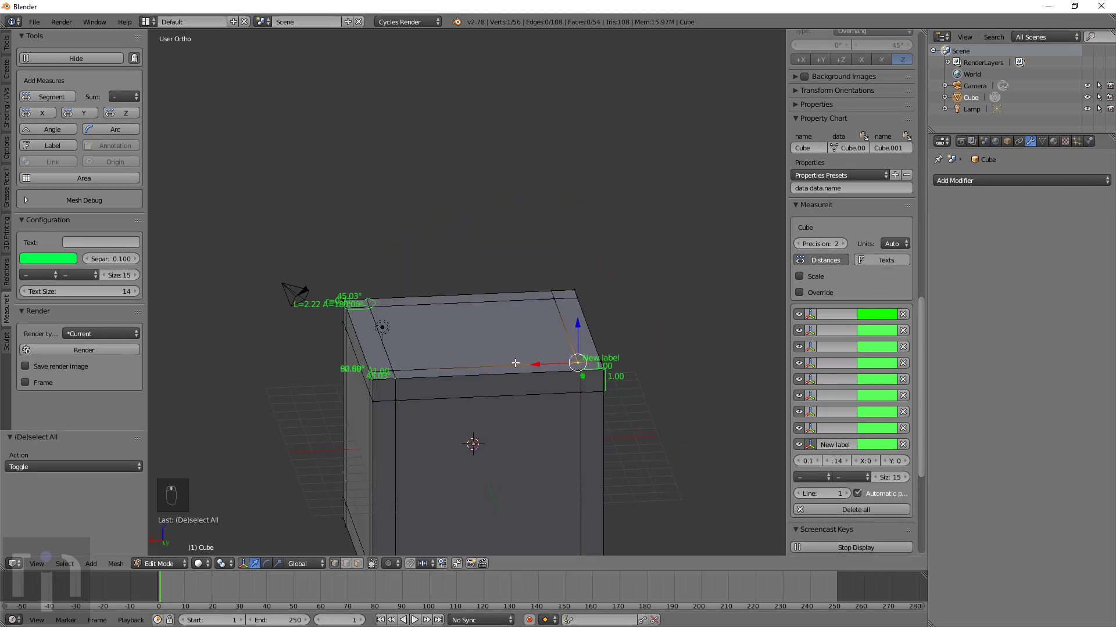
{"action": "scroll", "coordinate": [610, 356], "scroll_direction": "up", "scroll_amount": 4}
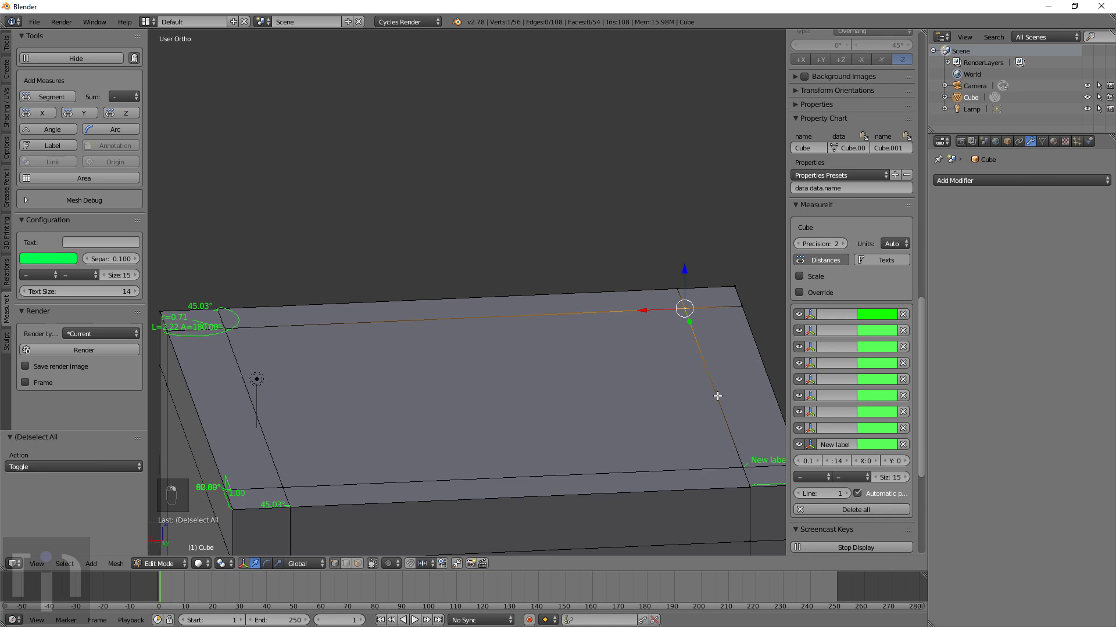
{"action": "middle_click_drag", "start_coordinate": [717, 391], "coordinate": [577, 314], "text": "shift"}
{"action": "right_click", "coordinate": [564, 291], "text": "shift"}
{"action": "scroll", "coordinate": [818, 403], "scroll_direction": "up", "scroll_amount": 3}
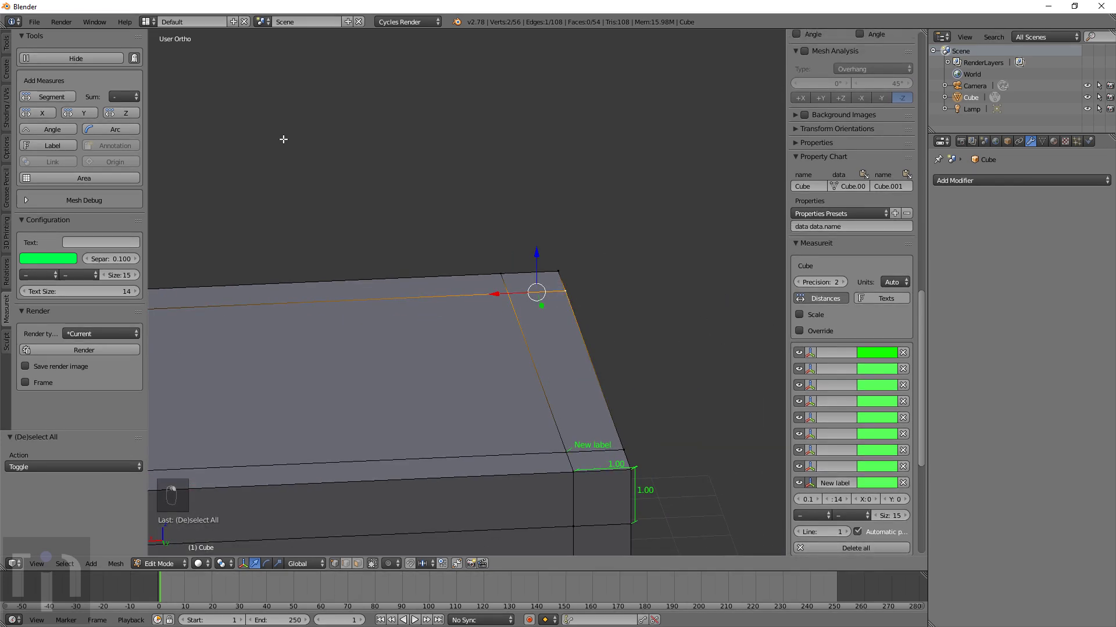
Add a segment measure along the top edge and give its first end a Line marker
{"action": "left_click", "coordinate": [51, 97]}
{"action": "scroll", "coordinate": [782, 427], "scroll_direction": "down", "scroll_amount": 1}
{"action": "scroll", "coordinate": [895, 446], "scroll_direction": "down", "scroll_amount": 4}
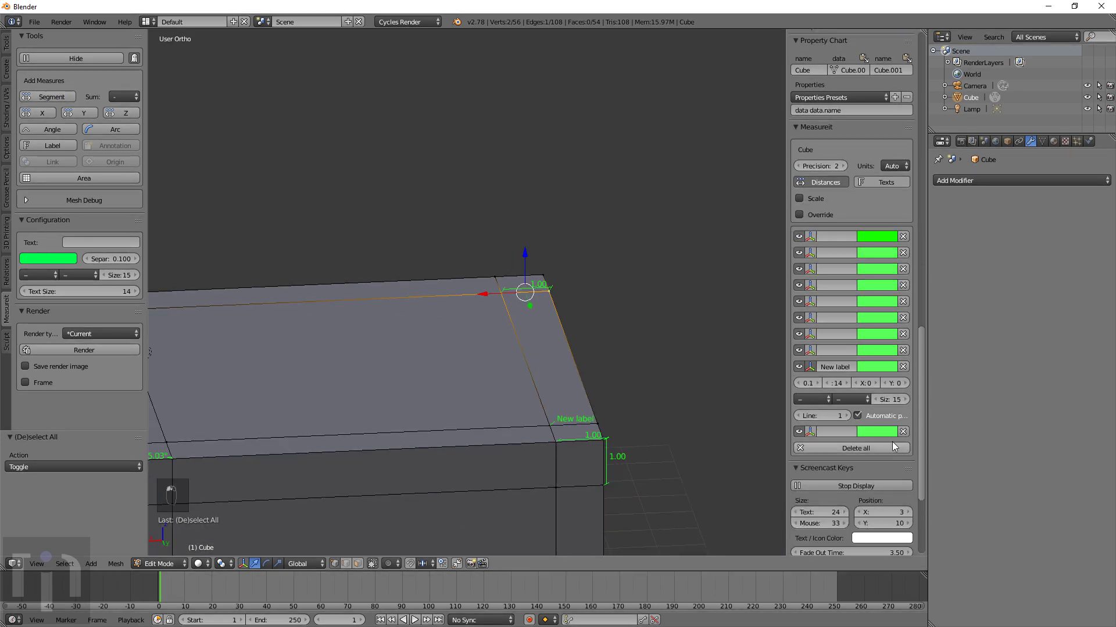
{"action": "scroll", "coordinate": [894, 446], "scroll_direction": "down", "scroll_amount": 3}
{"action": "left_click", "coordinate": [810, 362]}
{"action": "scroll", "coordinate": [448, 295], "scroll_direction": "up", "scroll_amount": 4}
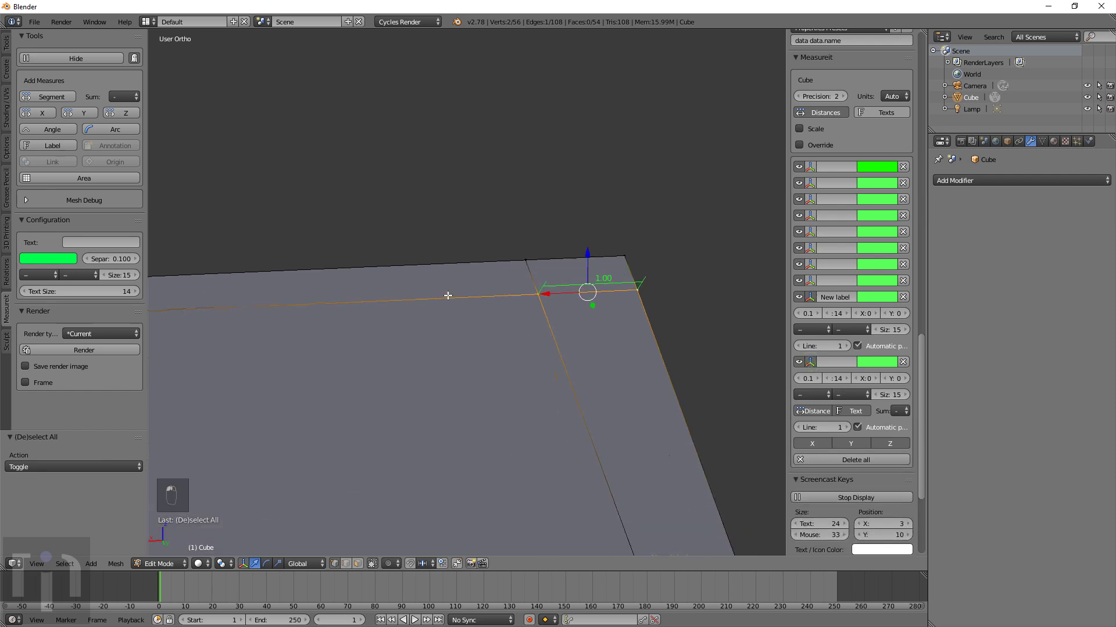
{"action": "left_click", "coordinate": [811, 395]}
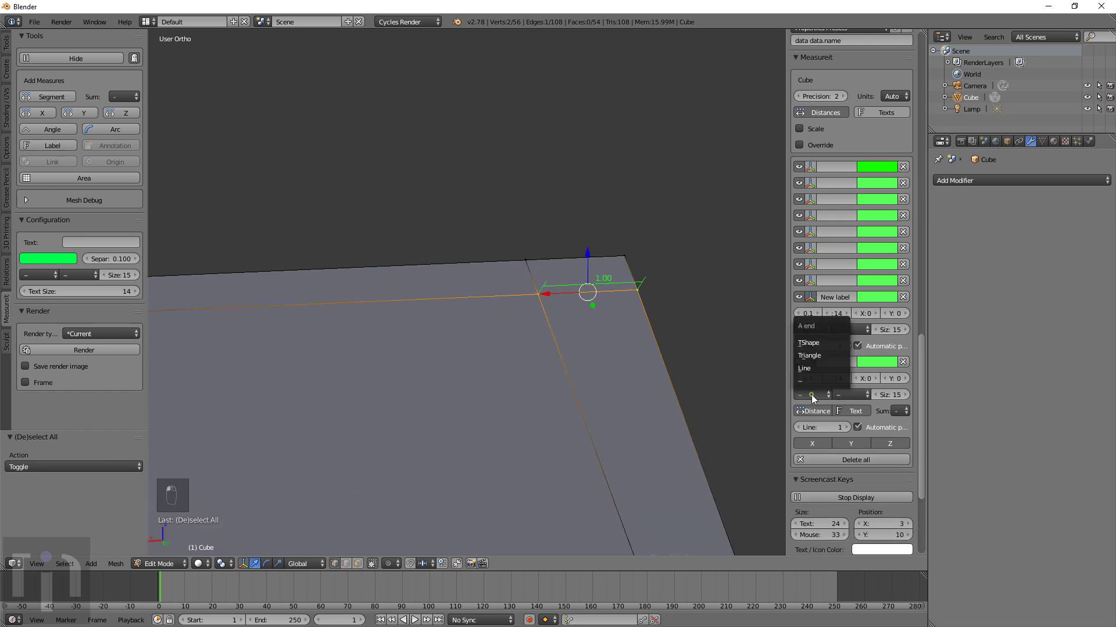
{"action": "left_click", "coordinate": [811, 368]}
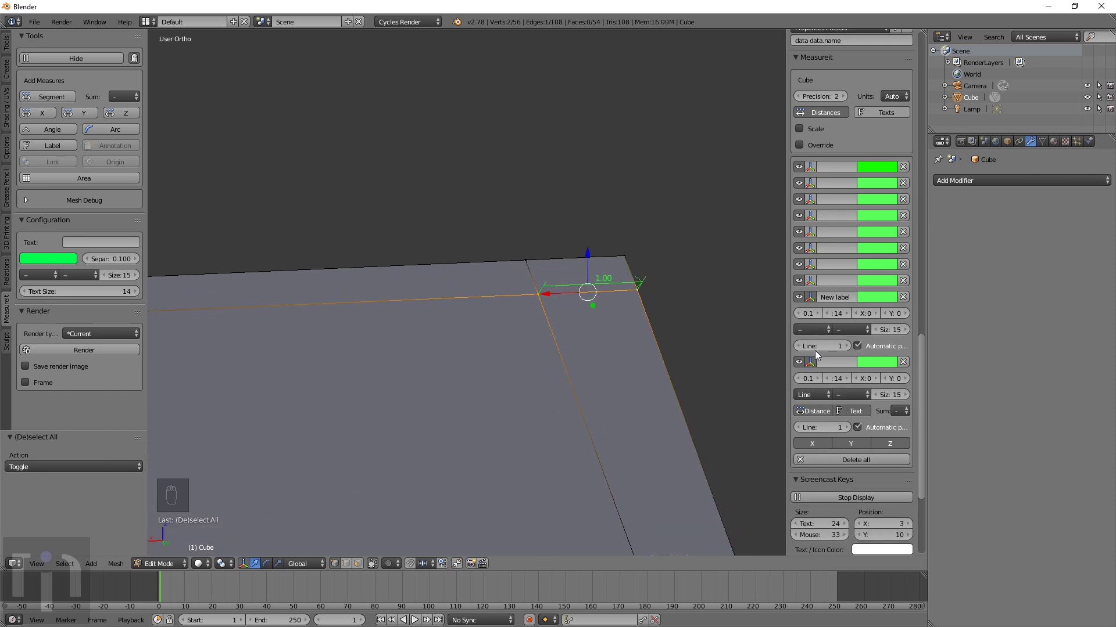
Set the label measure's first end to Triangle and second end to TShape, then collapse its settings
{"action": "left_click", "coordinate": [819, 331]}
{"action": "left_click", "coordinate": [811, 313]}
{"action": "left_click", "coordinate": [812, 329]}
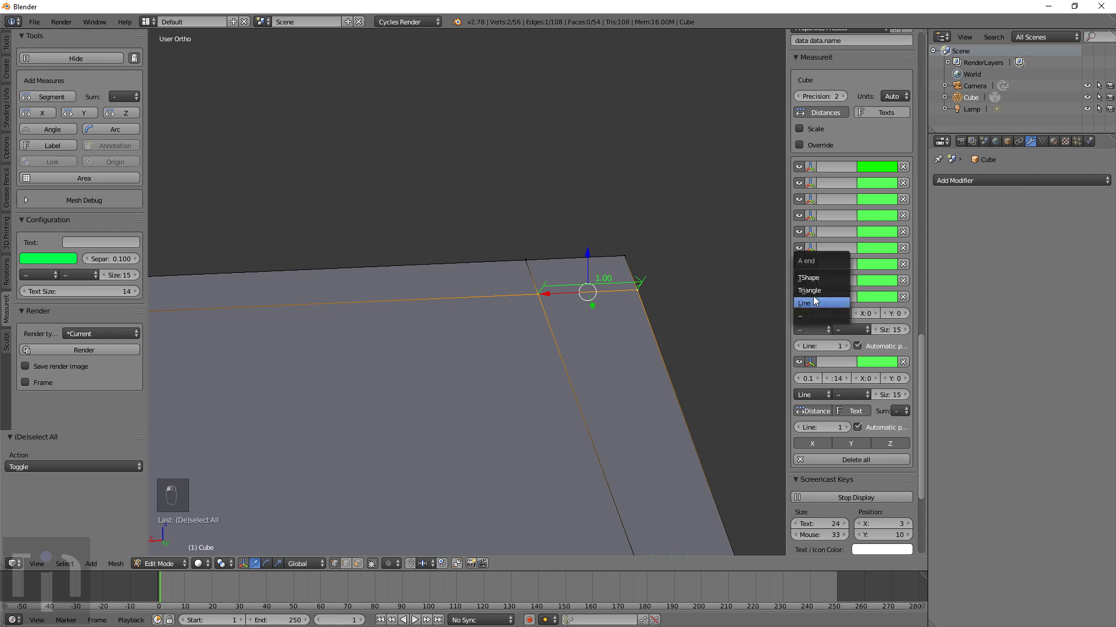
{"action": "left_click", "coordinate": [814, 301]}
{"action": "left_click", "coordinate": [818, 328]}
{"action": "left_click", "coordinate": [815, 291]}
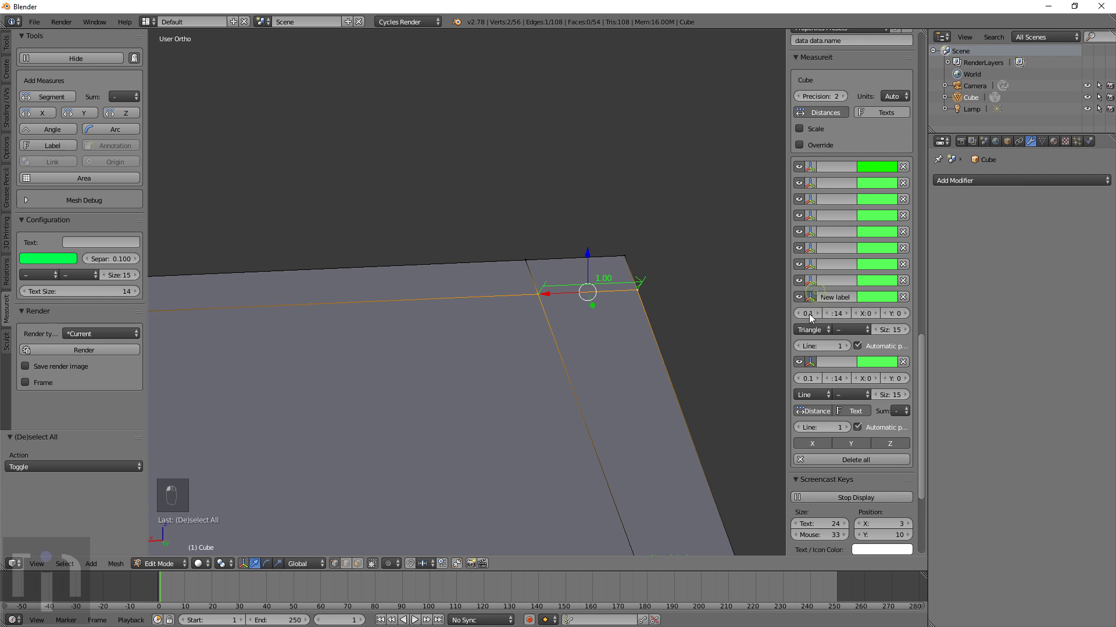
{"action": "left_click", "coordinate": [853, 329]}
{"action": "left_click", "coordinate": [846, 277]}
{"action": "middle_click_drag", "start_coordinate": [786, 349], "coordinate": [598, 378]}
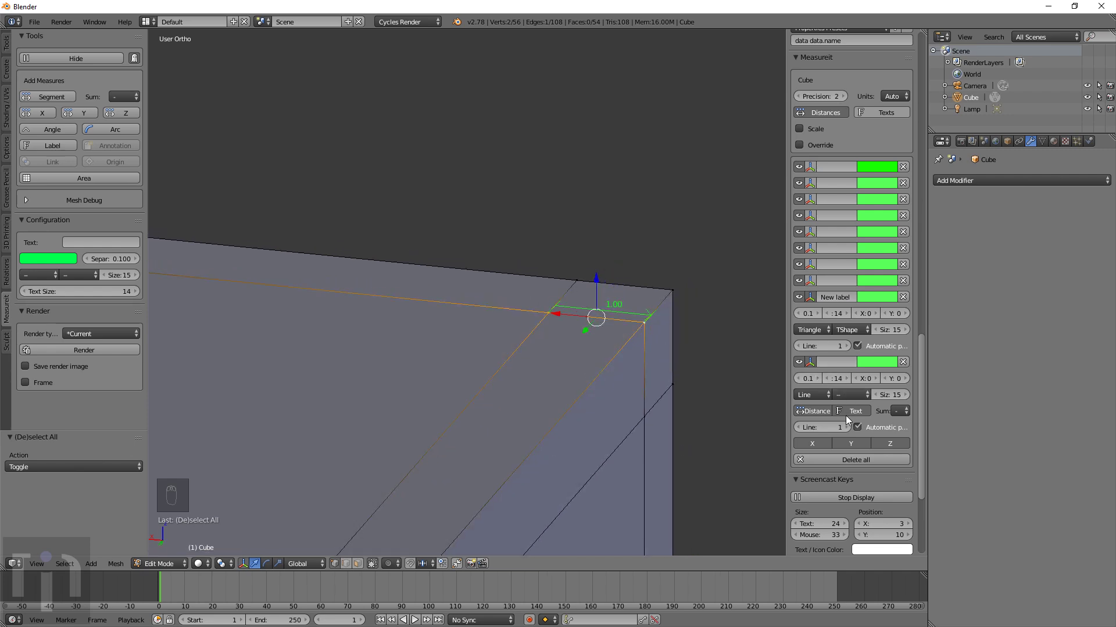
{"action": "left_click", "coordinate": [809, 297]}
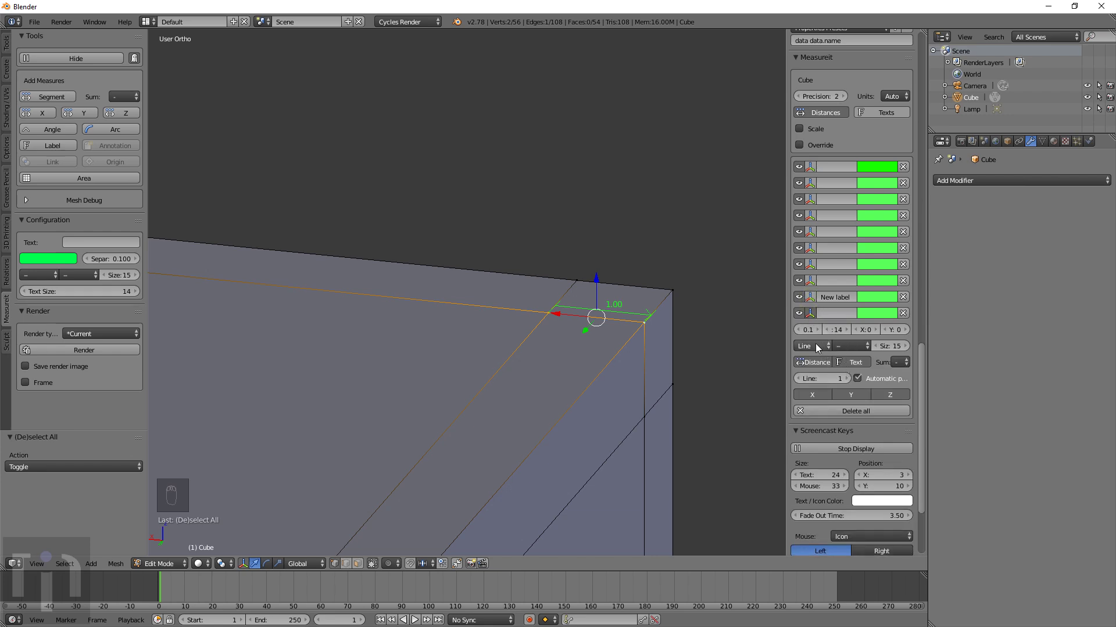
{"action": "left_click", "coordinate": [816, 347]}
Try Triangle and then TShape as both end markers of the top-edge measure
{"action": "left_click", "coordinate": [818, 308]}
{"action": "left_click", "coordinate": [842, 347]}
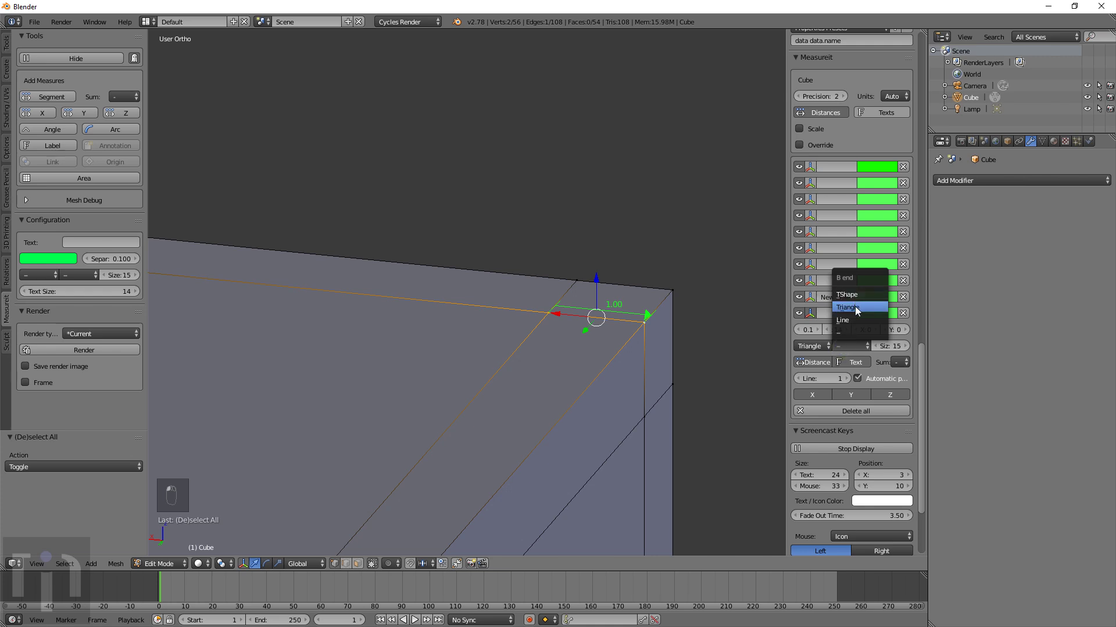
{"action": "left_click", "coordinate": [856, 307]}
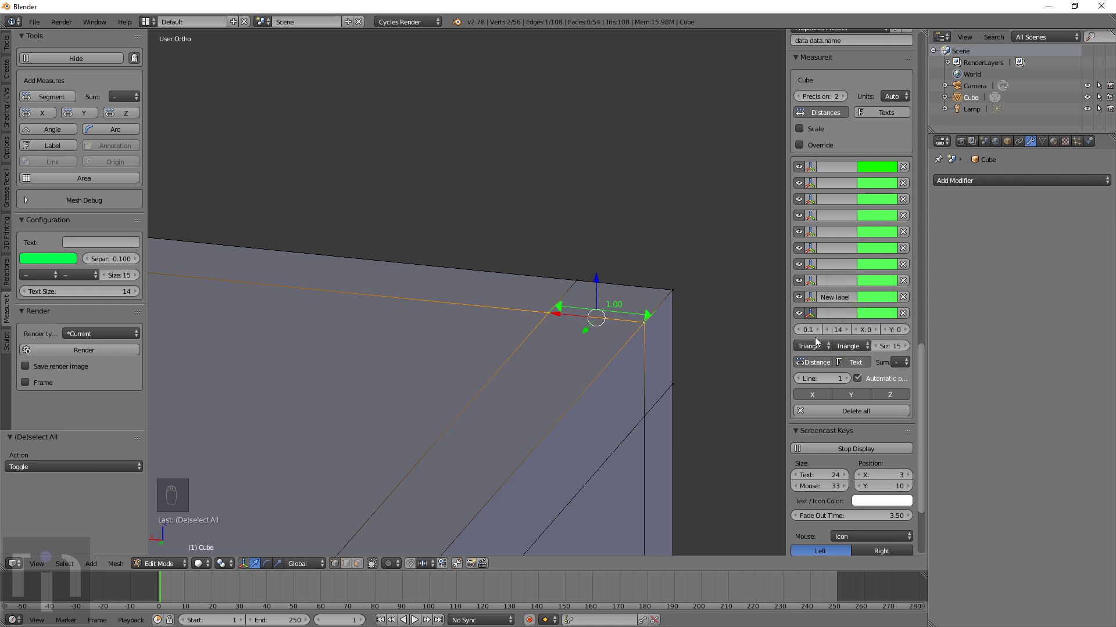
{"action": "left_click", "coordinate": [848, 346]}
{"action": "left_click", "coordinate": [853, 294]}
{"action": "left_click", "coordinate": [813, 347]}
{"action": "left_click", "coordinate": [819, 300]}
Clear both end markers, then give both ends Line markers
{"action": "middle_click_drag", "start_coordinate": [651, 321], "coordinate": [615, 371]}
{"action": "scroll", "coordinate": [615, 371], "scroll_direction": "up", "scroll_amount": 3}
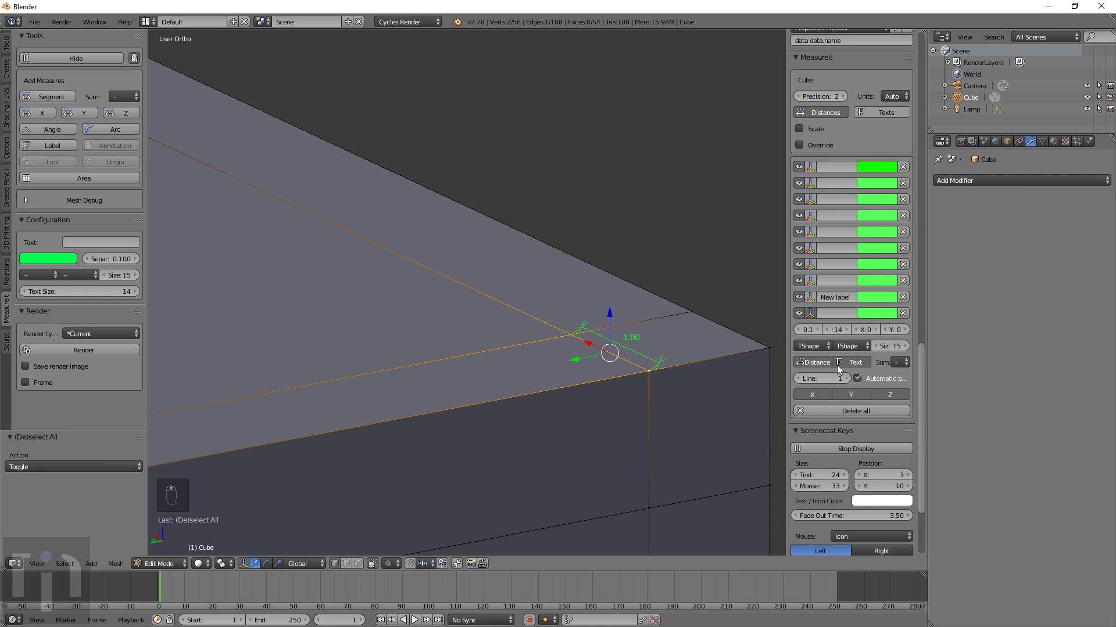
{"action": "left_click", "coordinate": [813, 346]}
{"action": "left_click", "coordinate": [811, 329]}
{"action": "left_click", "coordinate": [852, 346]}
{"action": "left_click", "coordinate": [847, 326]}
{"action": "left_click", "coordinate": [818, 344]}
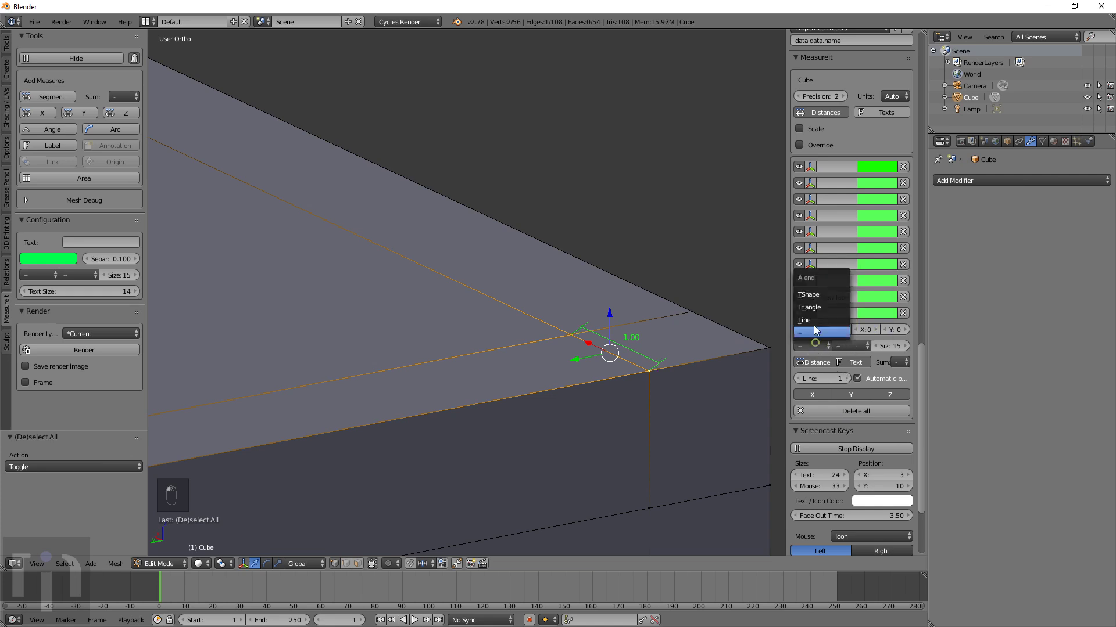
{"action": "left_click", "coordinate": [813, 318]}
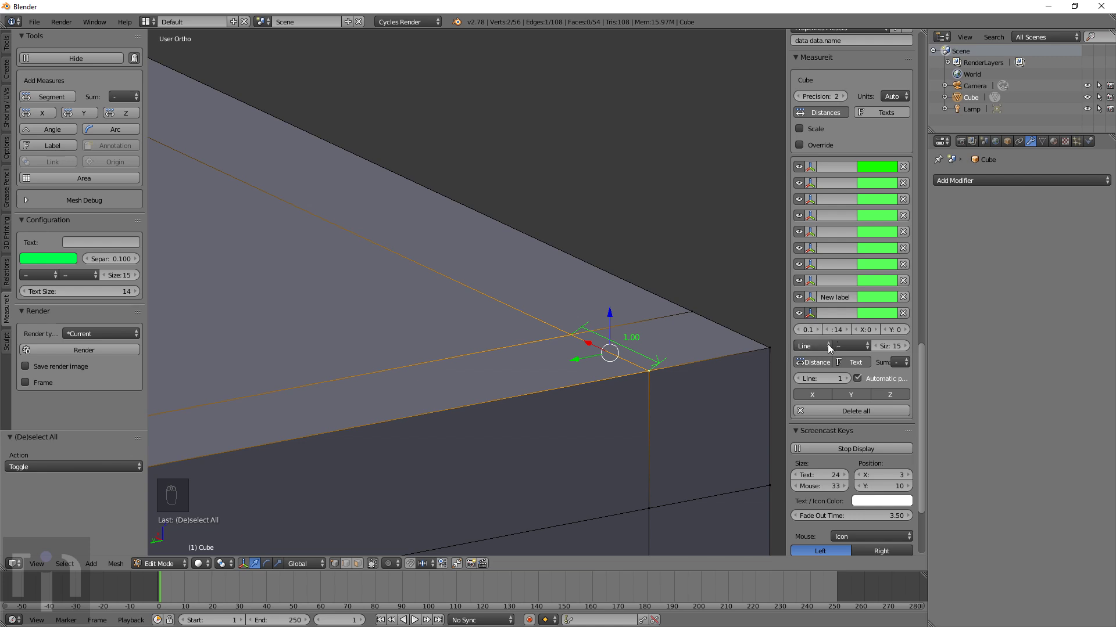
{"action": "left_click", "coordinate": [852, 346]}
{"action": "left_click", "coordinate": [842, 317]}
Switch the B end to Triangle, then set both ends to TShape
{"action": "middle_click_drag", "start_coordinate": [669, 360], "coordinate": [711, 353]}
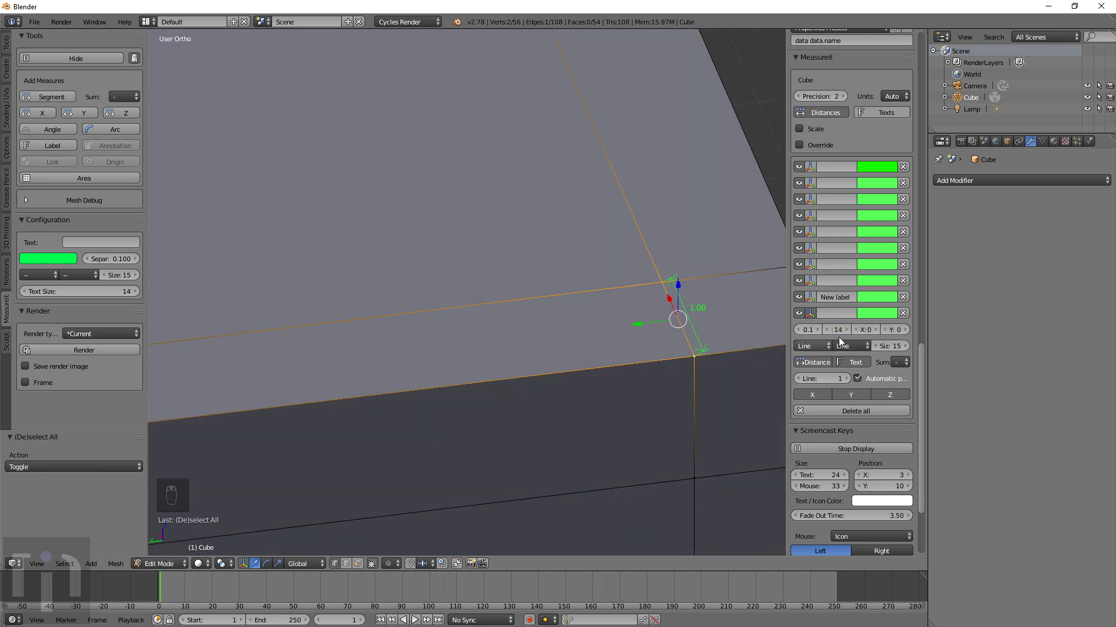
{"action": "left_click", "coordinate": [845, 346]}
{"action": "left_click", "coordinate": [848, 305]}
{"action": "left_click", "coordinate": [814, 345]}
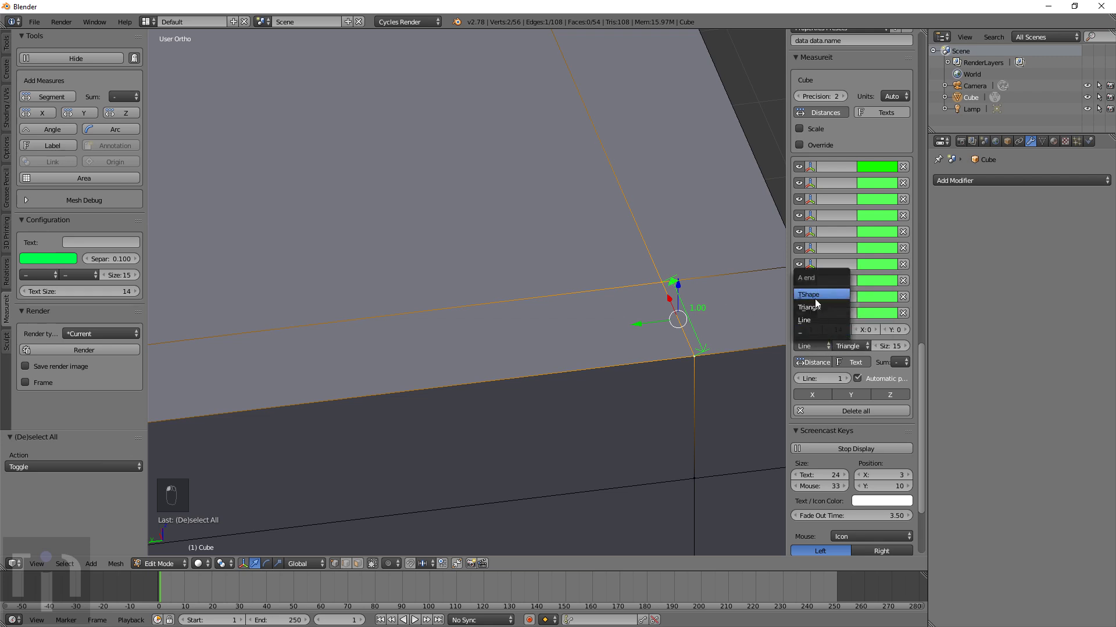
{"action": "left_click", "coordinate": [814, 296]}
{"action": "left_click", "coordinate": [842, 346]}
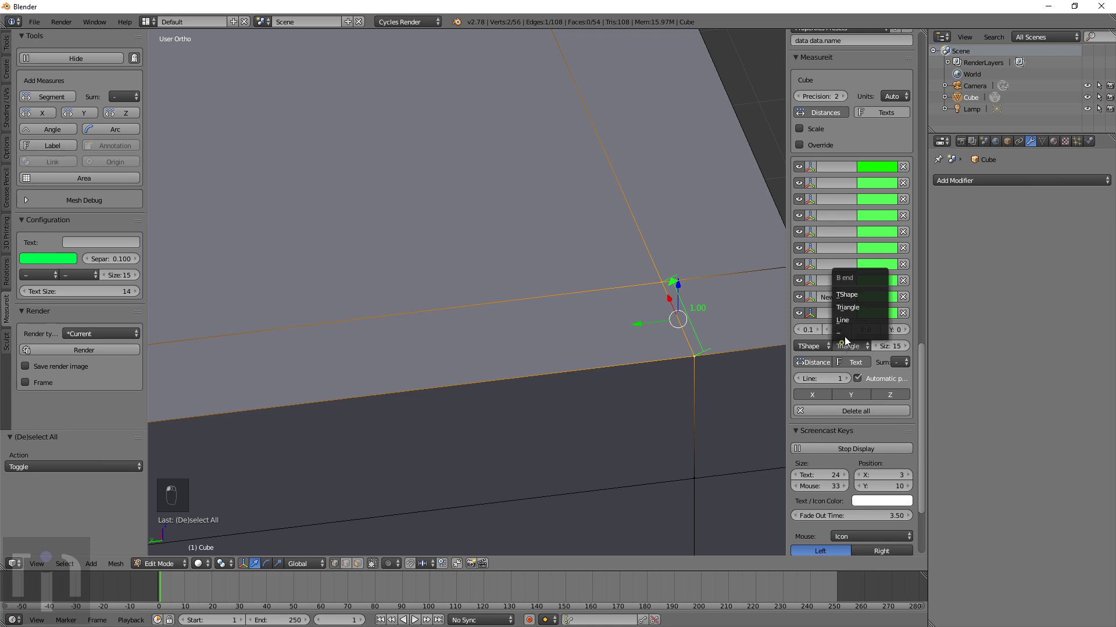
{"action": "left_click", "coordinate": [847, 295]}
Set both the A and B ends to – for a plain dimension line
{"action": "middle_click_drag", "start_coordinate": [764, 326], "coordinate": [150, 375]}
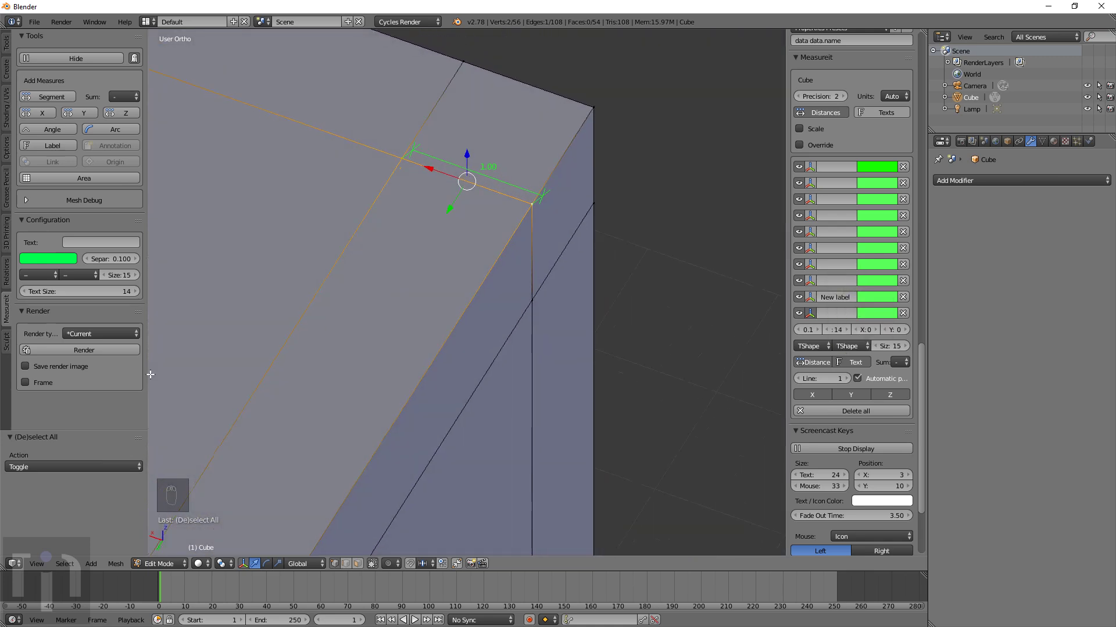
{"action": "left_click", "coordinate": [808, 346]}
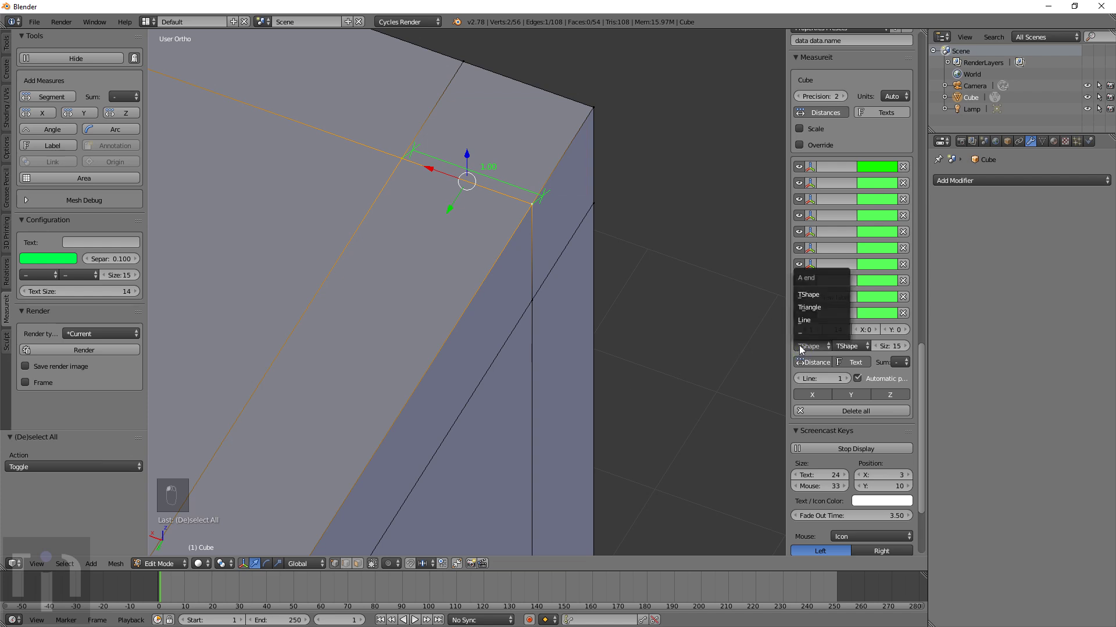
{"action": "left_click", "coordinate": [801, 332]}
{"action": "left_click", "coordinate": [855, 343]}
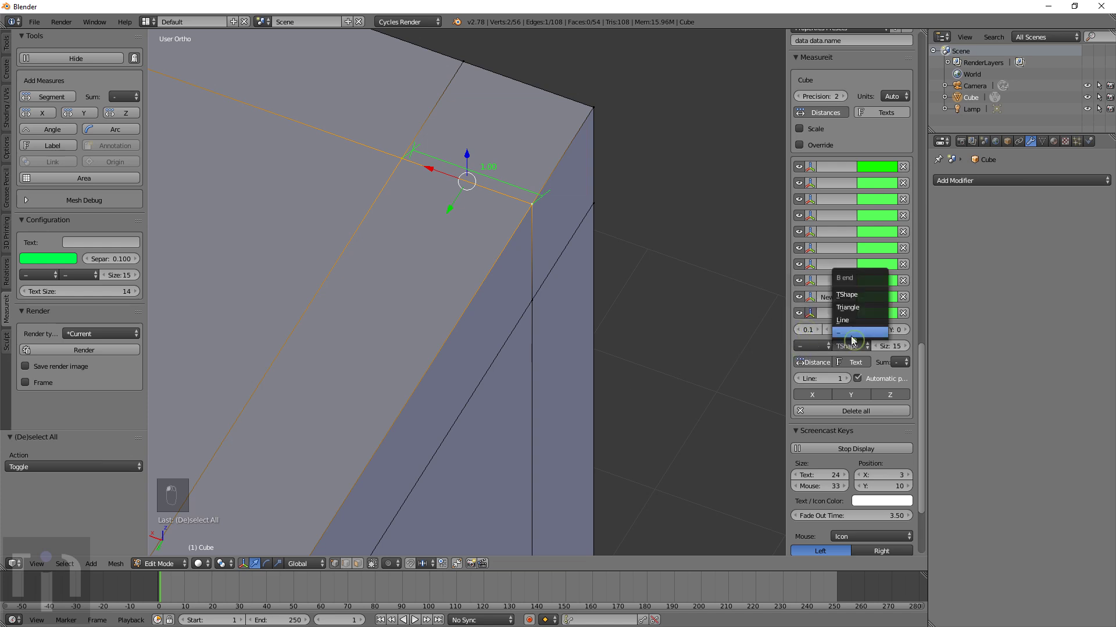
{"action": "left_click", "coordinate": [847, 332]}
{"action": "middle_click_drag", "start_coordinate": [530, 260], "coordinate": [489, 211]}
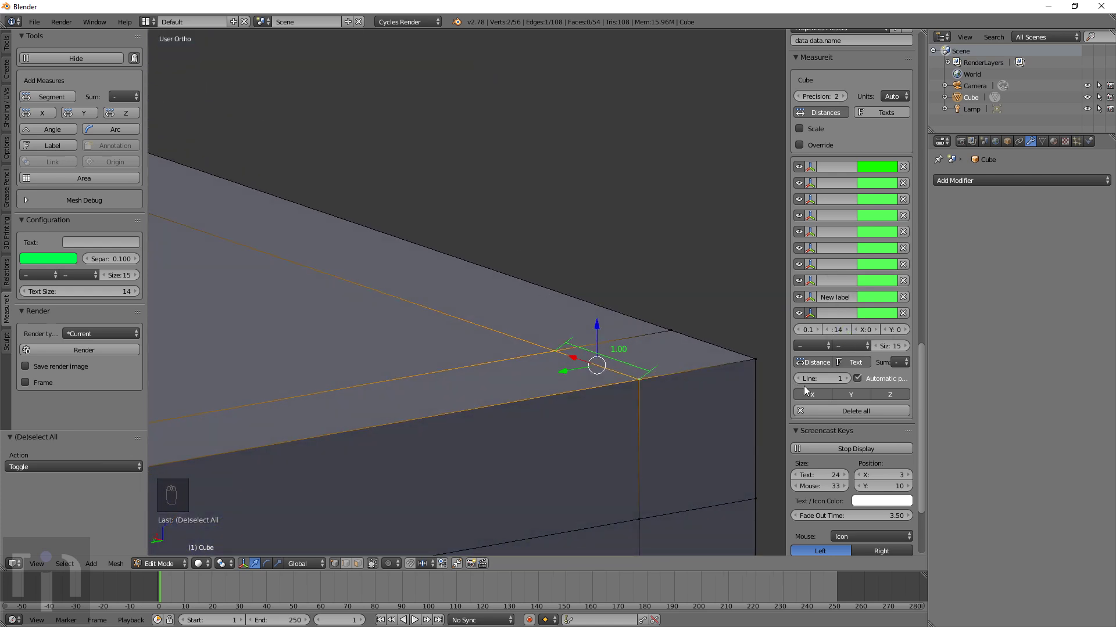
Try thicker line widths for the top-edge measure, reaching width 5
{"action": "left_click_drag", "start_coordinate": [815, 381], "coordinate": [837, 382]}
{"action": "left_click", "coordinate": [901, 363]}
{"action": "left_click", "coordinate": [904, 363]}
{"action": "left_click", "coordinate": [904, 363]}
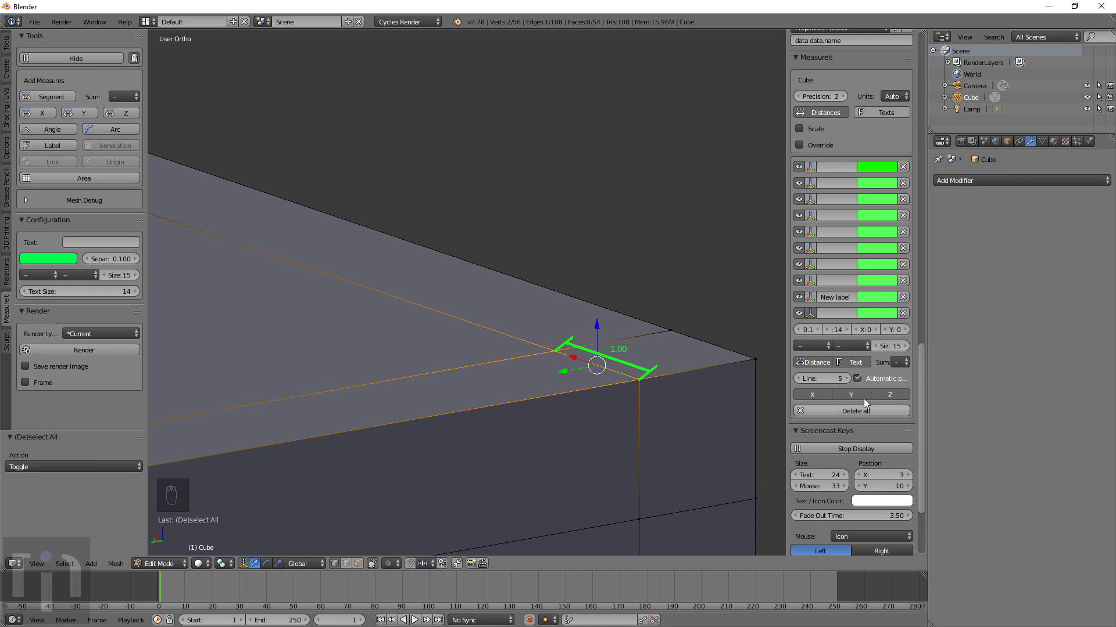
Turn off Automatic position and raise the line width to 6
{"action": "left_click", "coordinate": [877, 375]}
{"action": "left_click", "coordinate": [874, 379]}
{"action": "left_click", "coordinate": [874, 379]}
{"action": "middle_click_drag", "start_coordinate": [645, 393], "coordinate": [627, 455]}
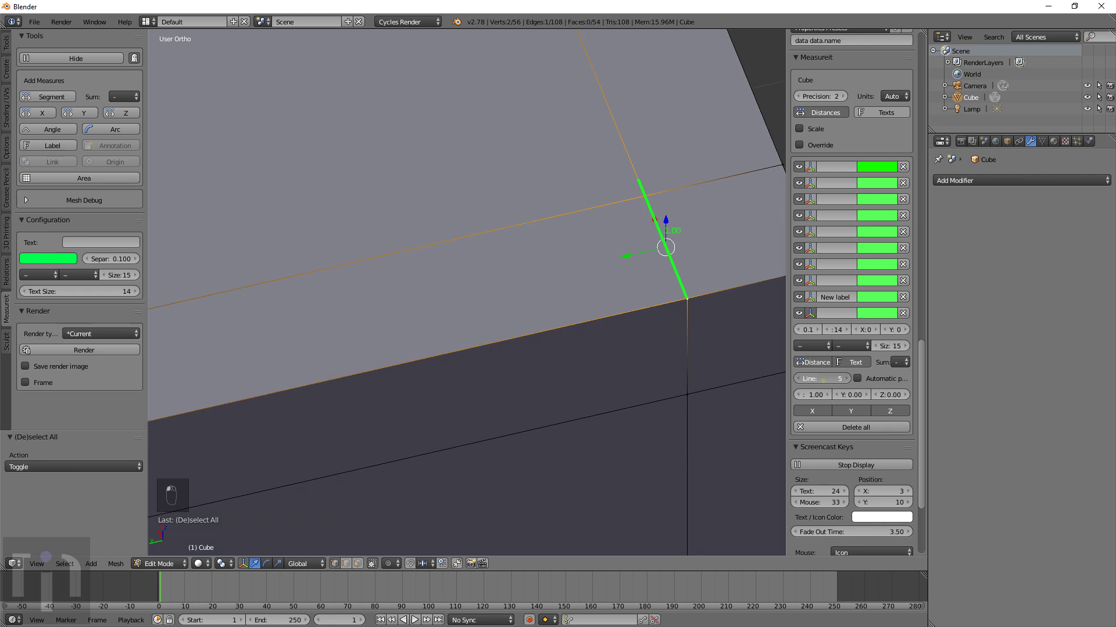
{"action": "left_click_drag", "start_coordinate": [823, 379], "coordinate": [830, 379]}
{"action": "middle_click_drag", "start_coordinate": [661, 340], "coordinate": [727, 322]}
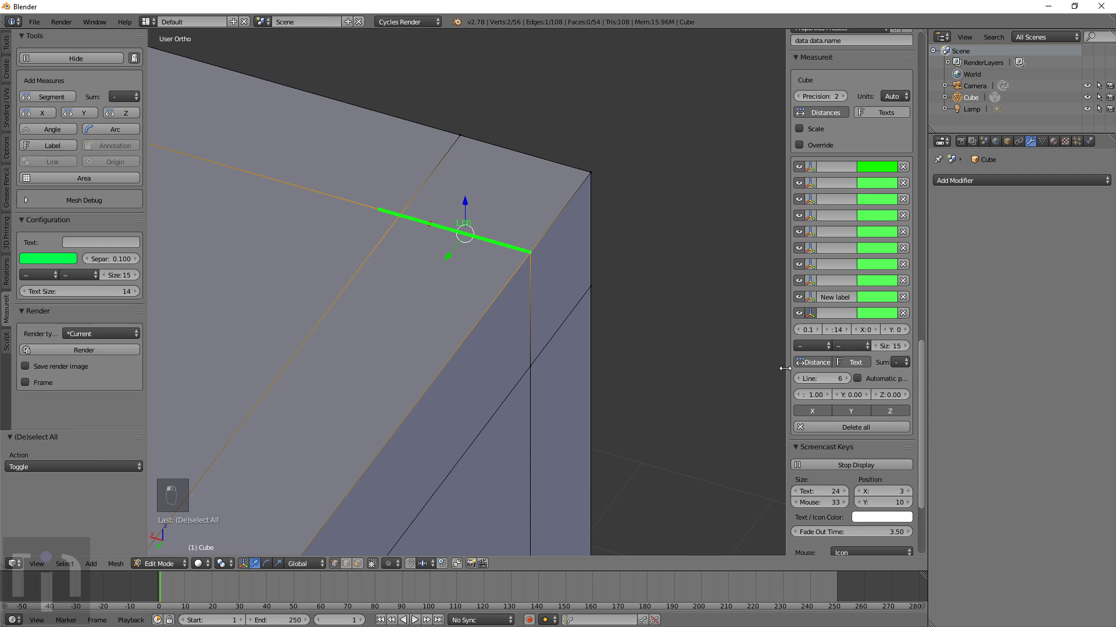
Widen the N-panel, toggle Automatic position back off, and apply the X axis button so the label reads 0.00
{"action": "mouse_move", "coordinate": [784, 369]}
{"action": "left_mouse_down"}
{"action": "mouse_move", "coordinate": [691, 366]}
{"action": "mouse_move", "coordinate": [763, 367]}
{"action": "left_mouse_up"}
{"action": "left_click", "coordinate": [846, 378]}
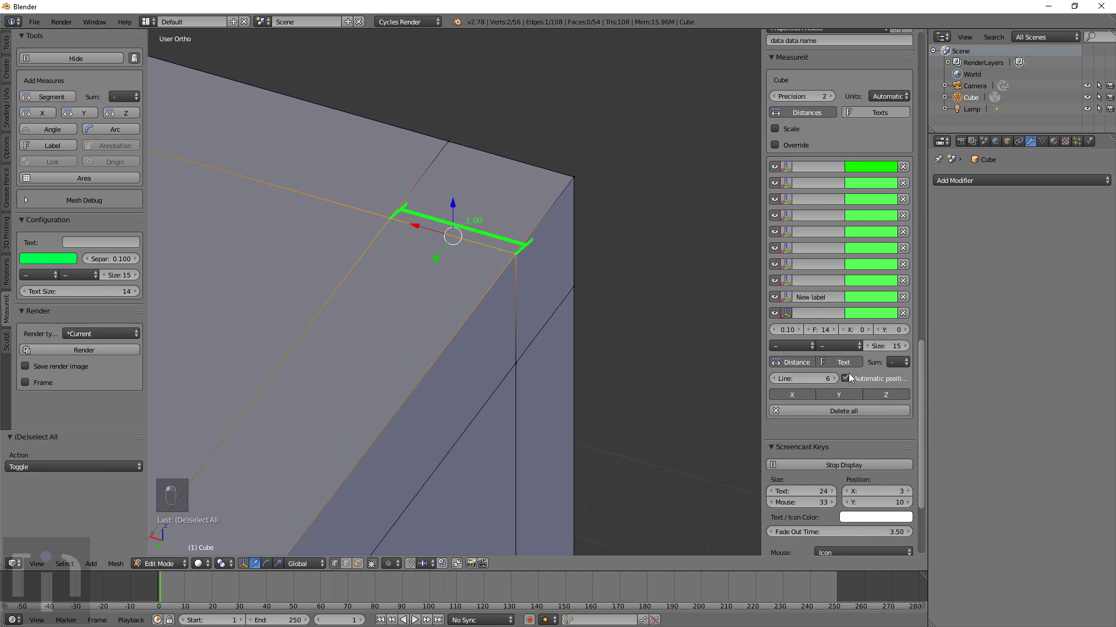
{"action": "left_click", "coordinate": [846, 378]}
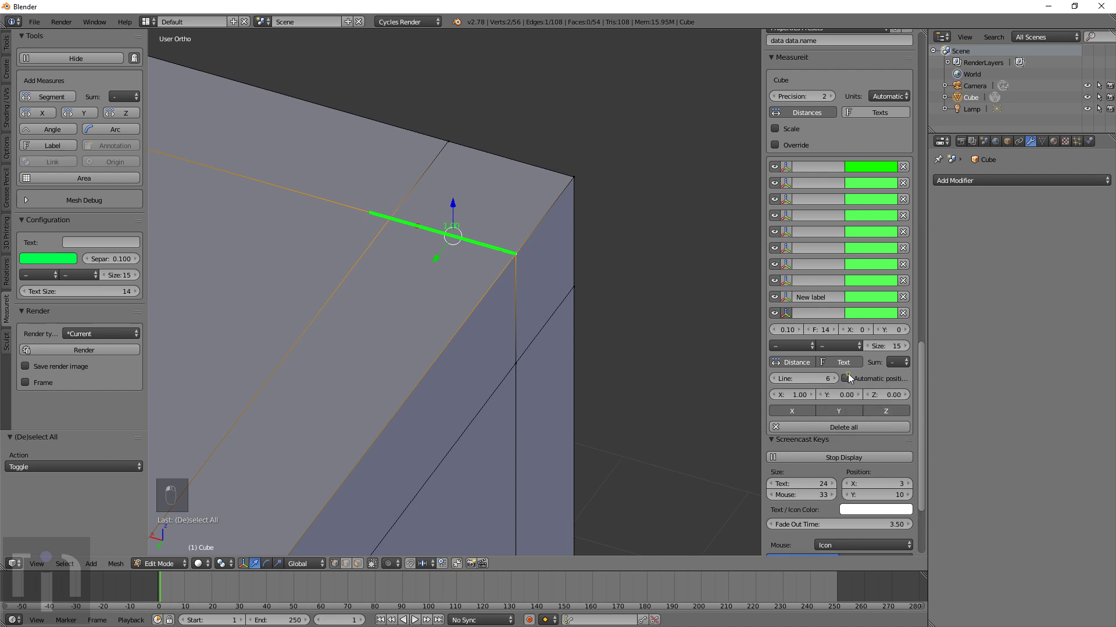
{"action": "left_click", "coordinate": [845, 379]}
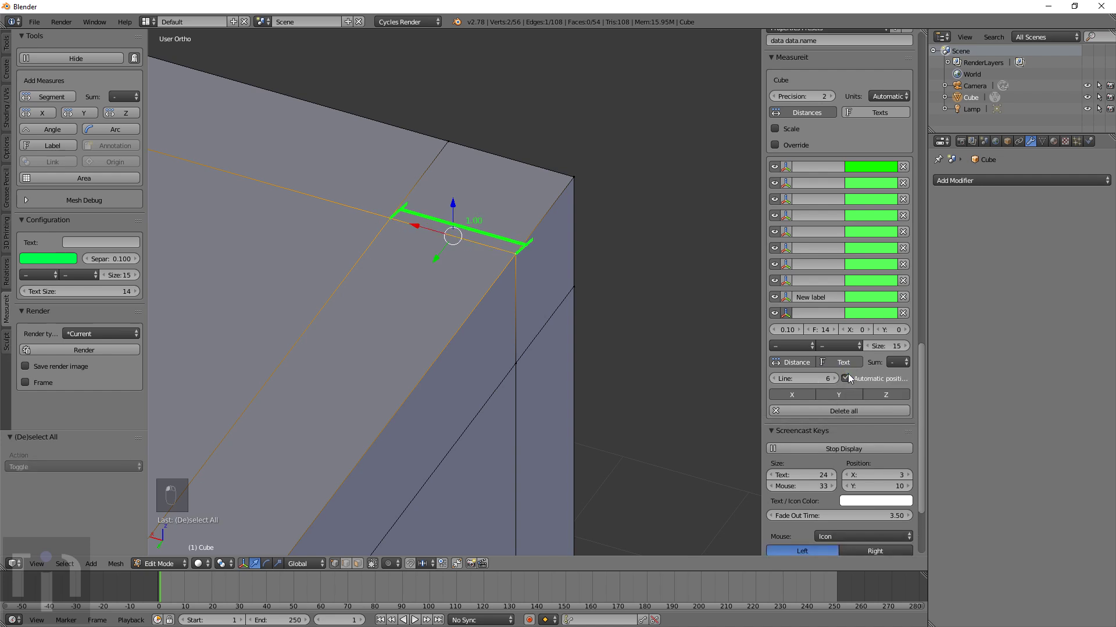
{"action": "mouse_move", "coordinate": [421, 299]}
{"action": "middle_mouse_down"}
{"action": "mouse_move", "coordinate": [406, 291]}
{"action": "mouse_move", "coordinate": [421, 294]}
{"action": "middle_mouse_up"}
{"action": "left_click", "coordinate": [846, 380]}
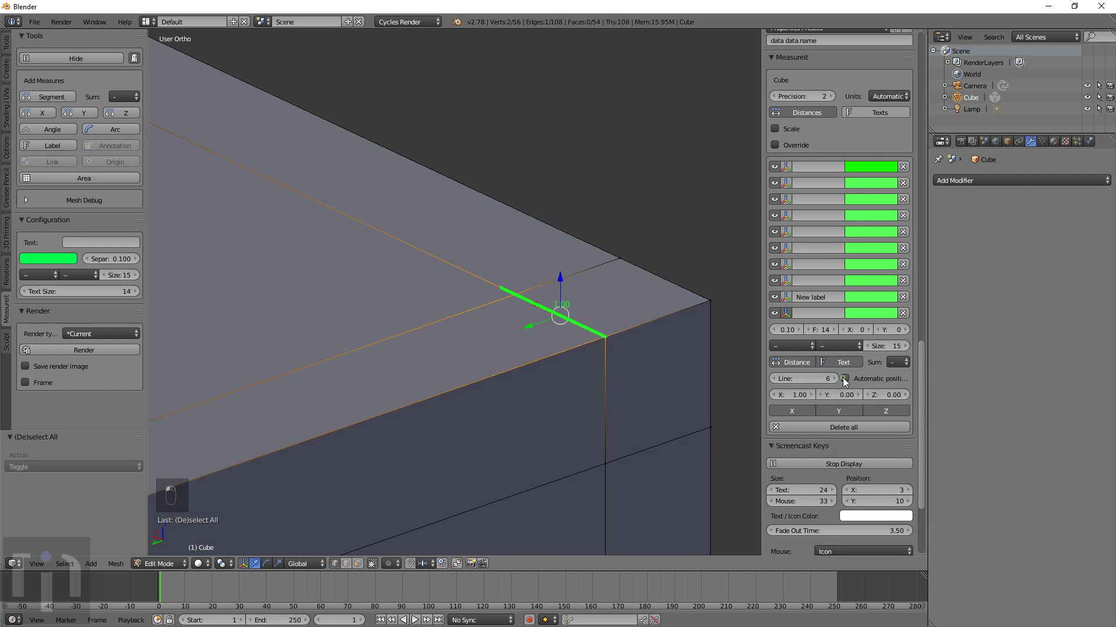
{"action": "left_click", "coordinate": [793, 411]}
{"action": "left_click", "coordinate": [794, 413]}
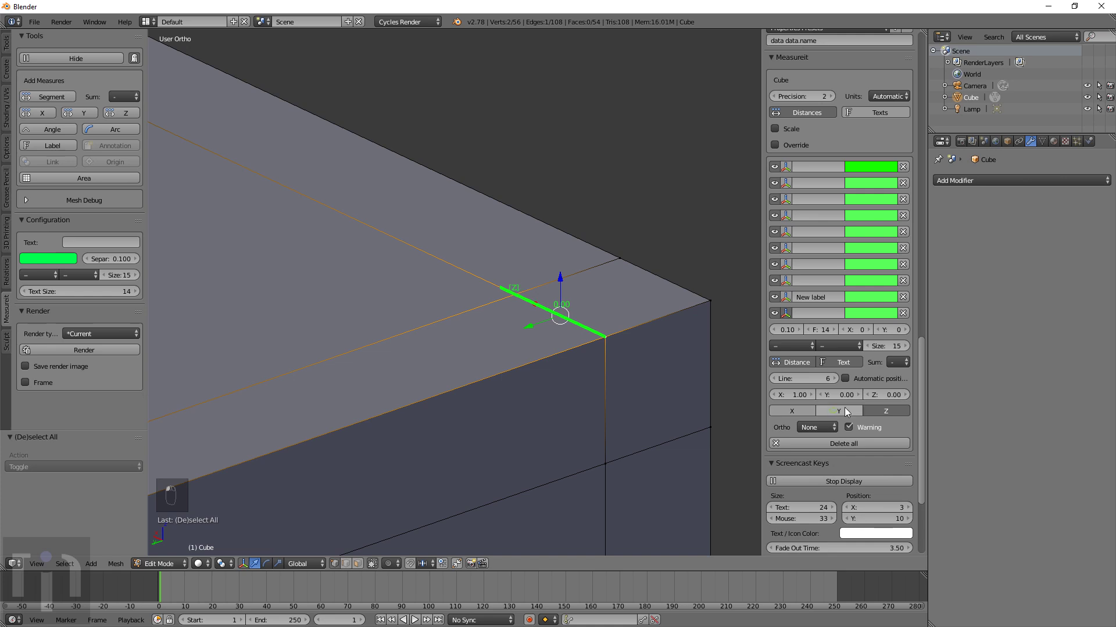
Set the edge measure's Ortho option to B
{"action": "left_click", "coordinate": [847, 379]}
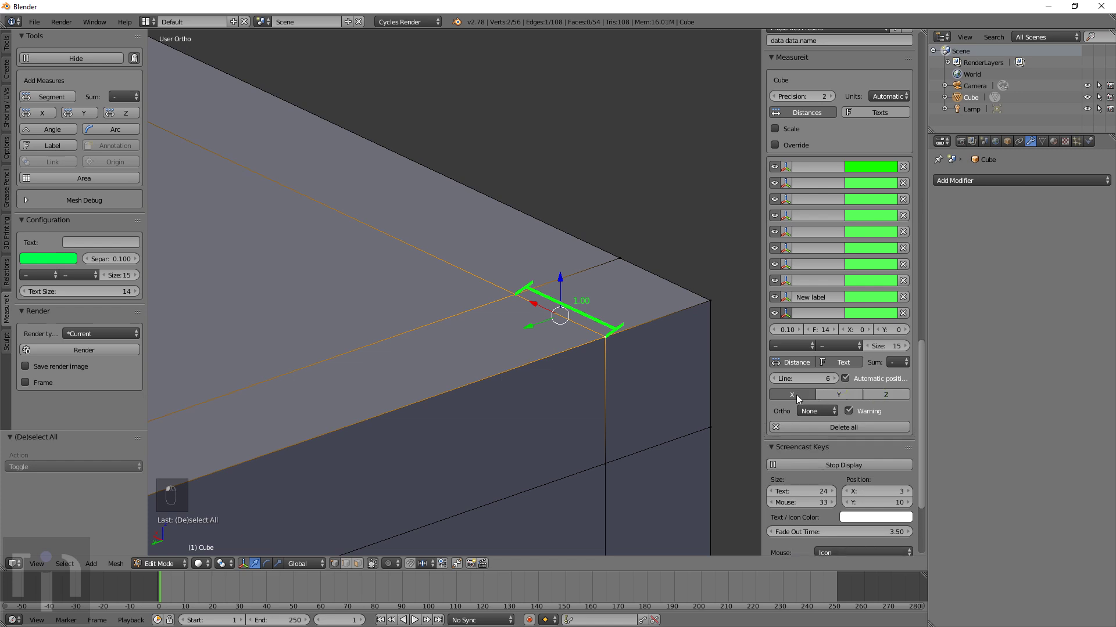
{"action": "left_click", "coordinate": [814, 410]}
{"action": "left_click", "coordinate": [811, 376]}
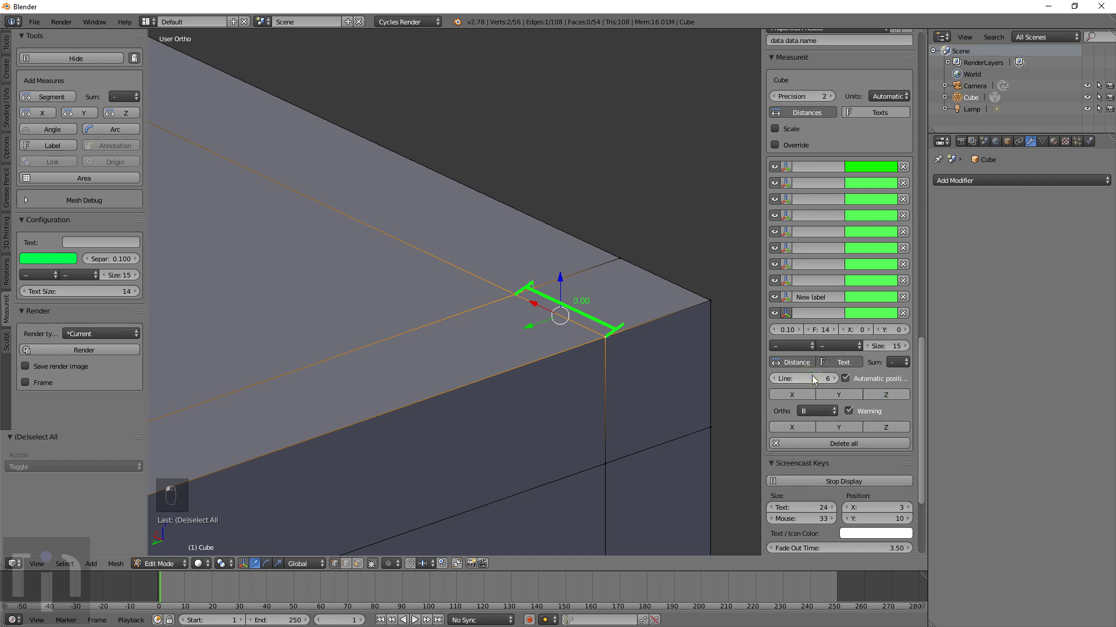
{"action": "left_click", "coordinate": [828, 410]}
{"action": "left_click", "coordinate": [793, 428]}
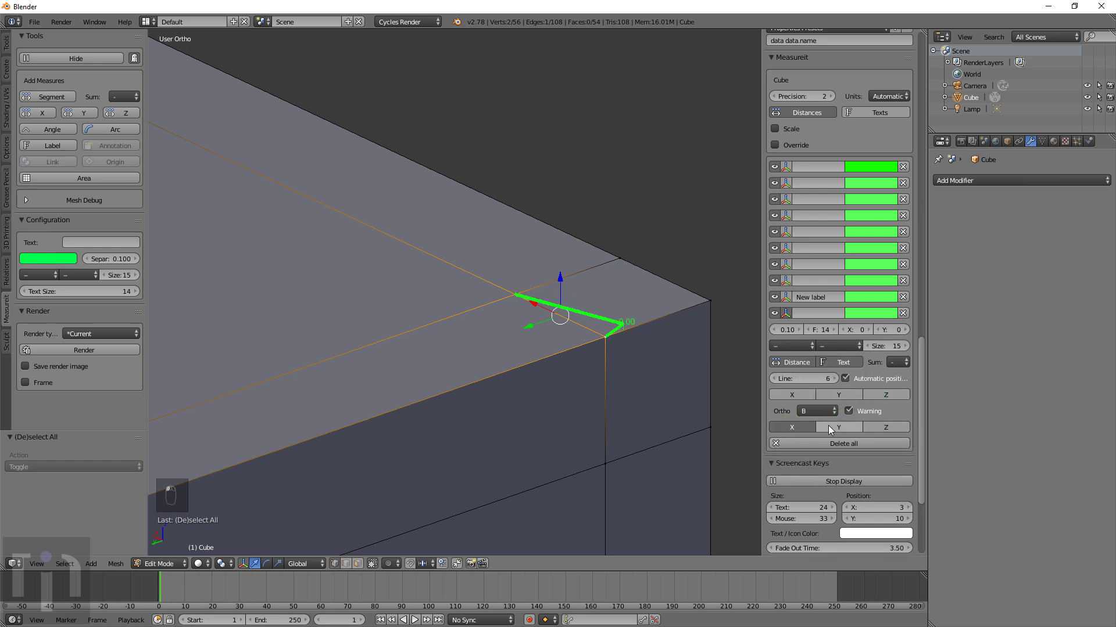
Switch Ortho to A and turn off the measure's Warning
{"action": "left_click", "coordinate": [824, 414]}
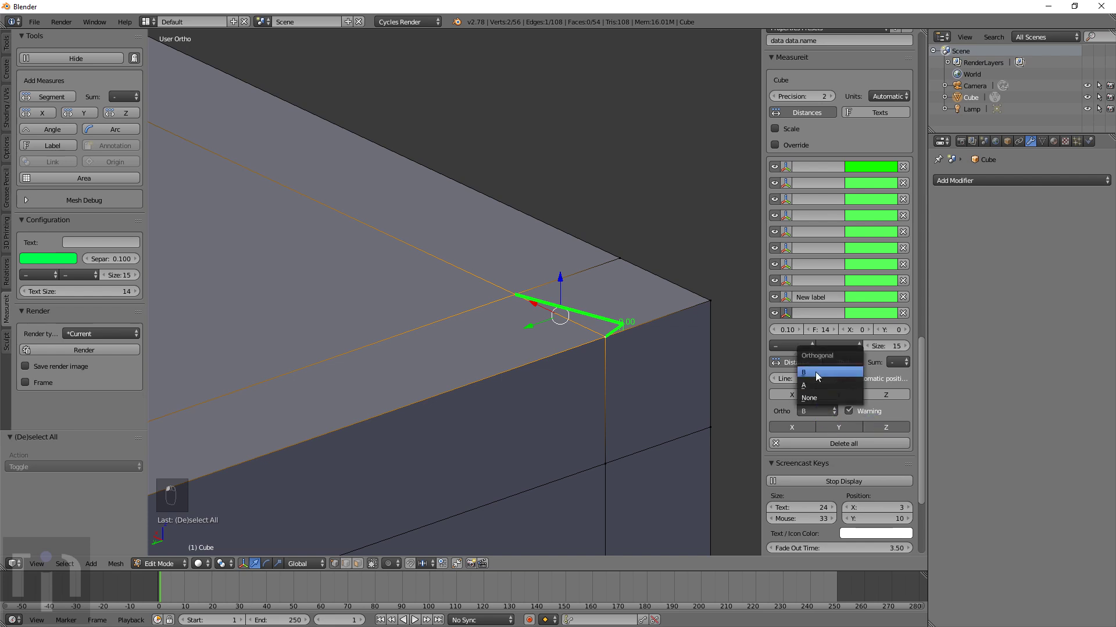
{"action": "left_click", "coordinate": [817, 377]}
{"action": "middle_click_drag", "start_coordinate": [759, 401], "coordinate": [669, 384]}
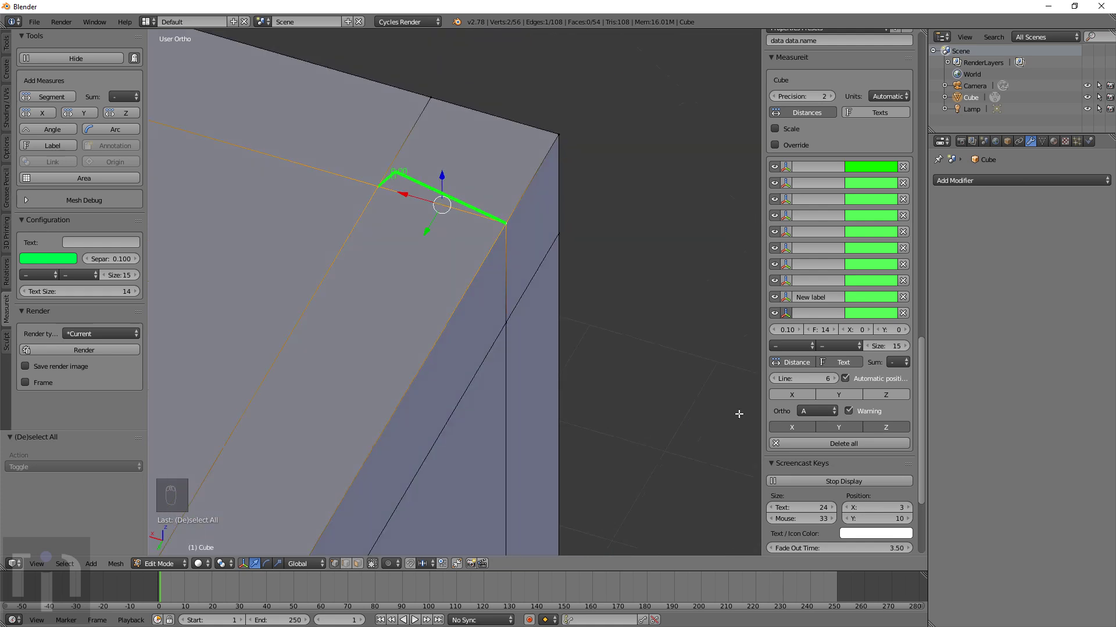
{"action": "left_click", "coordinate": [824, 409]}
{"action": "left_click", "coordinate": [820, 385]}
{"action": "left_click", "coordinate": [849, 411]}
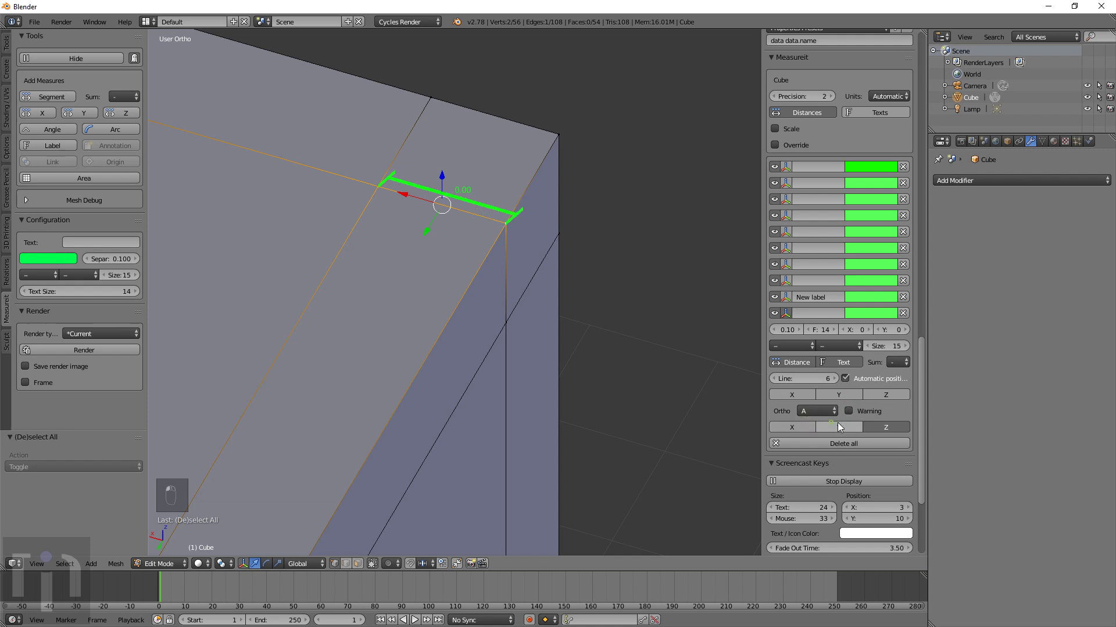
{"action": "left_click", "coordinate": [833, 412]}
Set Ortho to None, then delete all measures from the cube
{"action": "left_click", "coordinate": [819, 396]}
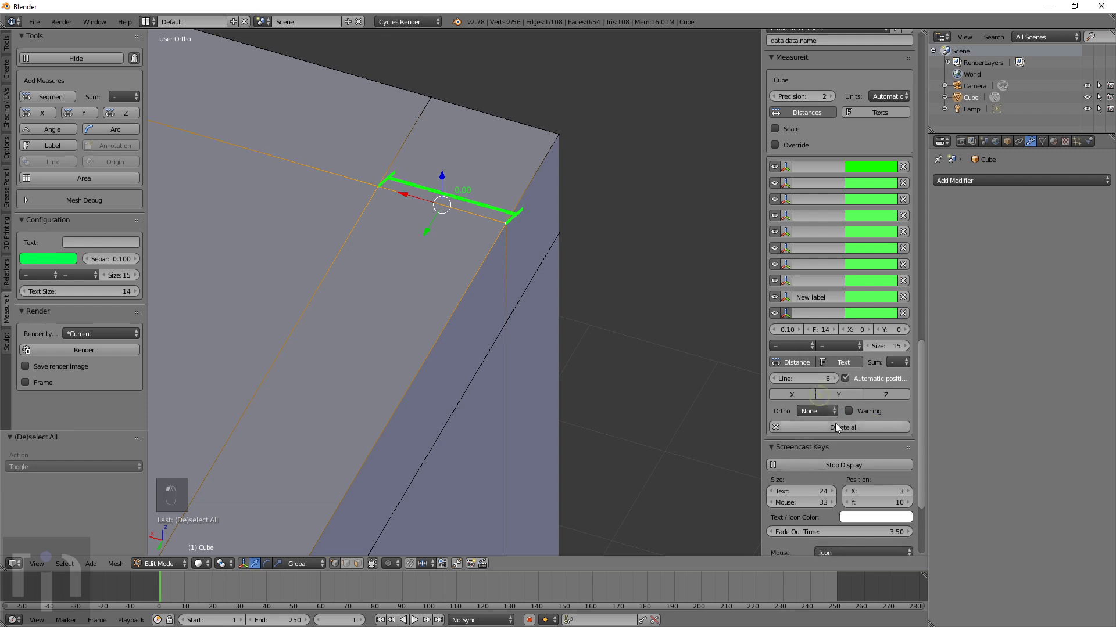
{"action": "scroll", "coordinate": [831, 424], "scroll_direction": "down", "scroll_amount": 3}
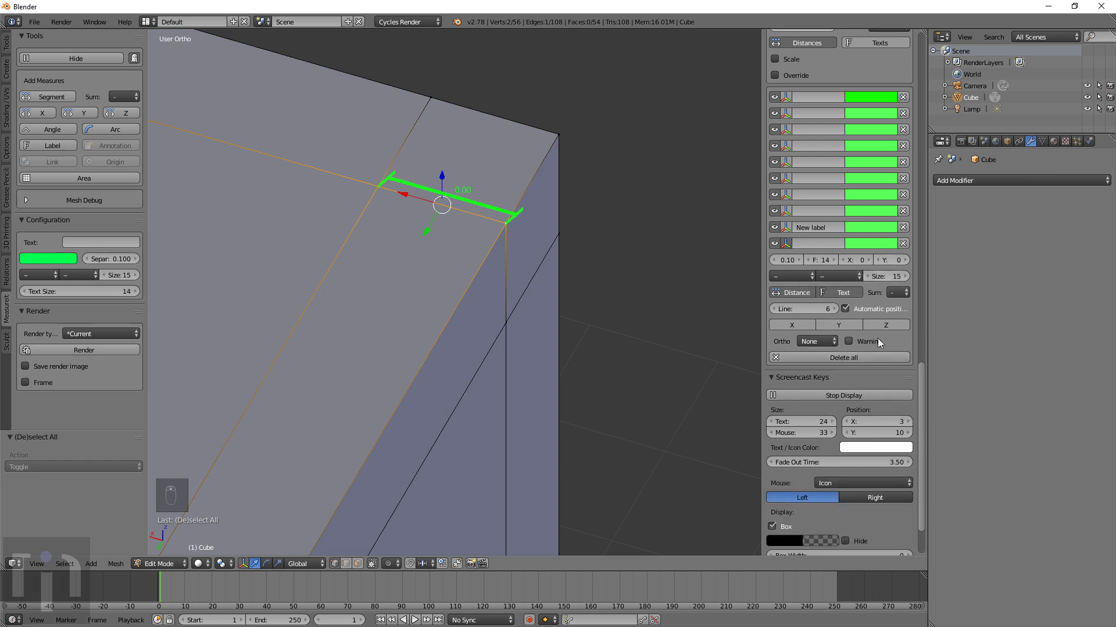
{"action": "left_click", "coordinate": [855, 356]}
{"action": "scroll", "coordinate": [476, 320], "scroll_direction": "down", "scroll_amount": 6}
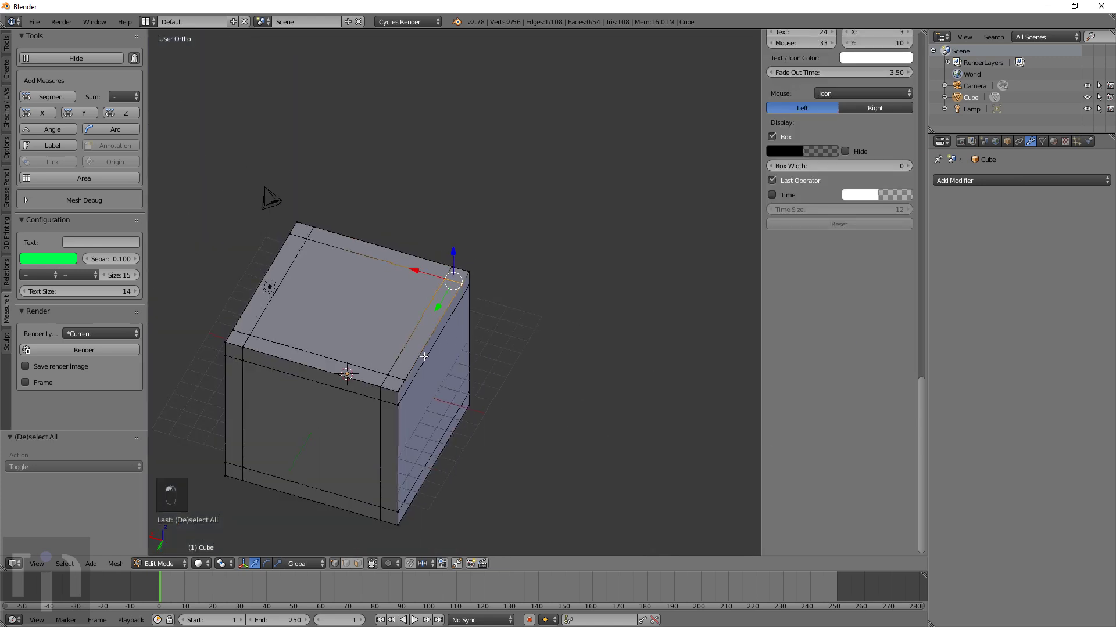
{"action": "scroll", "coordinate": [500, 360], "scroll_direction": "up", "scroll_amount": 3}
Add Y-axis measures on the front-right edge and on a selected vertex pair
{"action": "right_click", "coordinate": [513, 402]}
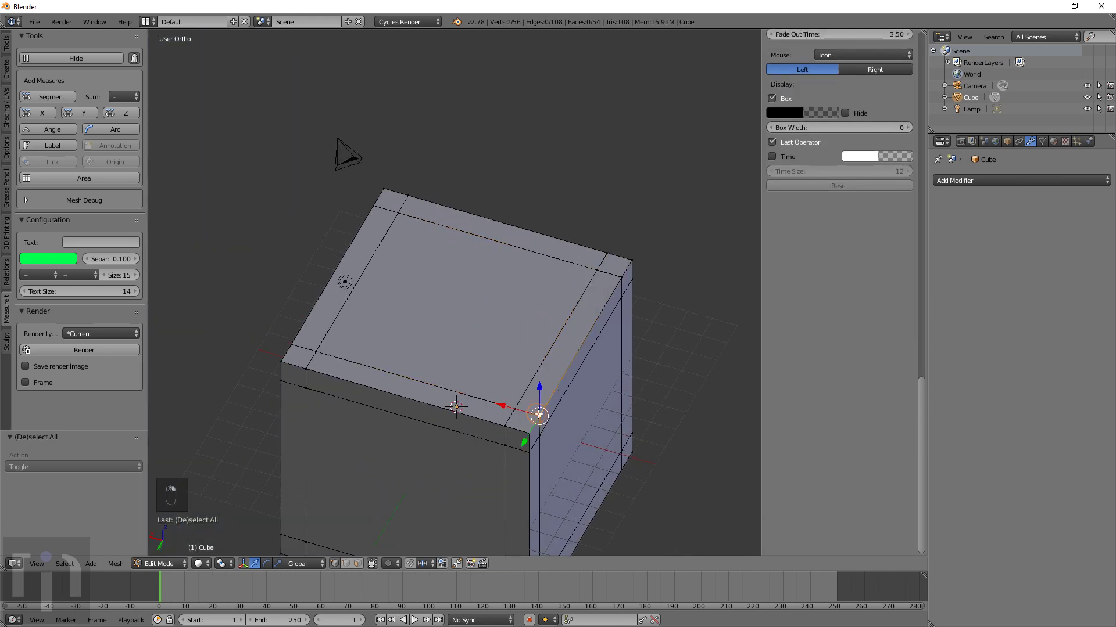
{"action": "left_click", "coordinate": [73, 113]}
{"action": "middle_click_drag", "start_coordinate": [534, 404], "coordinate": [430, 326]}
{"action": "scroll", "coordinate": [499, 372], "scroll_direction": "up", "scroll_amount": 5}
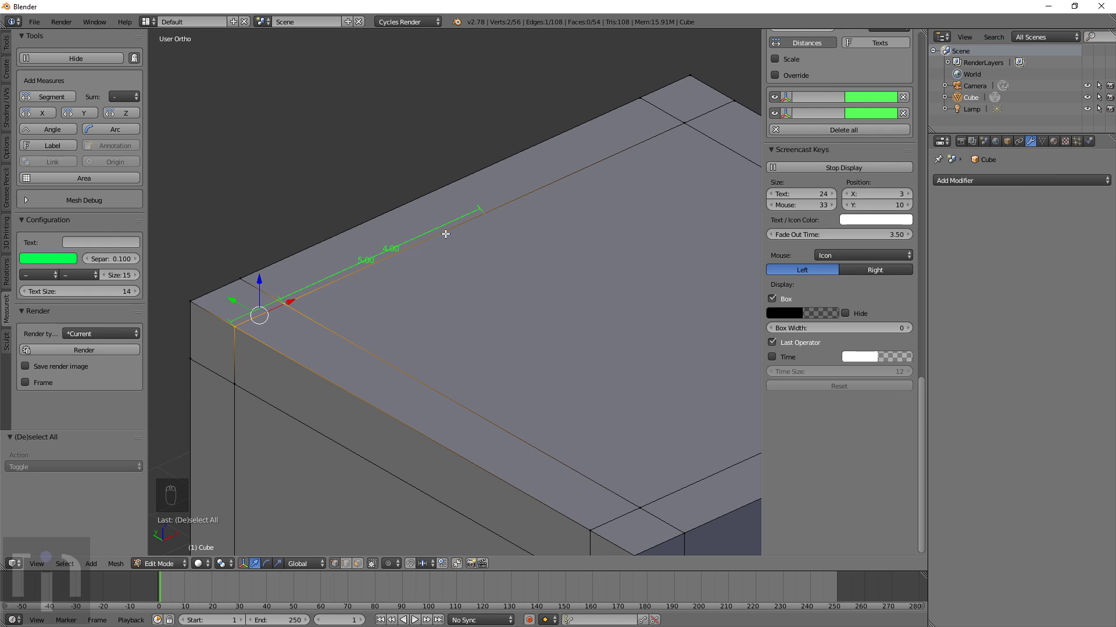
{"action": "scroll", "coordinate": [463, 244], "scroll_direction": "down", "scroll_amount": 4}
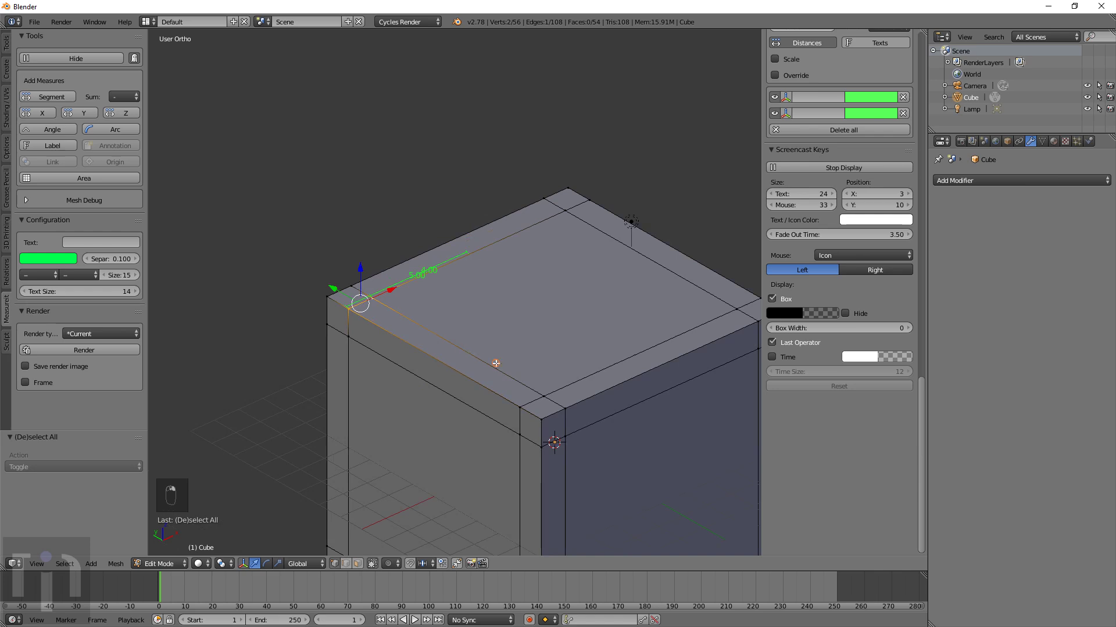
{"action": "right_click", "coordinate": [550, 400]}
{"action": "right_click", "coordinate": [564, 407], "text": "shift"}
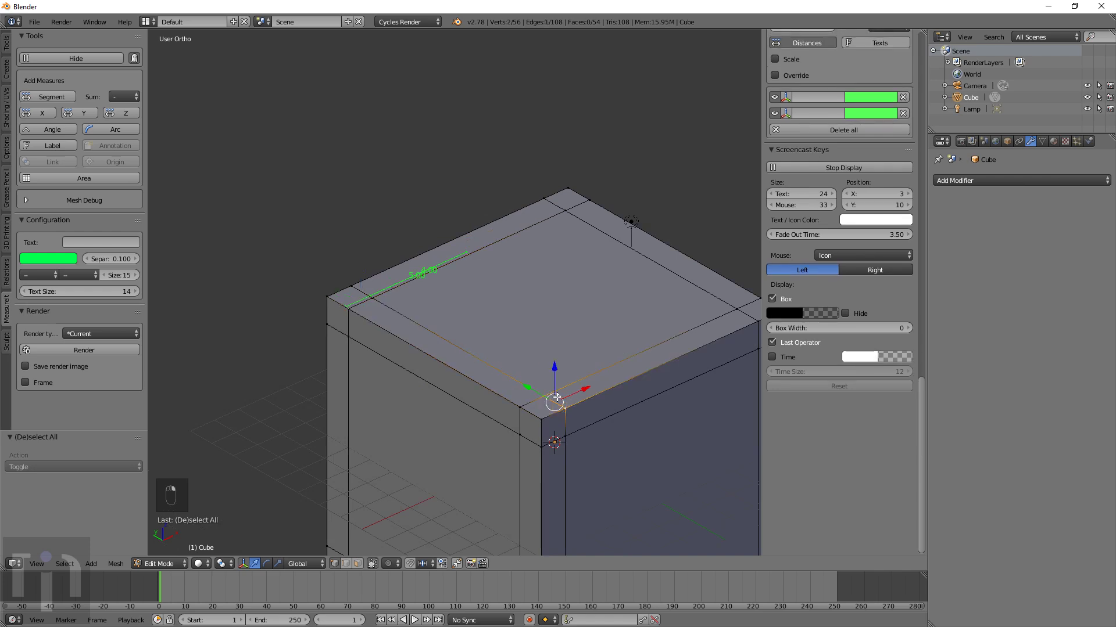
{"action": "left_click", "coordinate": [76, 113]}
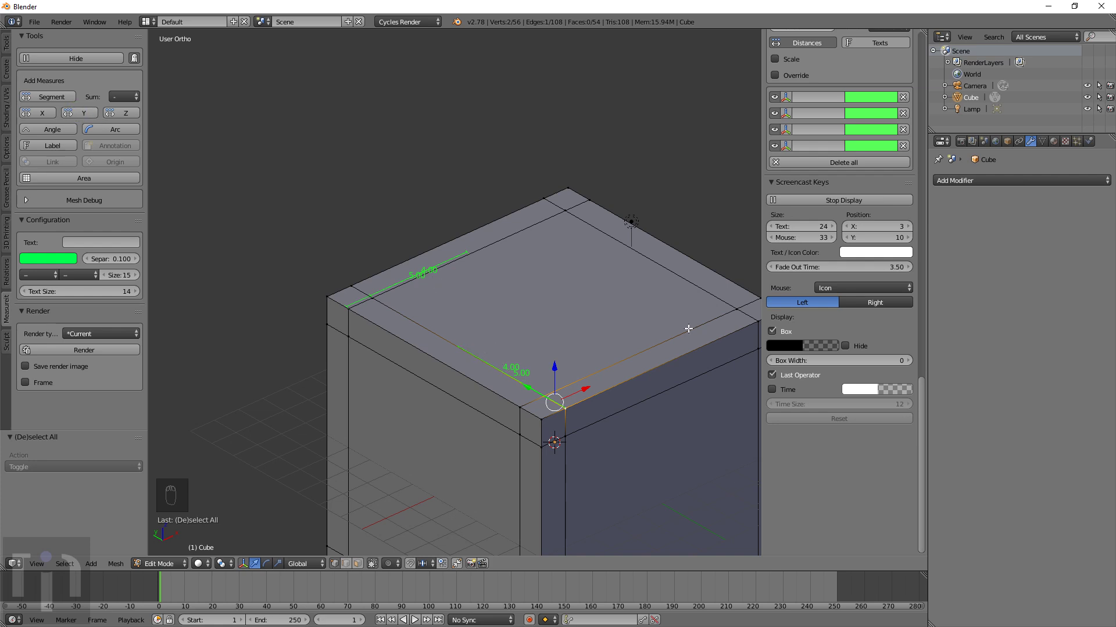
Select the right top-edge vertices and add axis measures, including an X-axis measure
{"action": "right_click", "coordinate": [544, 418]}
{"action": "right_click", "coordinate": [575, 406], "text": "shift"}
{"action": "scroll", "coordinate": [647, 391], "scroll_direction": "down", "scroll_amount": 3}
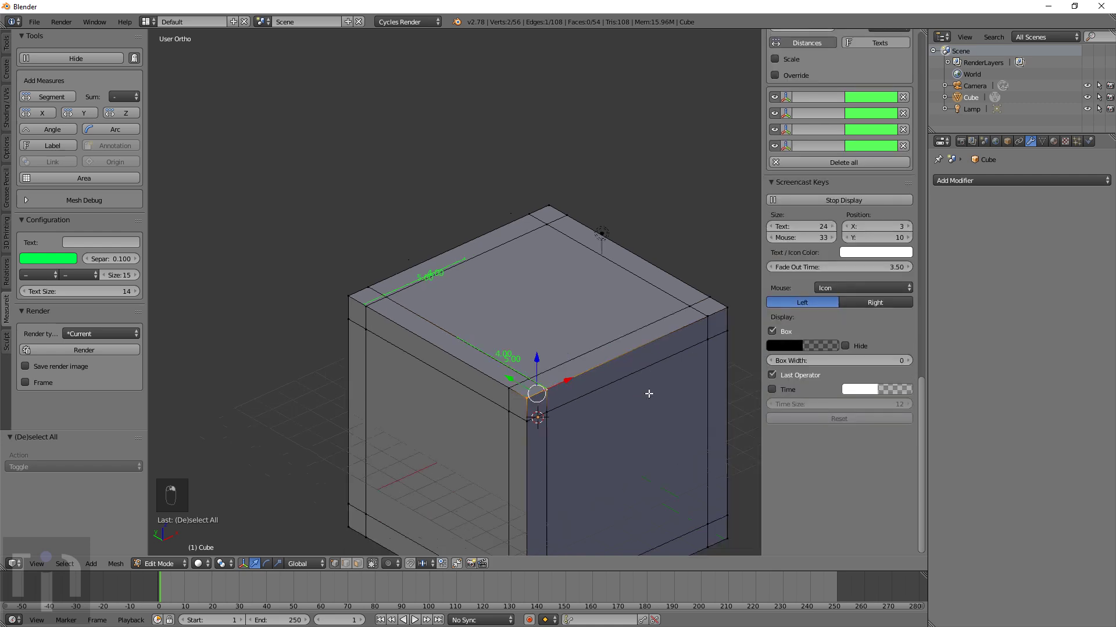
{"action": "middle_click_drag", "start_coordinate": [647, 391], "coordinate": [451, 390]}
{"action": "right_click", "coordinate": [440, 383]}
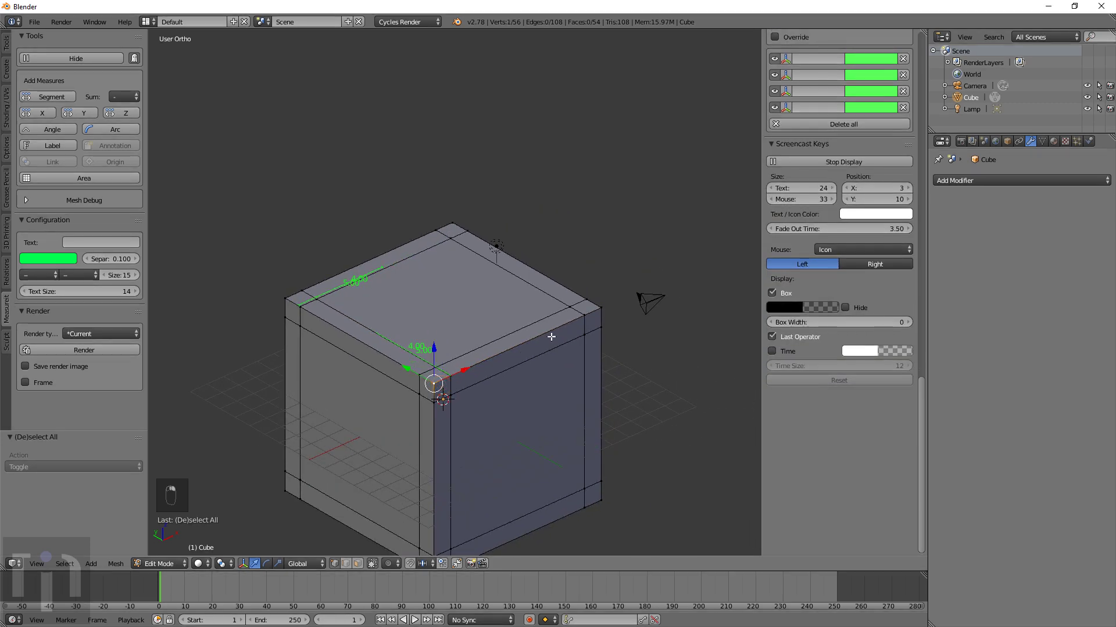
{"action": "right_click", "coordinate": [599, 311], "text": "shift"}
{"action": "left_click", "coordinate": [81, 113]}
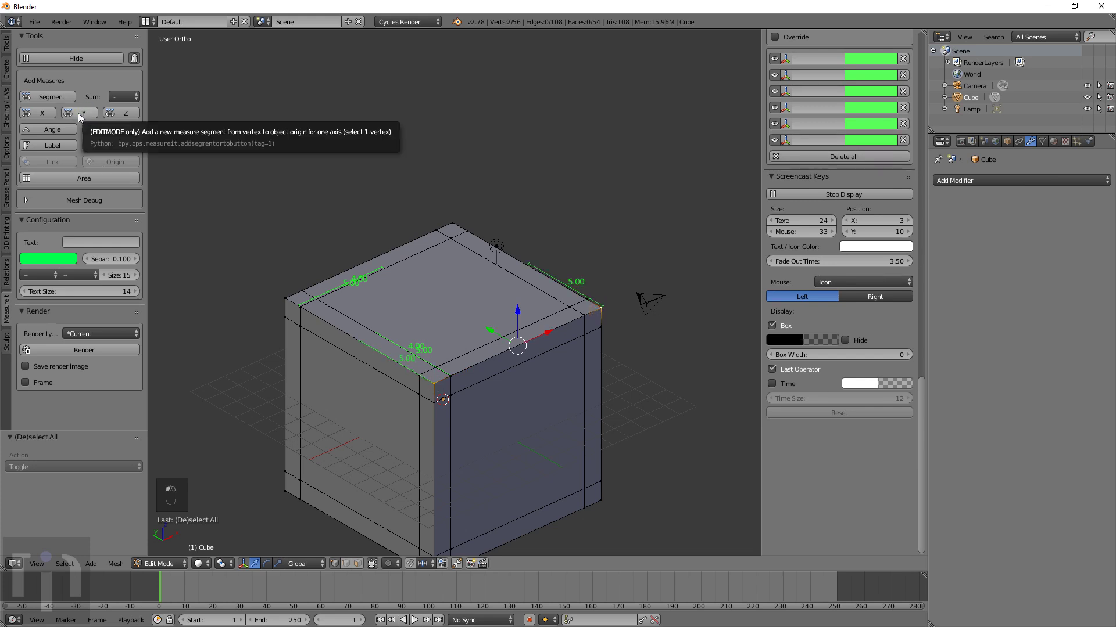
{"action": "left_click", "coordinate": [39, 114]}
{"action": "scroll", "coordinate": [531, 307], "scroll_direction": "up", "scroll_amount": 2}
{"action": "scroll", "coordinate": [530, 308], "scroll_direction": "up", "scroll_amount": 1}
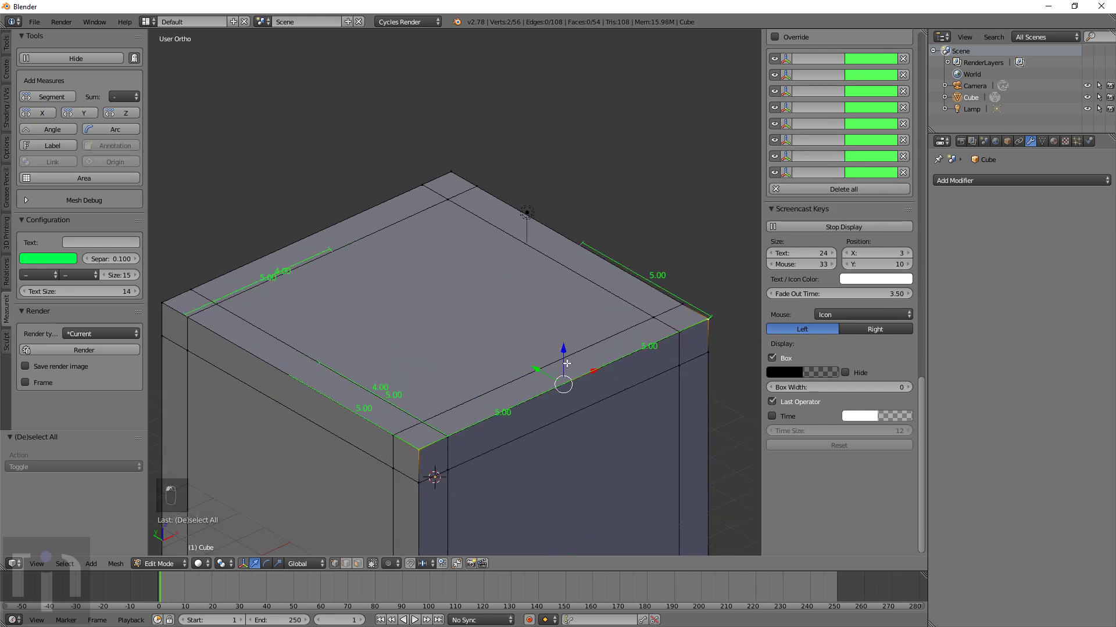
Add a segment measure on the selected edge, labelled 0.00
{"action": "middle_click_drag", "start_coordinate": [558, 409], "coordinate": [450, 393]}
{"action": "scroll", "coordinate": [413, 384], "scroll_direction": "up", "scroll_amount": 4}
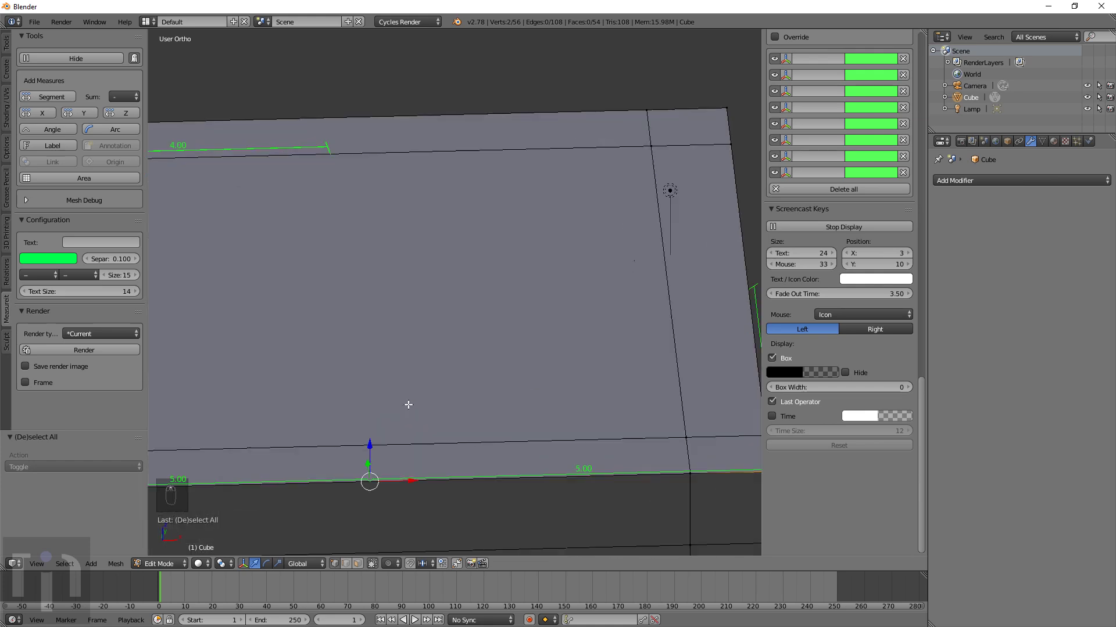
{"action": "scroll", "coordinate": [480, 381], "scroll_direction": "down", "scroll_amount": 3}
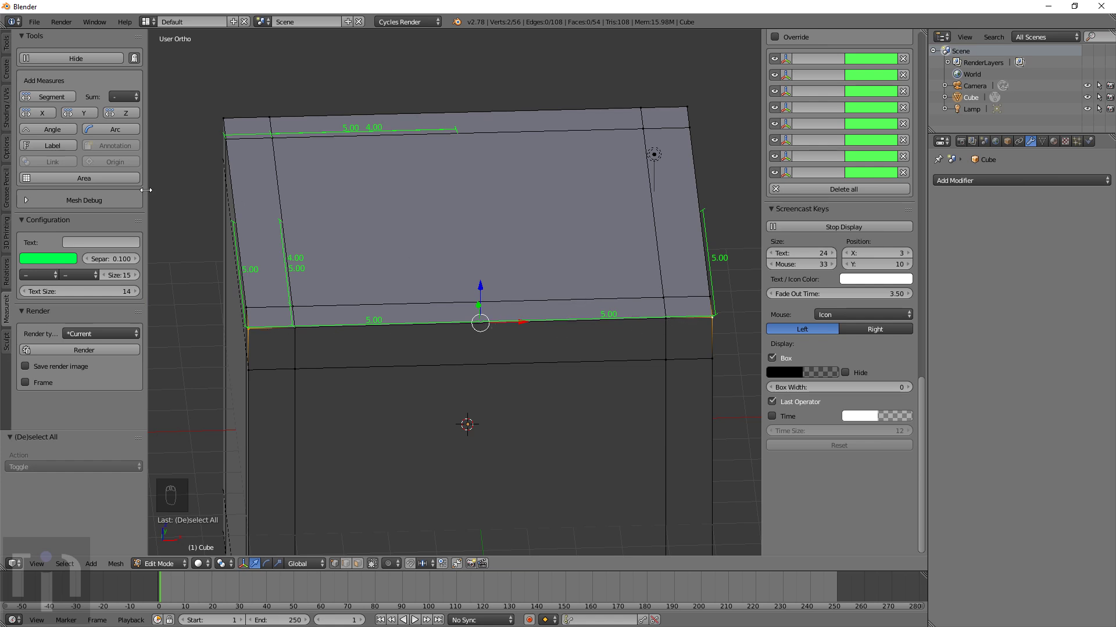
{"action": "left_click", "coordinate": [52, 96]}
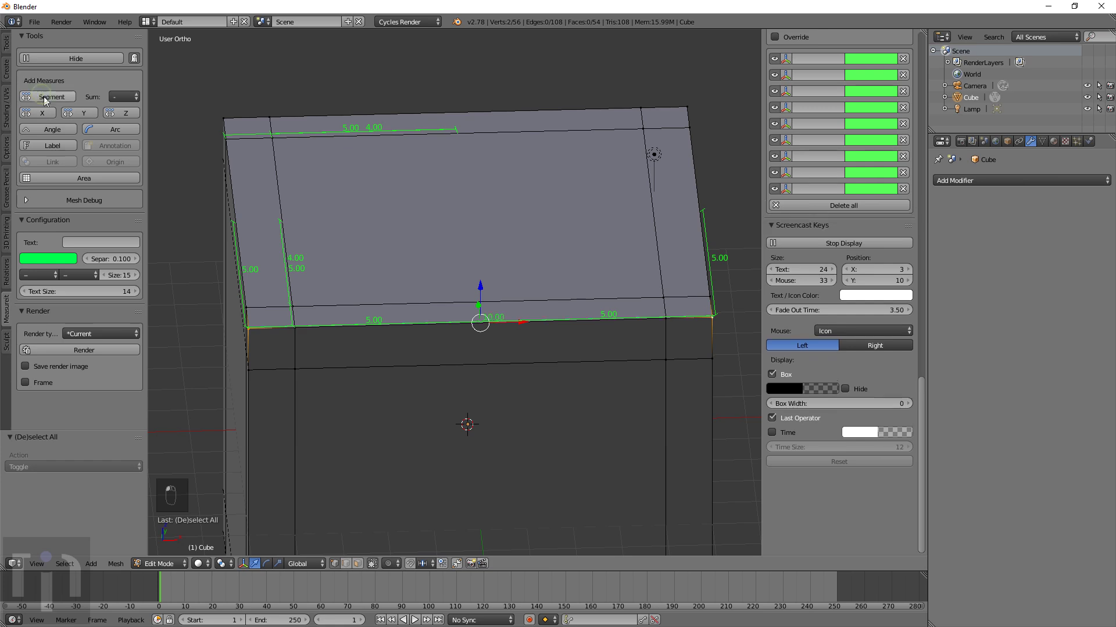
{"action": "middle_click_drag", "start_coordinate": [495, 328], "coordinate": [453, 401]}
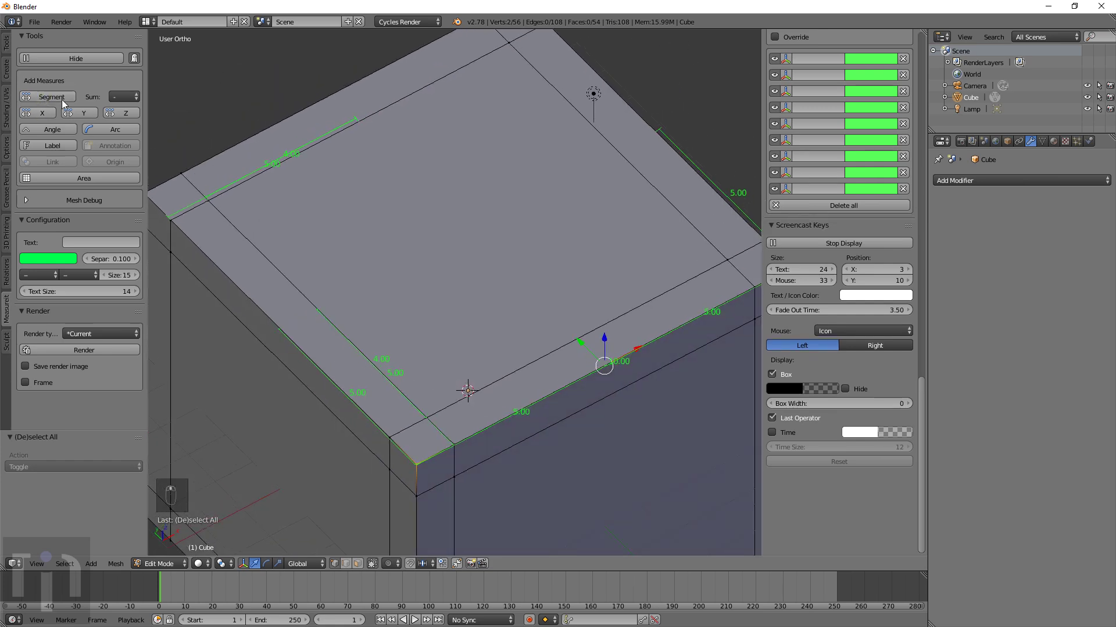
{"action": "scroll", "coordinate": [463, 298], "scroll_direction": "down", "scroll_amount": 4}
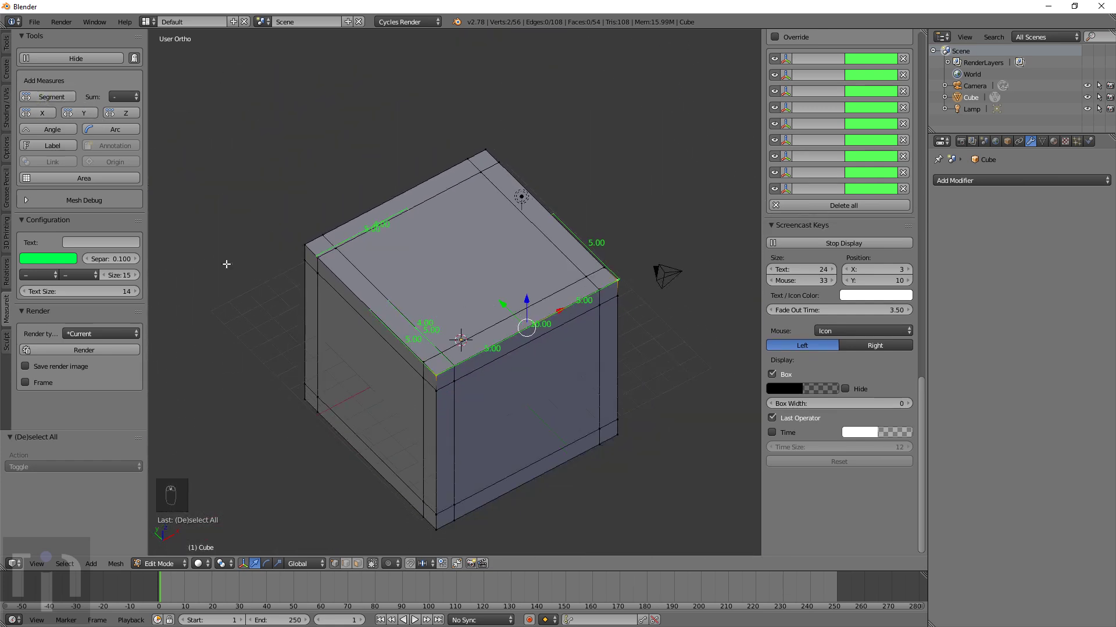
Switch to face selection and add an area measure to the top face
{"action": "left_click", "coordinate": [72, 177]}
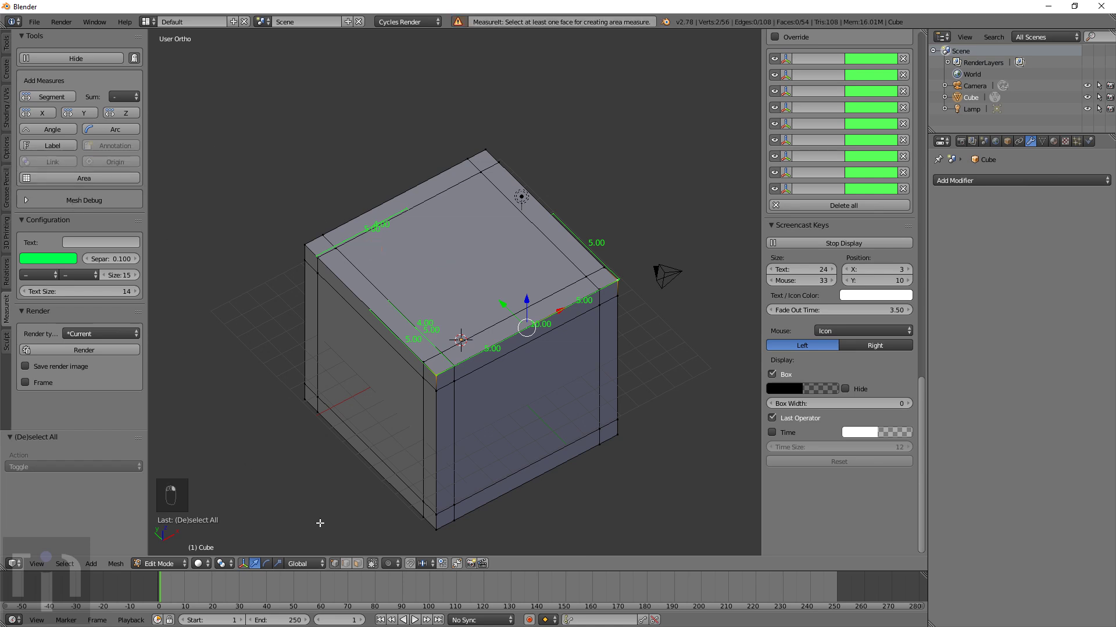
{"action": "key", "text": "ctrl+z"}
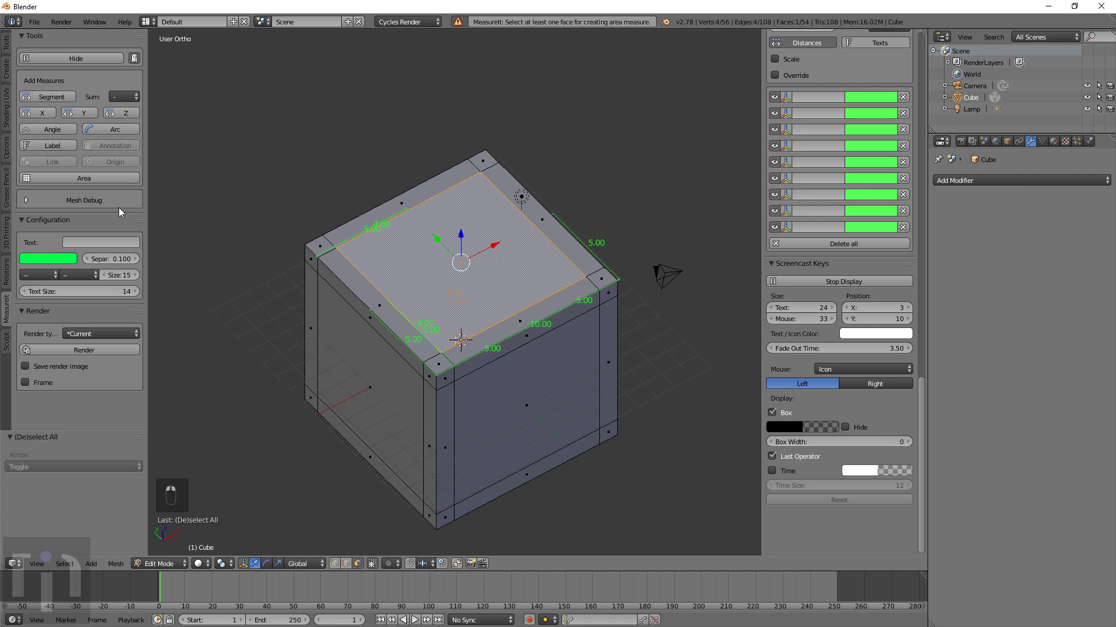
{"action": "left_click", "coordinate": [68, 178]}
{"action": "middle_click_drag", "start_coordinate": [465, 279], "coordinate": [476, 331]}
{"action": "scroll", "coordinate": [521, 247], "scroll_direction": "up", "scroll_amount": 4}
{"action": "scroll", "coordinate": [521, 247], "scroll_direction": "down", "scroll_amount": 4}
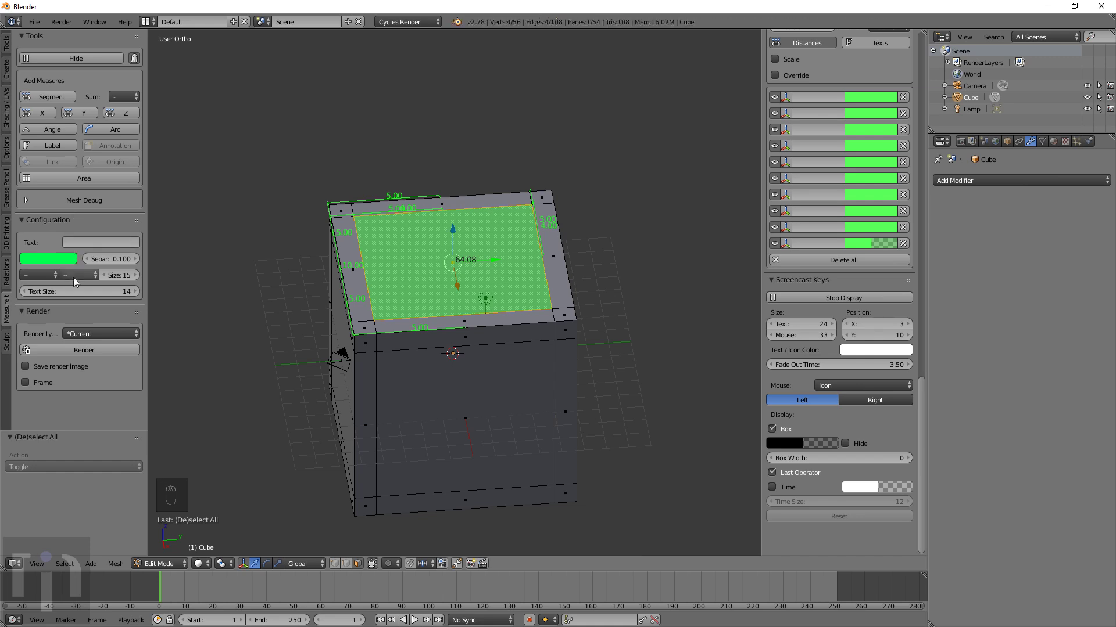
Raise the text size to 98 and add an area measure to the front face
{"action": "left_click_drag", "start_coordinate": [67, 292], "coordinate": [99, 292]}
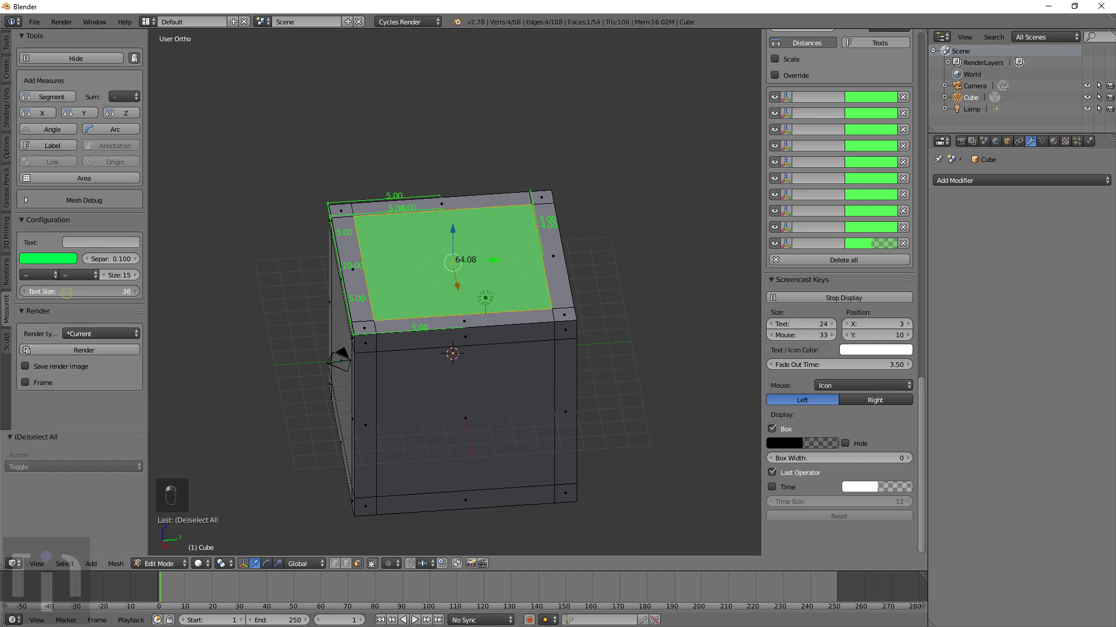
{"action": "right_click", "coordinate": [448, 391]}
{"action": "mouse_move", "coordinate": [103, 296]}
{"action": "left_mouse_down"}
{"action": "mouse_move", "coordinate": [137, 293]}
{"action": "mouse_move", "coordinate": [107, 273]}
{"action": "mouse_move", "coordinate": [134, 273]}
{"action": "mouse_move", "coordinate": [99, 275]}
{"action": "left_mouse_up"}
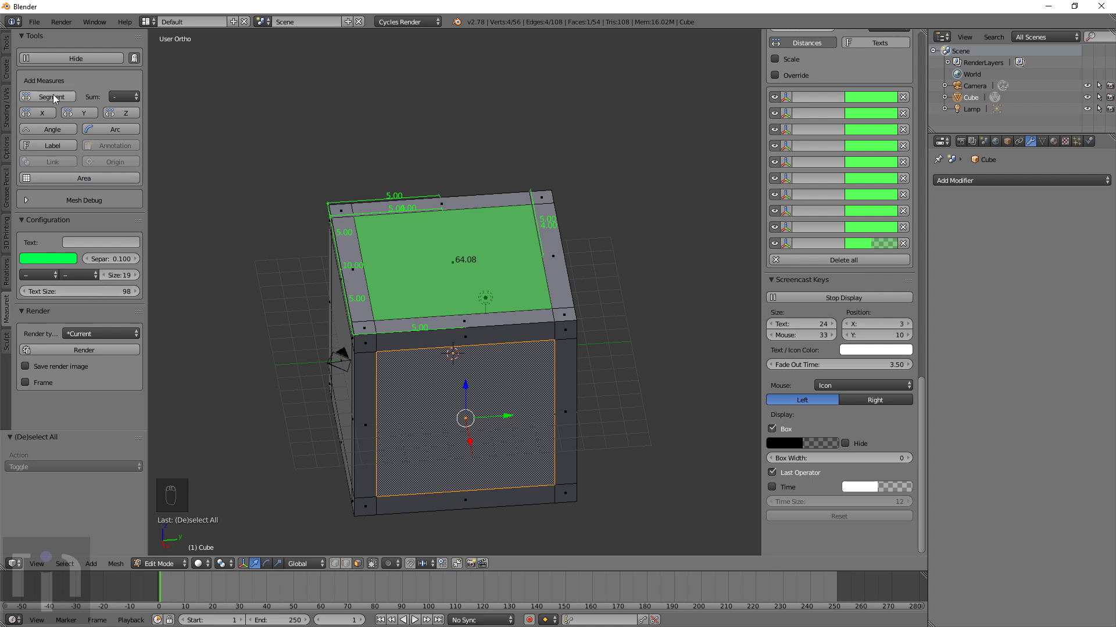
{"action": "left_click", "coordinate": [73, 179]}
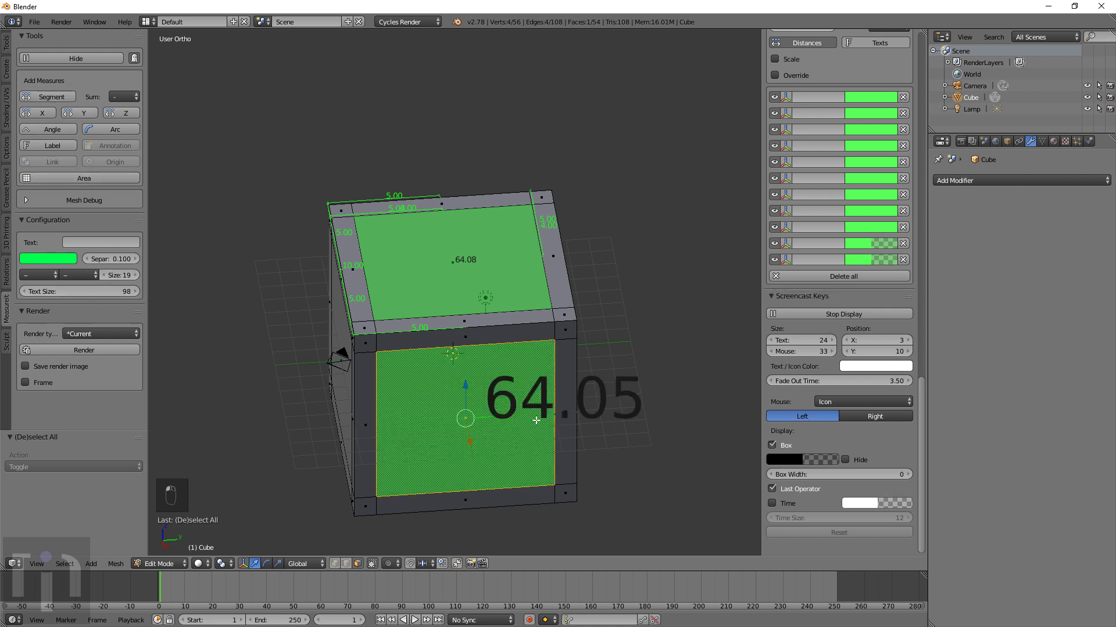
{"action": "middle_click_drag", "start_coordinate": [490, 460], "coordinate": [544, 443]}
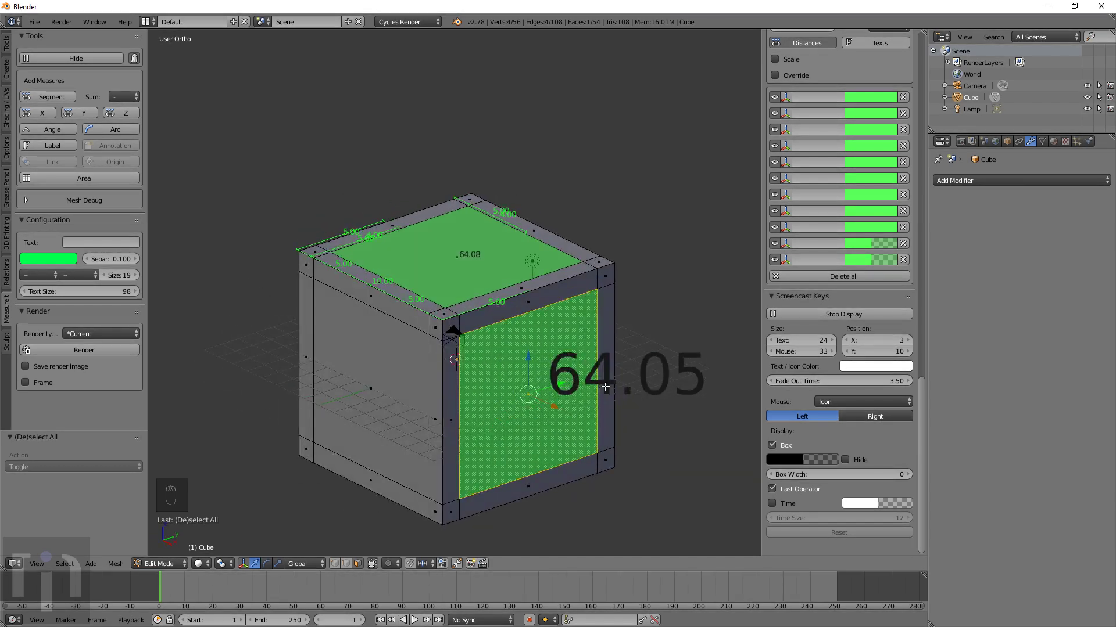
{"action": "middle_click_drag", "start_coordinate": [610, 391], "coordinate": [508, 395]}
Add area measures to the front face and the bottom inner face (64.08)
{"action": "right_click", "coordinate": [471, 412]}
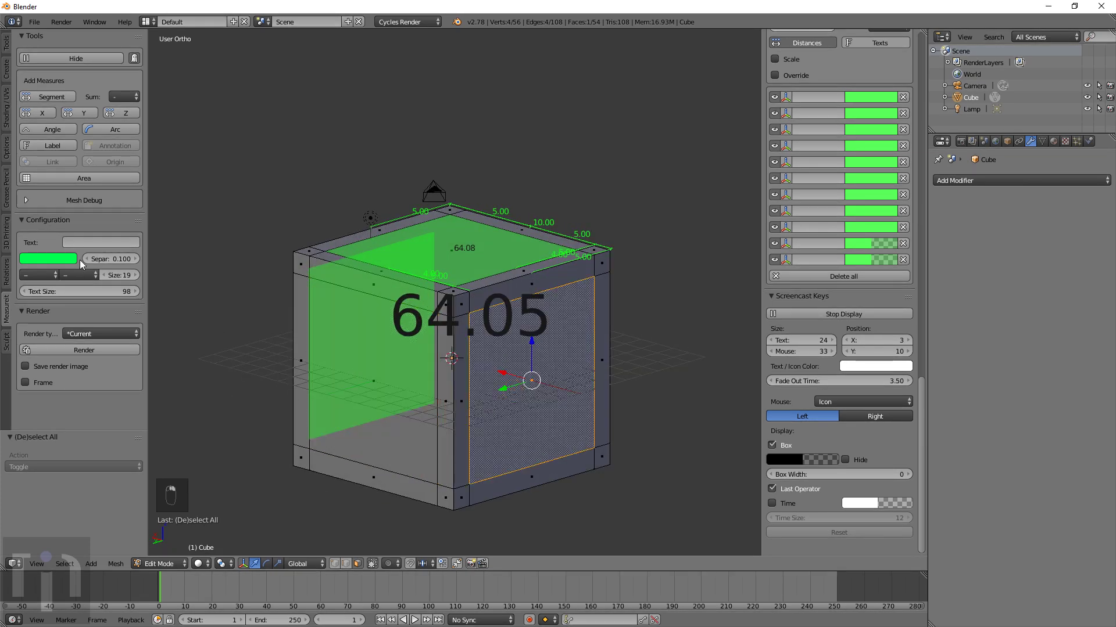
{"action": "left_click", "coordinate": [68, 177]}
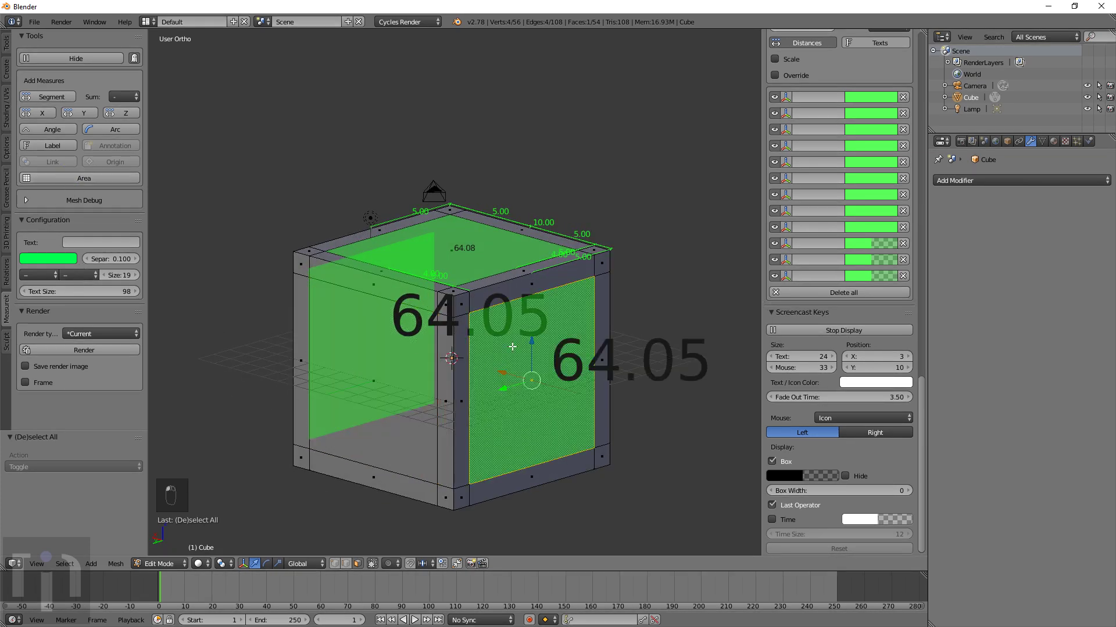
{"action": "middle_click_drag", "start_coordinate": [509, 392], "coordinate": [482, 354]}
{"action": "right_click", "coordinate": [482, 355]}
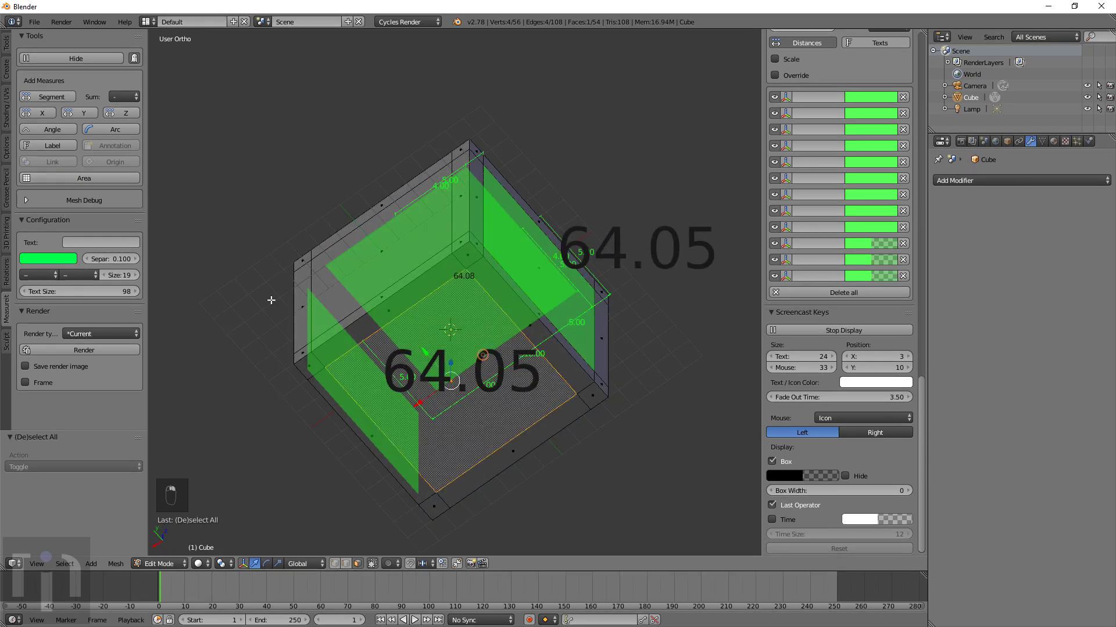
{"action": "left_click", "coordinate": [60, 178]}
Orbit and zoom to check the side strip, top face and corner face selections
{"action": "middle_click_drag", "start_coordinate": [369, 269], "coordinate": [317, 155]}
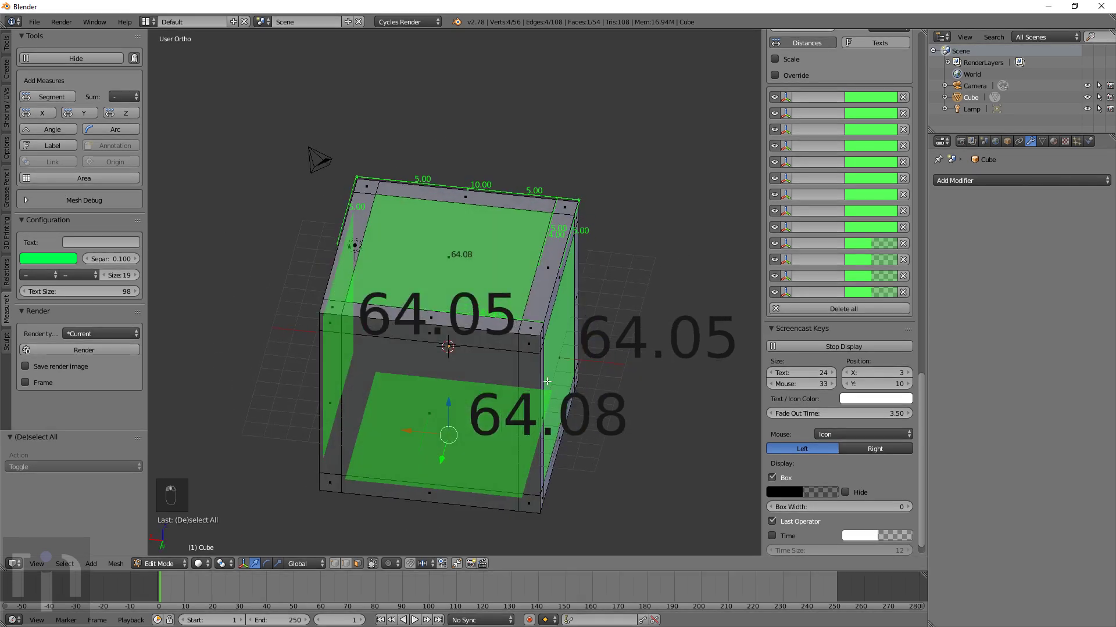
{"action": "scroll", "coordinate": [539, 338], "scroll_direction": "up", "scroll_amount": 5}
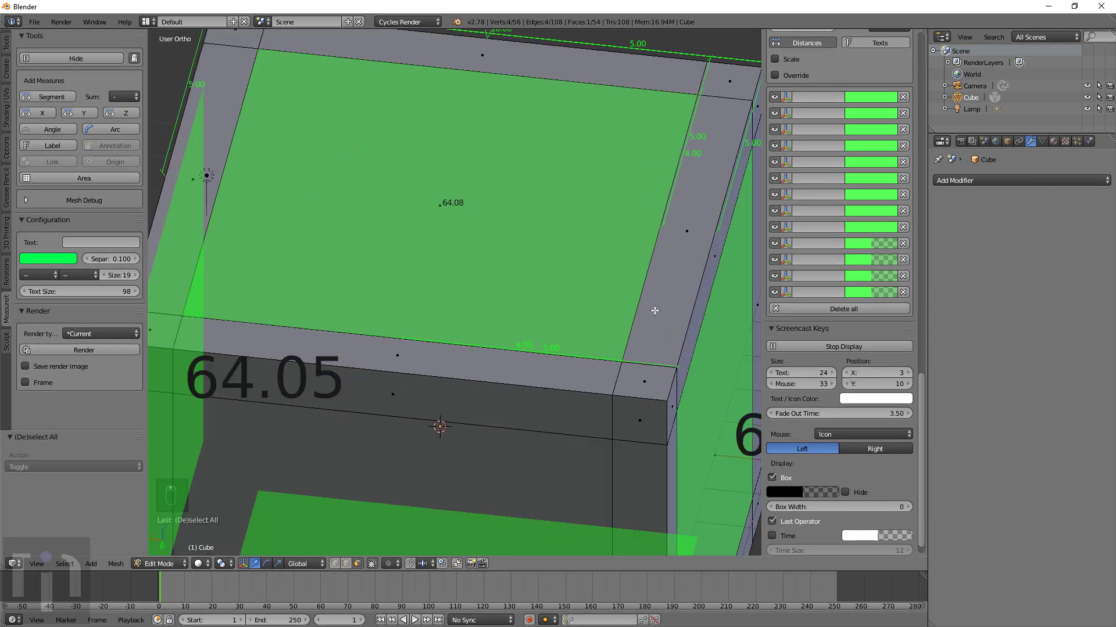
{"action": "right_click", "coordinate": [642, 328]}
{"action": "right_click", "coordinate": [621, 307]}
{"action": "right_click", "coordinate": [700, 91]}
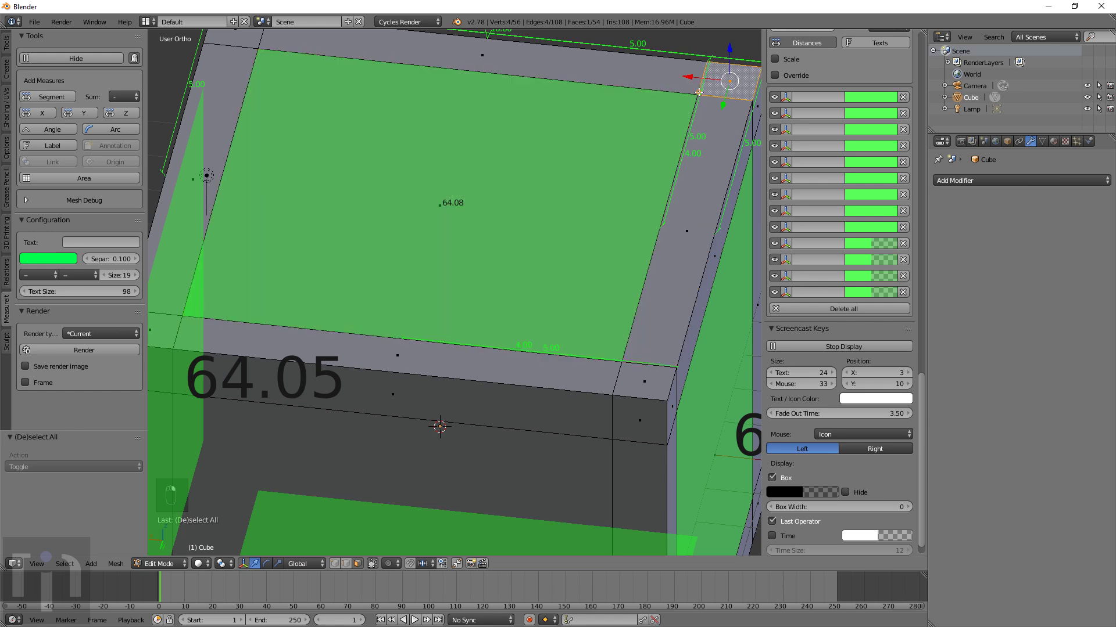
{"action": "scroll", "coordinate": [615, 250], "scroll_direction": "down", "scroll_amount": 5}
{"action": "scroll", "coordinate": [875, 333], "scroll_direction": "up", "scroll_amount": 15}
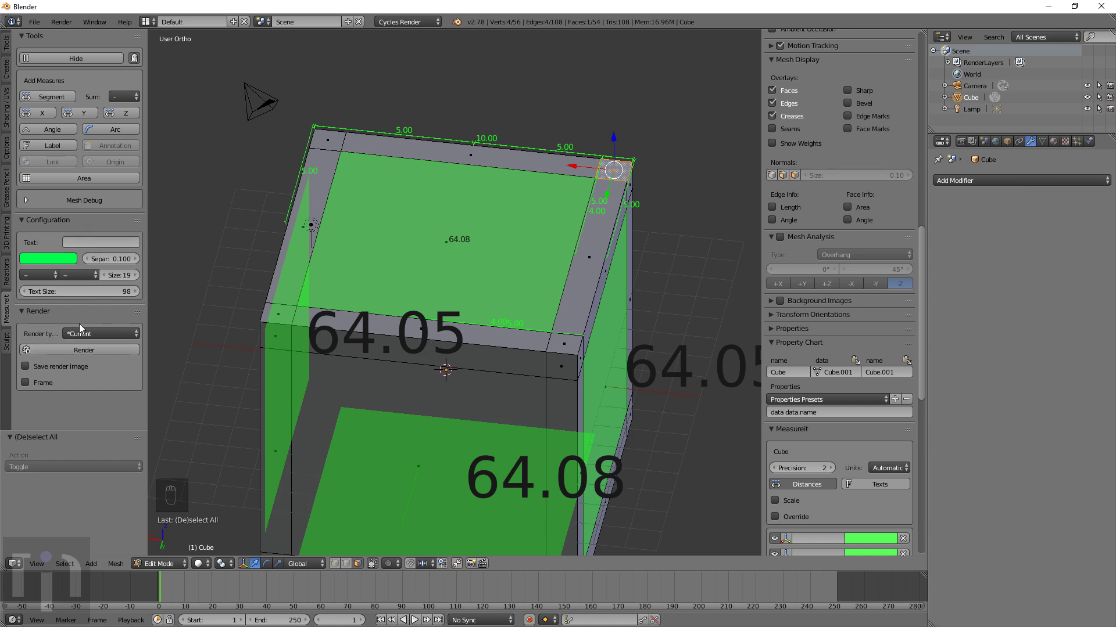
In camera view, exit Edit Mode and move the camera 15.522 along Z to frame the cube
{"action": "middle_click_drag", "start_coordinate": [441, 250], "coordinate": [408, 364]}
{"action": "key", "text": "KP_0"}
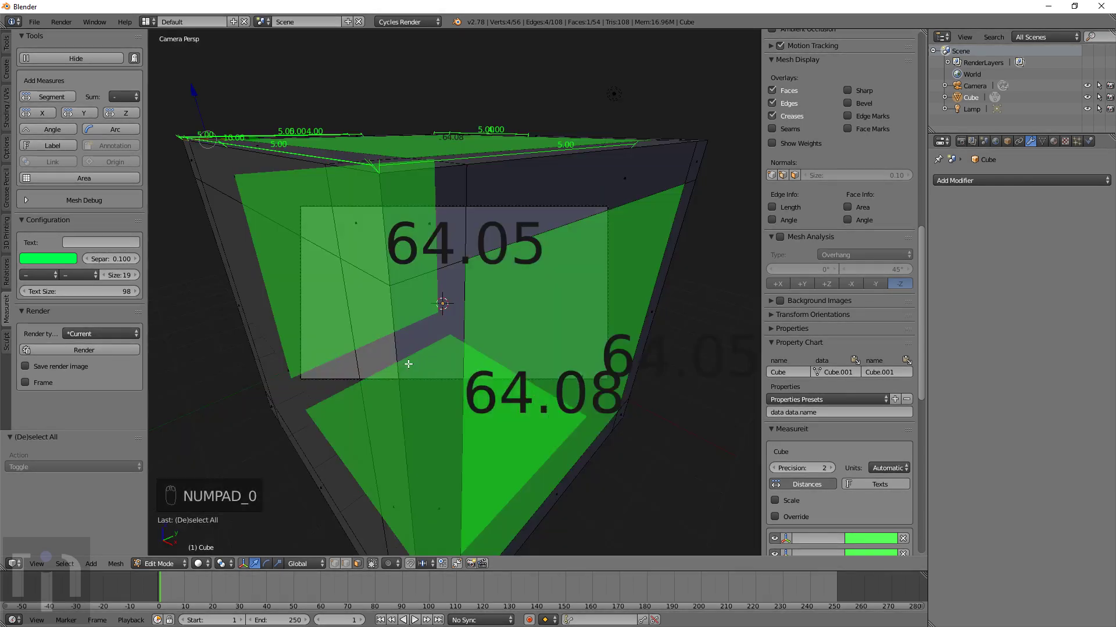
{"action": "key", "text": "Tab"}
{"action": "right_click", "coordinate": [435, 367]}
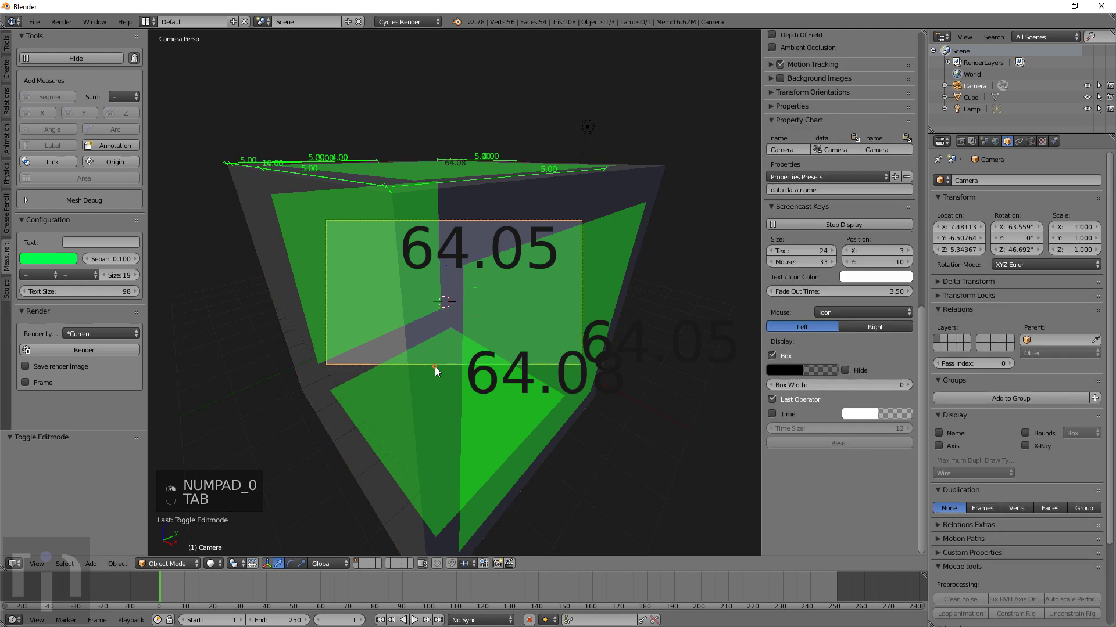
{"action": "key", "text": "g"}
{"action": "left_click", "coordinate": [480, 461]}
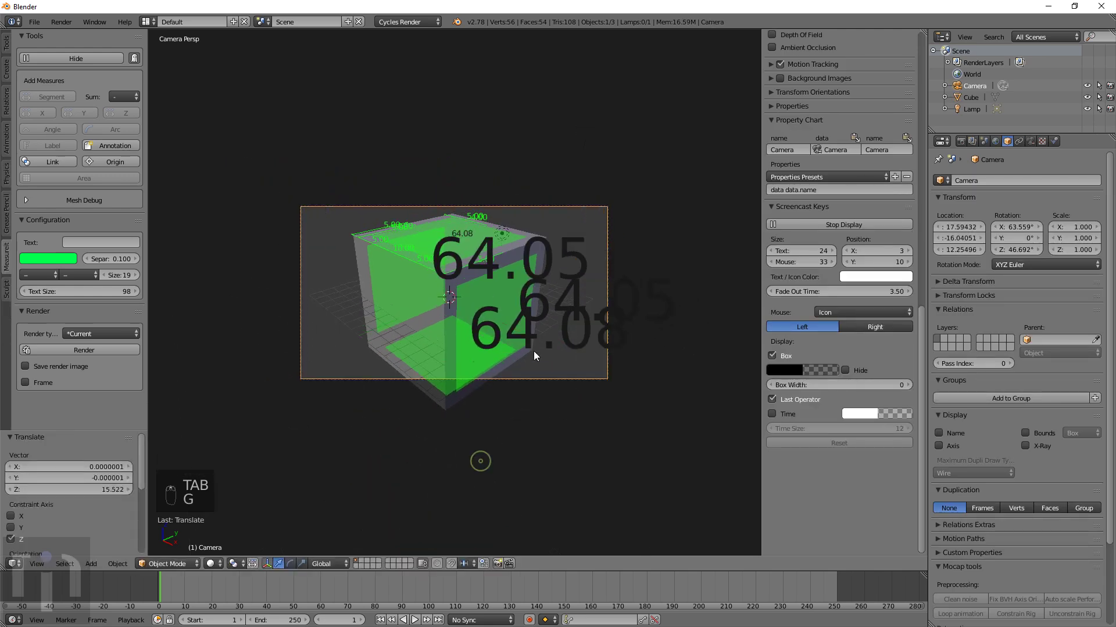
Leave camera view and orbit and zoom to inspect the annotated cube
{"action": "scroll", "coordinate": [534, 351], "scroll_direction": "down", "scroll_amount": 3}
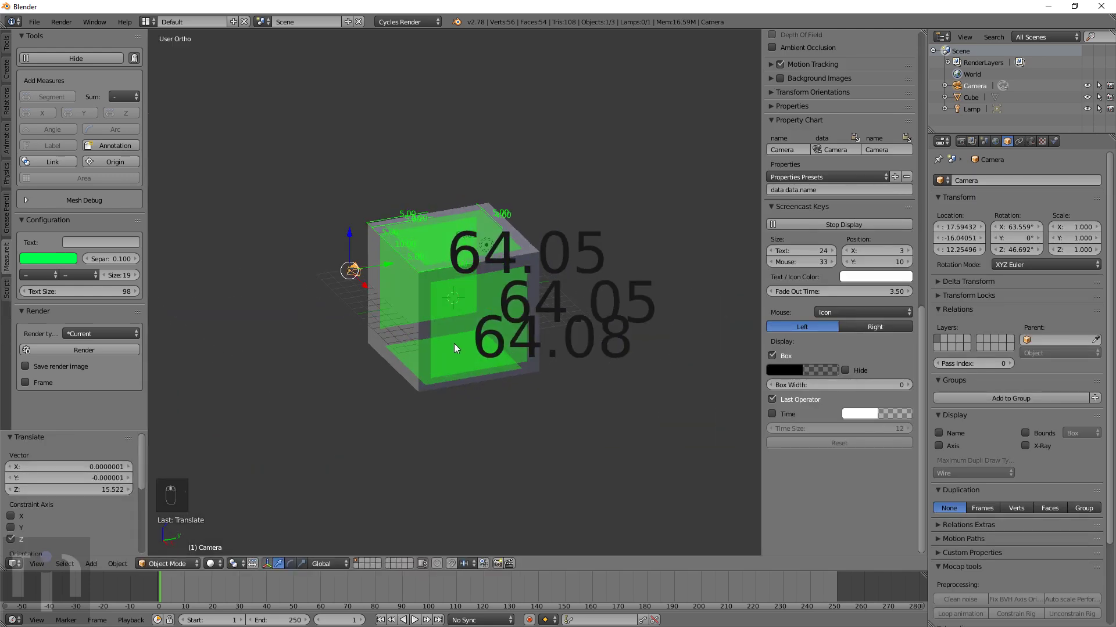
{"action": "key", "text": "KP_0"}
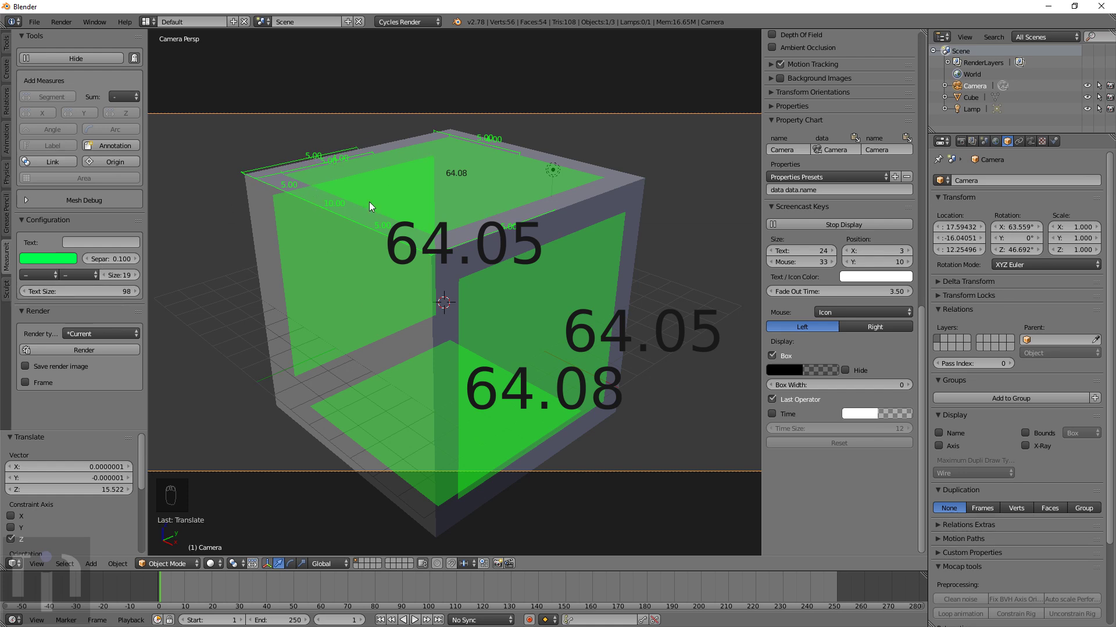
{"action": "middle_click_drag", "start_coordinate": [629, 295], "coordinate": [393, 305]}
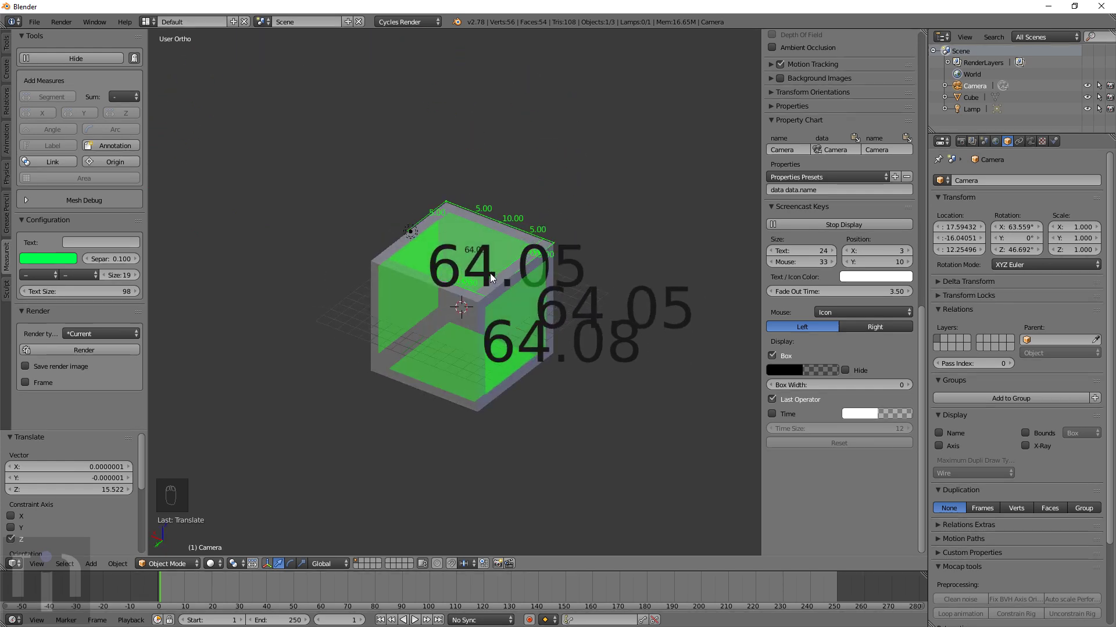
{"action": "scroll", "coordinate": [492, 280], "scroll_direction": "up", "scroll_amount": 6}
{"action": "scroll", "coordinate": [539, 294], "scroll_direction": "down", "scroll_amount": 2}
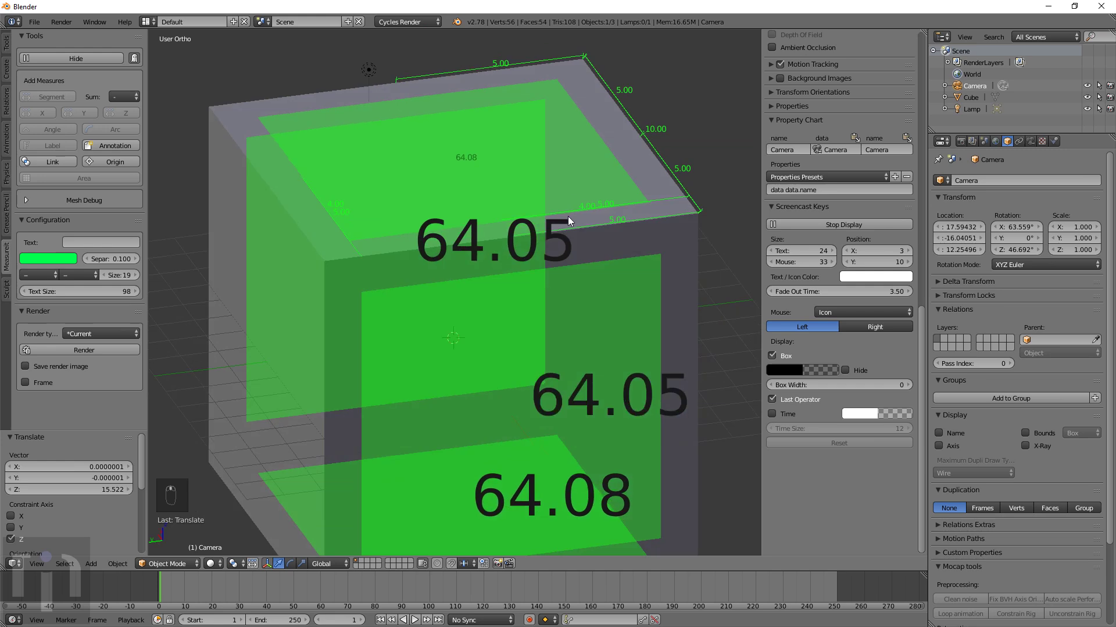
{"action": "scroll", "coordinate": [563, 221], "scroll_direction": "down", "scroll_amount": 4}
{"action": "middle_click_drag", "start_coordinate": [532, 273], "coordinate": [560, 278]}
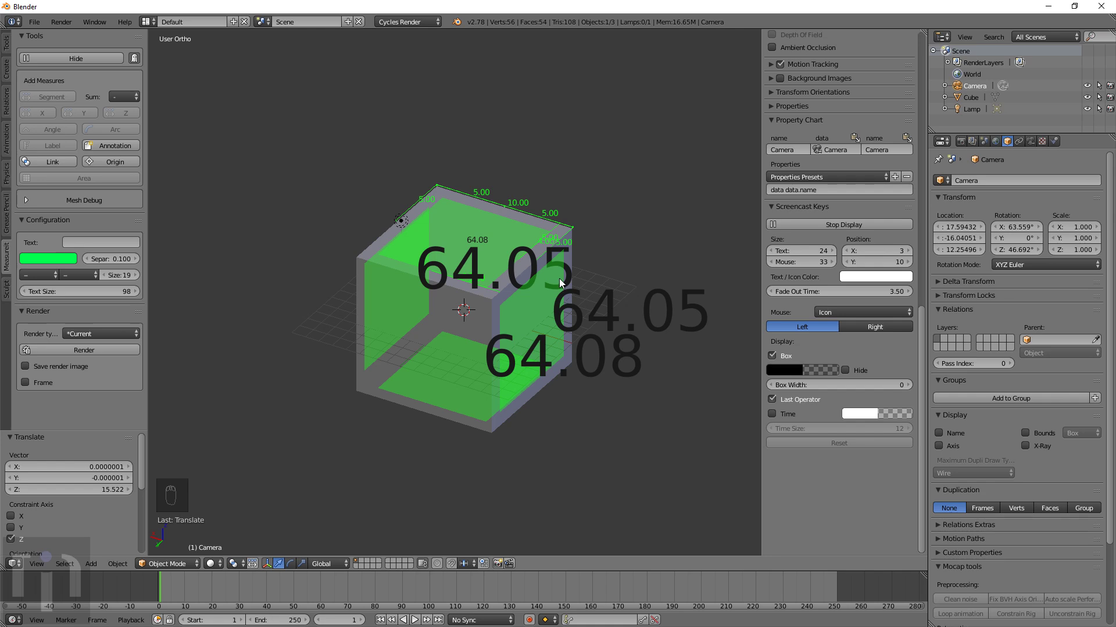
{"action": "scroll", "coordinate": [539, 294], "scroll_direction": "up", "scroll_amount": 4}
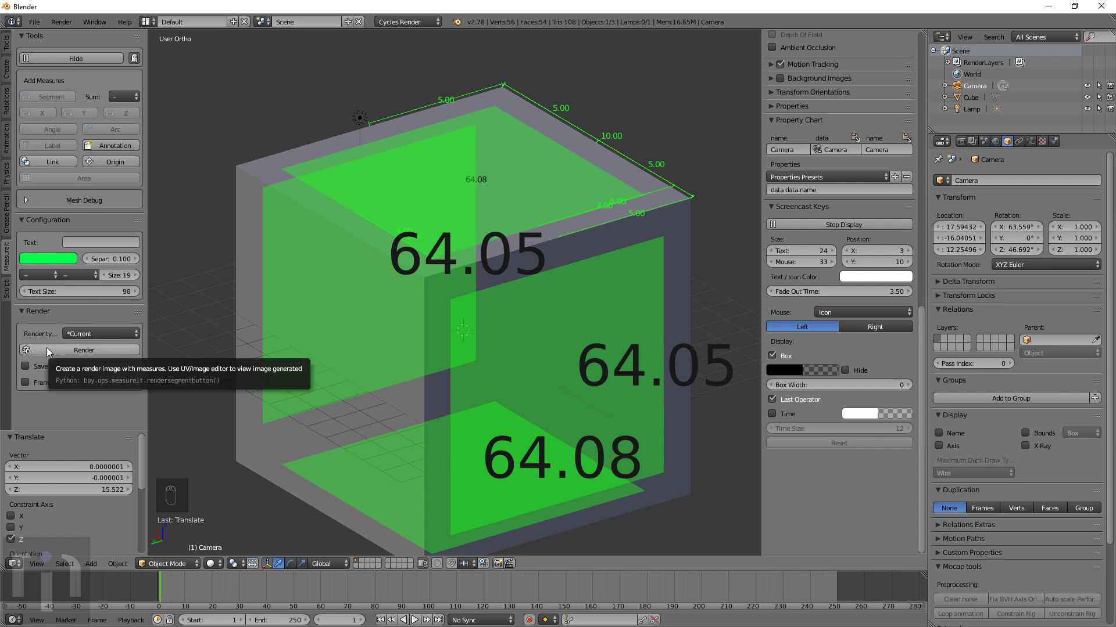
Select the cube and recolour its three face-area fills, one blue and the bottom one a pale tint
{"action": "left_click", "coordinate": [81, 334]}
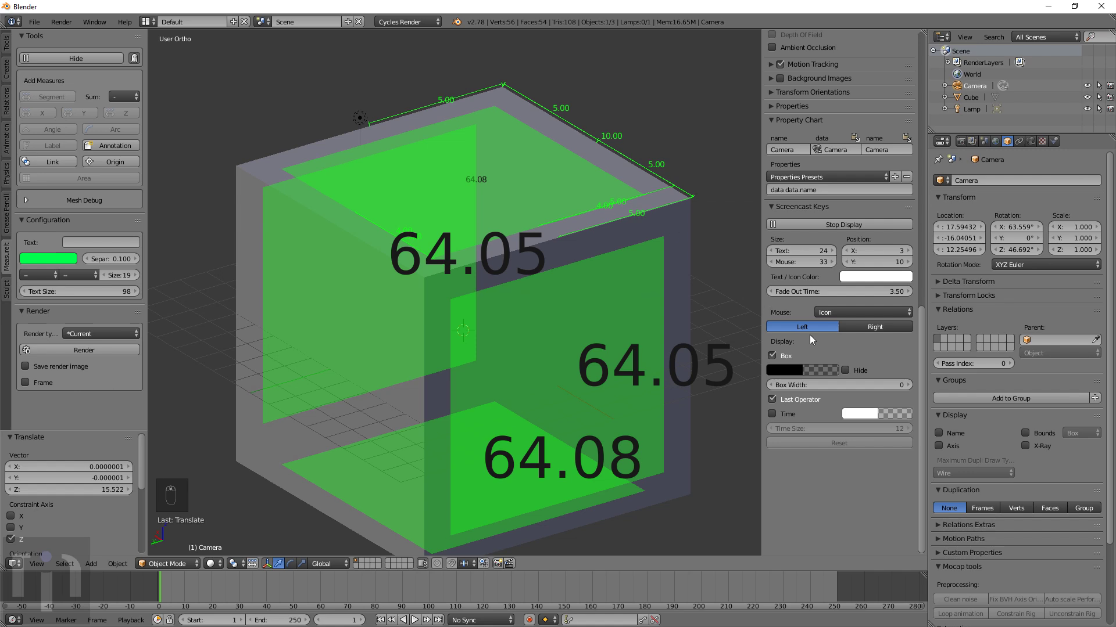
{"action": "right_click", "coordinate": [664, 192]}
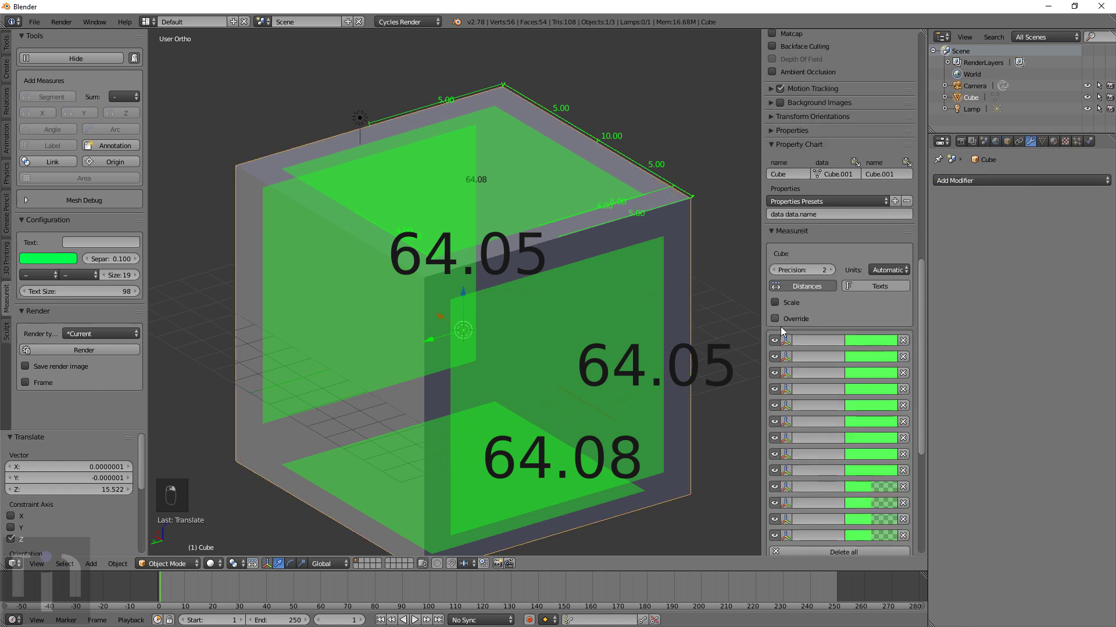
{"action": "scroll", "coordinate": [821, 354], "scroll_direction": "down", "scroll_amount": 6}
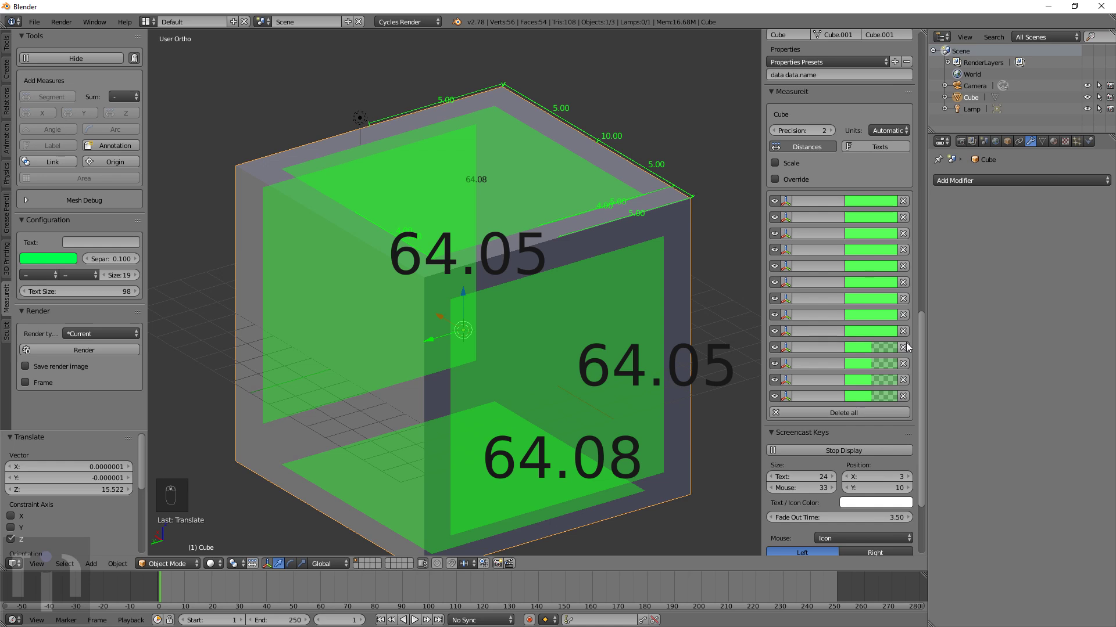
{"action": "left_click", "coordinate": [886, 348]}
{"action": "left_click_drag", "start_coordinate": [879, 265], "coordinate": [923, 203]}
{"action": "left_click", "coordinate": [880, 367]}
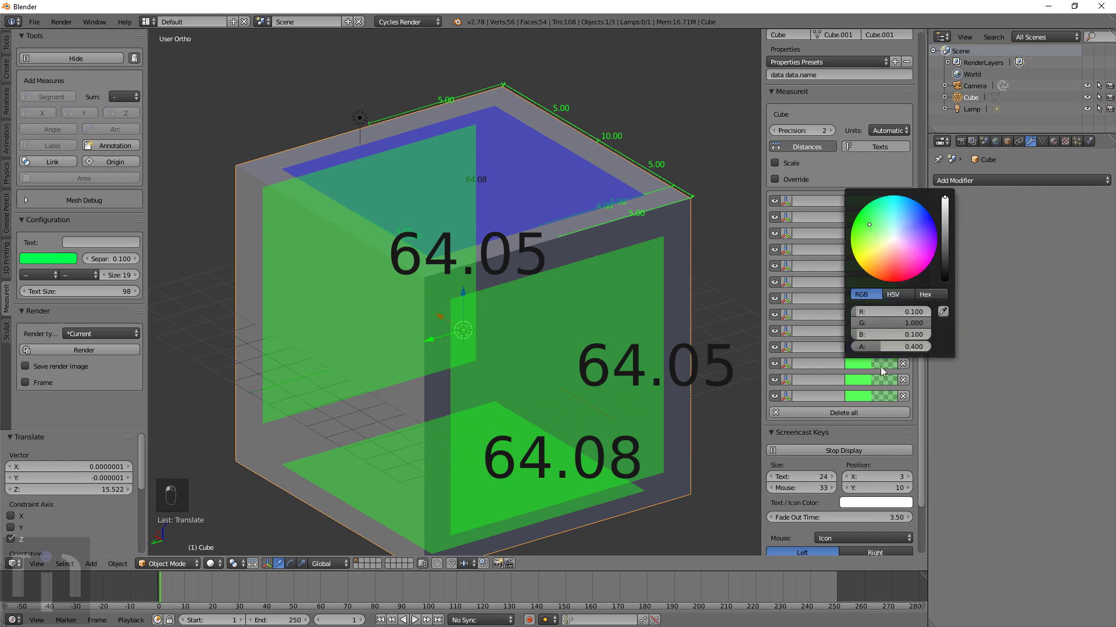
{"action": "mouse_move", "coordinate": [896, 249]}
{"action": "left_mouse_down"}
{"action": "mouse_move", "coordinate": [921, 212]}
{"action": "mouse_move", "coordinate": [925, 231]}
{"action": "mouse_move", "coordinate": [891, 250]}
{"action": "left_mouse_up"}
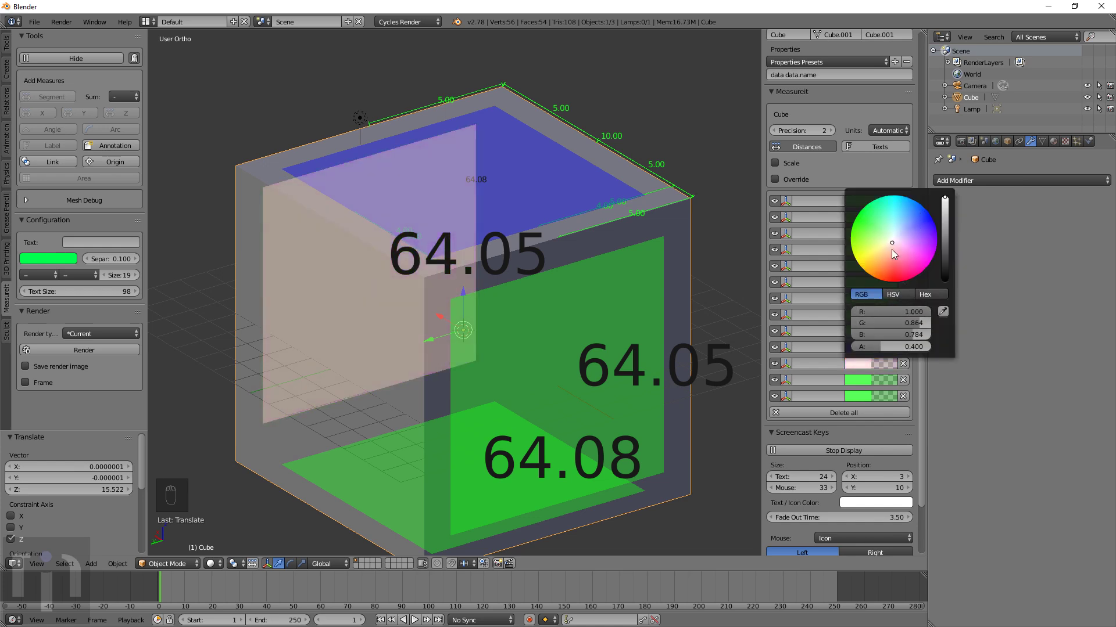
{"action": "left_click", "coordinate": [868, 397]}
{"action": "left_click_drag", "start_coordinate": [904, 287], "coordinate": [894, 277]}
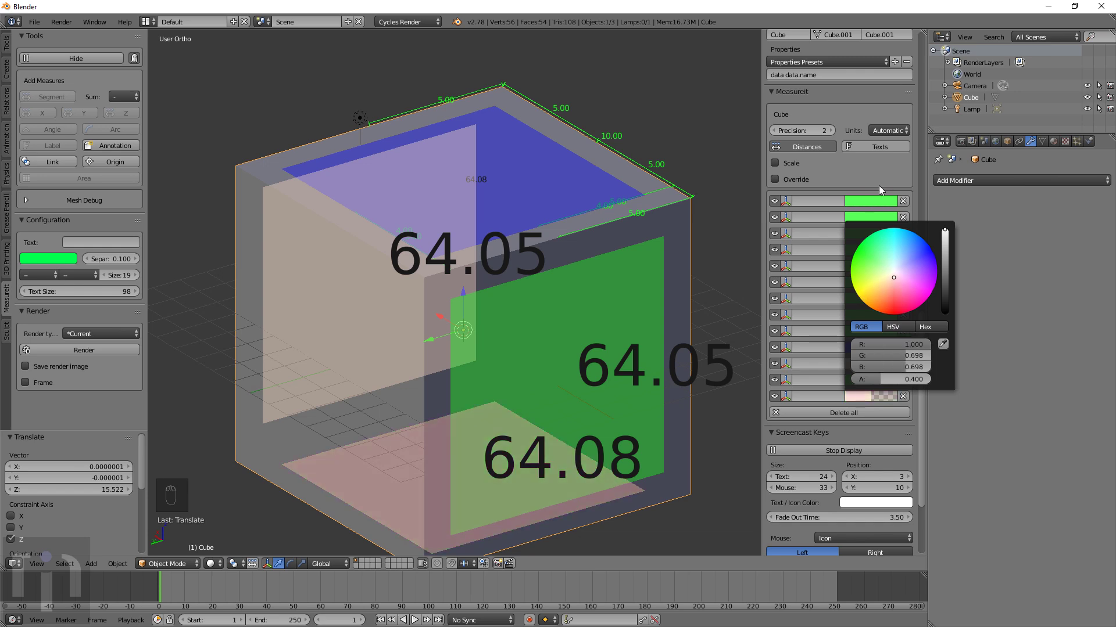
Delete the cube's MeasureIt measures one by one until none remain
{"action": "left_click", "coordinate": [902, 201]}
{"action": "left_click", "coordinate": [903, 201]}
{"action": "left_click", "coordinate": [902, 201]}
{"action": "left_click", "coordinate": [903, 201]}
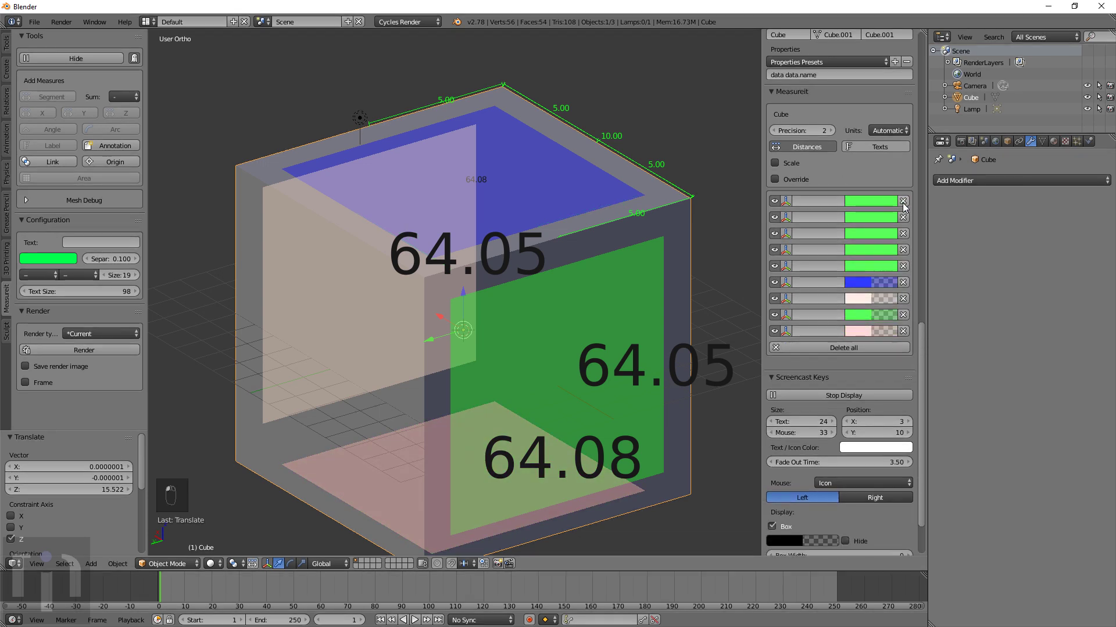
{"action": "left_click", "coordinate": [903, 201]}
{"action": "left_click", "coordinate": [903, 202]}
{"action": "left_click", "coordinate": [903, 202]}
{"action": "left_click", "coordinate": [903, 202]}
{"action": "left_click", "coordinate": [903, 202]}
{"action": "left_click", "coordinate": [903, 202]}
{"action": "left_click", "coordinate": [903, 201]}
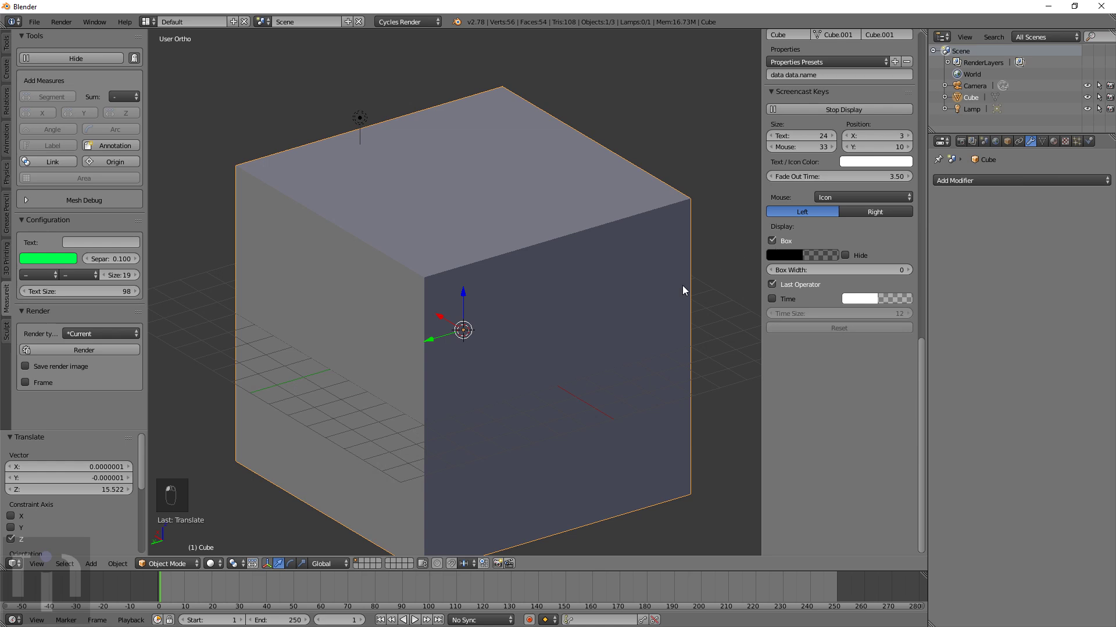
{"action": "scroll", "coordinate": [588, 309], "scroll_direction": "down", "scroll_amount": 3}
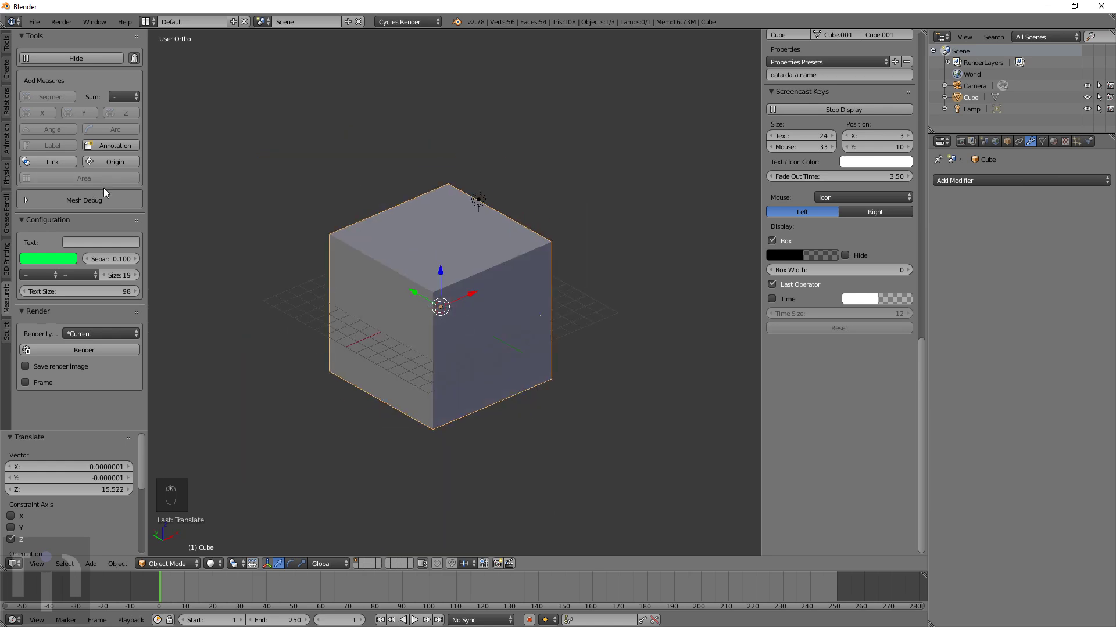